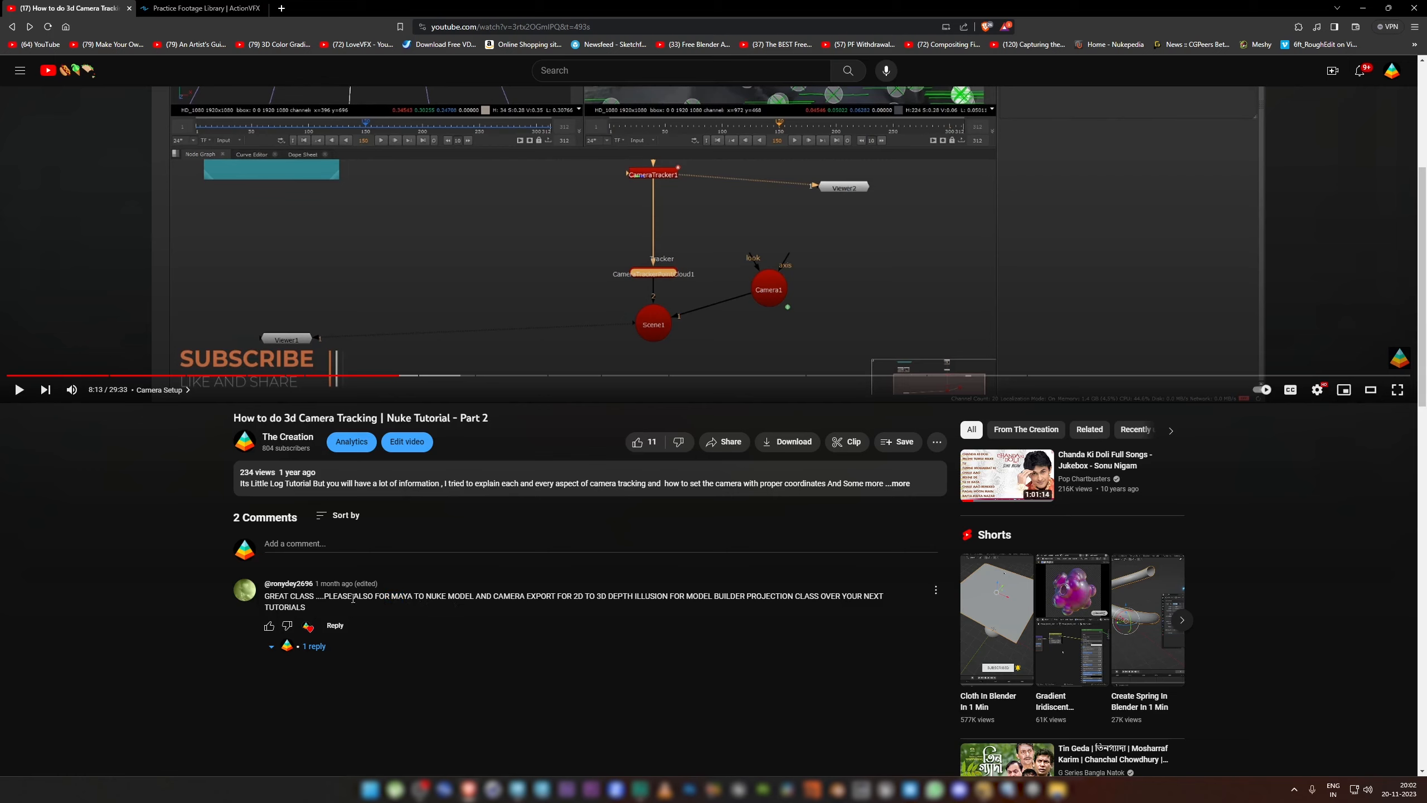
Step: Read the viewer comment requesting Maya to Nuke model and camera export and a 2D to 3D projection class
drag(329, 594, 526, 597)
click(688, 613)
drag(718, 595, 789, 596)
click(716, 598)
drag(715, 596, 790, 596)
drag(358, 596, 798, 596)
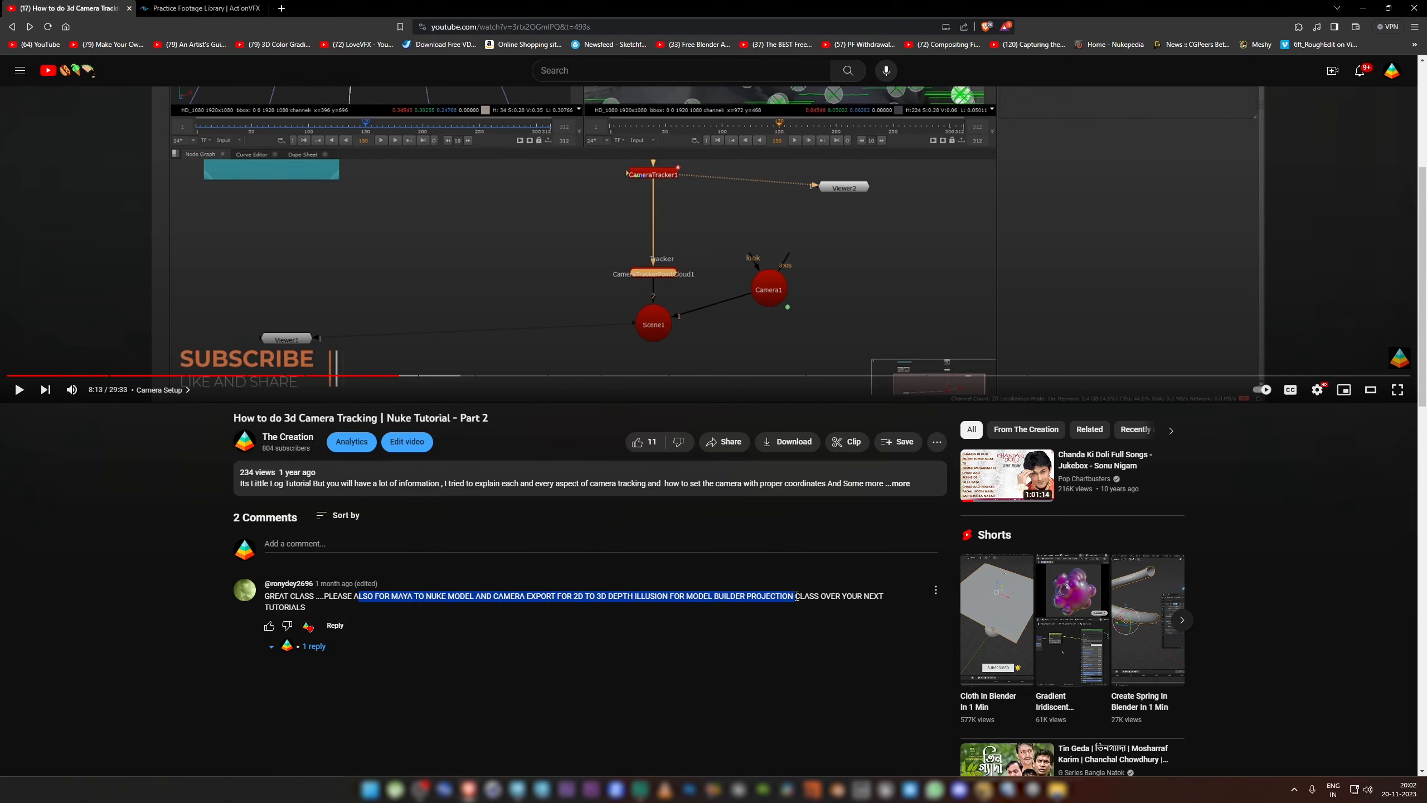
click(742, 641)
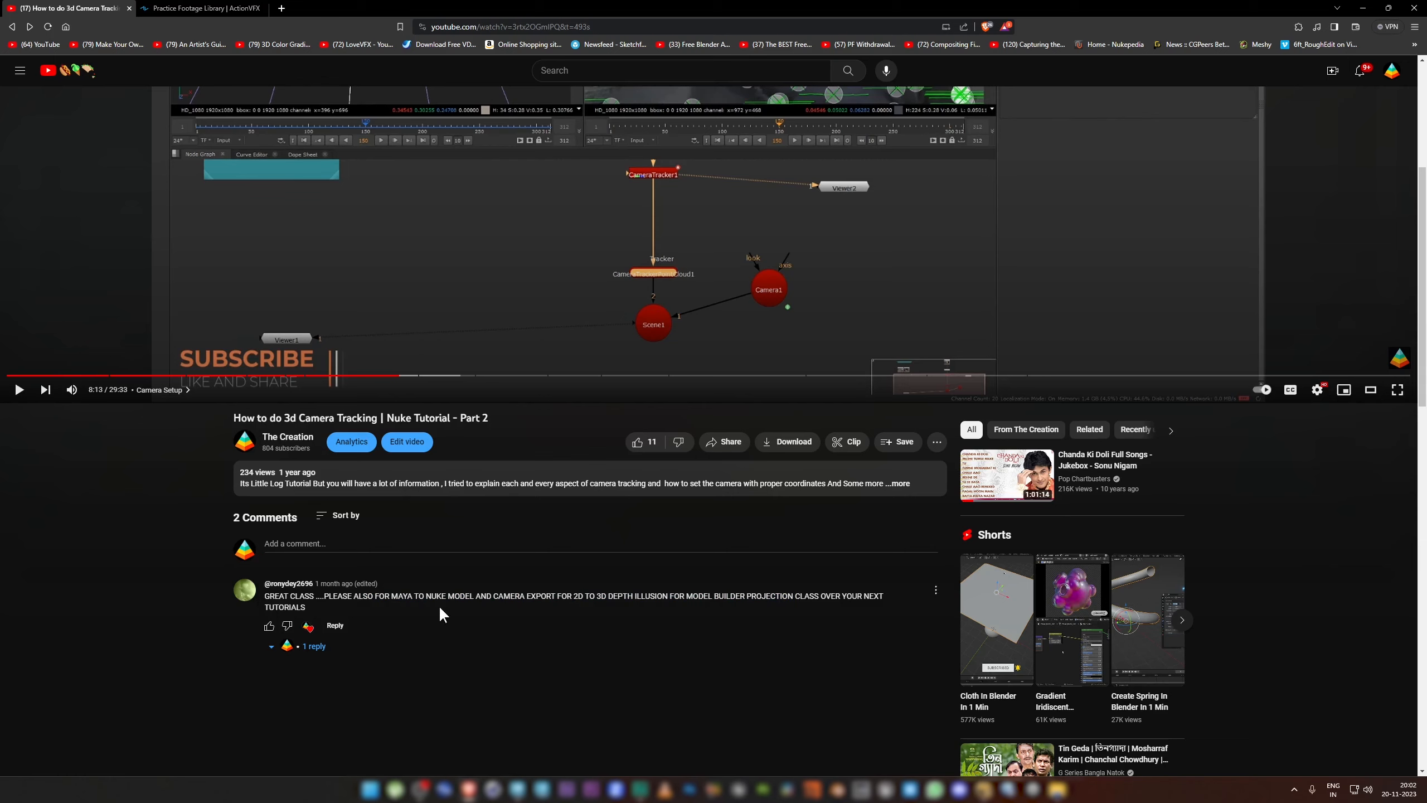
drag(330, 597, 621, 593)
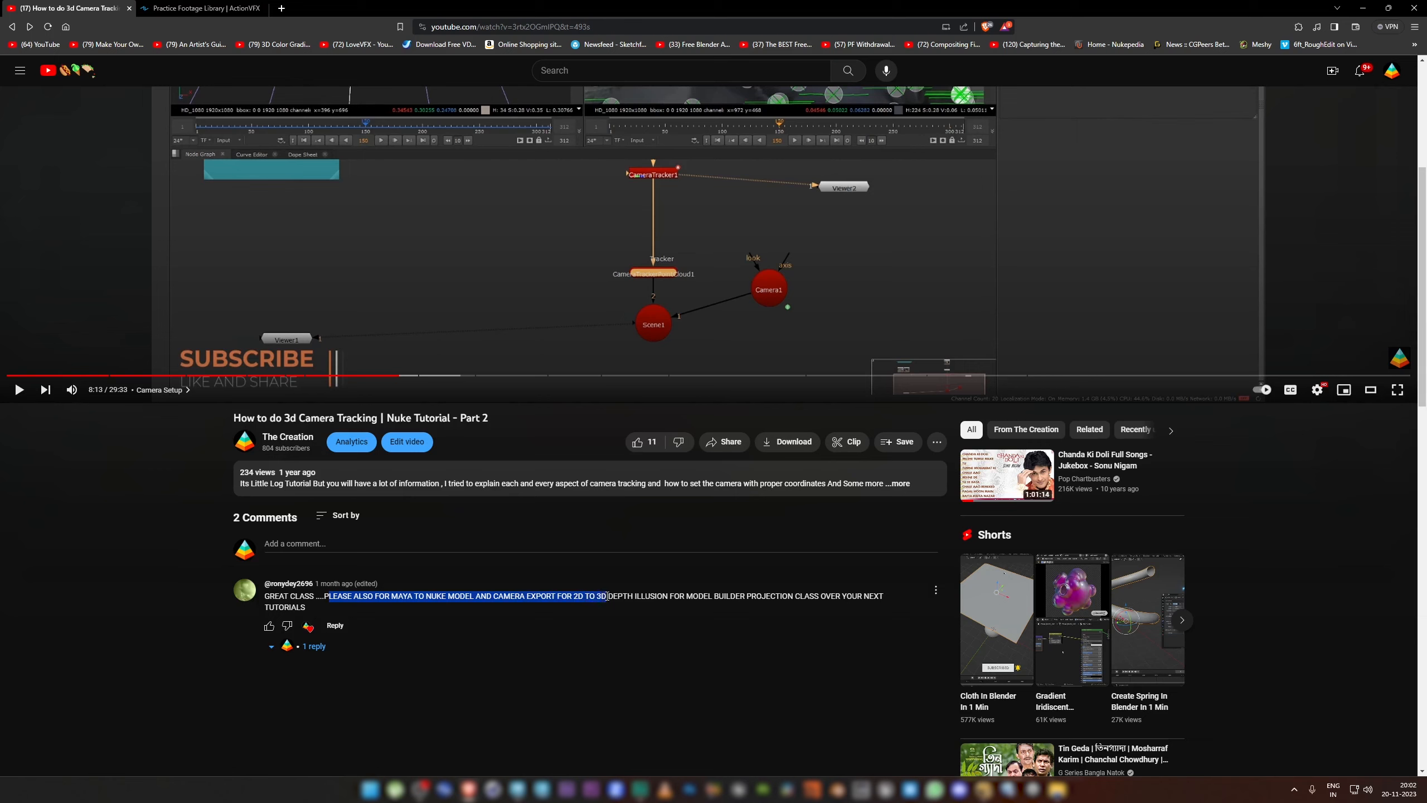
click(651, 641)
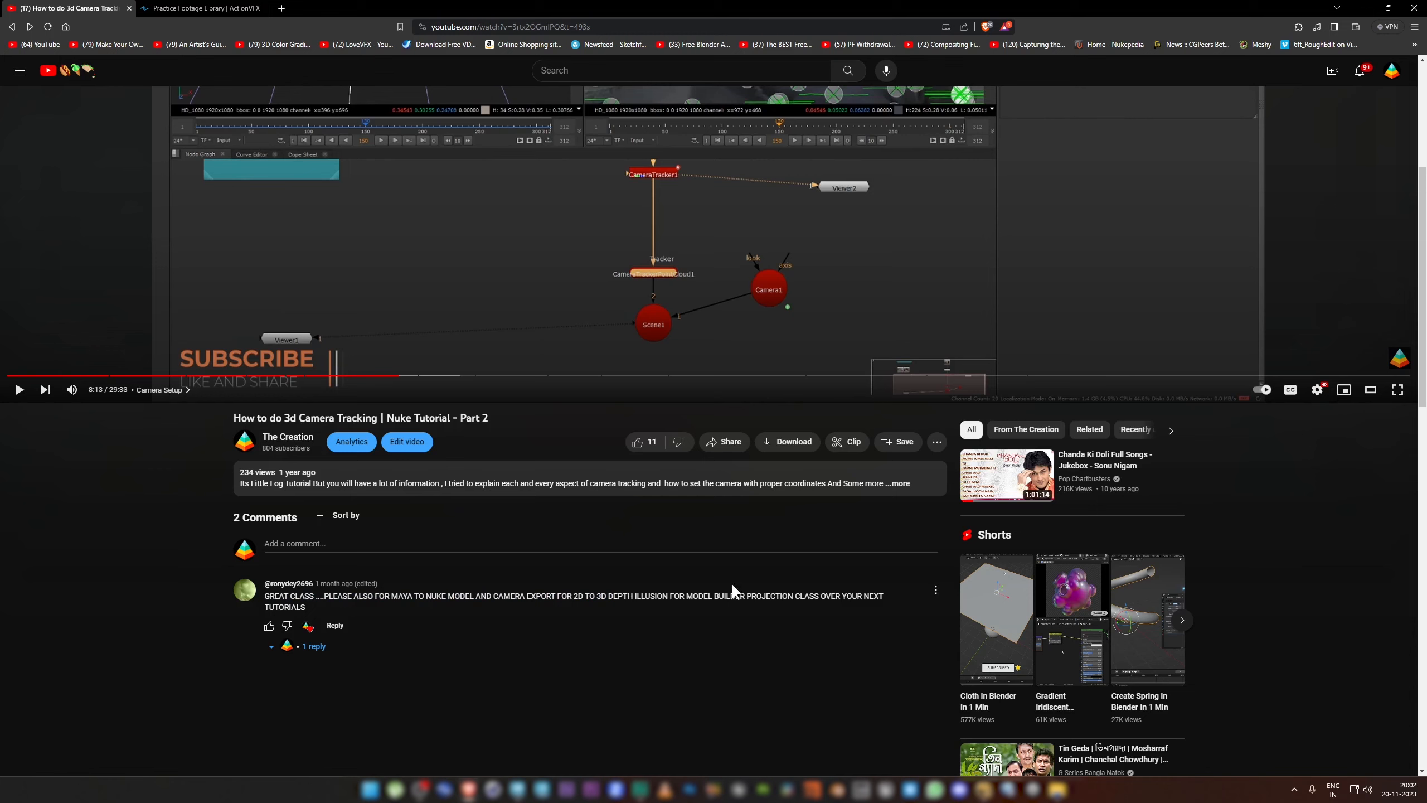
drag(719, 597, 779, 599)
click(709, 631)
drag(287, 596, 316, 611)
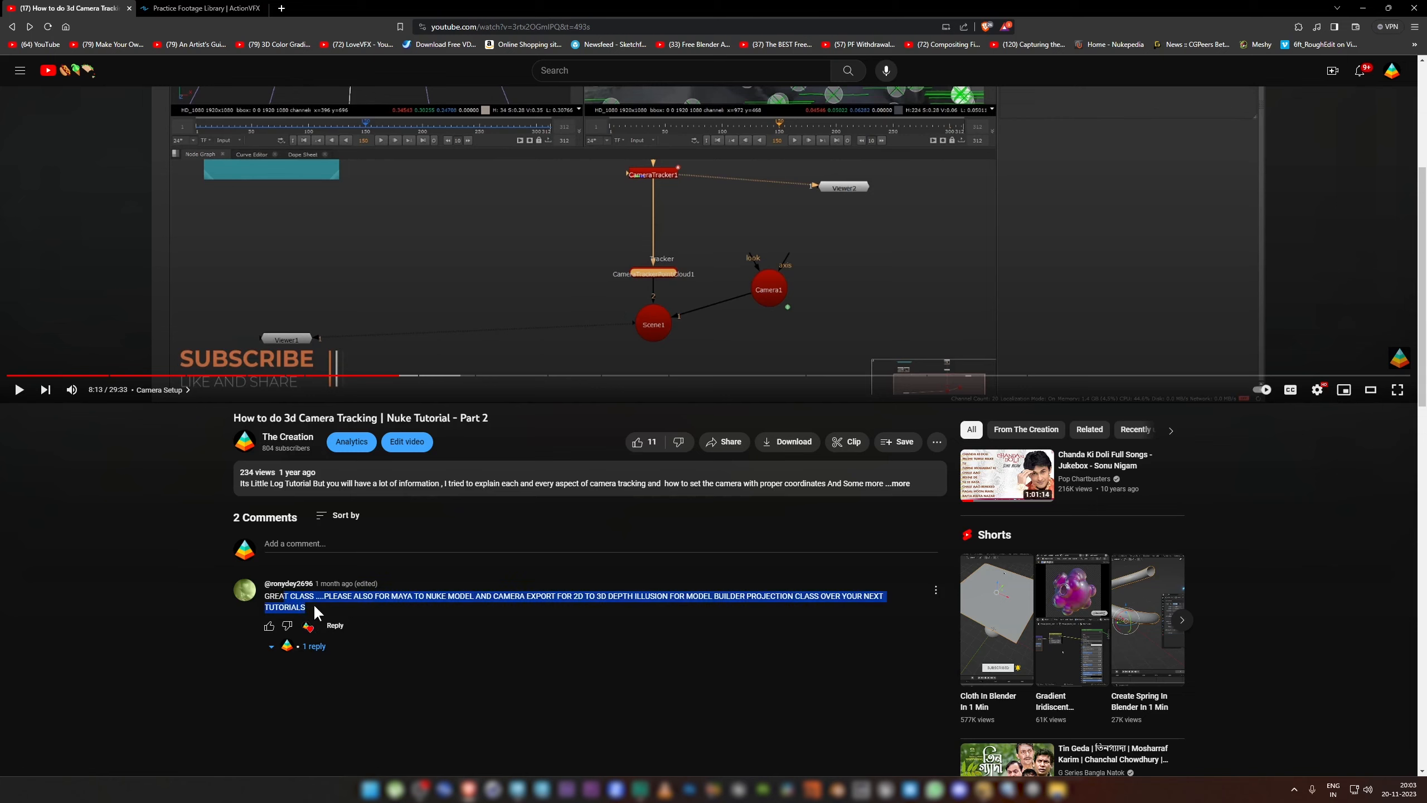
click(439, 624)
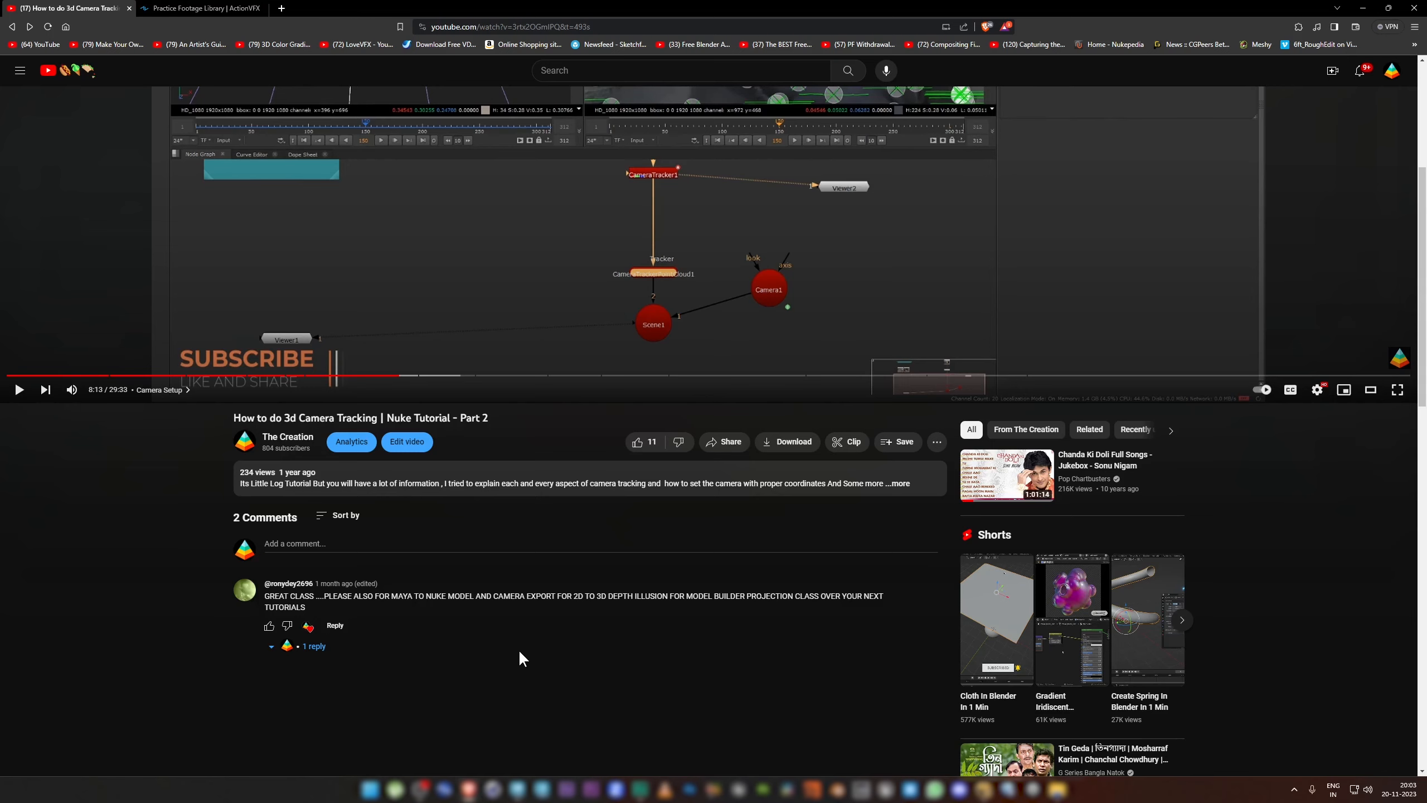
Step: Switch to NukeX and display the Read2 clip of the empty building interior in the viewer
click(1364, 9)
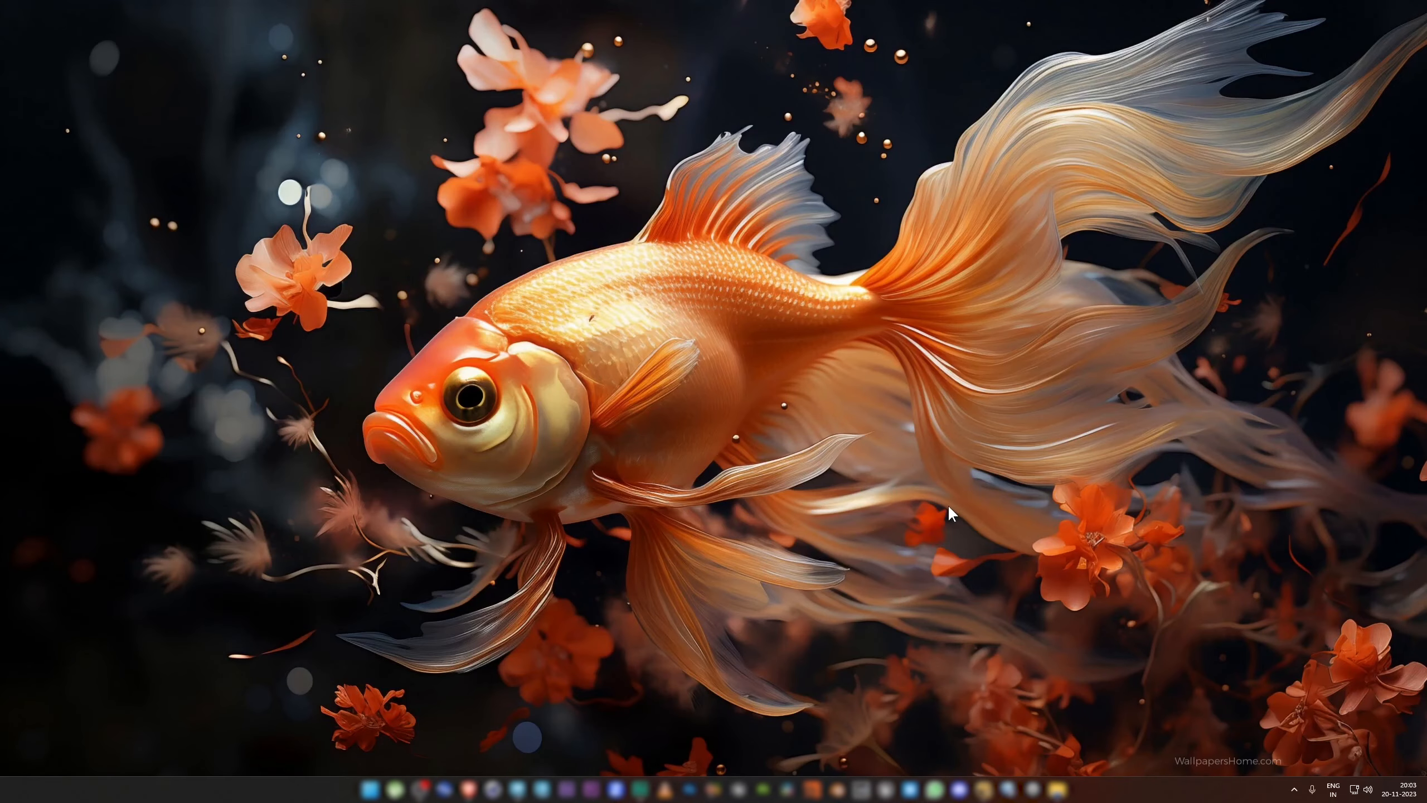
mouse_move(984, 787)
click(1024, 755)
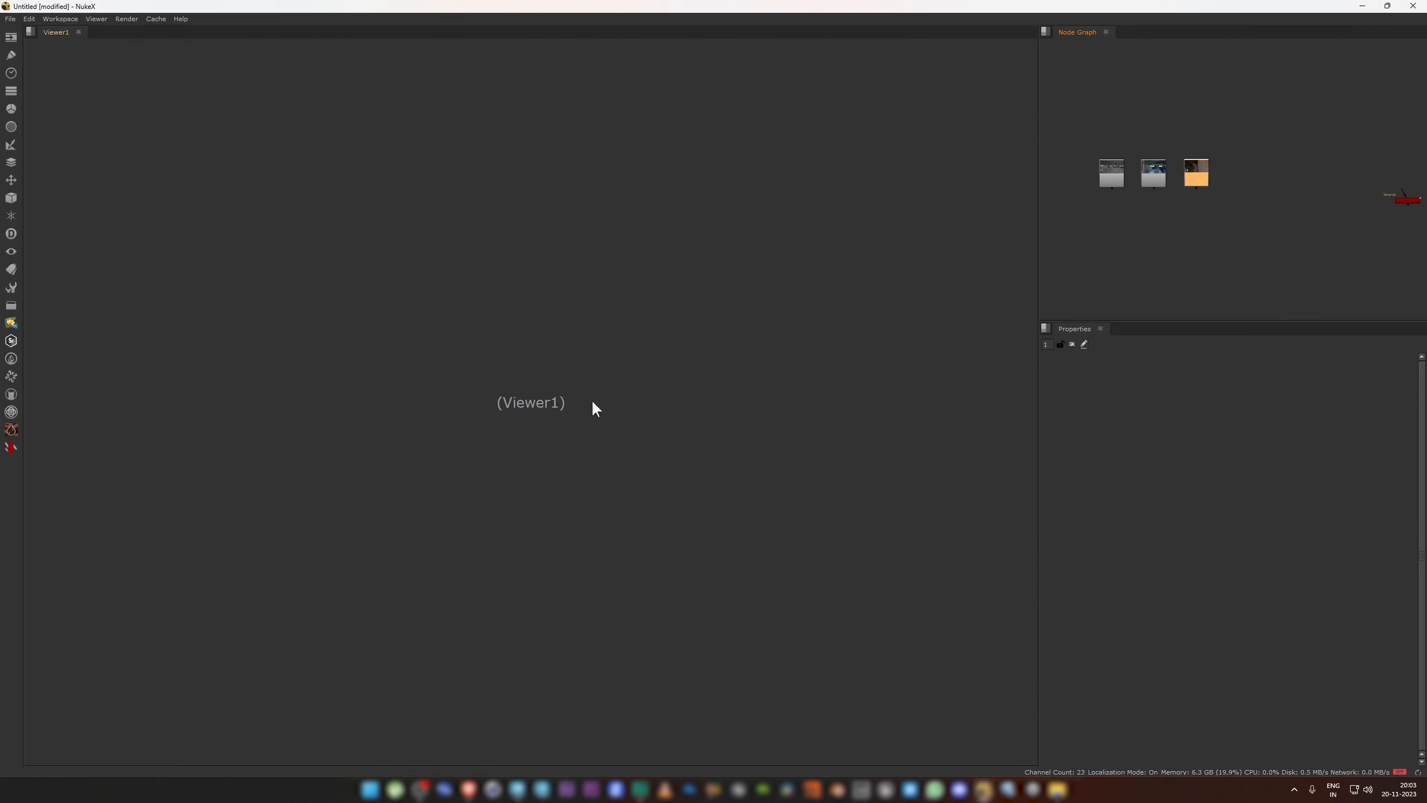
drag(1087, 131, 1217, 219)
click(1119, 175)
key(1)
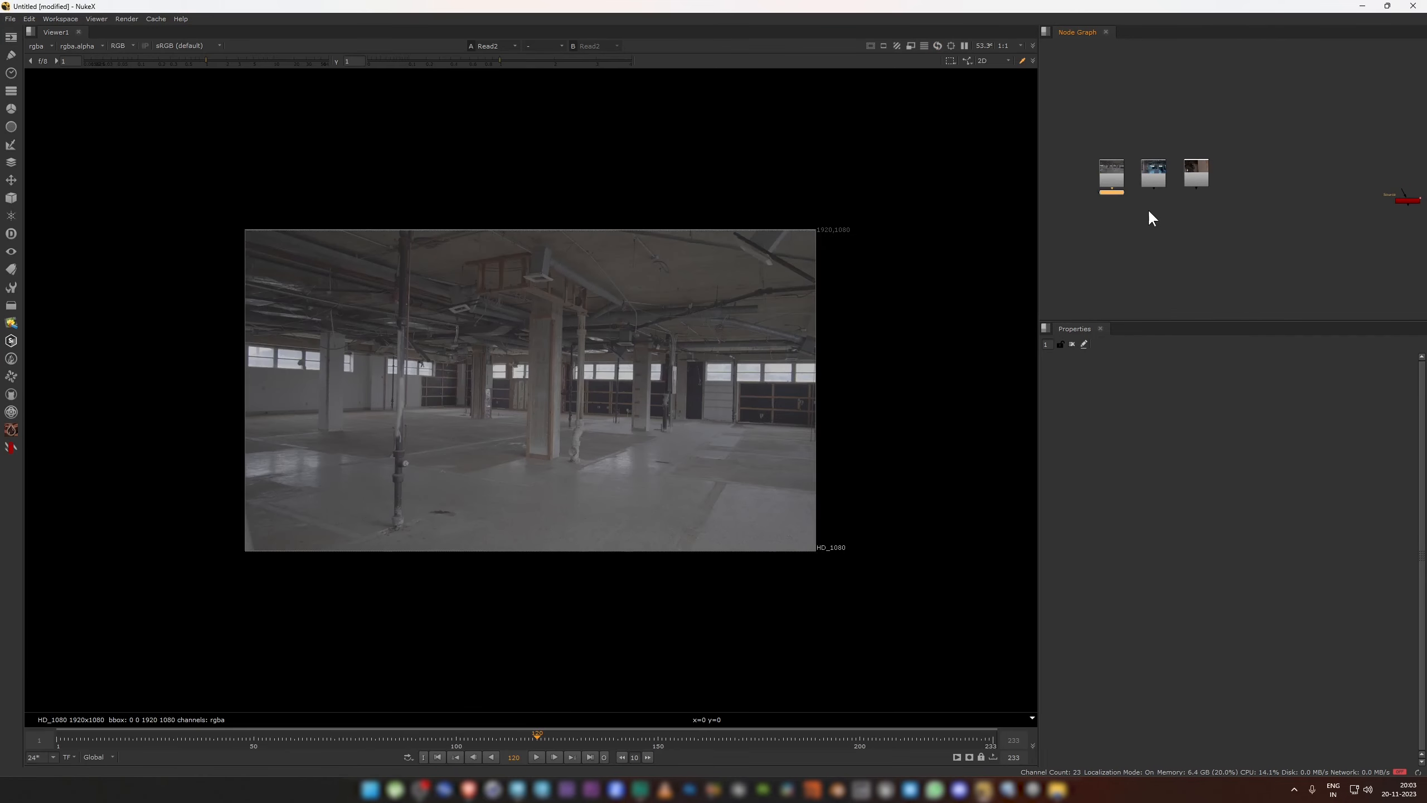
Step: Compare the three loaded clips by displaying each Read node in the viewer in turn
key(1)
click(1195, 179)
key(1)
click(1112, 193)
click(1170, 253)
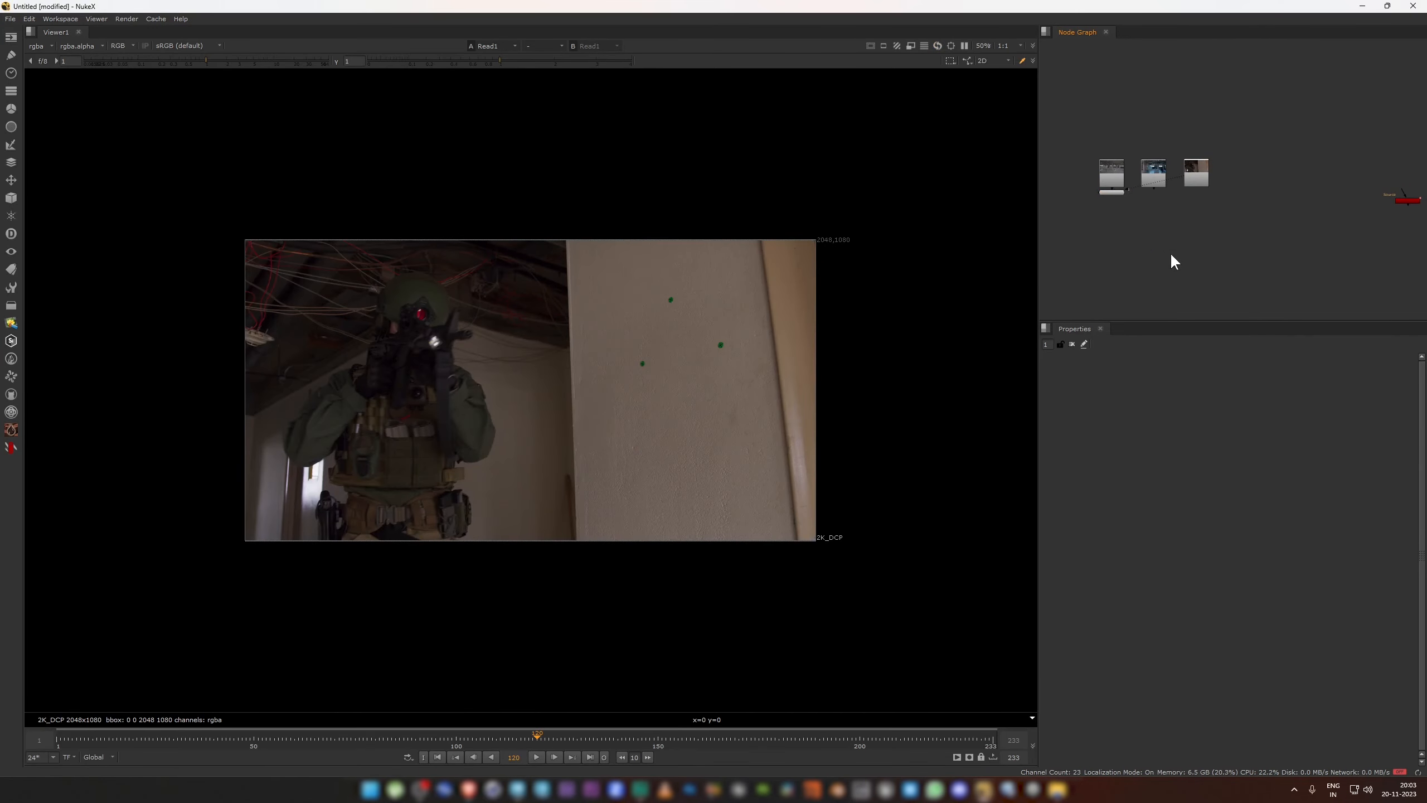
click(1121, 181)
key(1)
click(1148, 179)
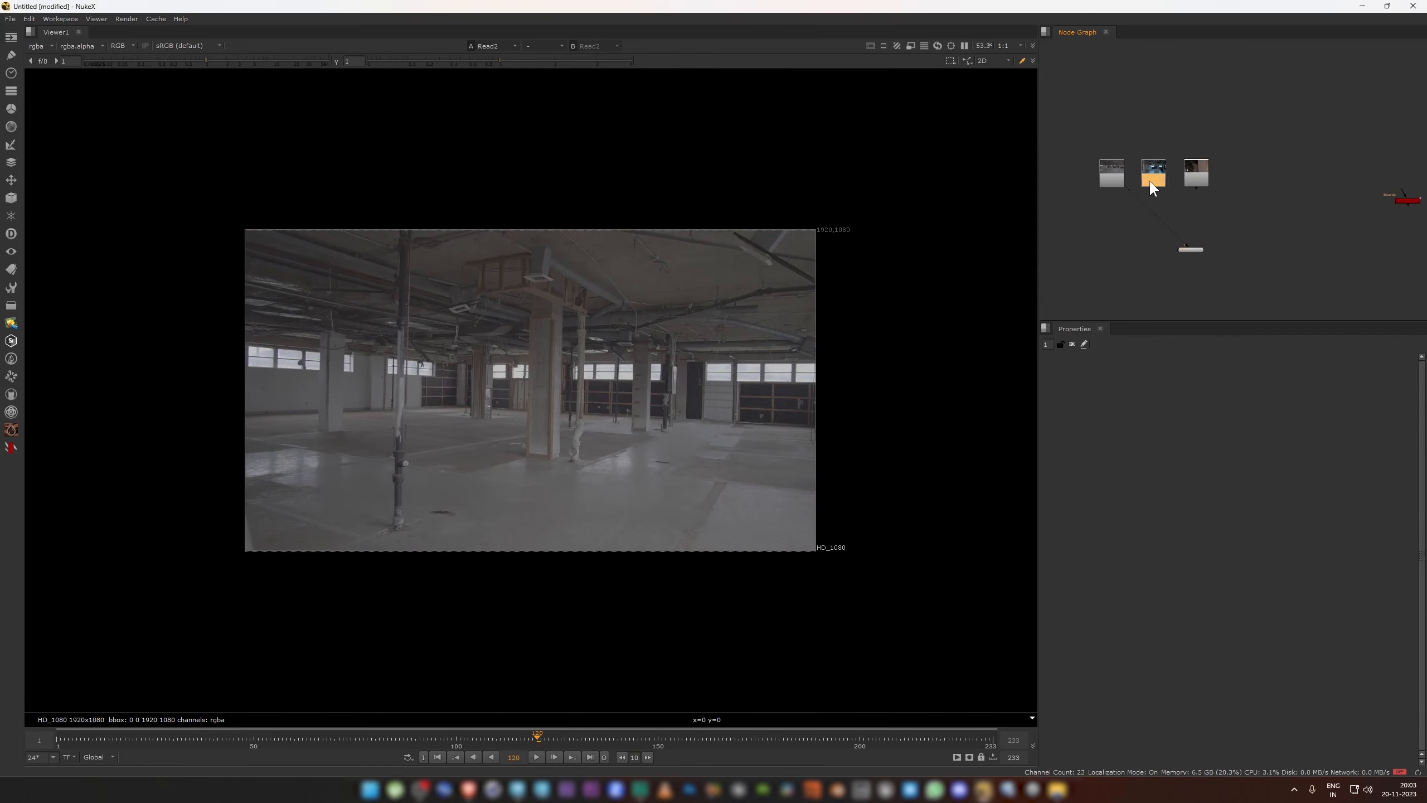
key(1)
click(1190, 177)
key(1)
Step: Display the Read2 building interior clip again and inspect its full frame at a larger size
click(1105, 175)
key(1)
scroll(605, 372, up, 5)
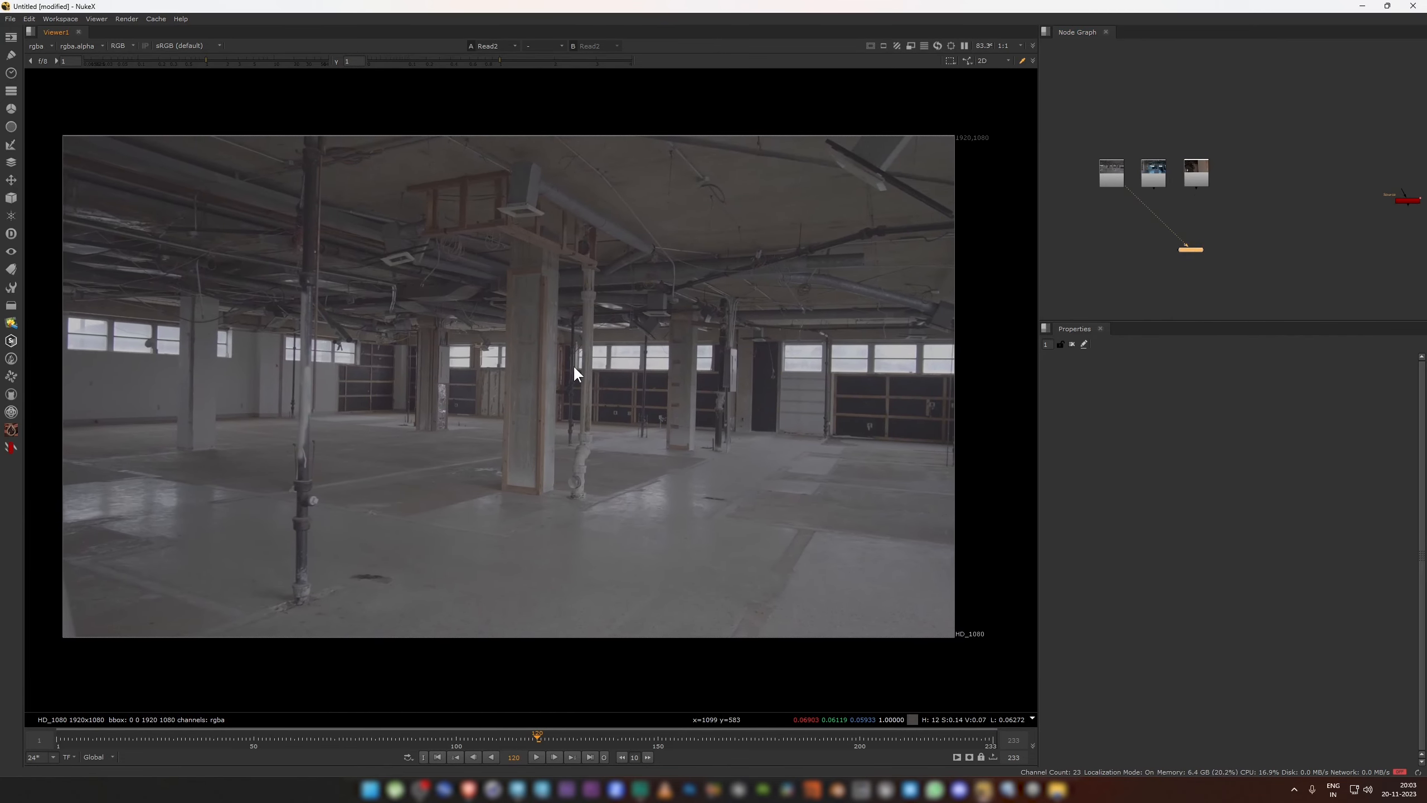
middle_drag(575, 373, 588, 375)
drag(78, 133, 948, 645)
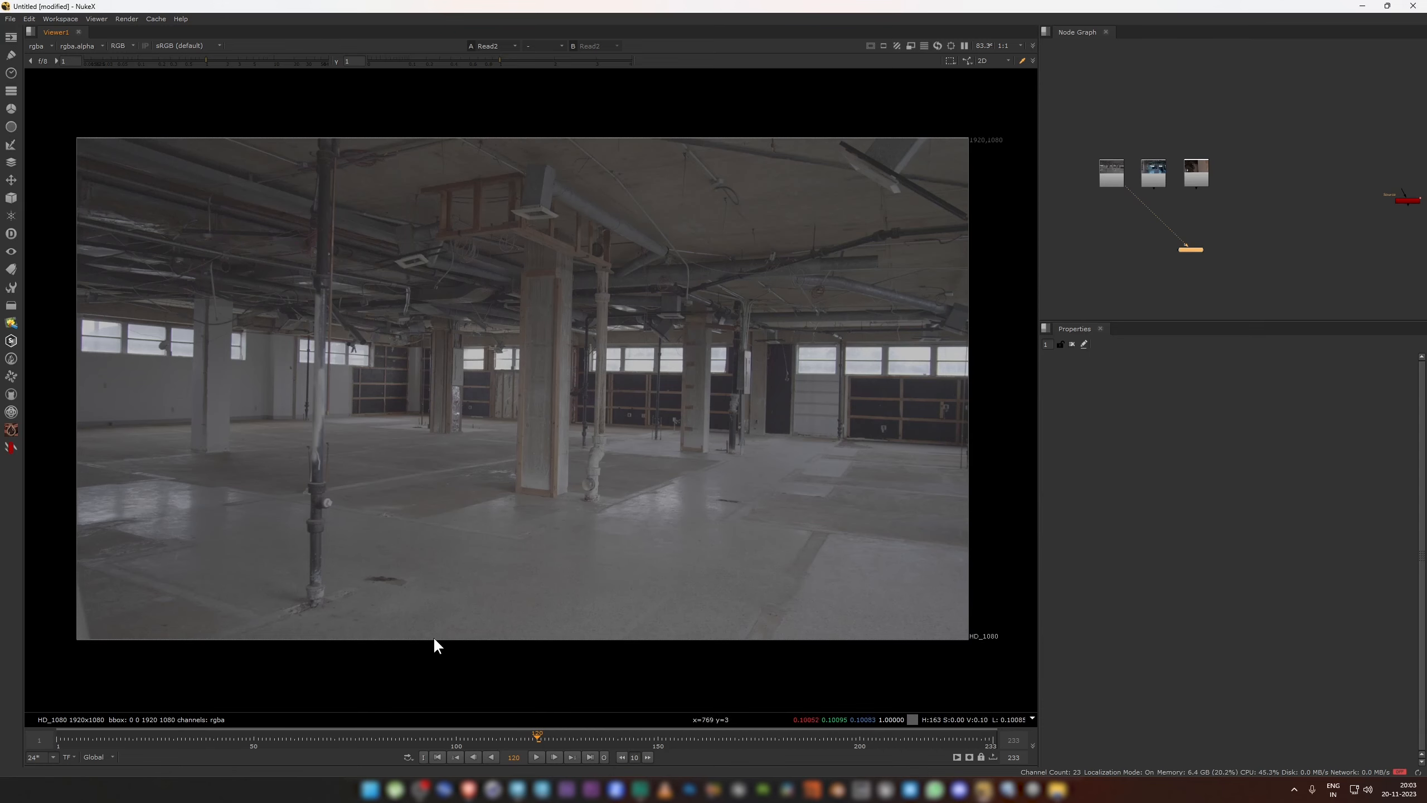
Step: Switch to the ActionVFX practice footage library in the browser and clear the "paint" search and its filters
click(469, 789)
click(196, 9)
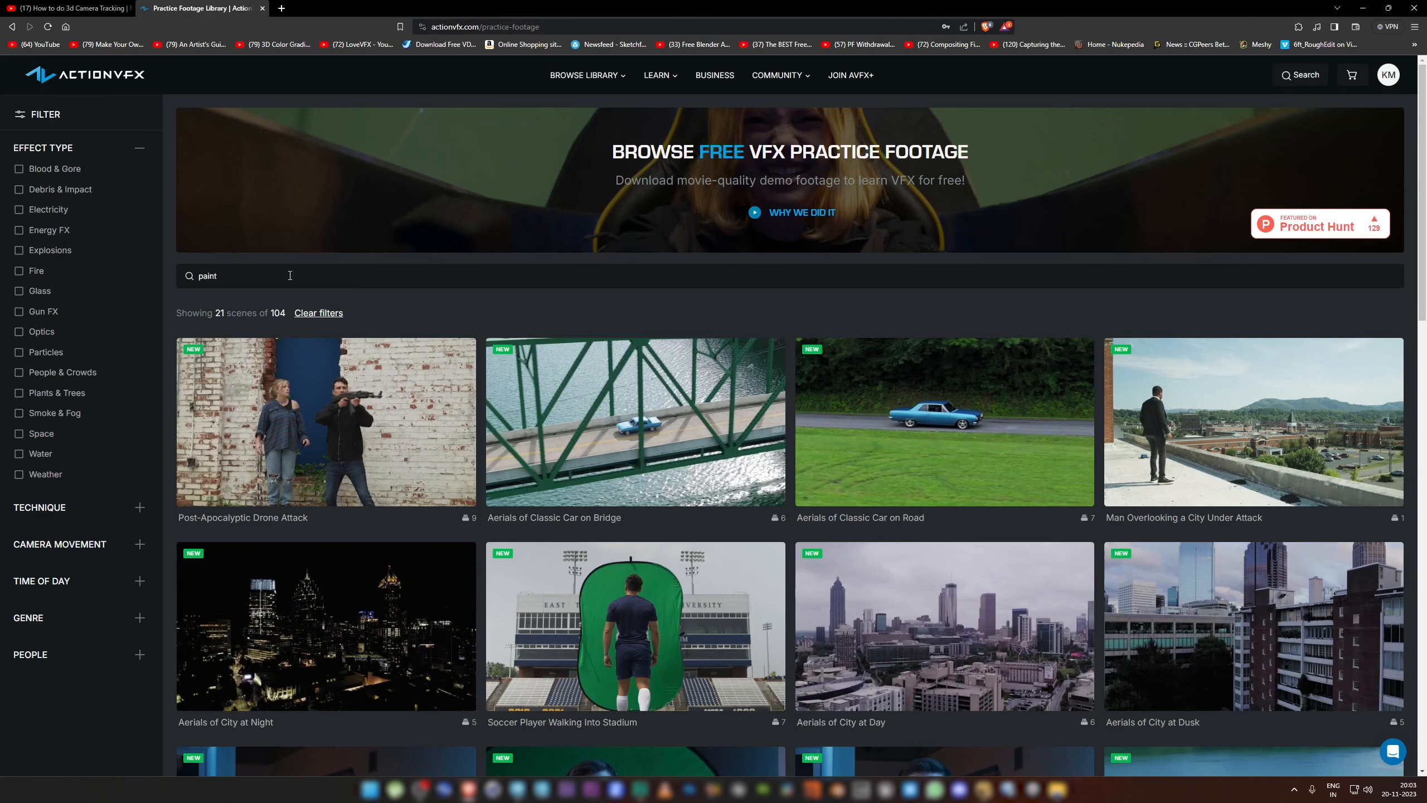
drag(290, 275, 174, 276)
key(BackSpace)
mouse_move(1423, 183)
mouse_down()
mouse_move(1425, 585)
mouse_move(1424, 179)
mouse_up()
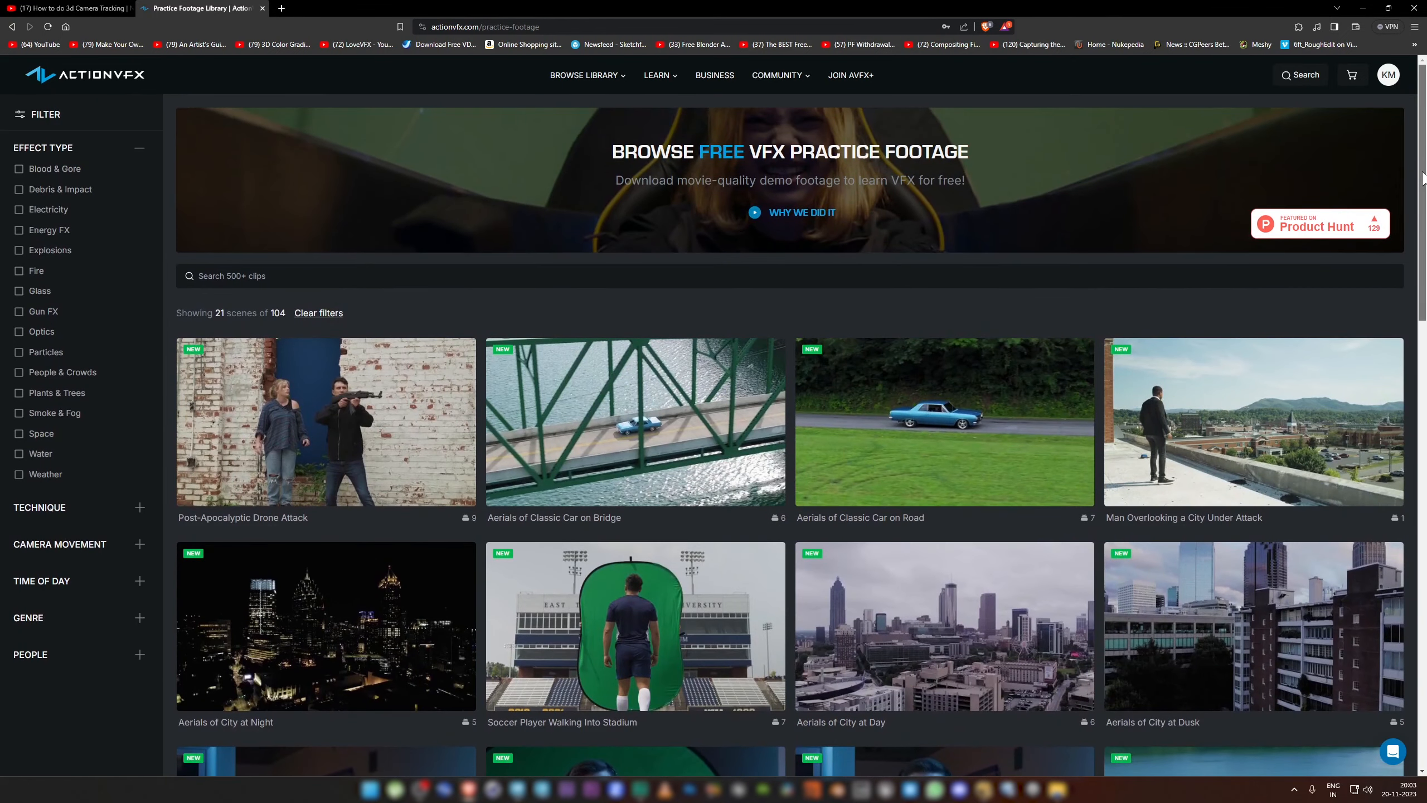
click(340, 318)
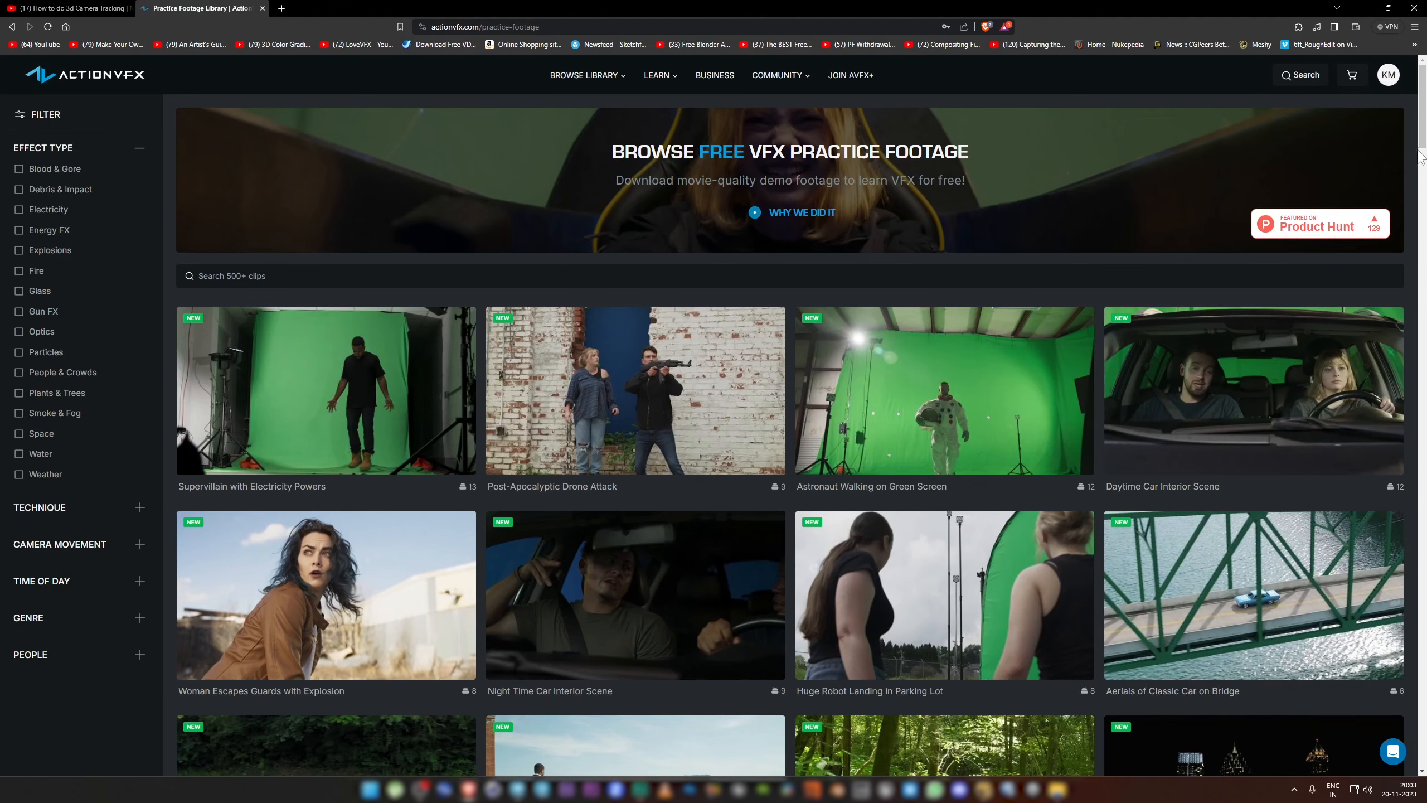
Step: Browse the unfiltered ActionVFX practice footage scenes
drag(1422, 147, 1423, 267)
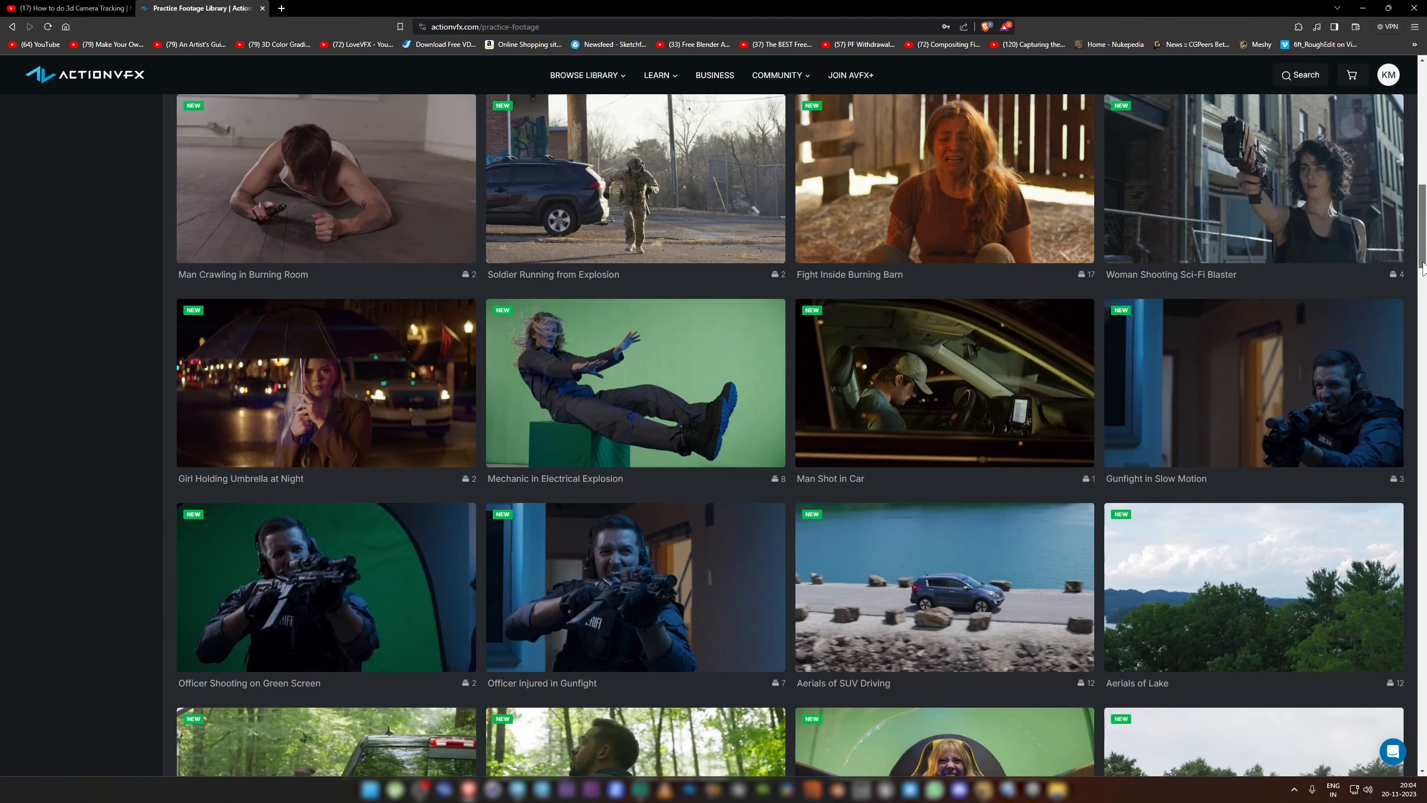
drag(1423, 267, 1413, 343)
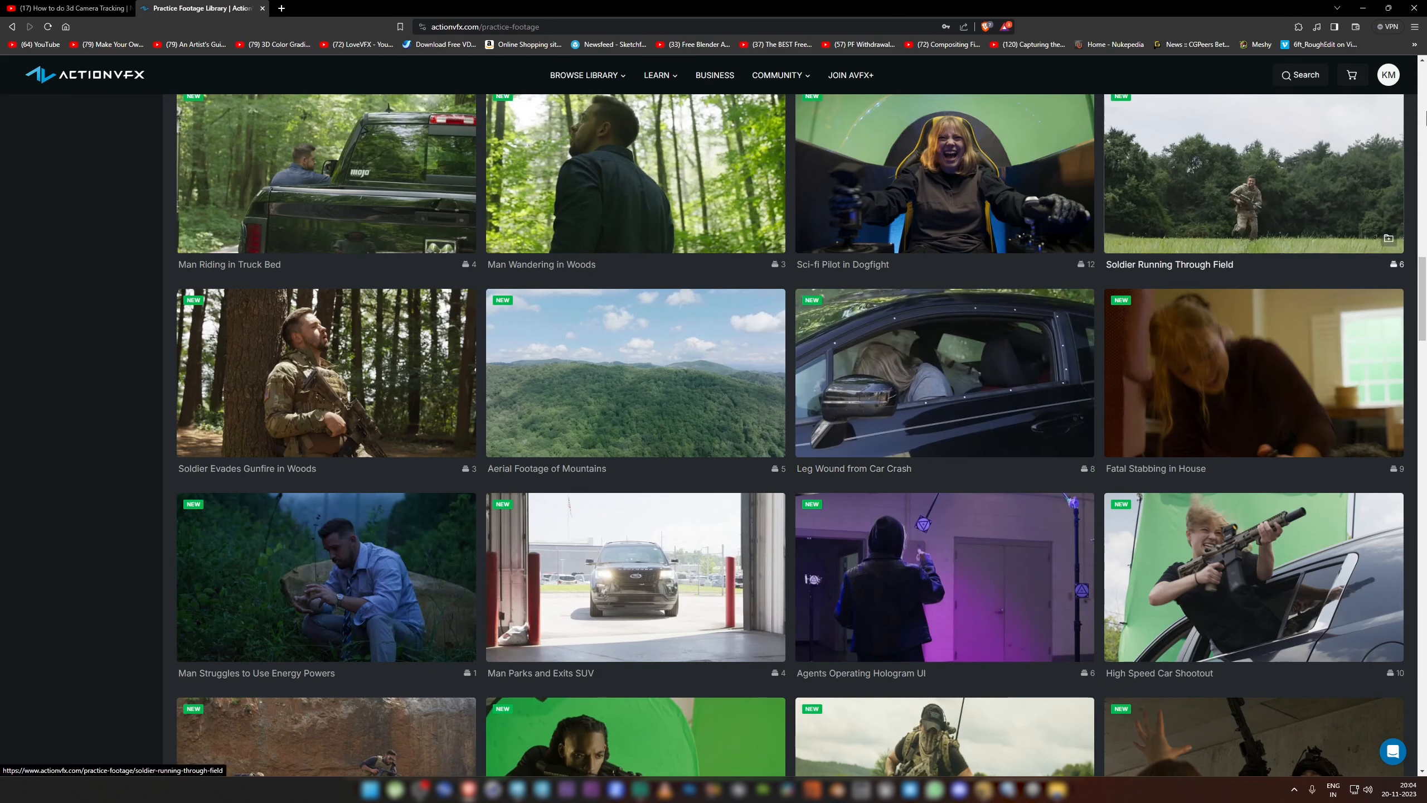
mouse_move(1384, 80)
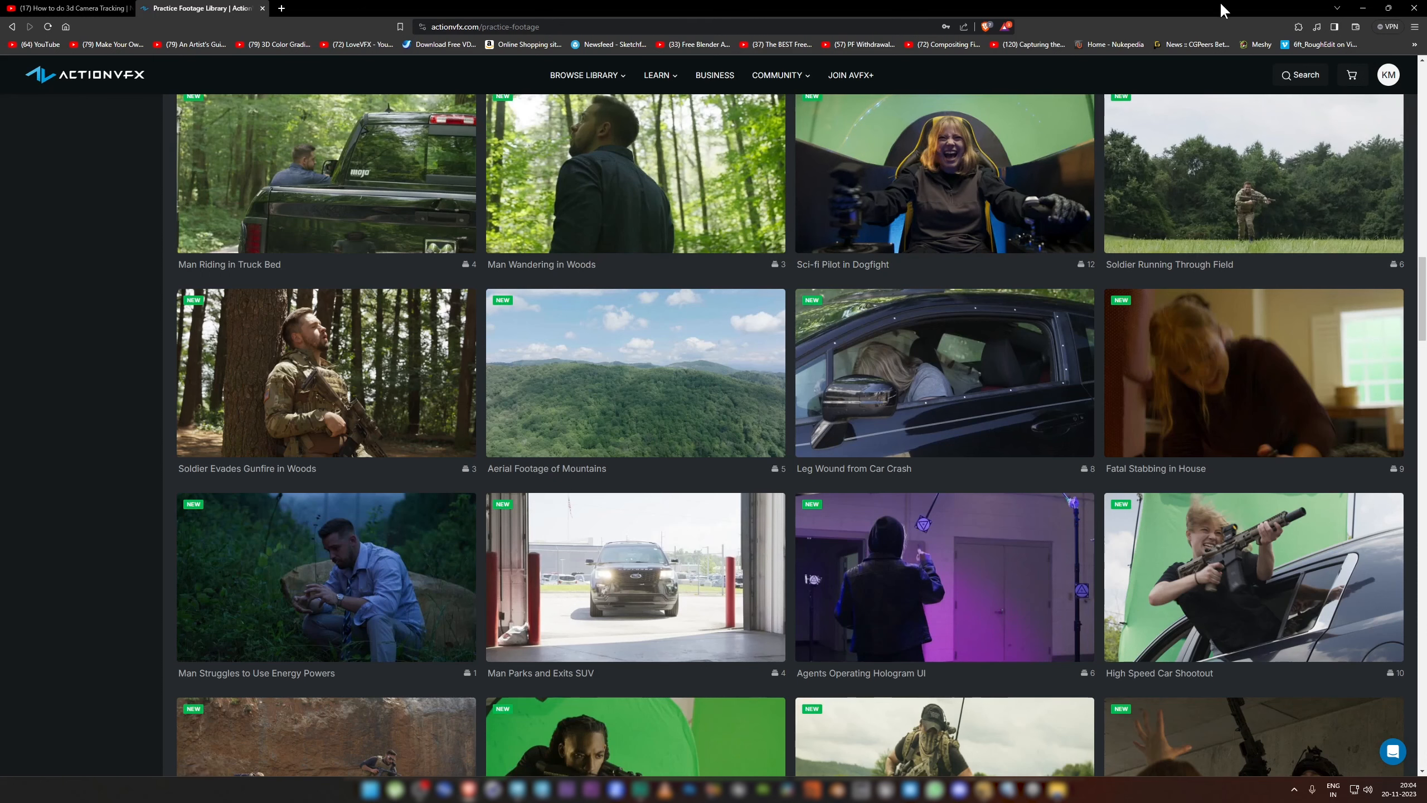
Step: Return to NukeX and move the Read2 node farther away from the other two Read nodes
click(1364, 8)
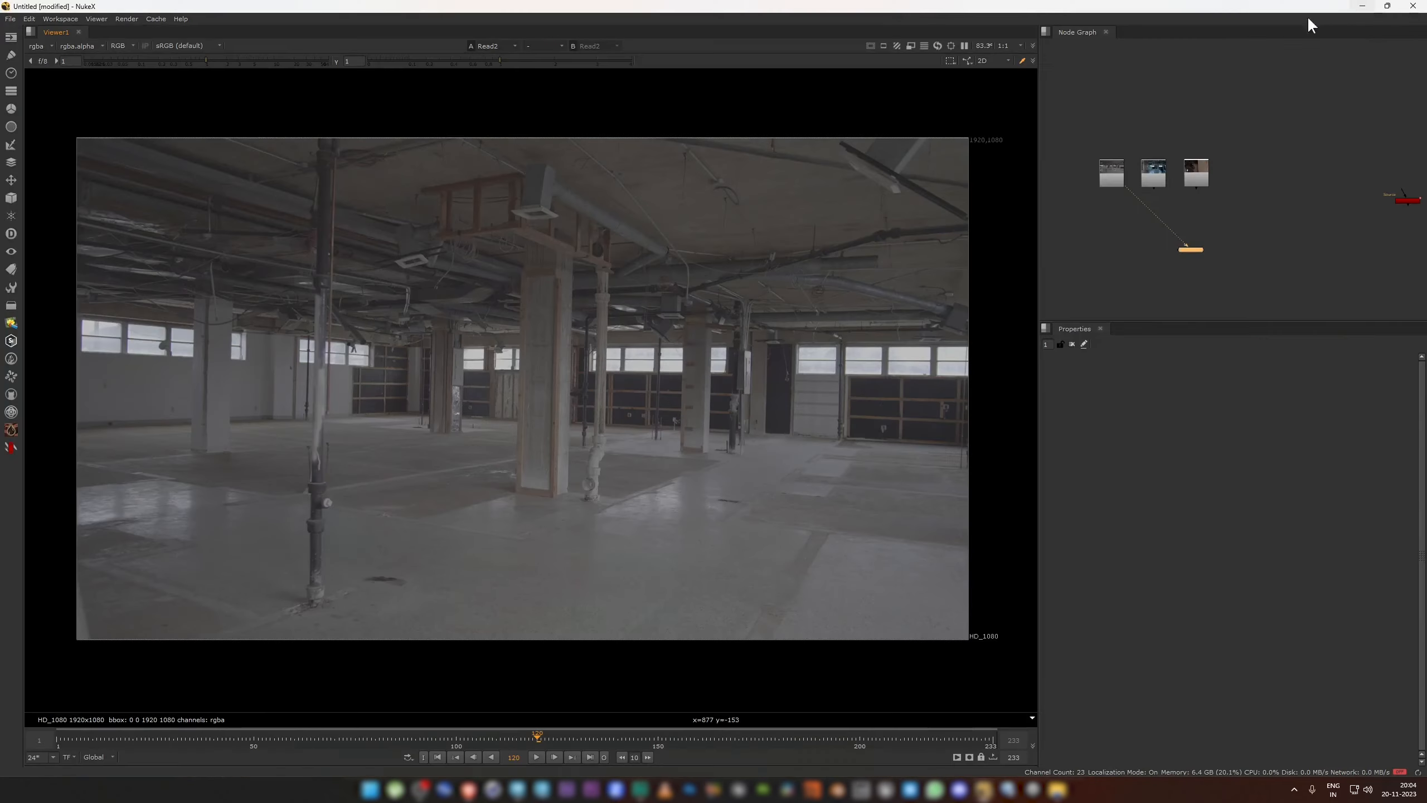
key(minus)
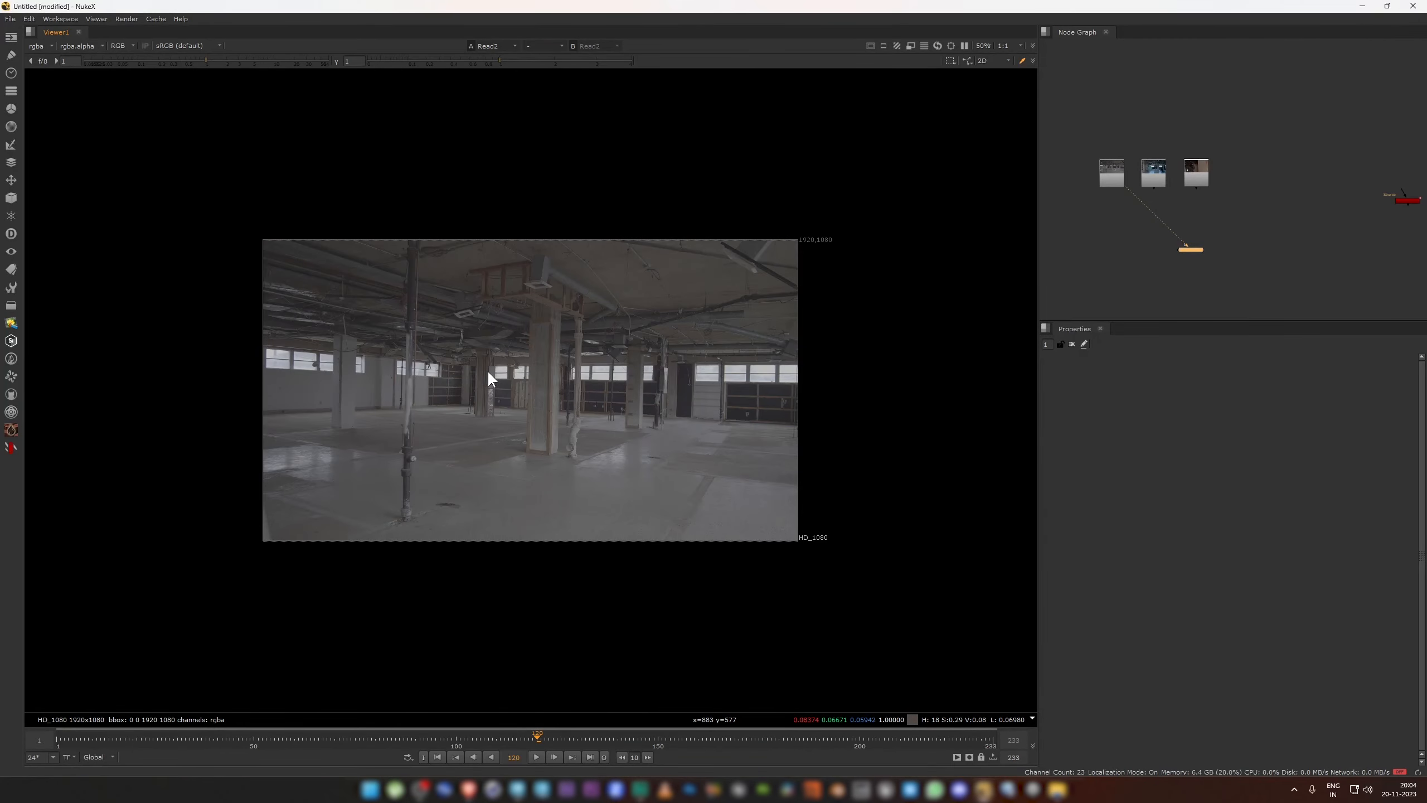
scroll(519, 395, up, 3)
scroll(544, 399, down, 2)
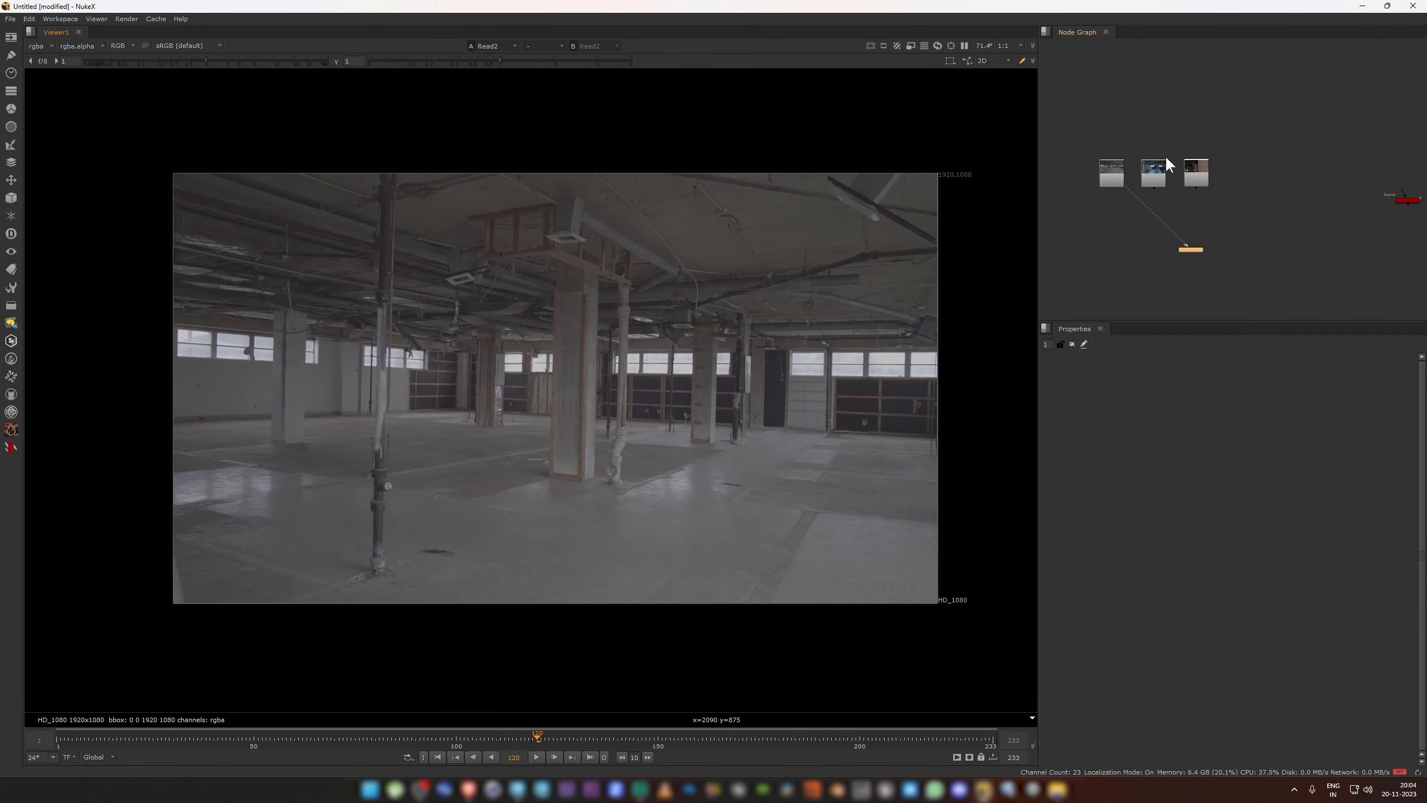
scroll(1262, 178, up, 4)
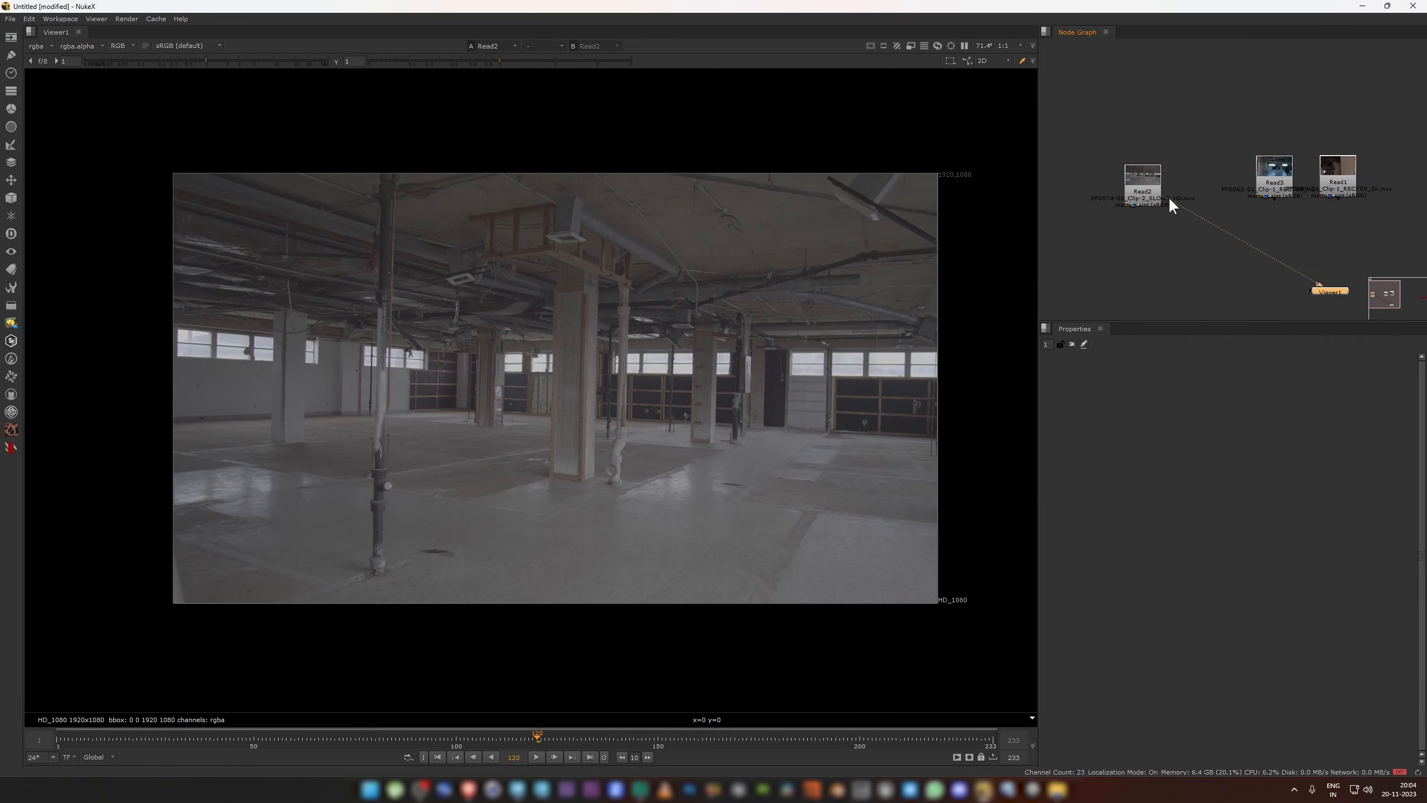
click(1271, 183)
drag(1137, 191, 1097, 188)
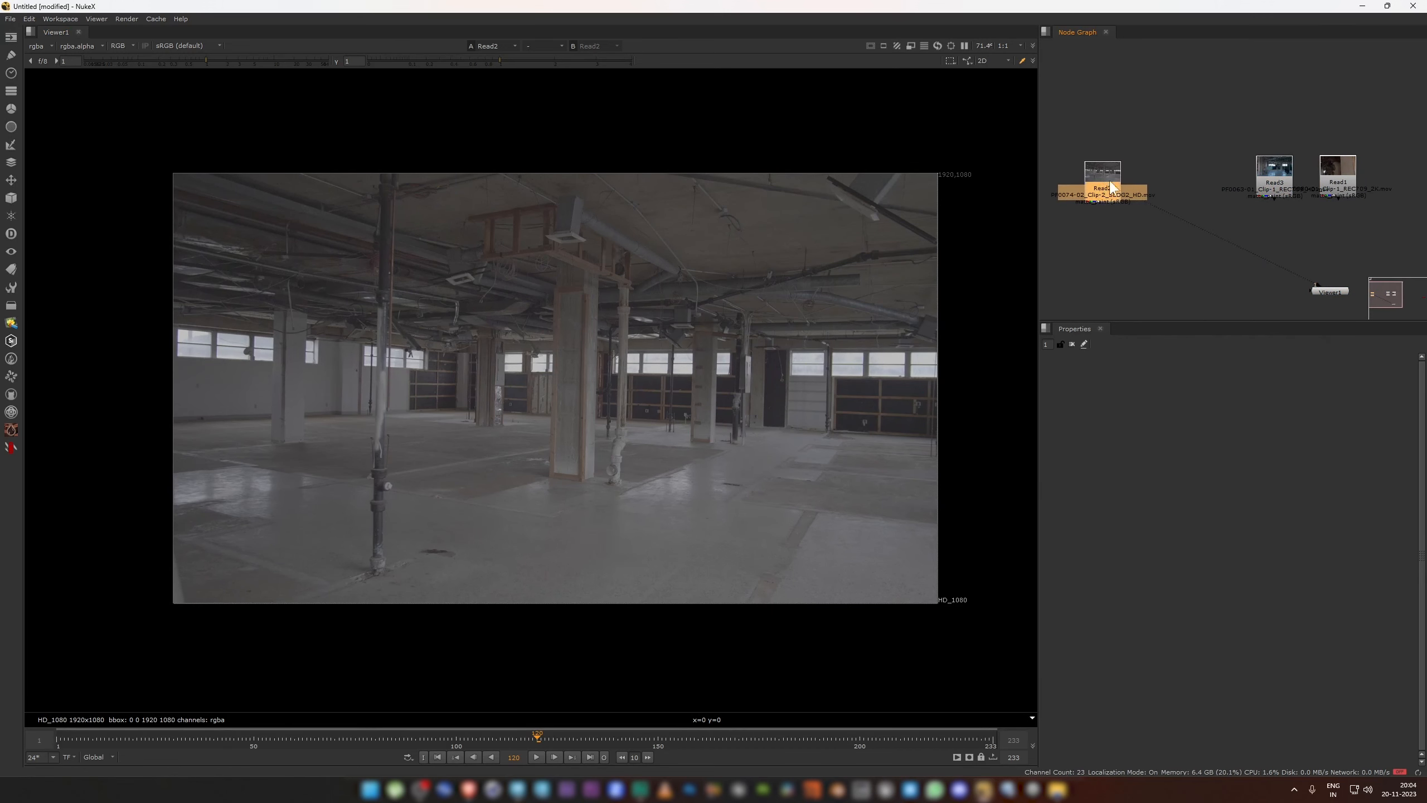
Step: Compare the Read1 soldier clip with the Read2 interior clip, ending with Read2 in the viewer
key(1)
key(1)
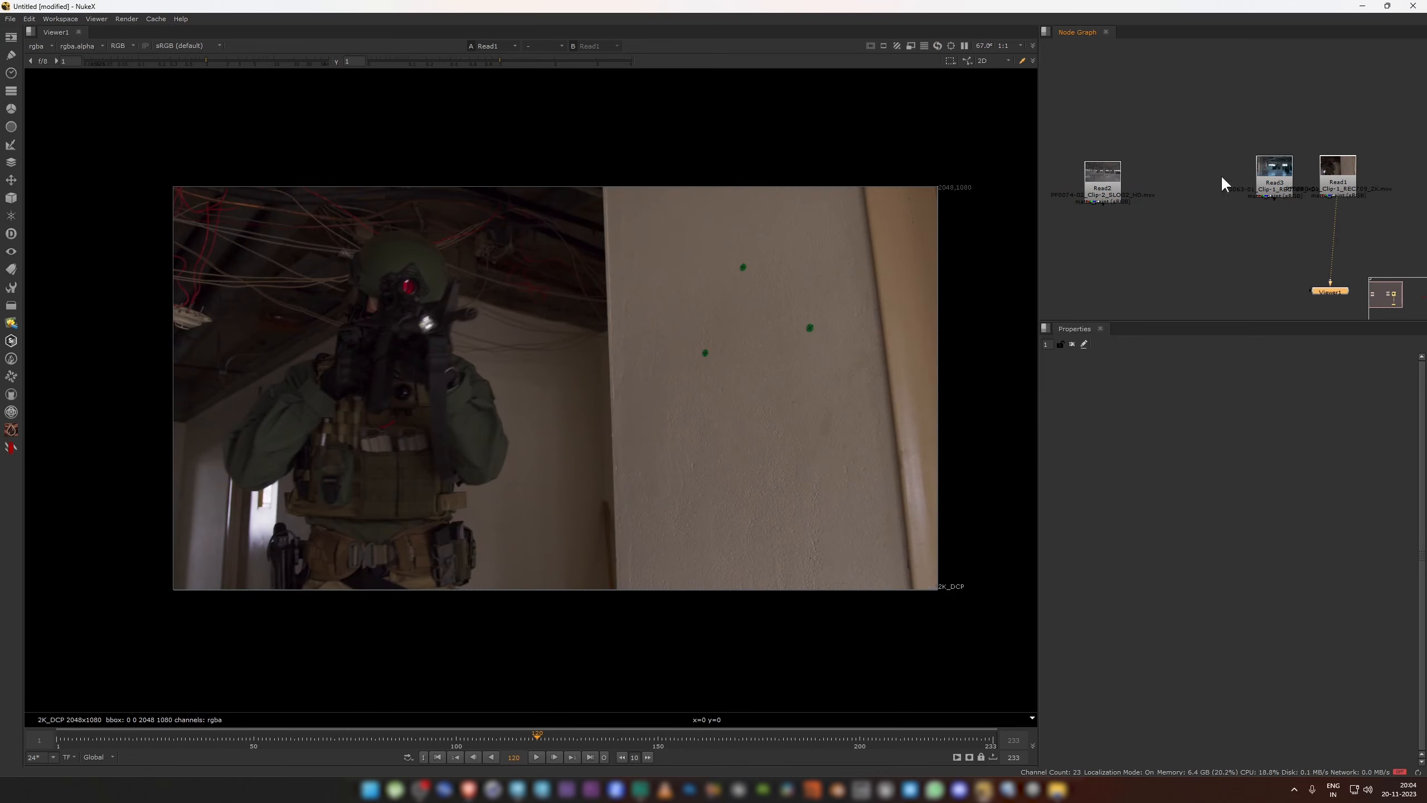
click(1110, 190)
key(1)
click(1209, 103)
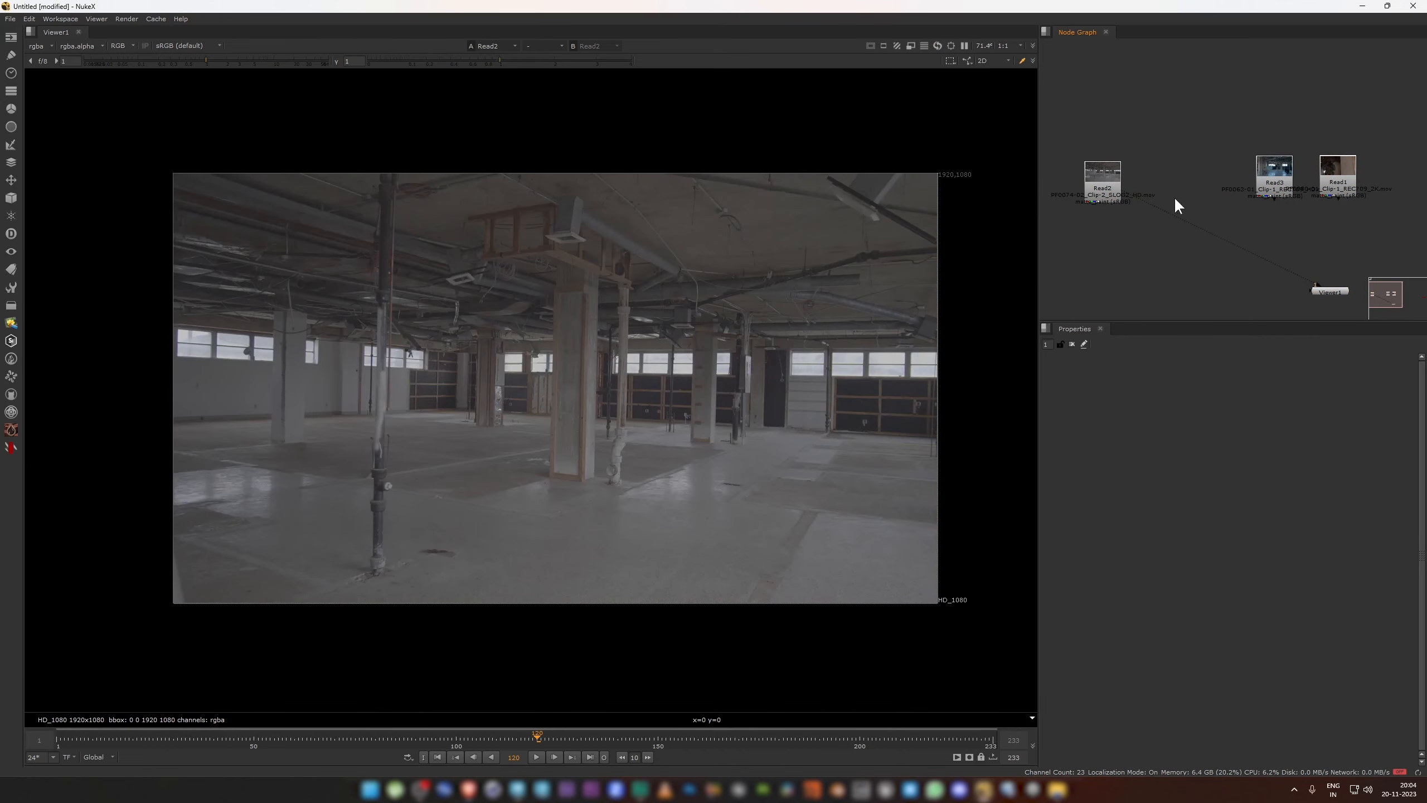
Step: Place the Viewer node directly beneath the Read2 node in the node graph
drag(848, 442, 746, 493)
middle_drag(1239, 190, 1276, 143)
scroll(1276, 143, down, 2)
drag(1337, 213, 1167, 288)
scroll(1197, 166, up, 3)
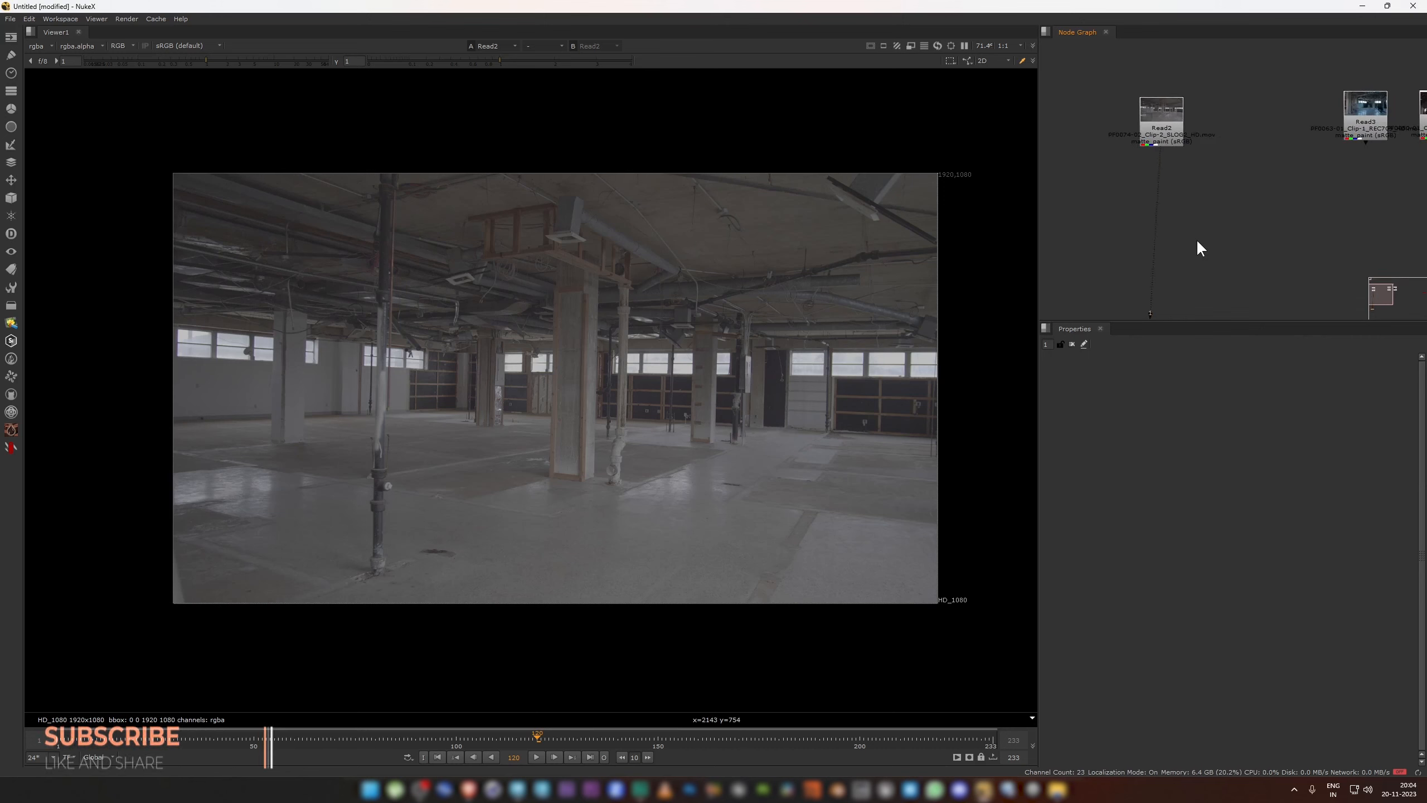
Step: Add a CameraTracker node below the Read2 clip in the node graph
key(Tab)
text(cam)
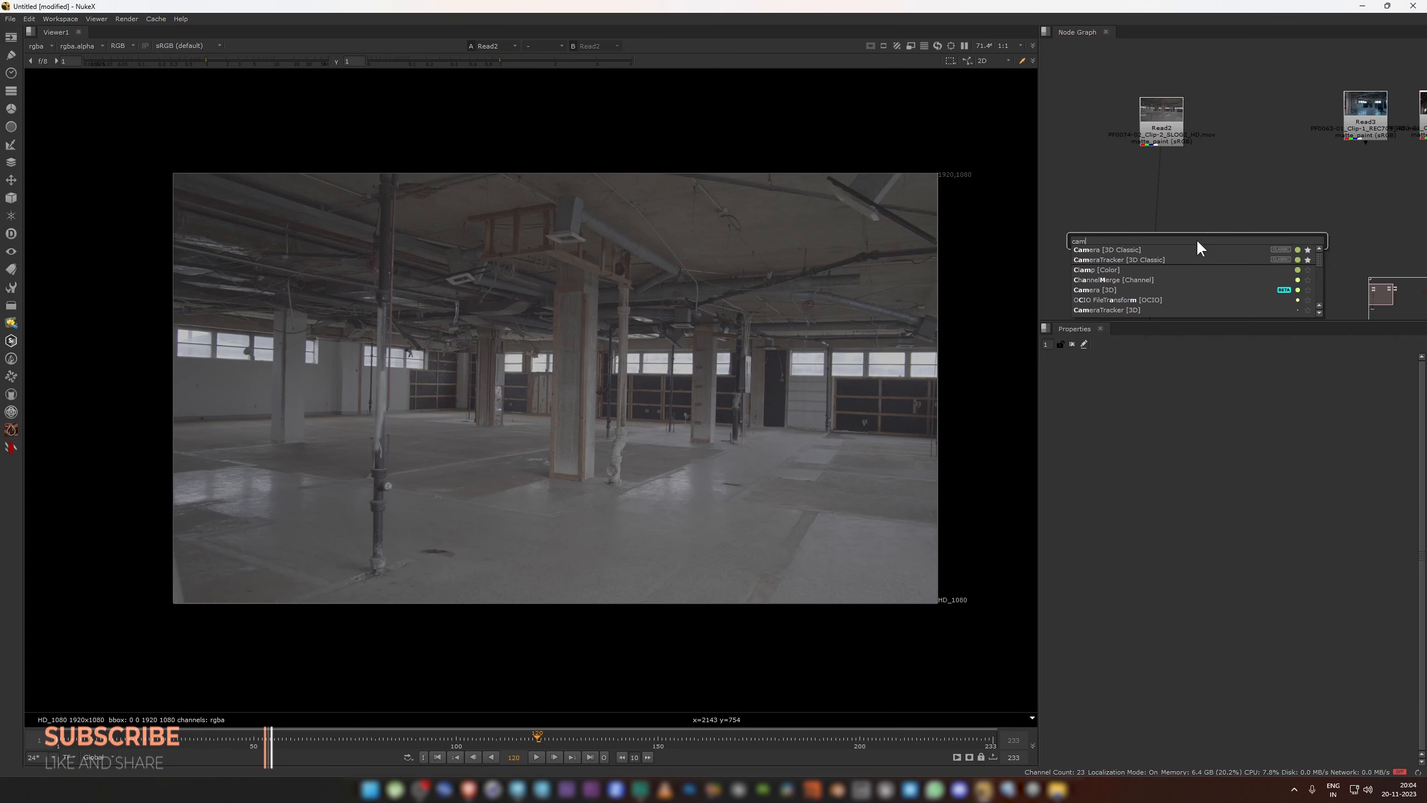
text(erat)
click(1161, 248)
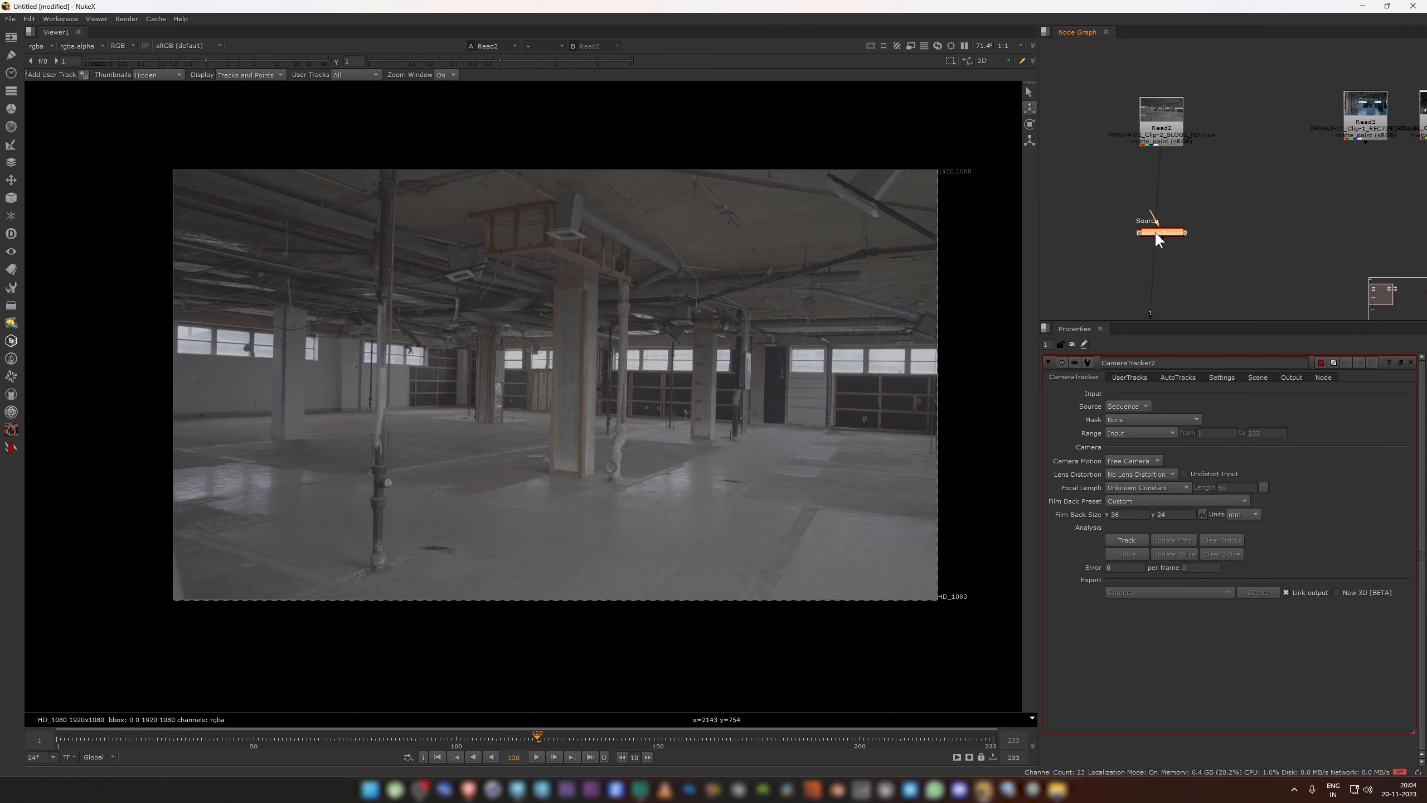
Step: Move the Read2 node higher above the Viewer and open its properties
scroll(1160, 166, up, 1)
middle_drag(1168, 178, 1221, 242)
drag(1216, 186, 1198, 149)
double_click(1198, 149)
Step: Add a Reduce Noise v4 node and insert it in the connection between Read2 and the Viewer
click(1282, 244)
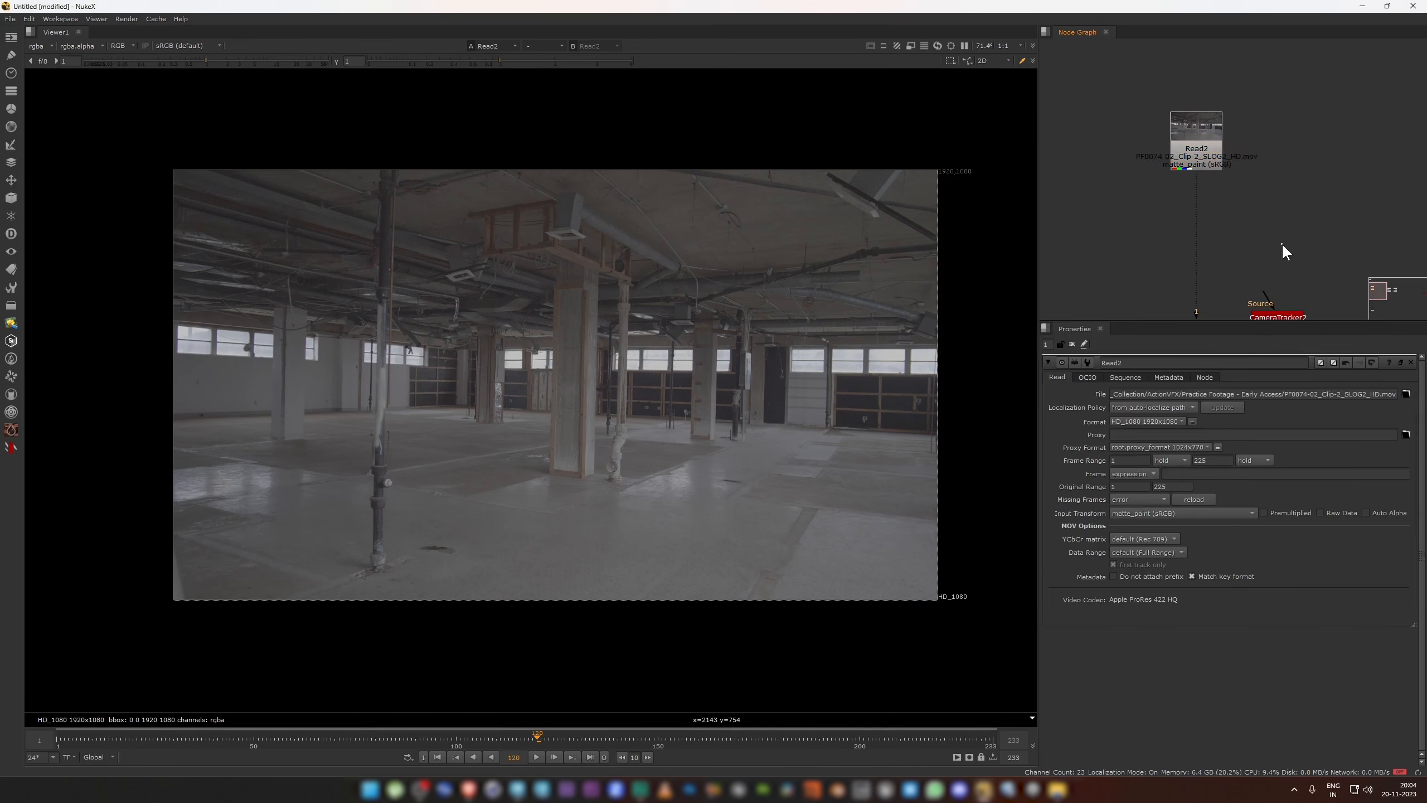
click(16, 326)
click(56, 328)
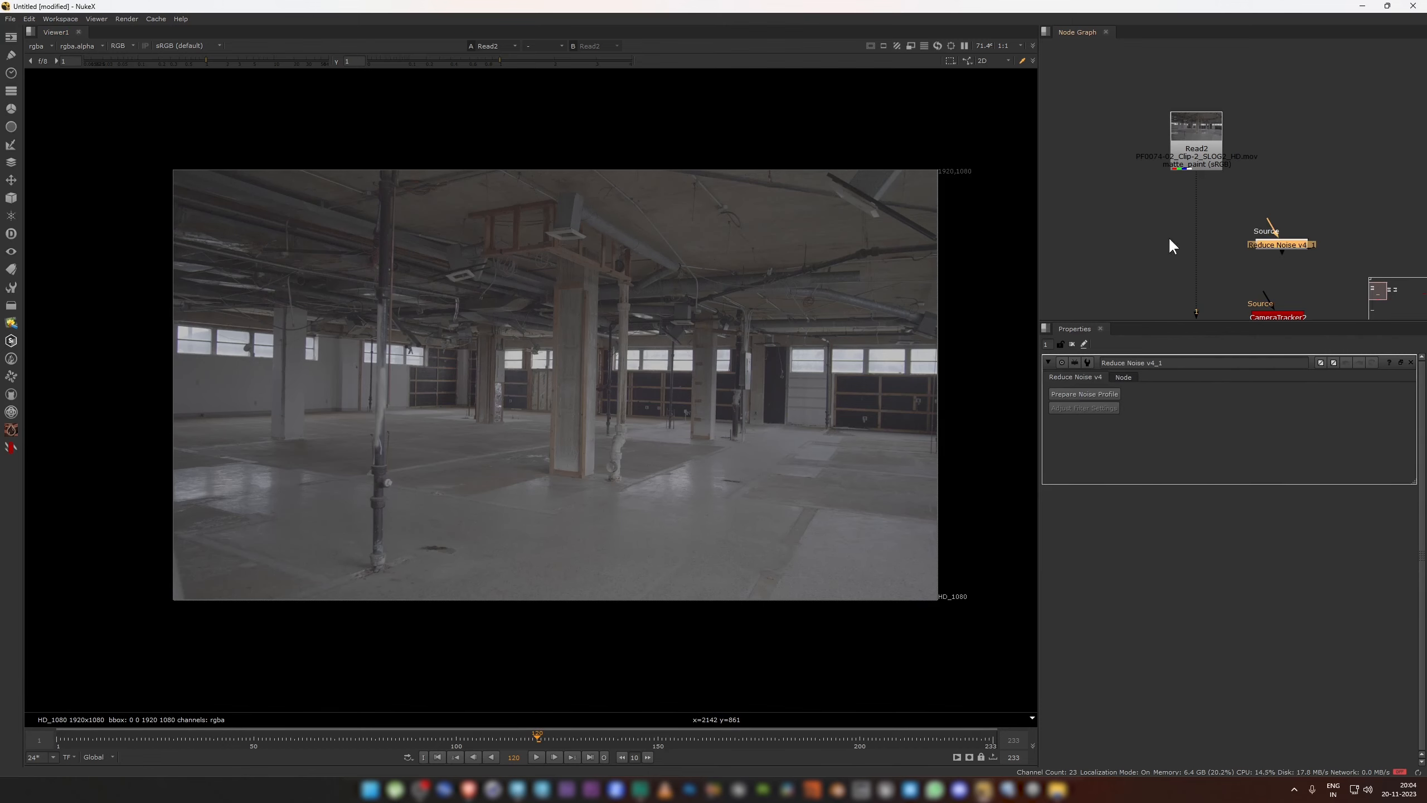
click(1196, 236)
drag(1196, 235, 1204, 223)
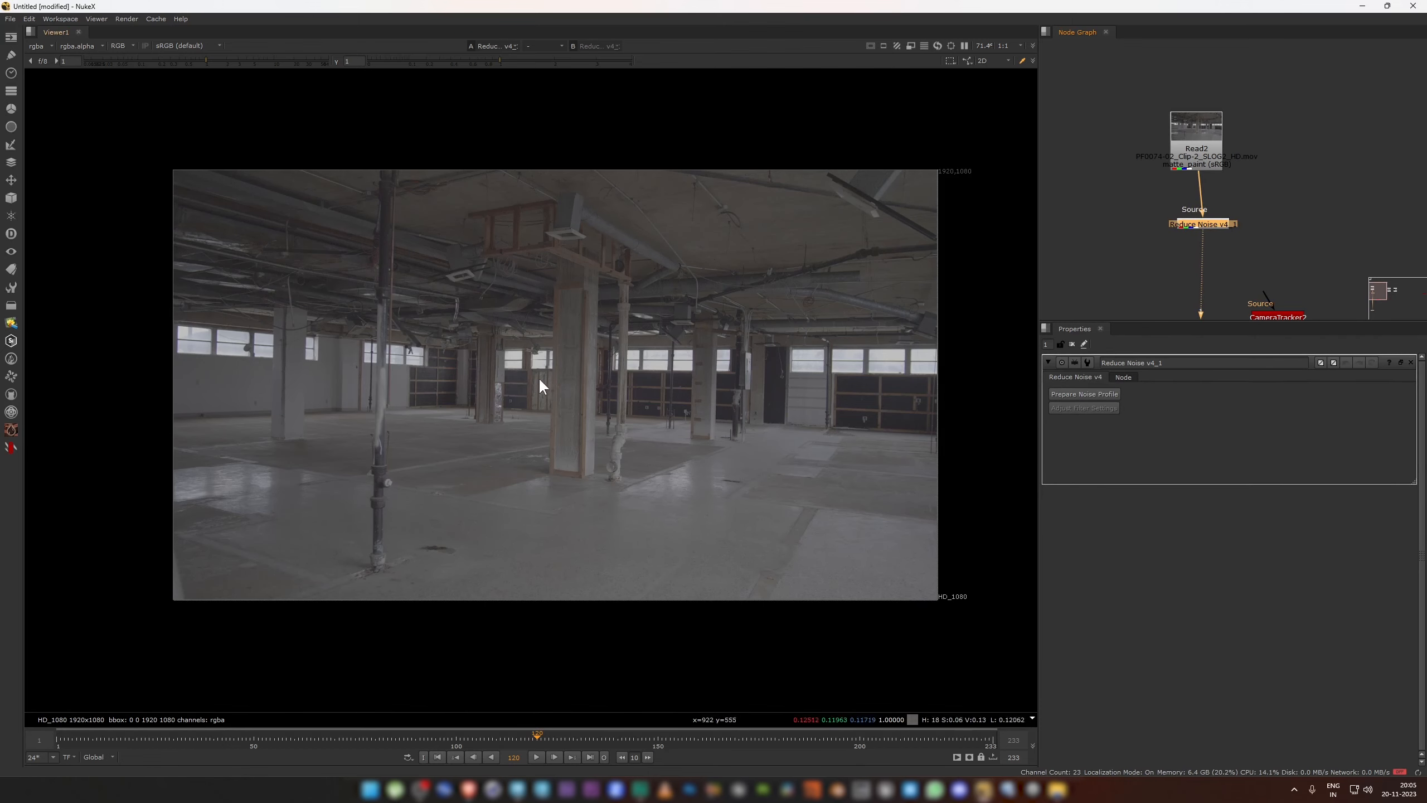
Step: Show only the blue channel and examine the footage up close for noise around the windows and walls
key(b)
scroll(373, 440, up, 3)
scroll(372, 440, up, 4)
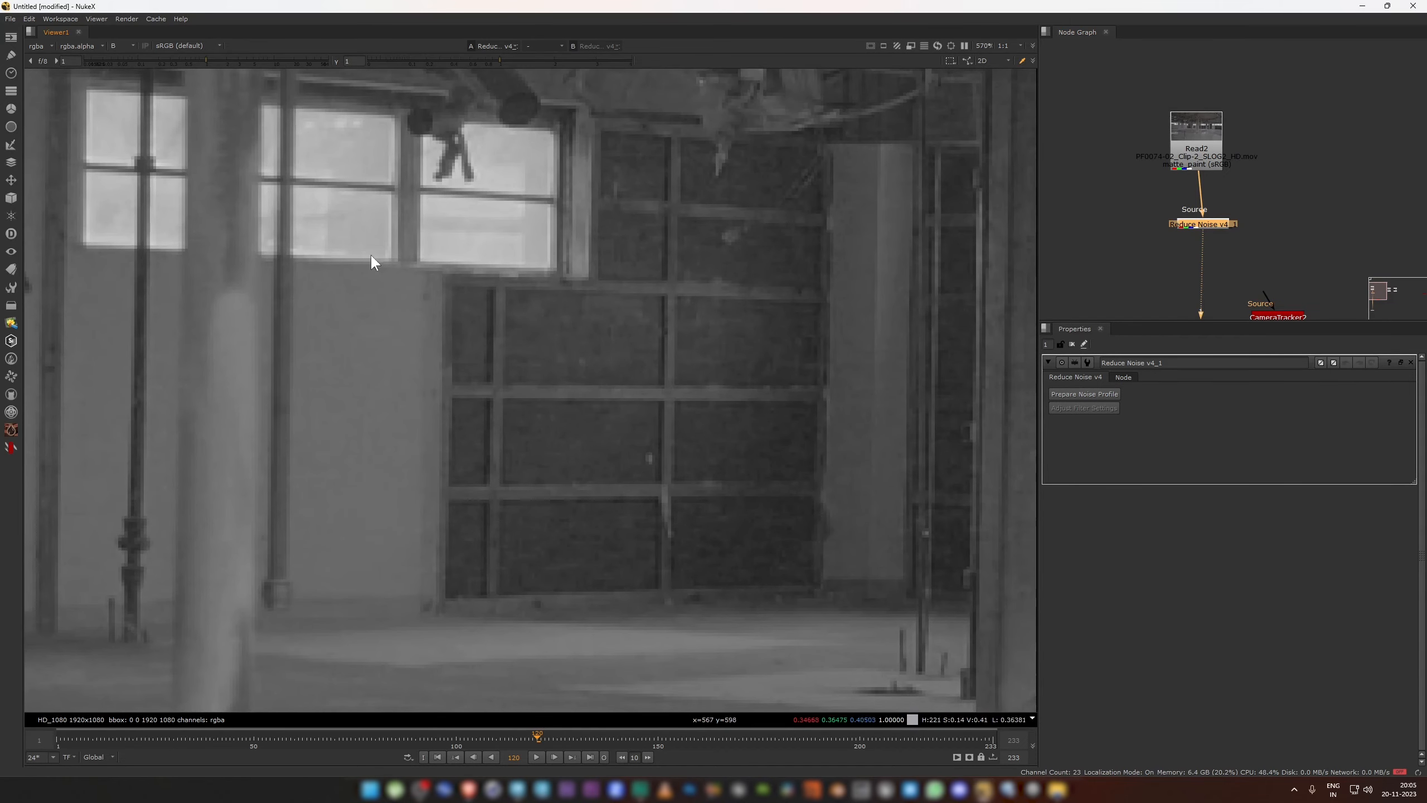
middle_drag(370, 253, 702, 449)
scroll(704, 449, down, 1)
Step: Open the noise profile preparation and mark a sample area about 224 by 185 pixels on the foreground floor
drag(1216, 224, 1208, 223)
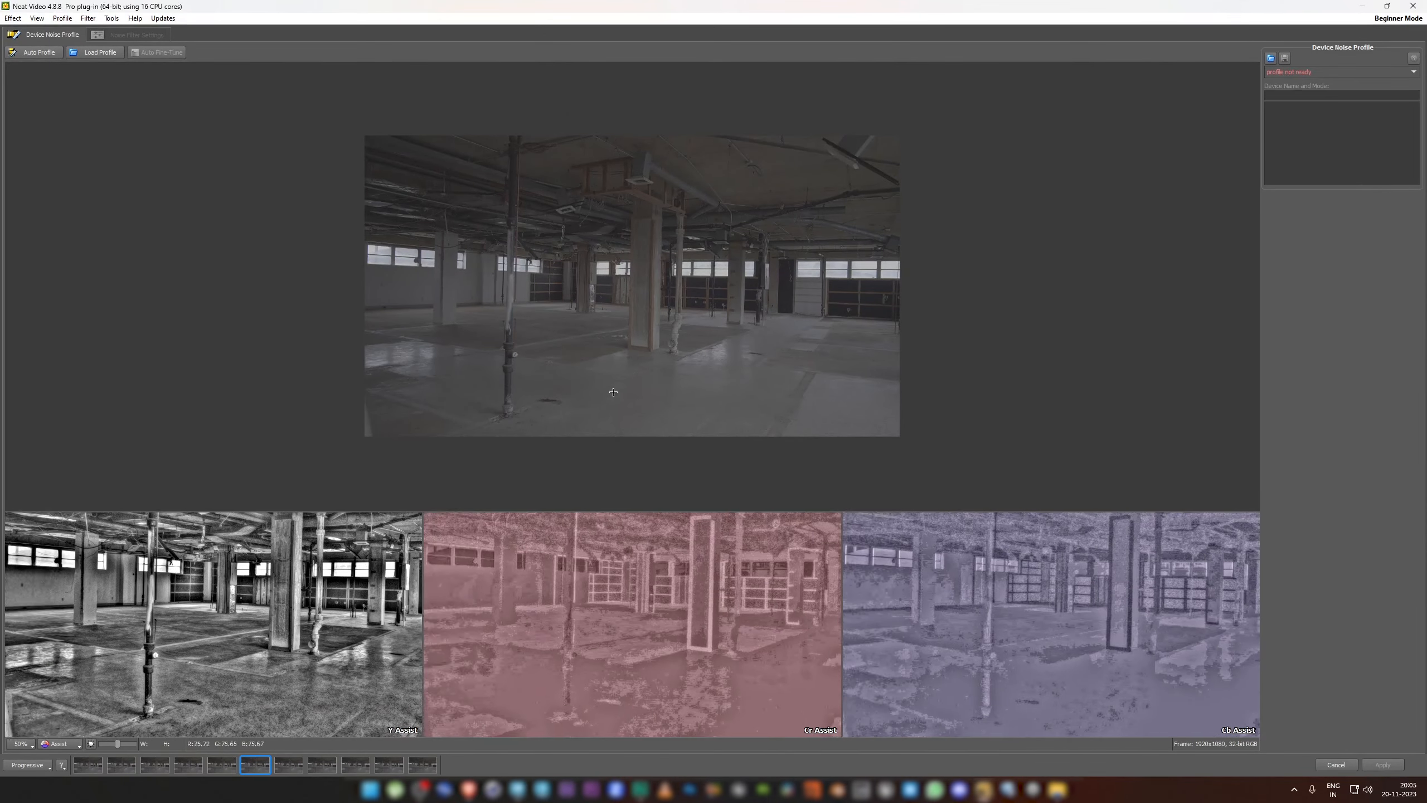
scroll(618, 247, up, 3)
drag(619, 248, 611, 155)
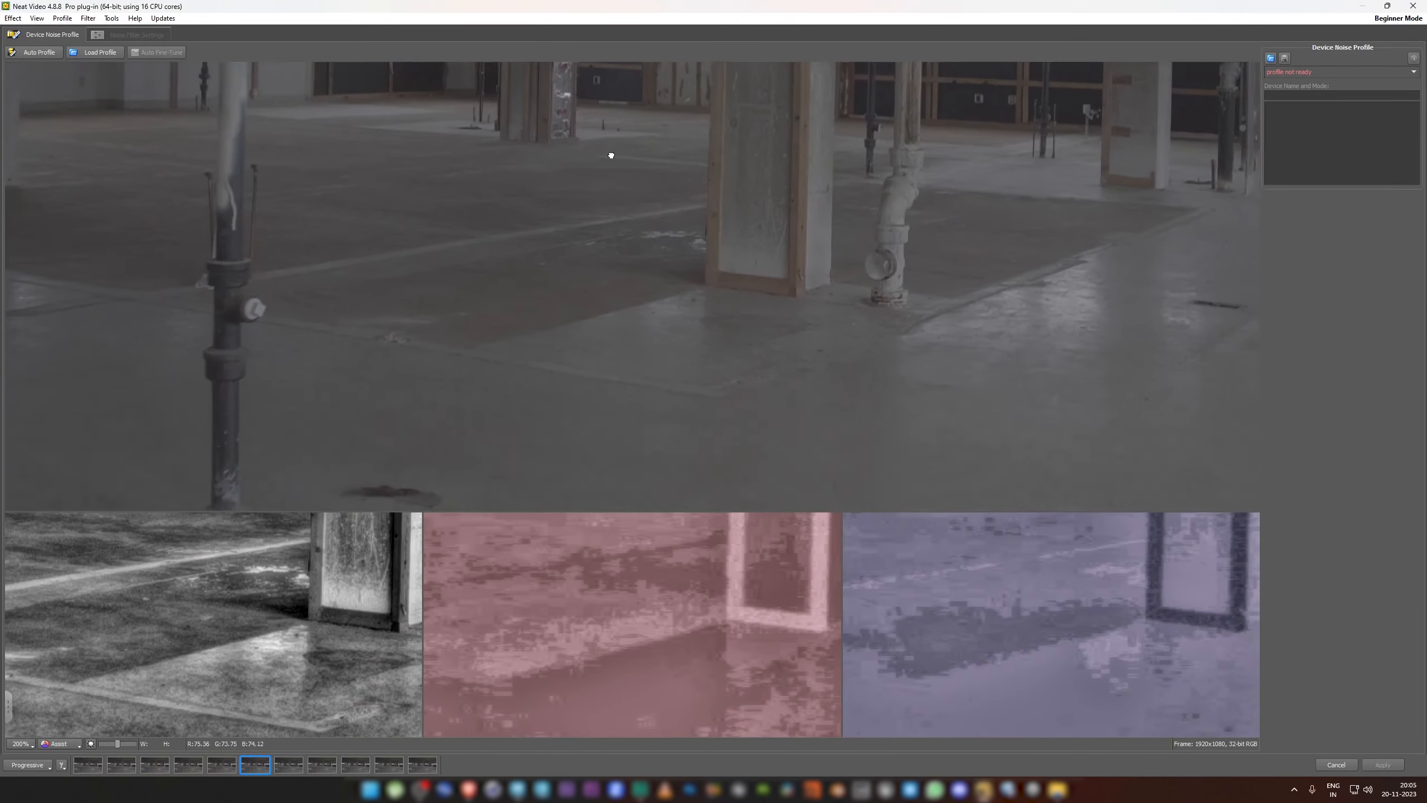
drag(556, 293, 809, 503)
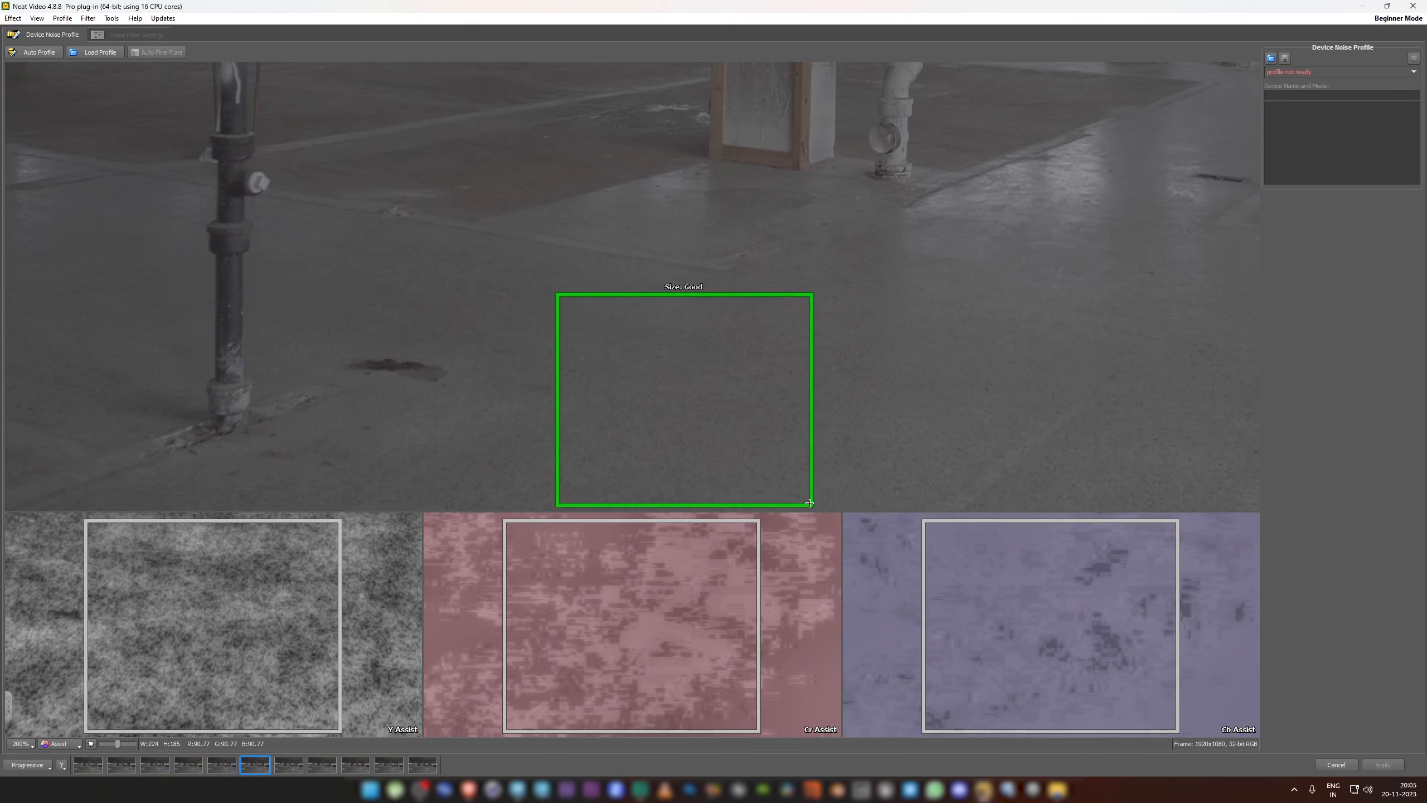
Step: Check the sampled floor area against its surroundings and widen it to about 272 pixels
scroll(809, 503, down, 1)
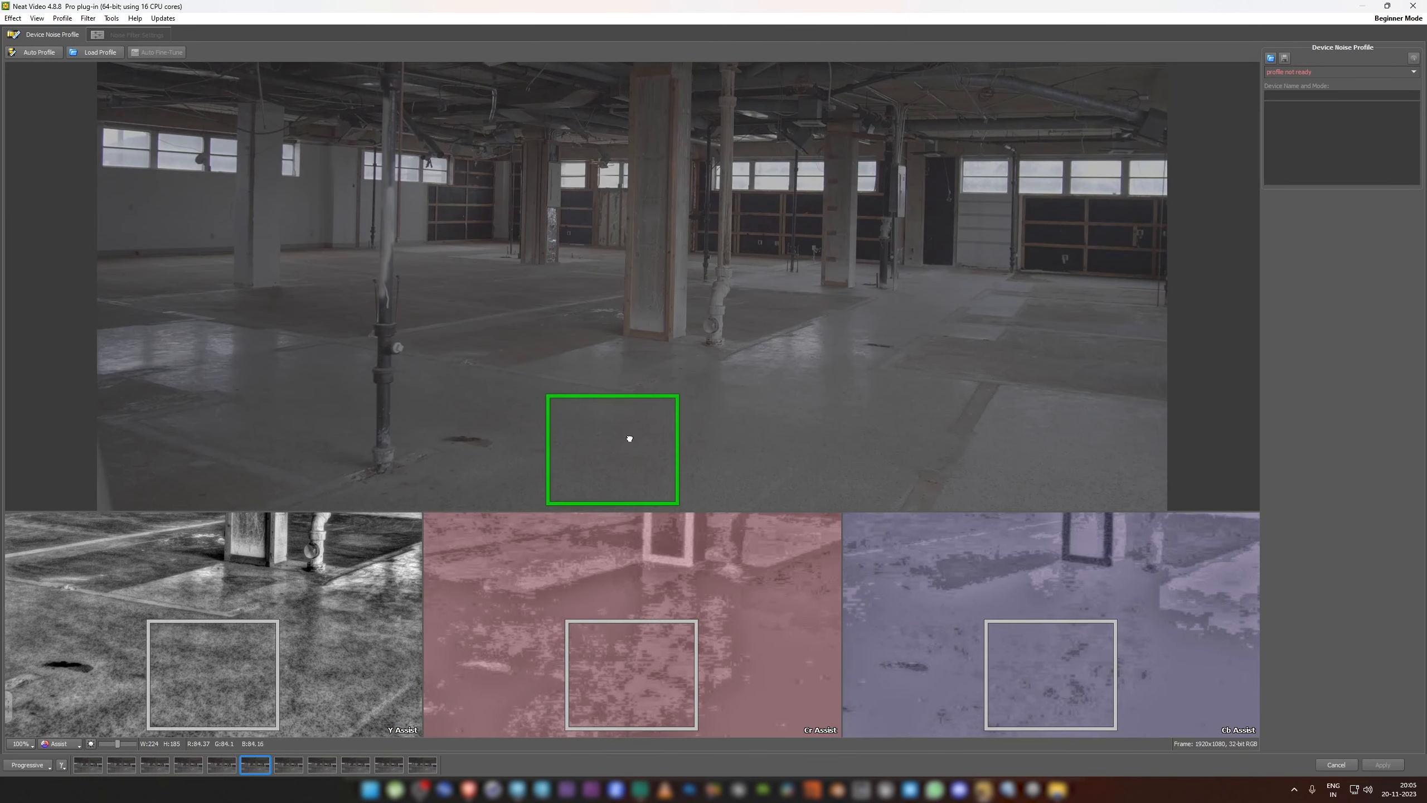
scroll(628, 436, down, 1)
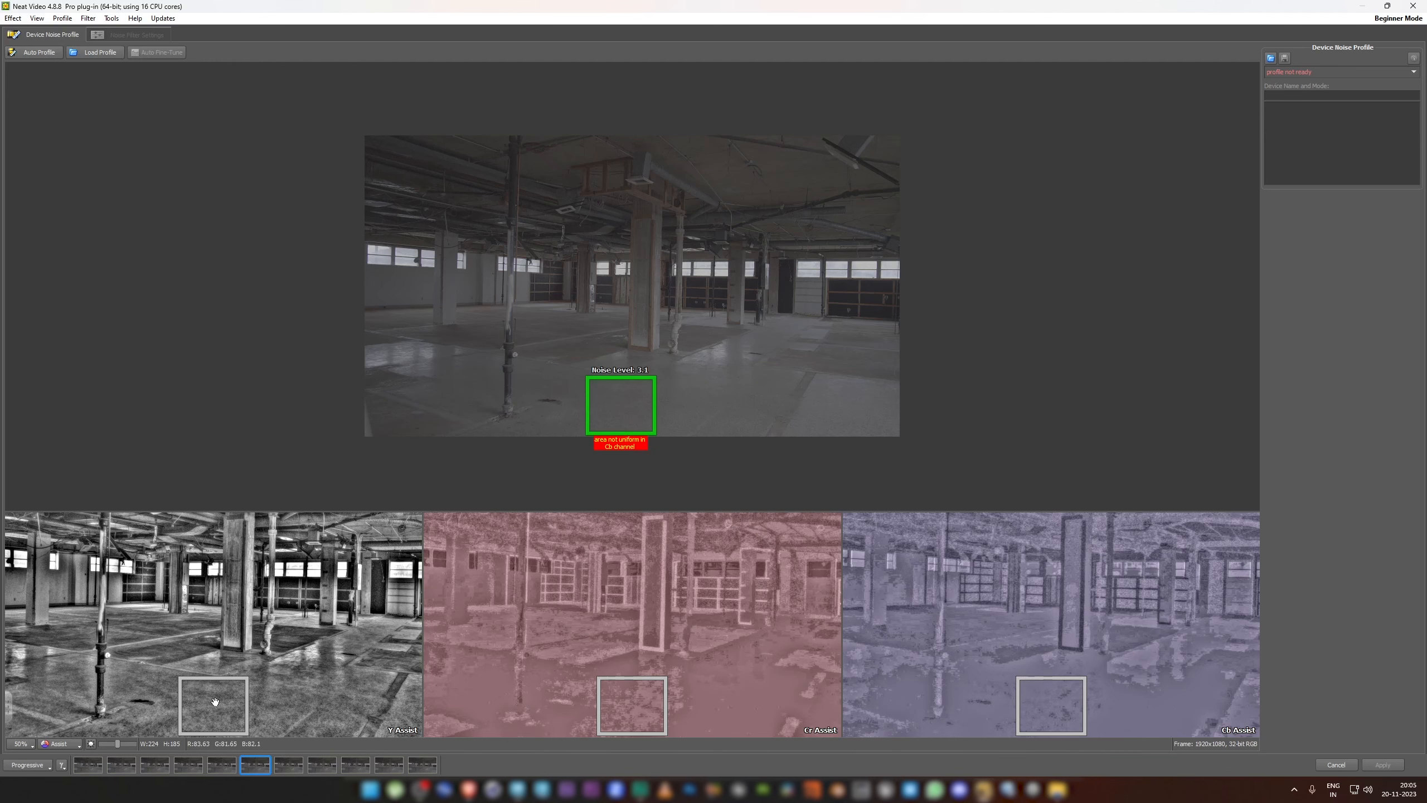
scroll(143, 627, up, 3)
scroll(105, 621, down, 1)
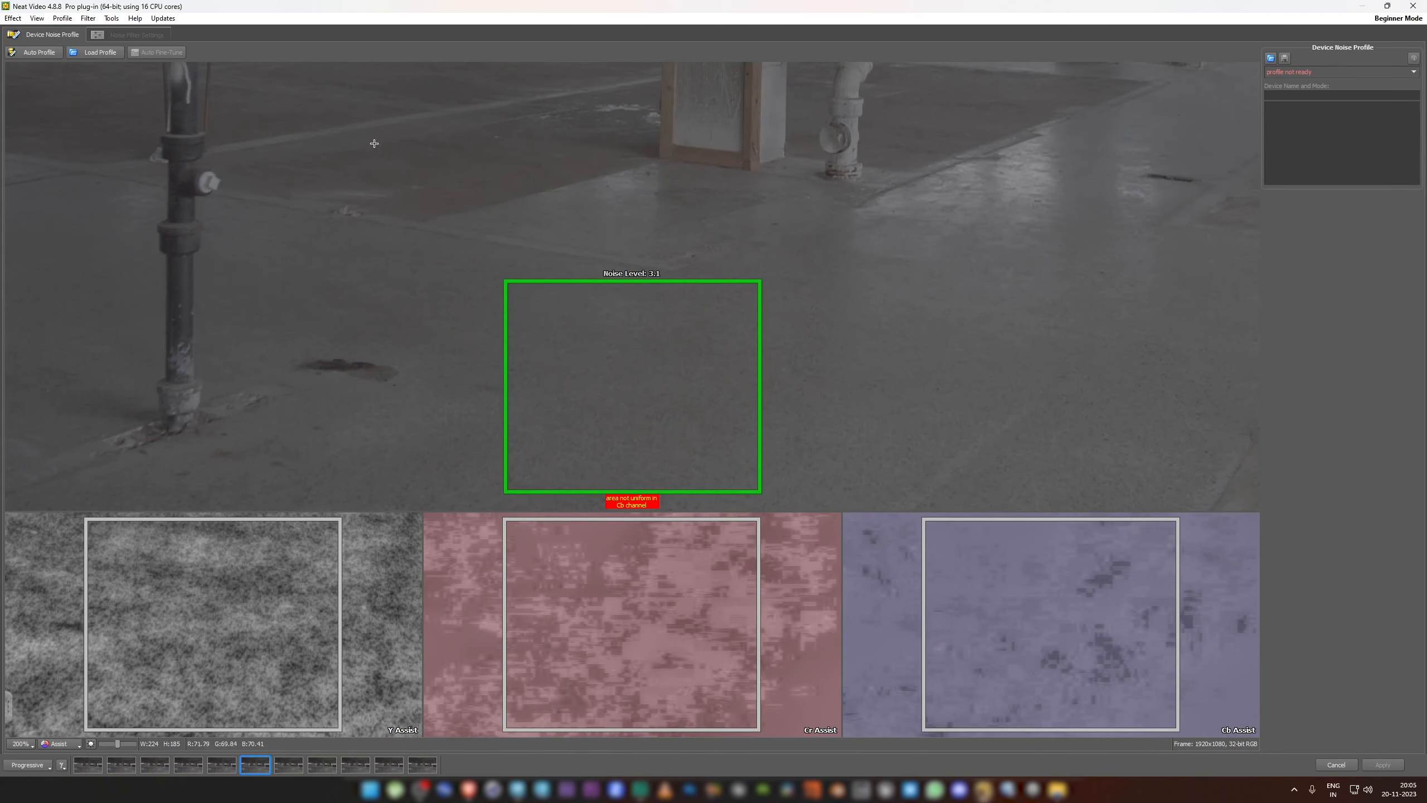
middle_drag(410, 102, 608, 276)
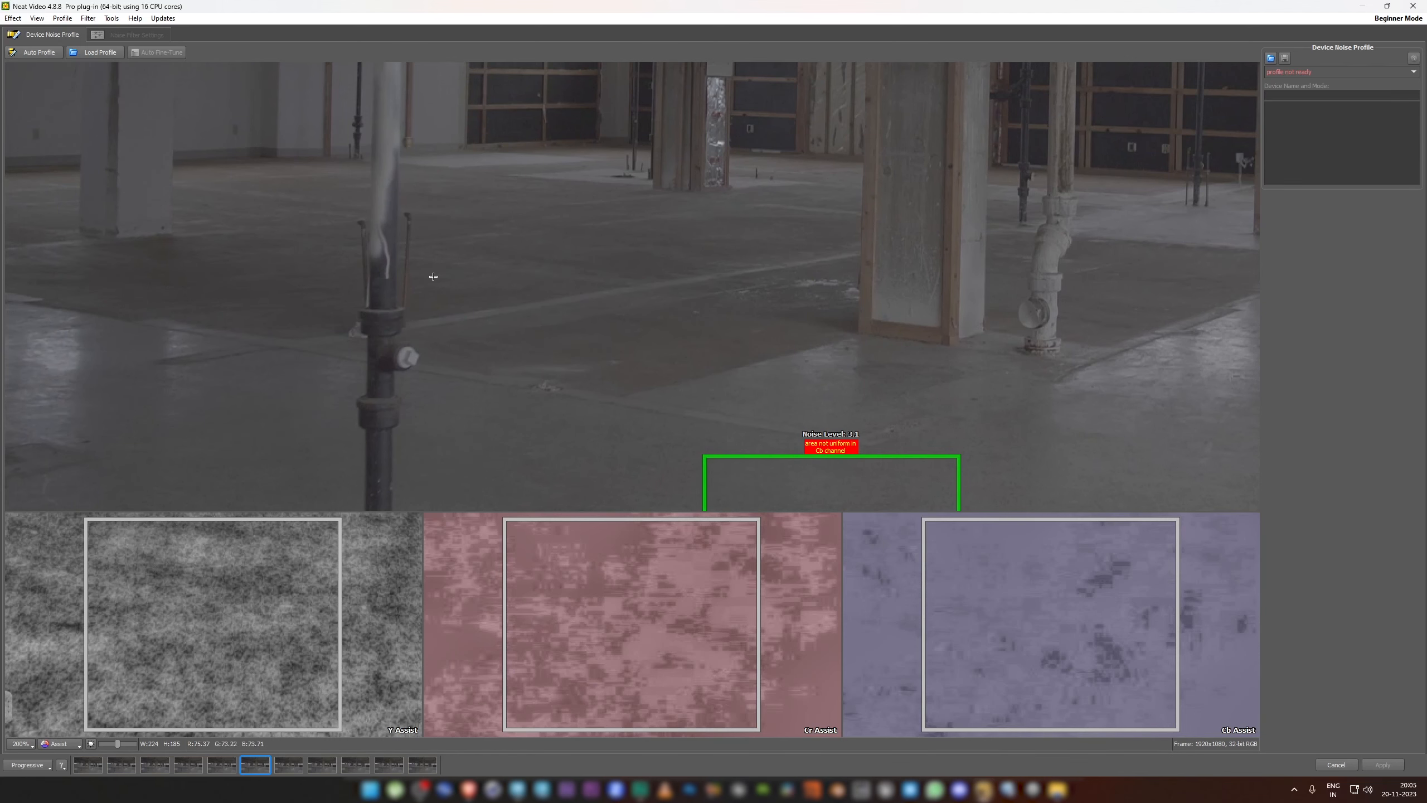
scroll(433, 277, down, 1)
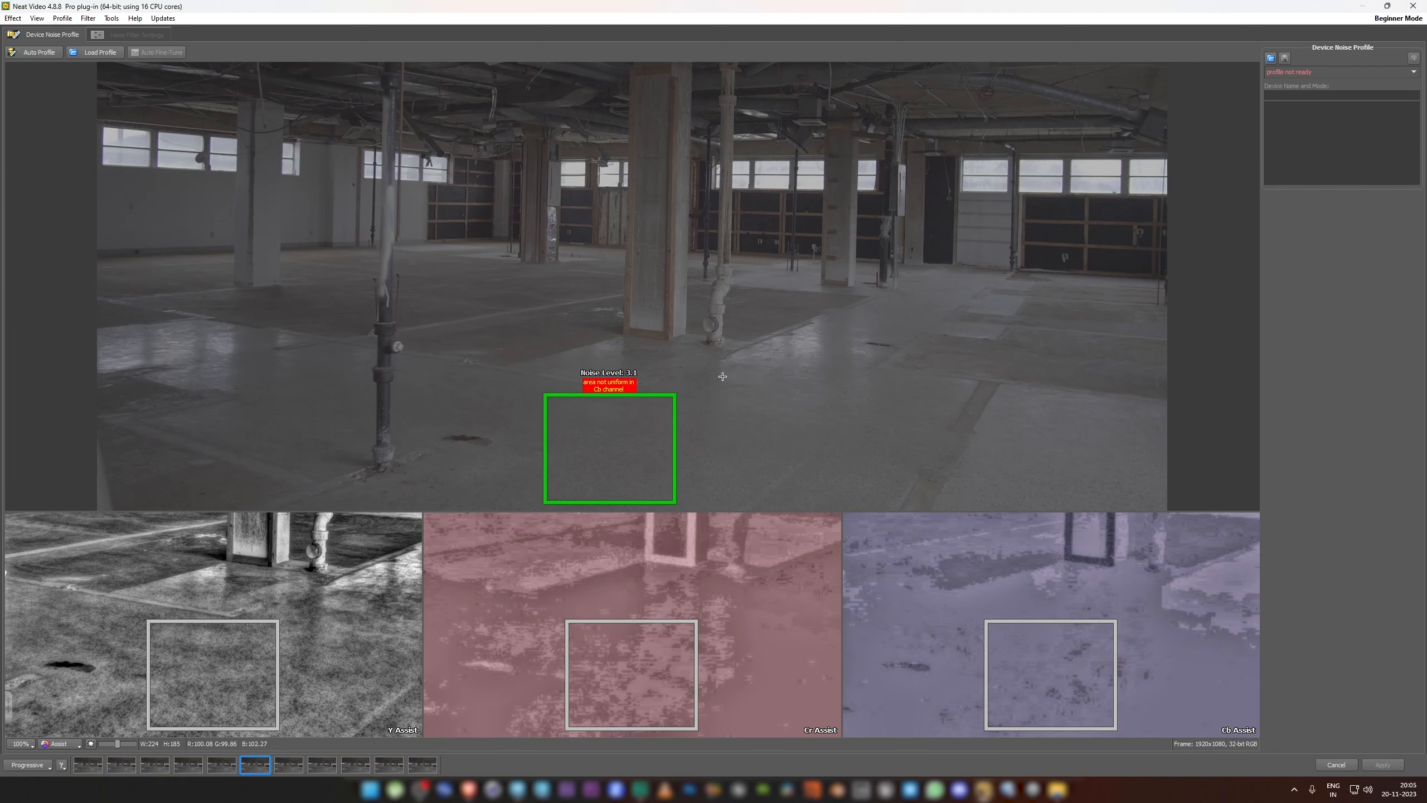
scroll(745, 366, down, 1)
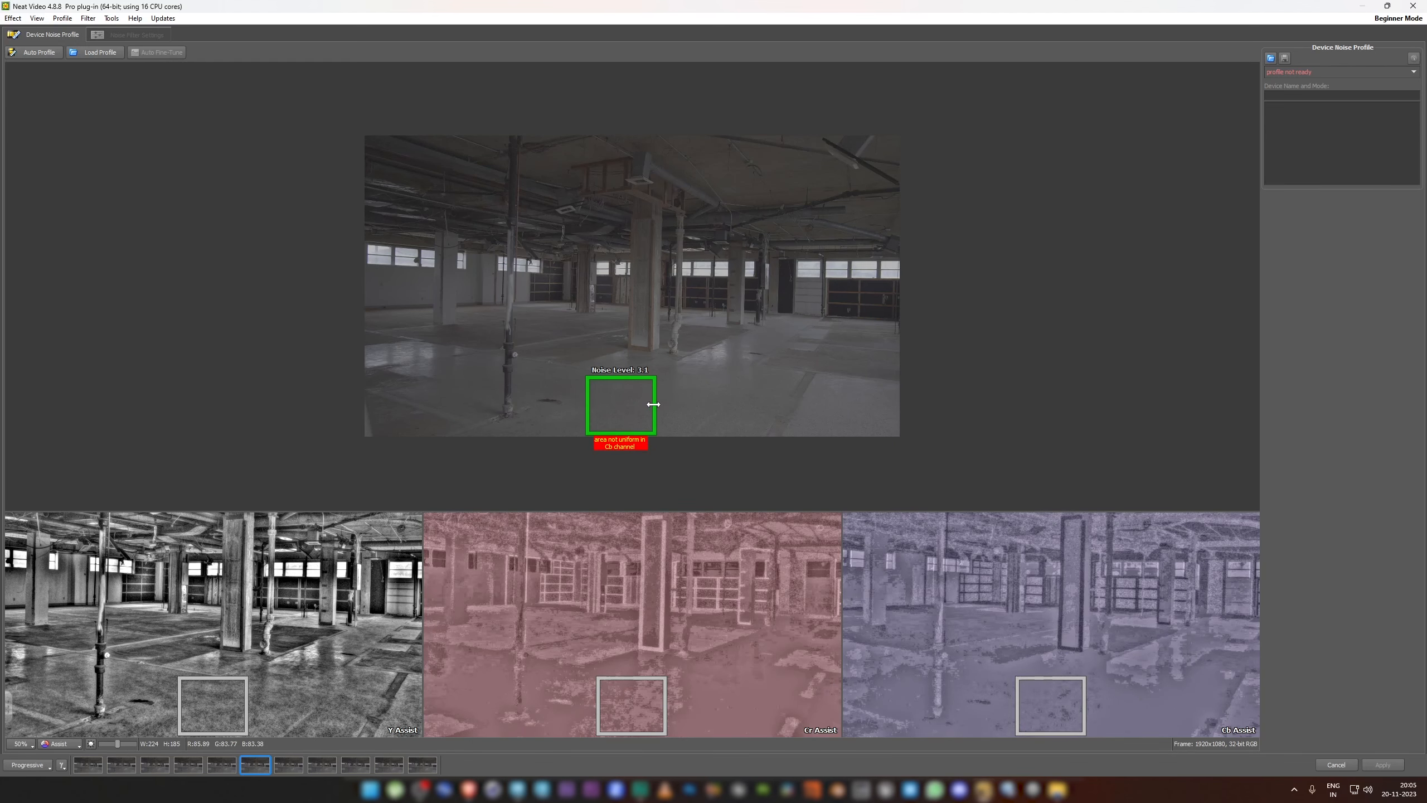
drag(653, 404, 667, 404)
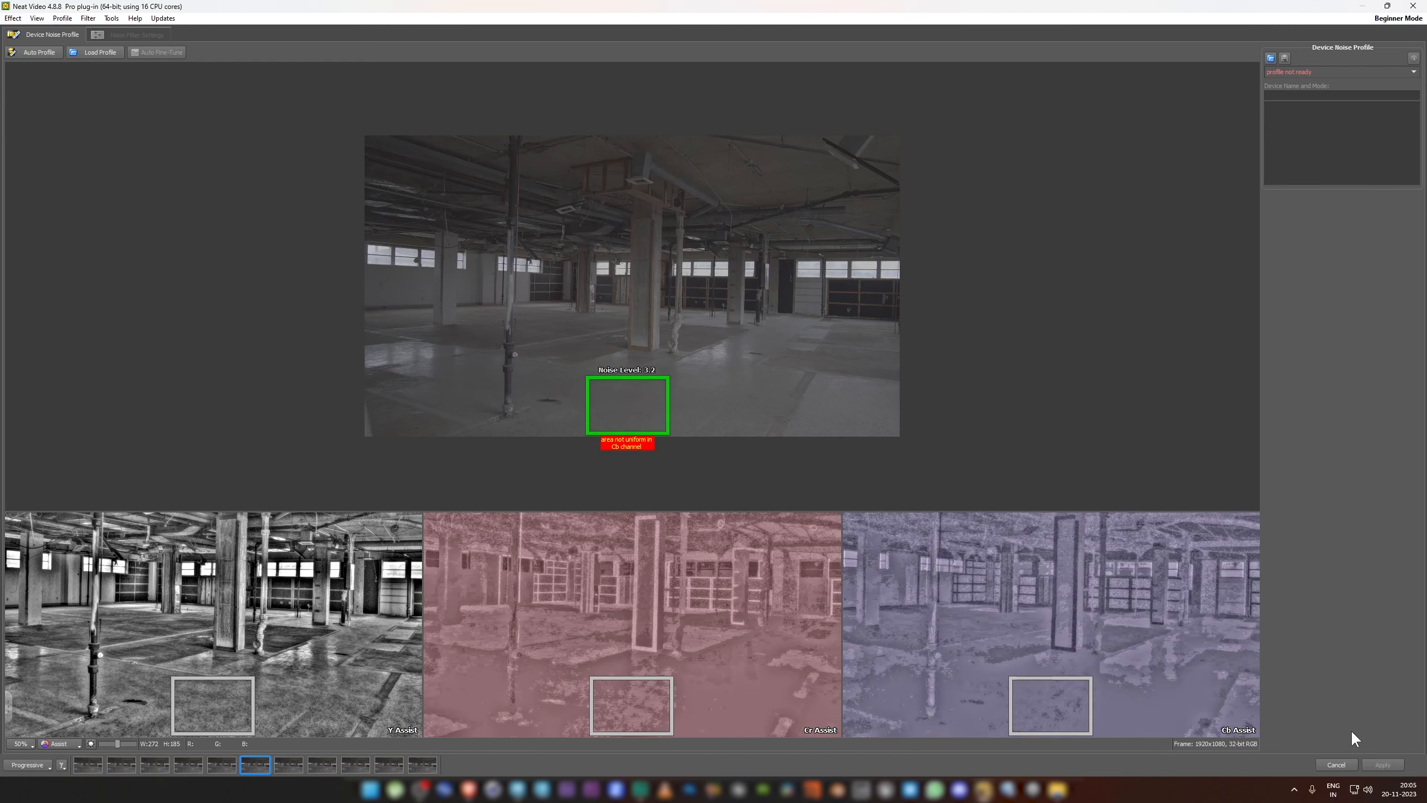
Step: Build the noise profile automatically and apply it to the Reduce Noise v4 node
click(42, 53)
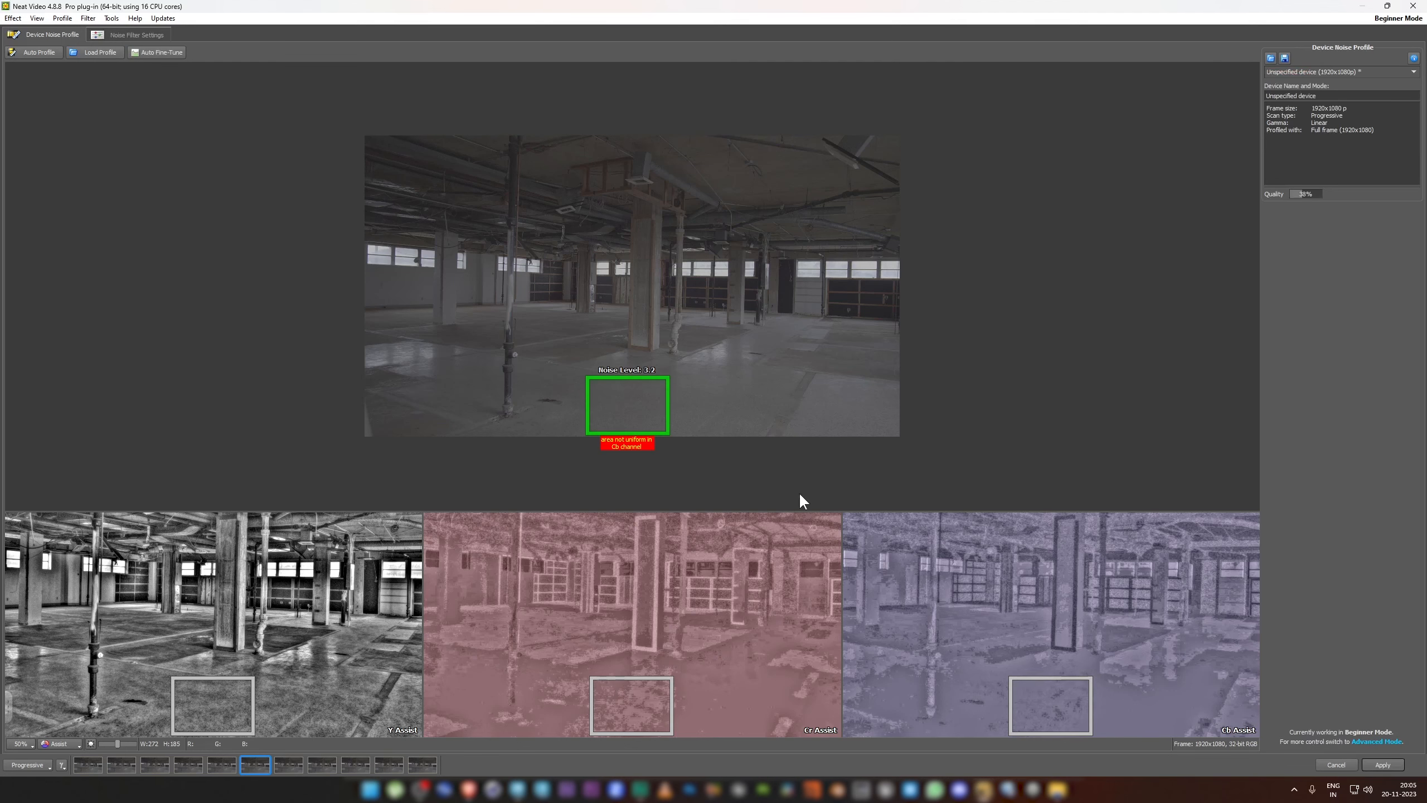
click(1382, 764)
Step: View Read2 through the Viewer's second input and compare the original footage with the denoised result up close
click(1209, 163)
key(2)
drag(1242, 182, 1134, 246)
key(1)
scroll(810, 227, up, 4)
key(2)
key(1)
key(2)
key(1)
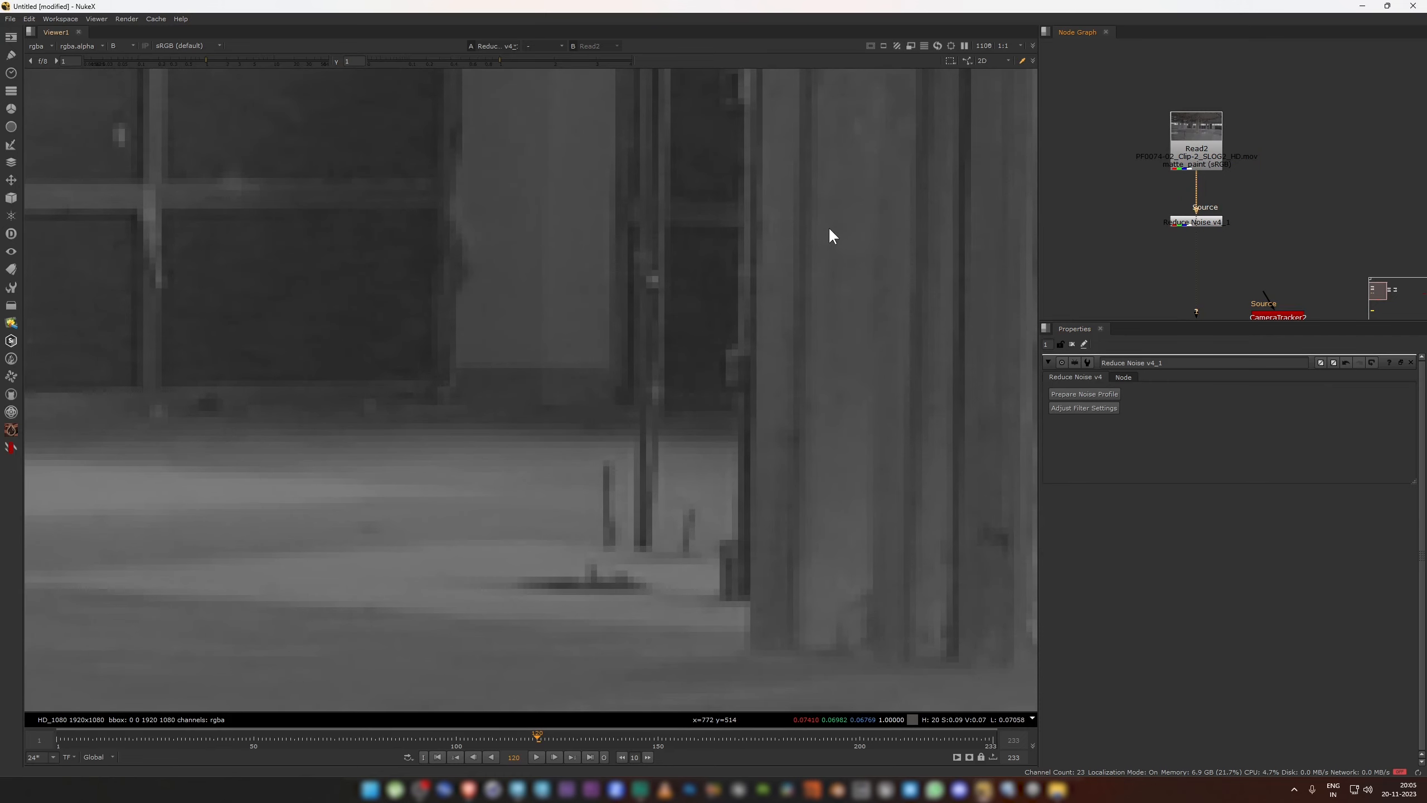
key(2)
scroll(873, 290, down, 2)
key(1)
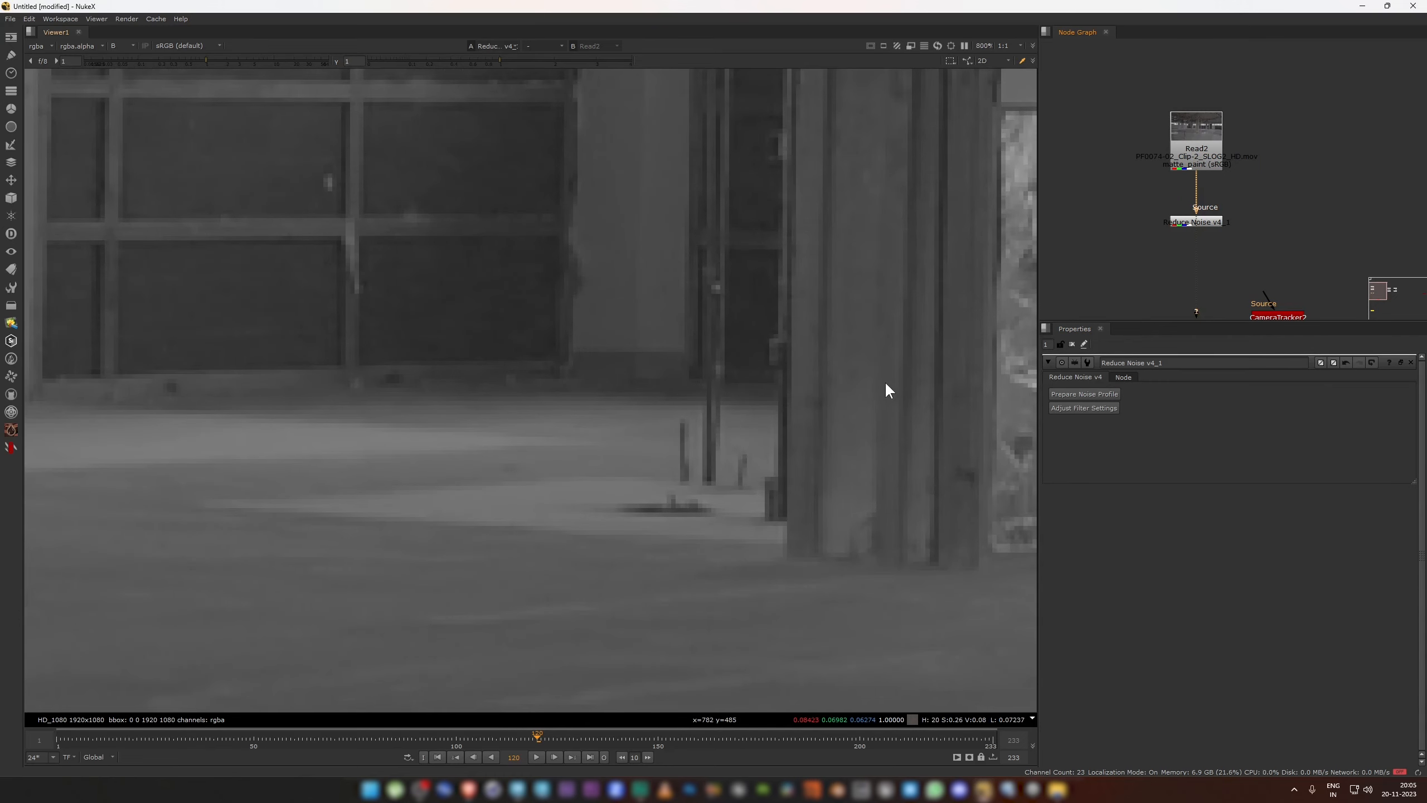
scroll(885, 382, down, 6)
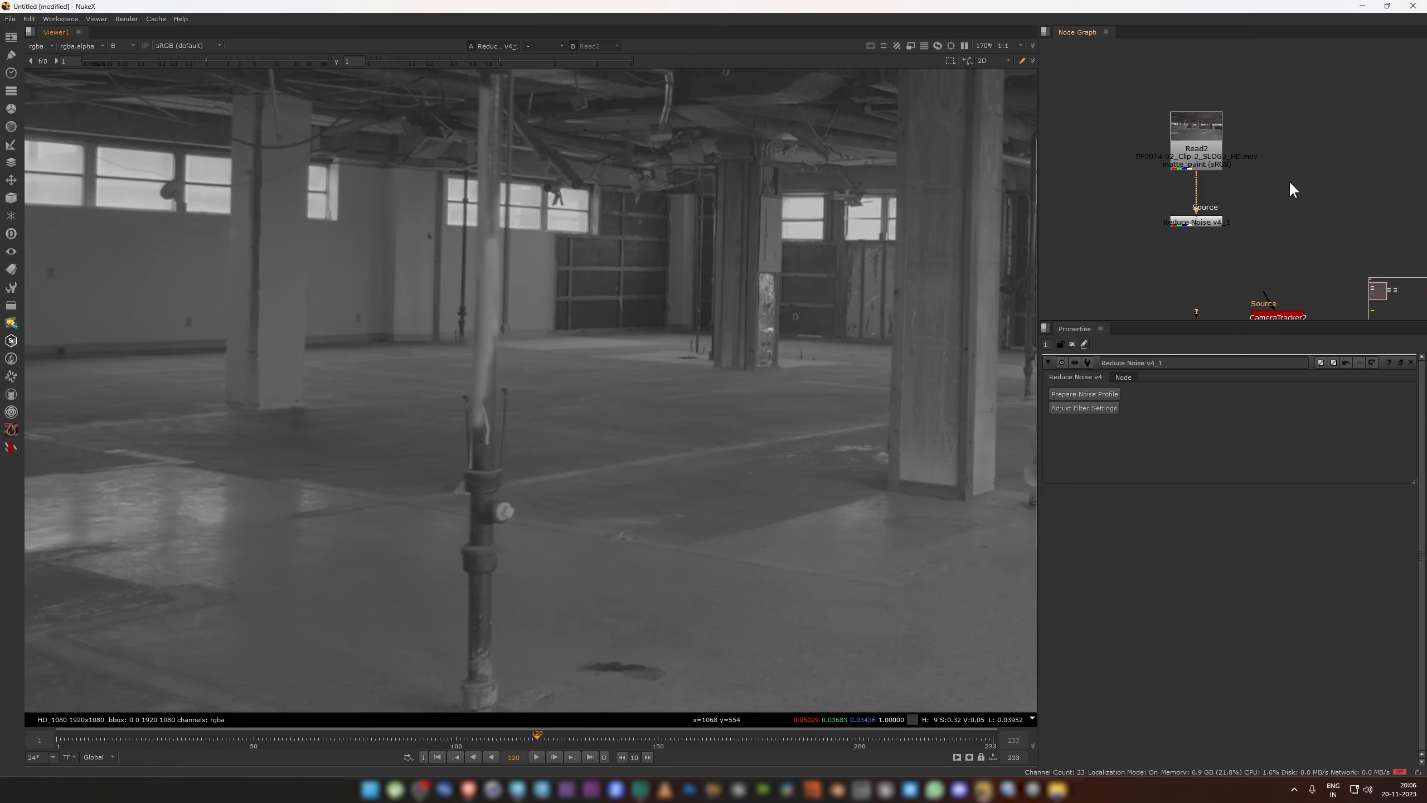
Step: Browse the extra node tools and search the available nodes for "denois" without adding one
click(11, 447)
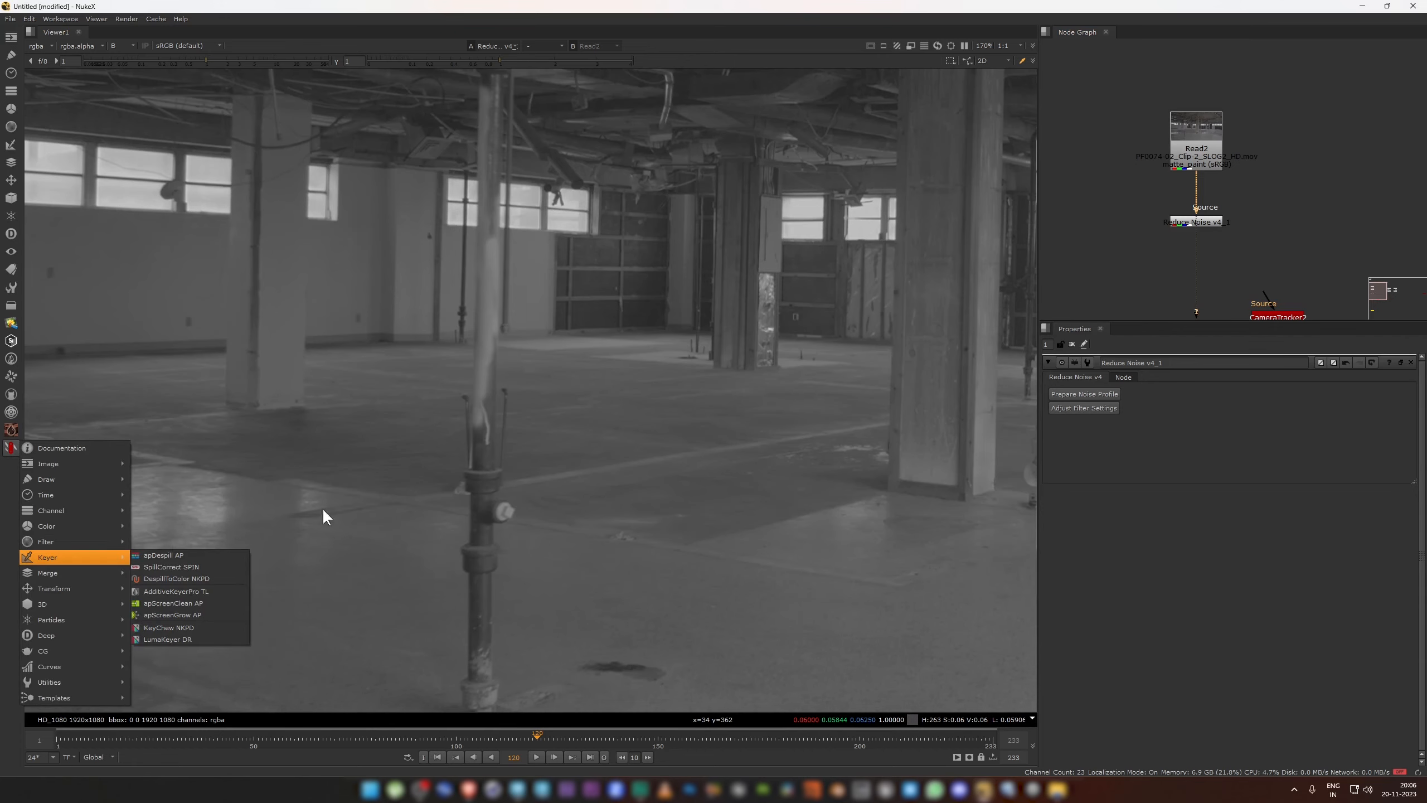
click(1354, 197)
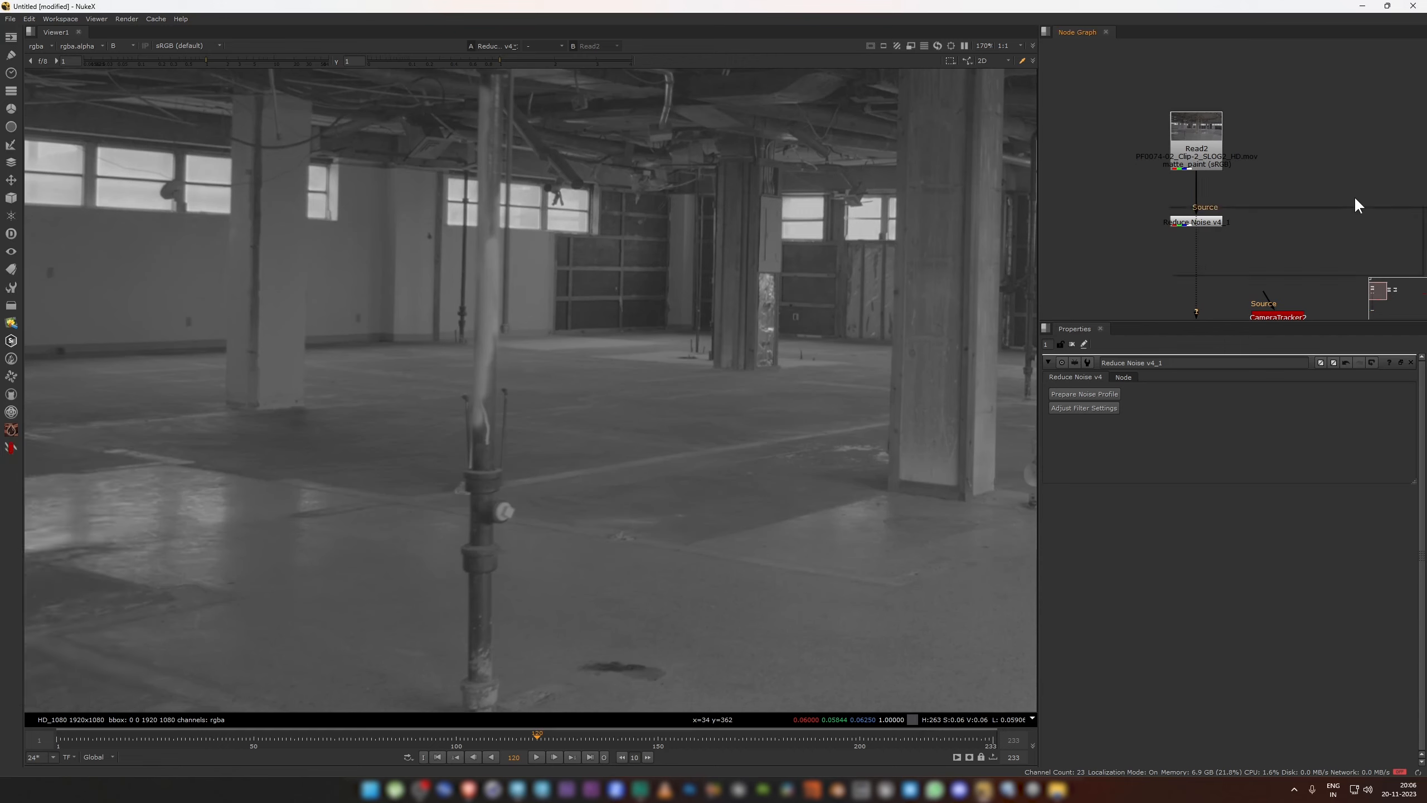
key(Tab)
text(denois)
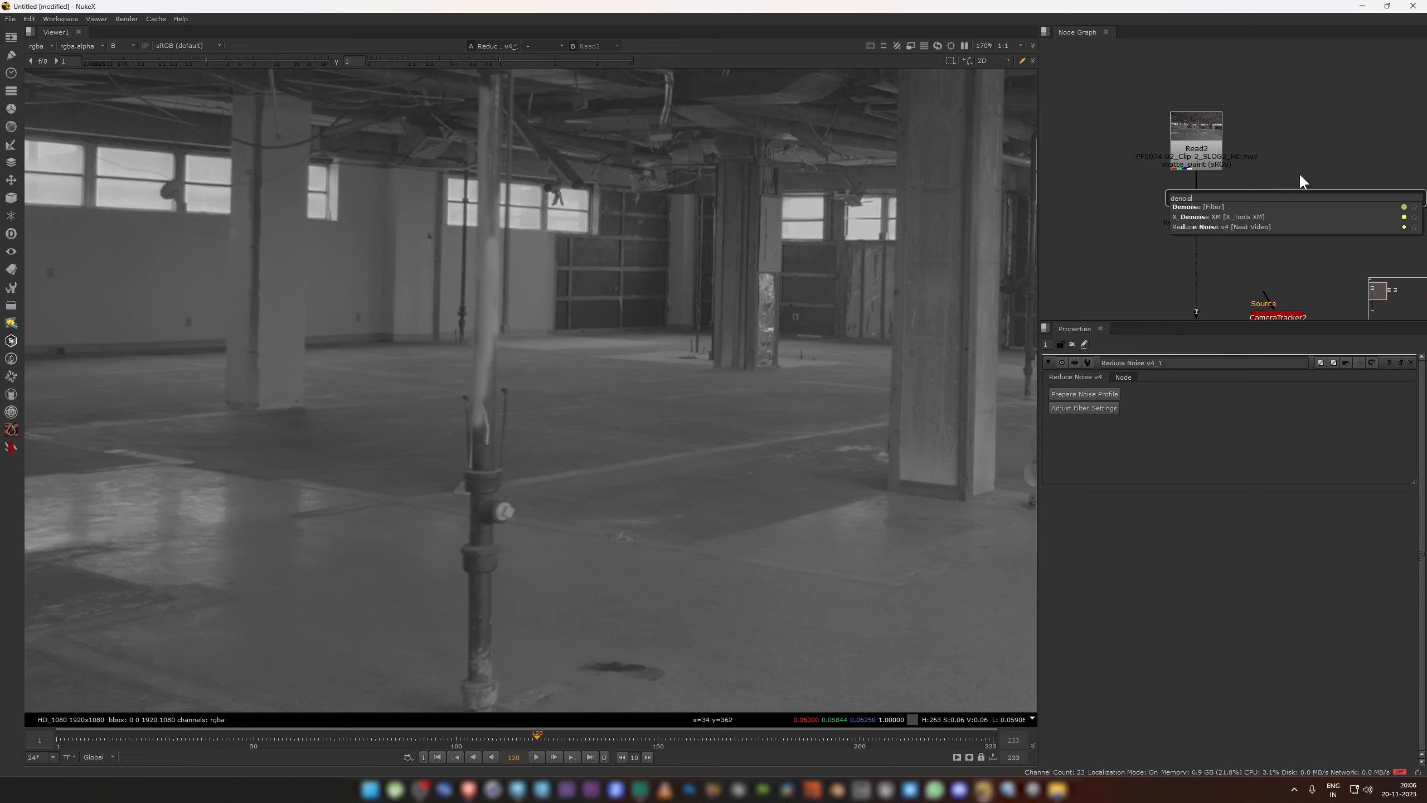
click(1308, 156)
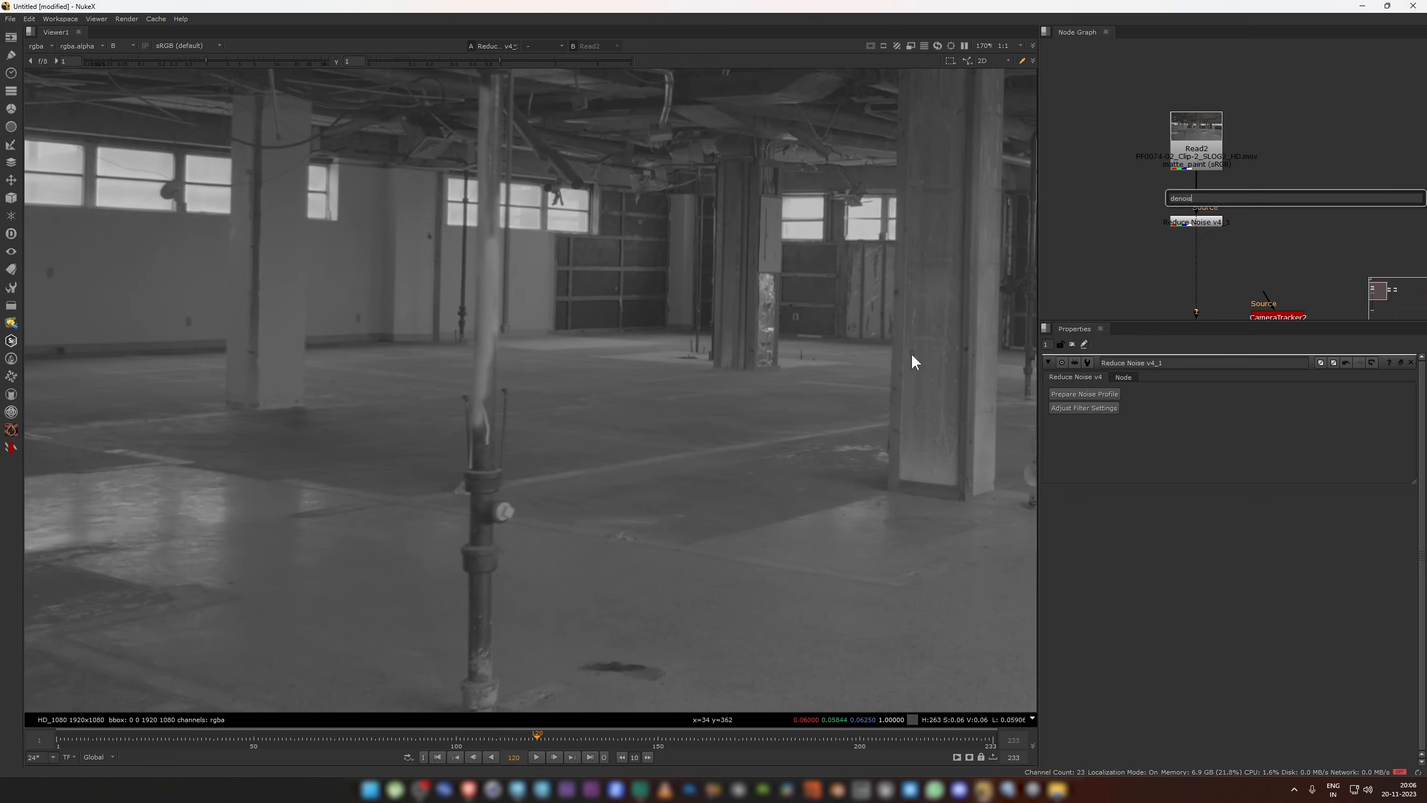
click(1135, 261)
Step: Move the CameraTracker2 node up beneath Reduce Noise v4 and connect its Source input to that node
scroll(578, 408, down, 3)
middle_drag(578, 408, 578, 359)
key(Tab)
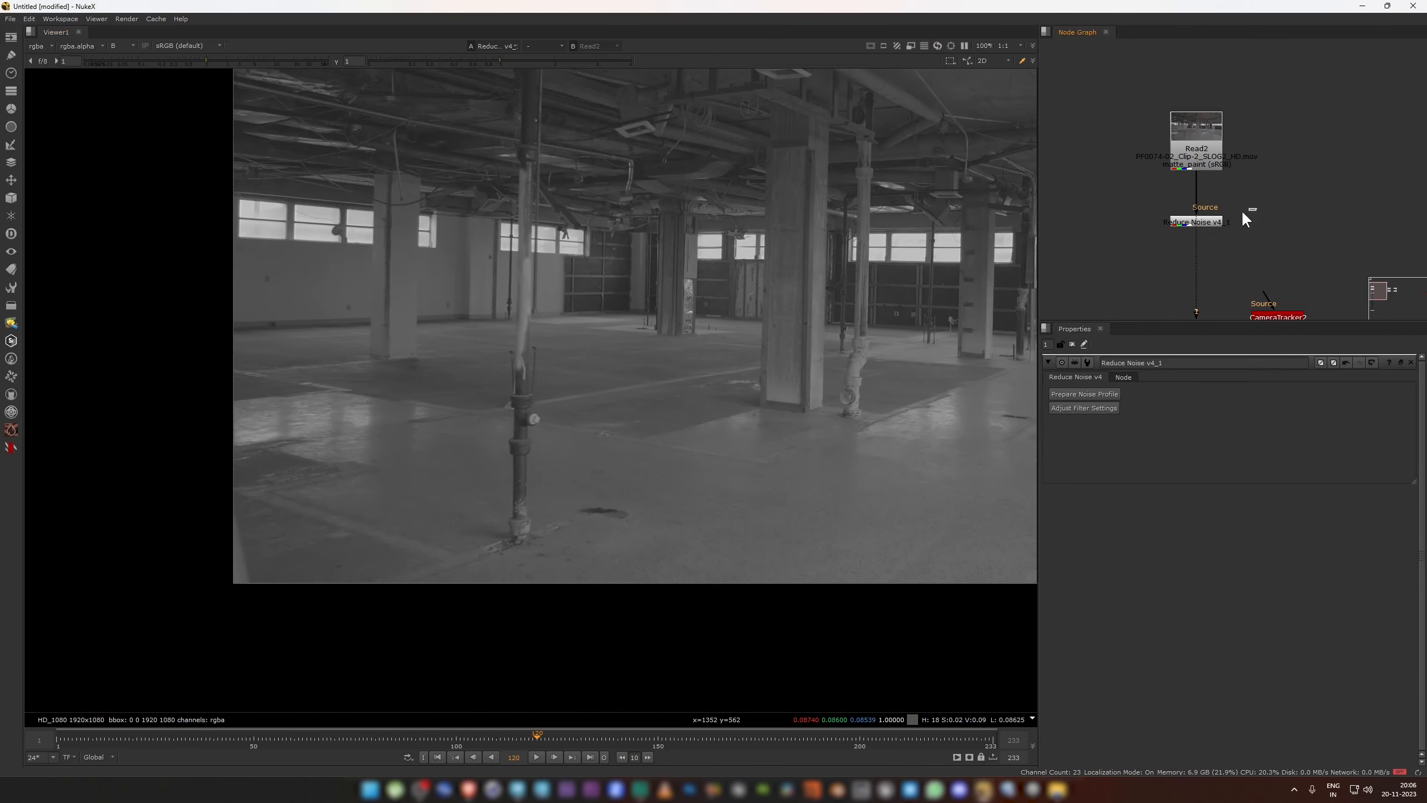
mouse_move(1218, 224)
mouse_down()
mouse_move(1289, 224)
mouse_move(1209, 240)
mouse_move(1212, 254)
mouse_move(1217, 238)
mouse_up()
middle_drag(1238, 251, 1231, 62)
middle_drag(1233, 143, 1240, 258)
mouse_move(1291, 239)
mouse_down()
mouse_move(1178, 218)
mouse_move(1180, 152)
mouse_move(1159, 209)
mouse_up()
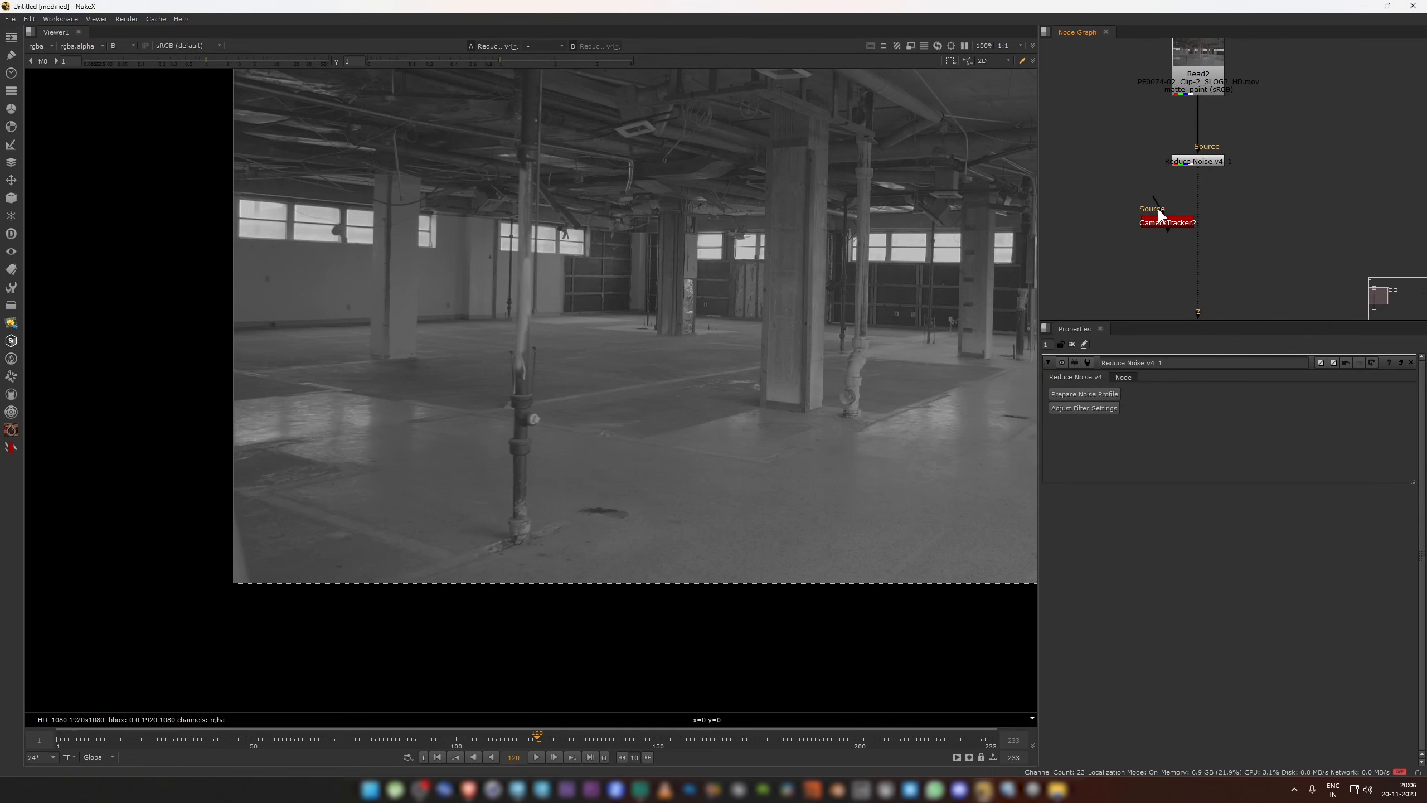
key(1)
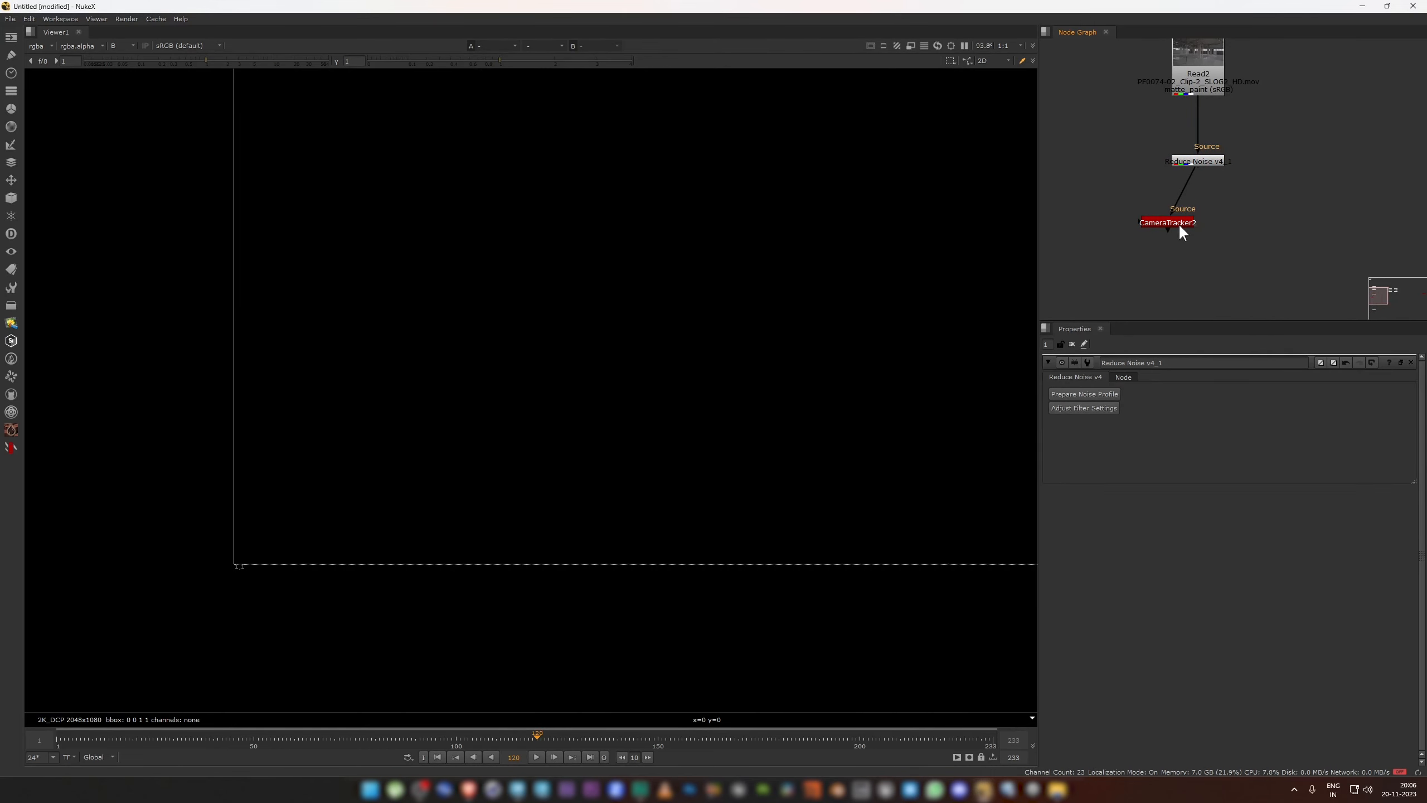
Step: Show CameraTracker2 in the Viewer with its properties open and align the node directly under Reduce Noise v4
double_click(1180, 222)
key(1)
key(f)
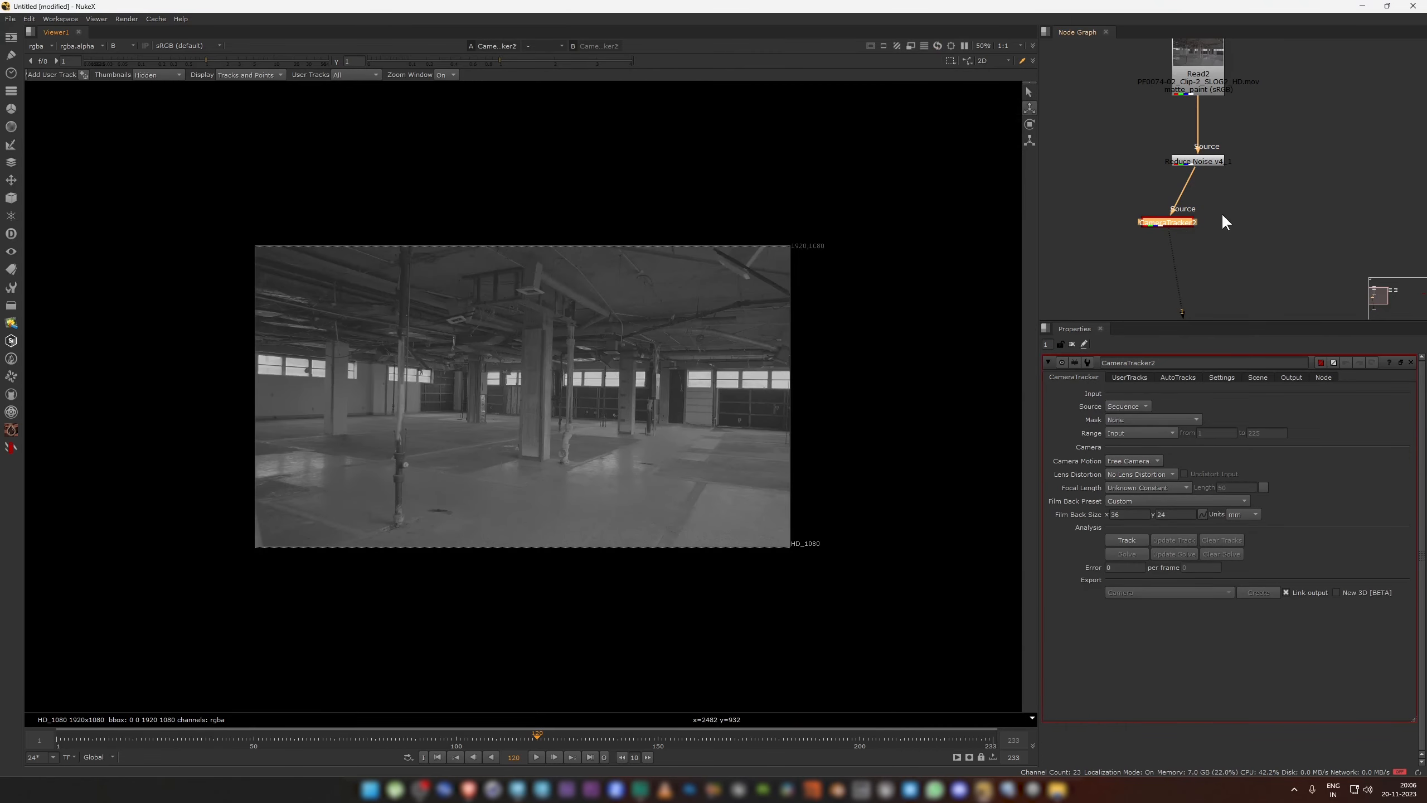
scroll(1201, 213, up, 2)
drag(1182, 222, 1224, 208)
Step: Switch the Viewer back from the blue channel to full RGB colour
middle_drag(577, 248, 572, 246)
key(b)
scroll(506, 324, up, 3)
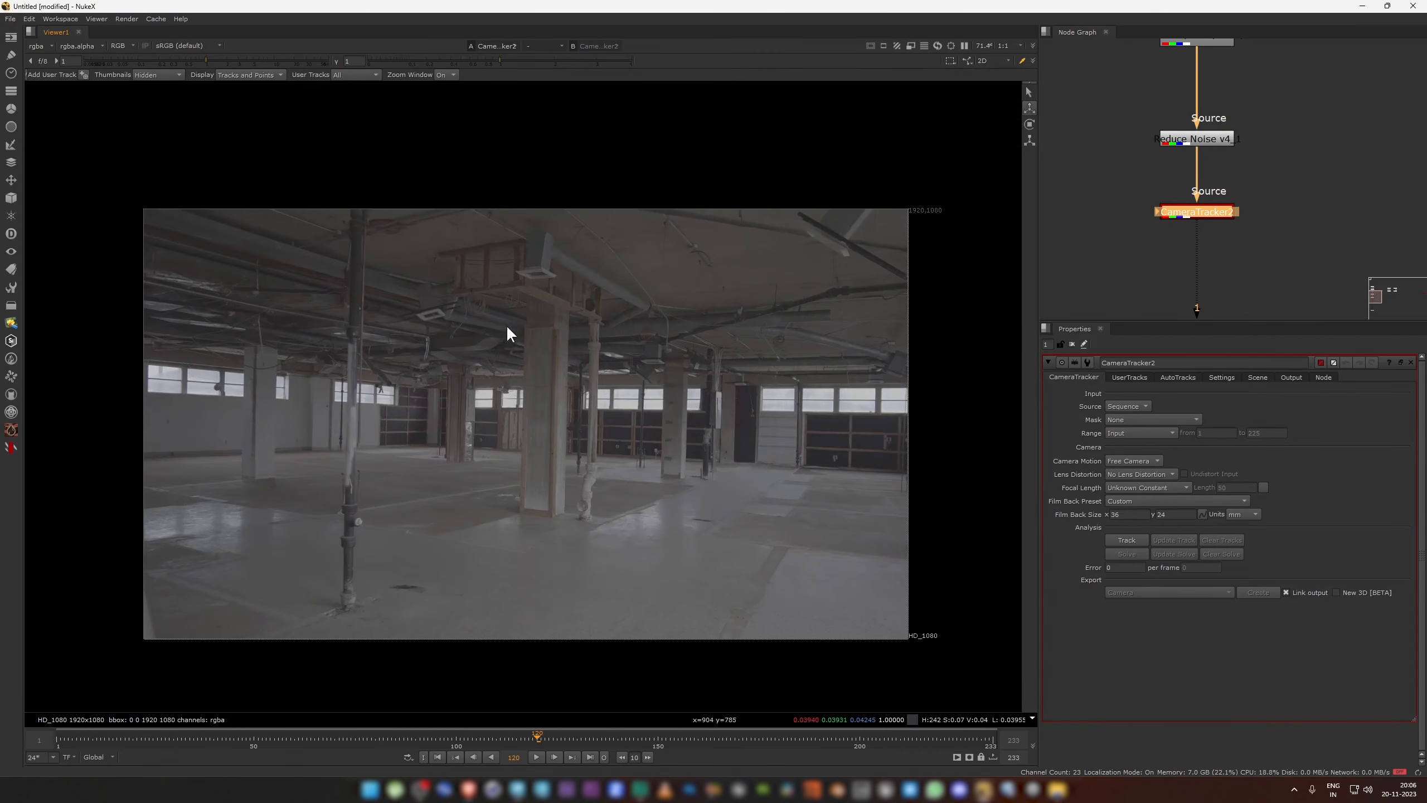
Step: Enable Preview Features and Refine Feature Locations in the CameraTracker2 settings
click(1223, 378)
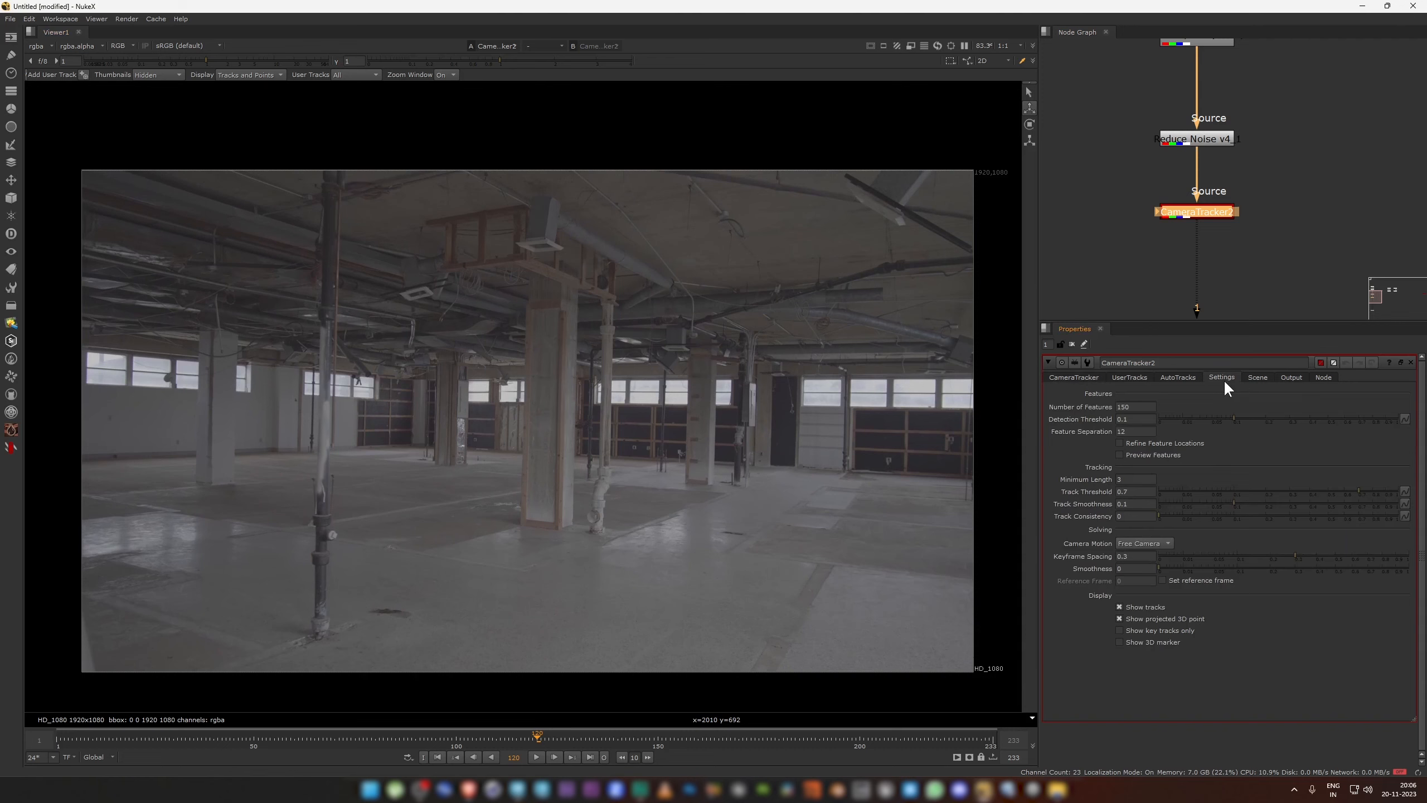
click(1119, 455)
scroll(911, 479, up, 2)
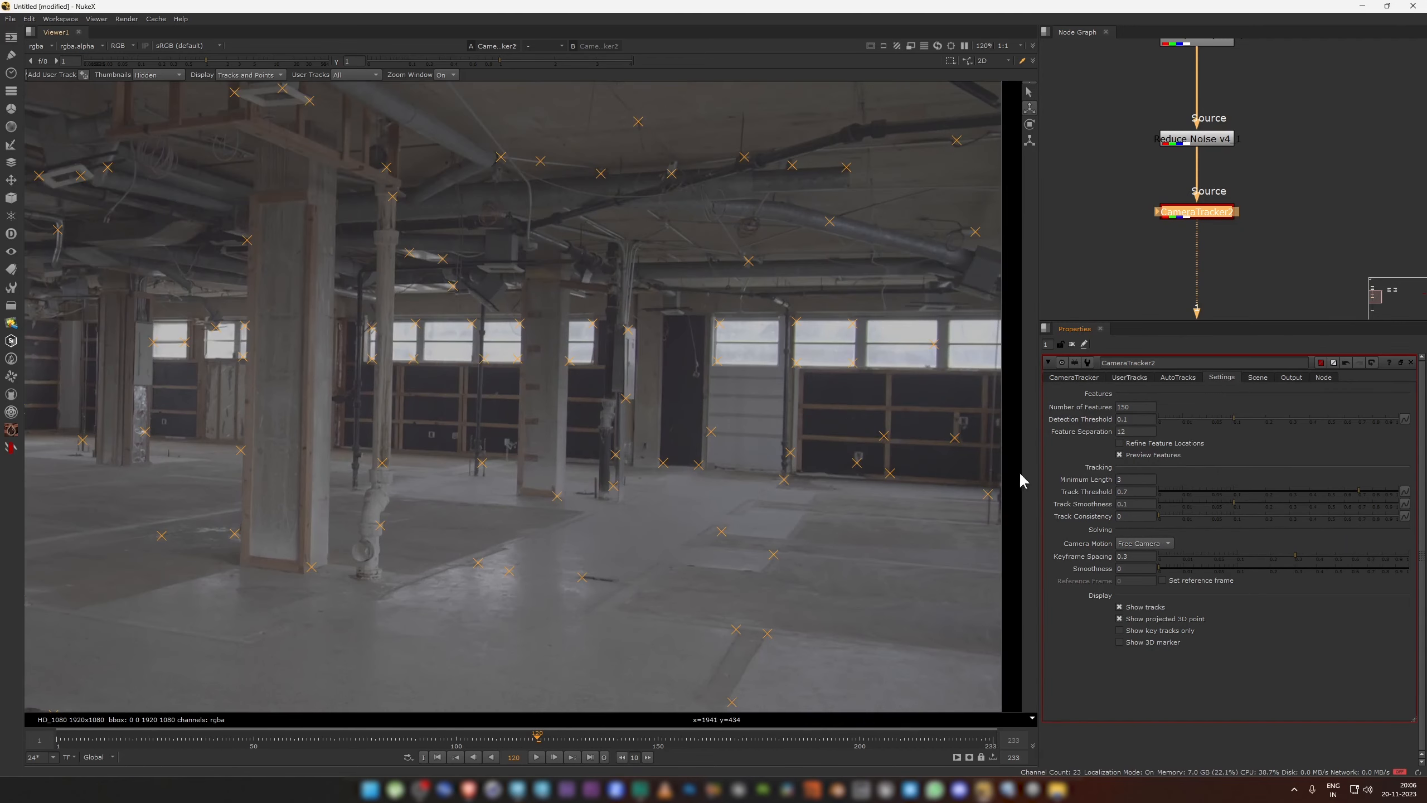
click(1120, 443)
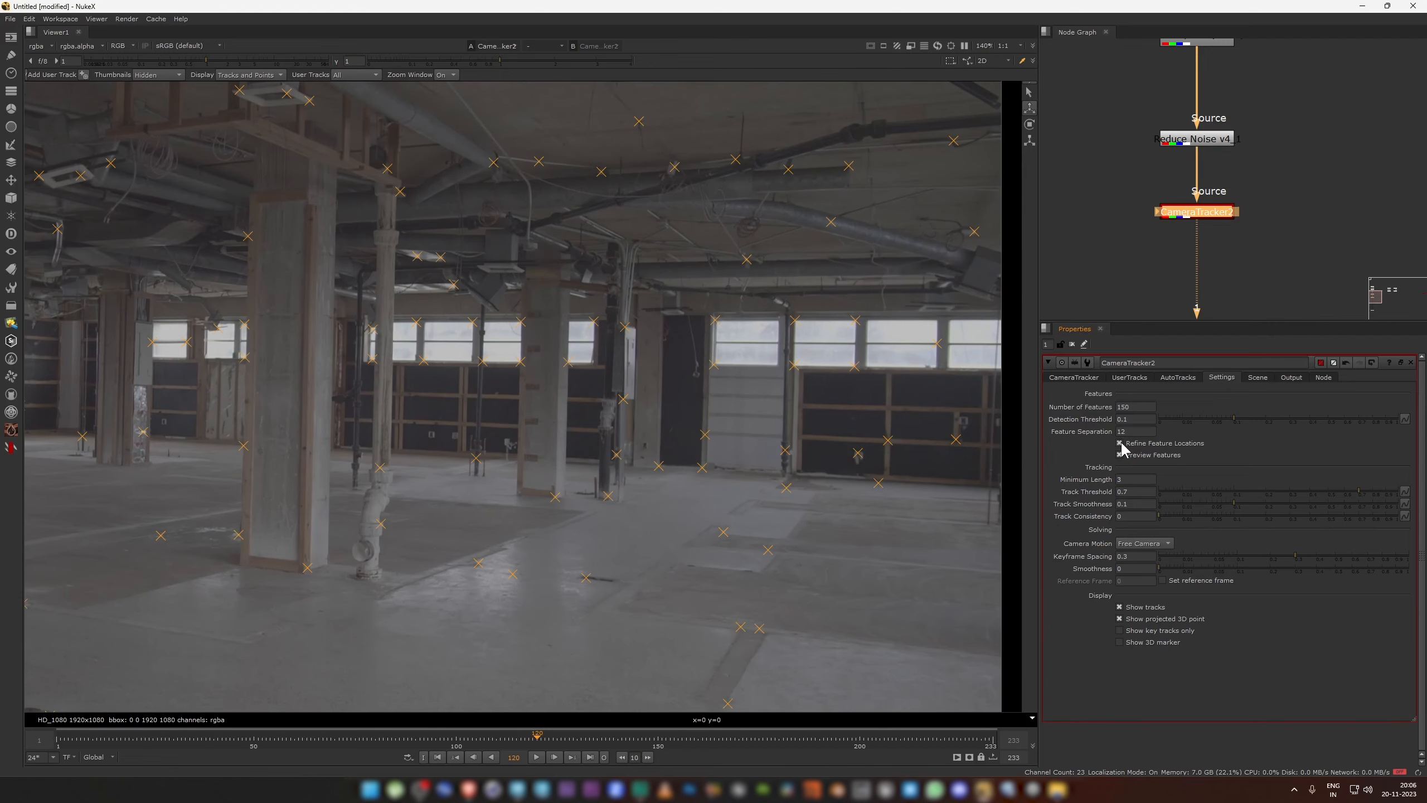
Step: Compare the feature marker on the shiny metallic strip up close with Refine Feature Locations off and on
scroll(105, 472, up, 10)
scroll(476, 526, down, 5)
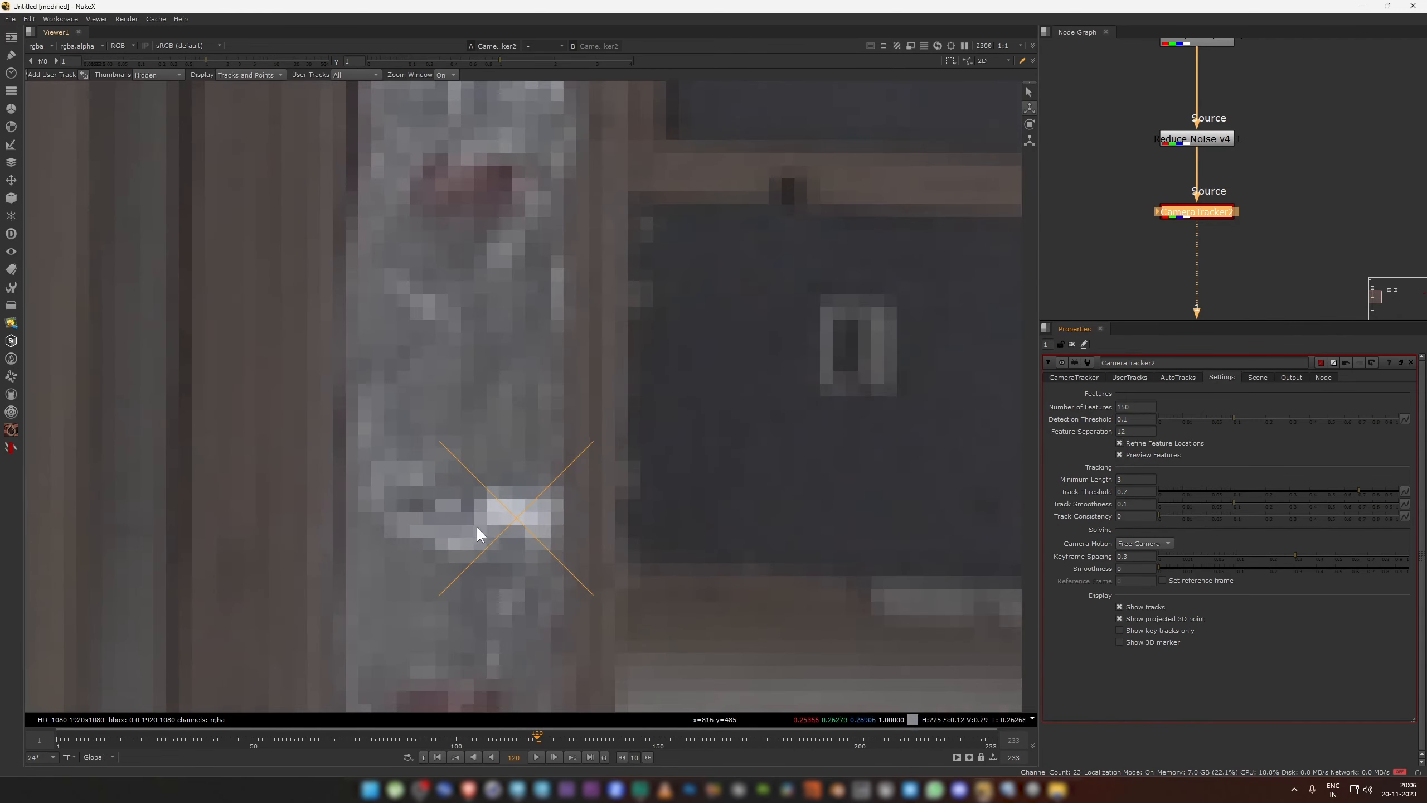
scroll(526, 520, up, 5)
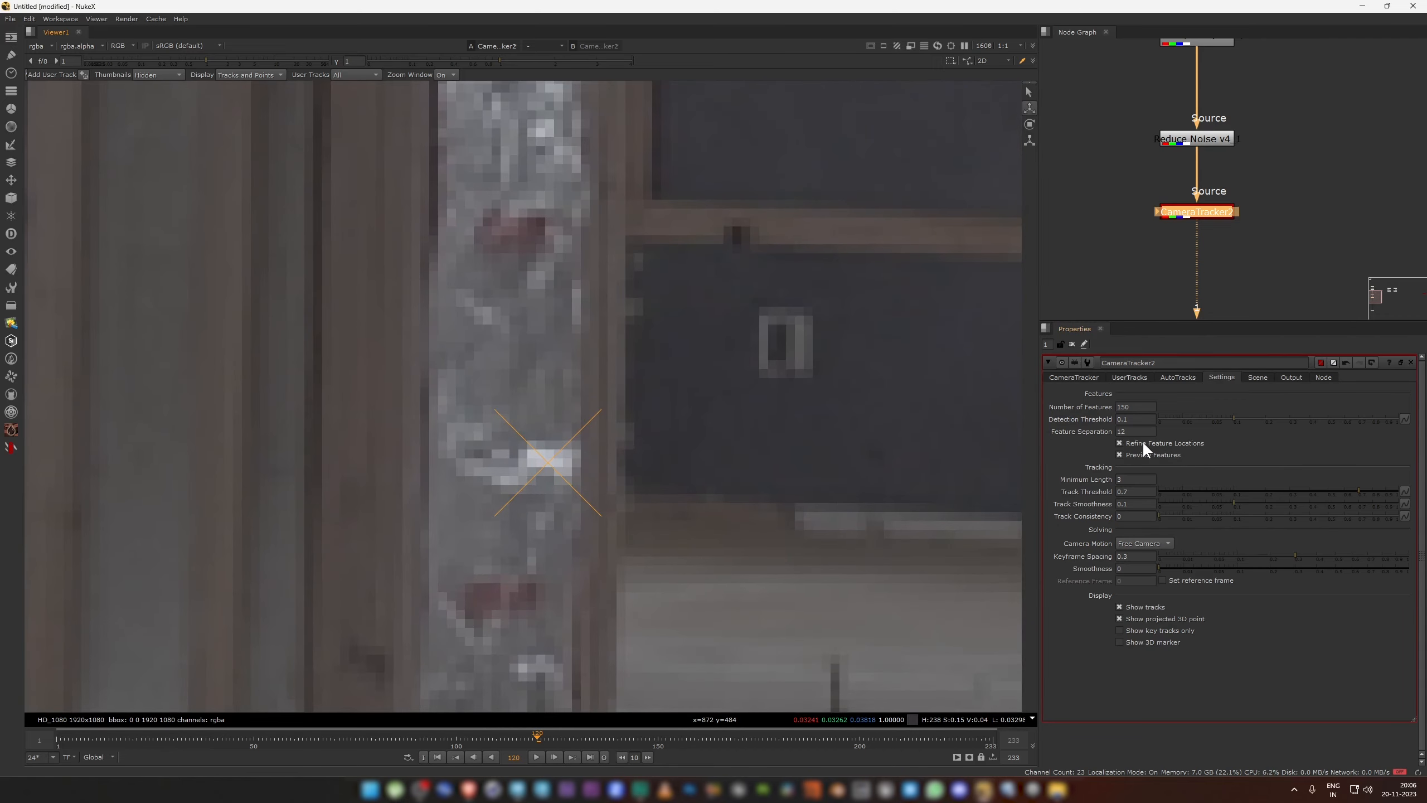
click(1144, 443)
scroll(530, 481, up, 2)
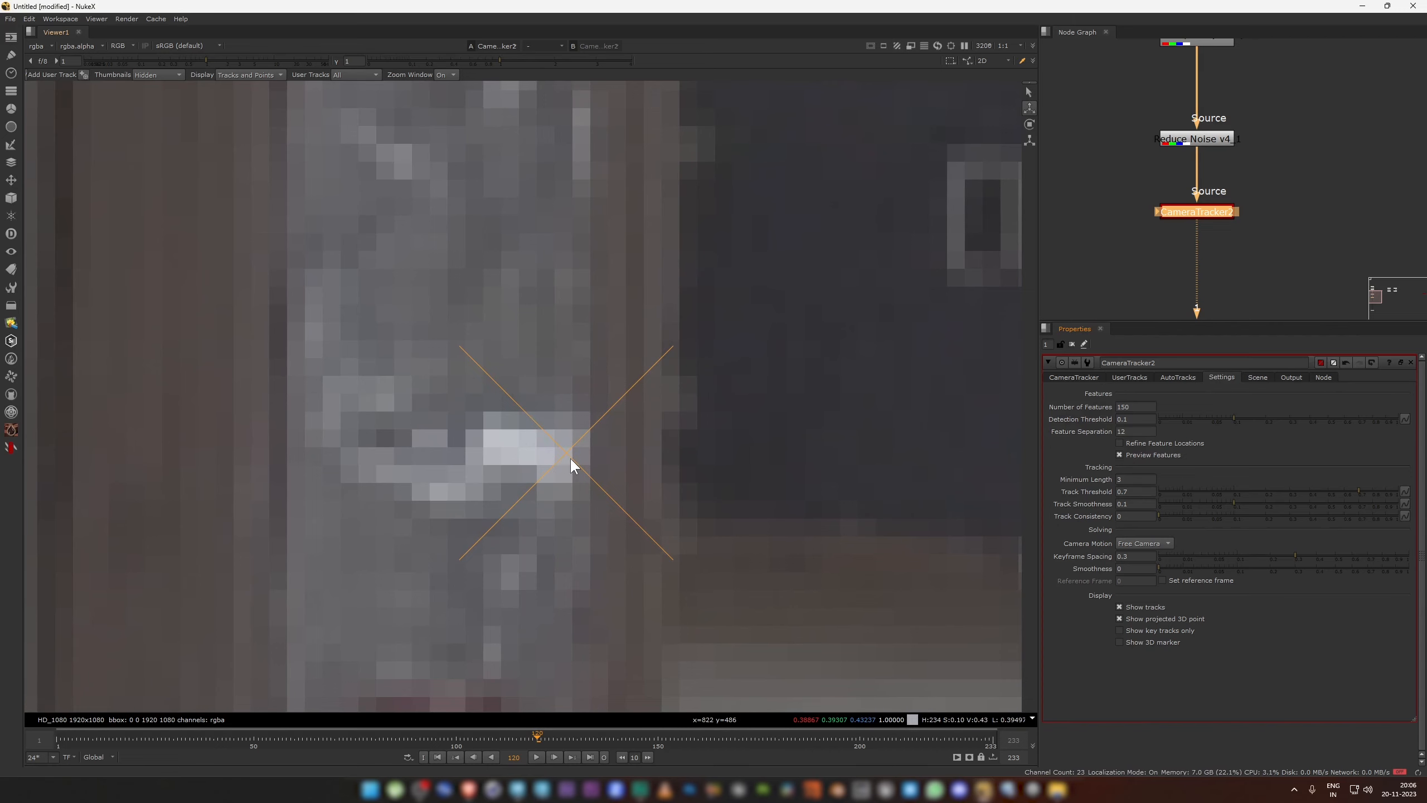
scroll(573, 458, down, 1)
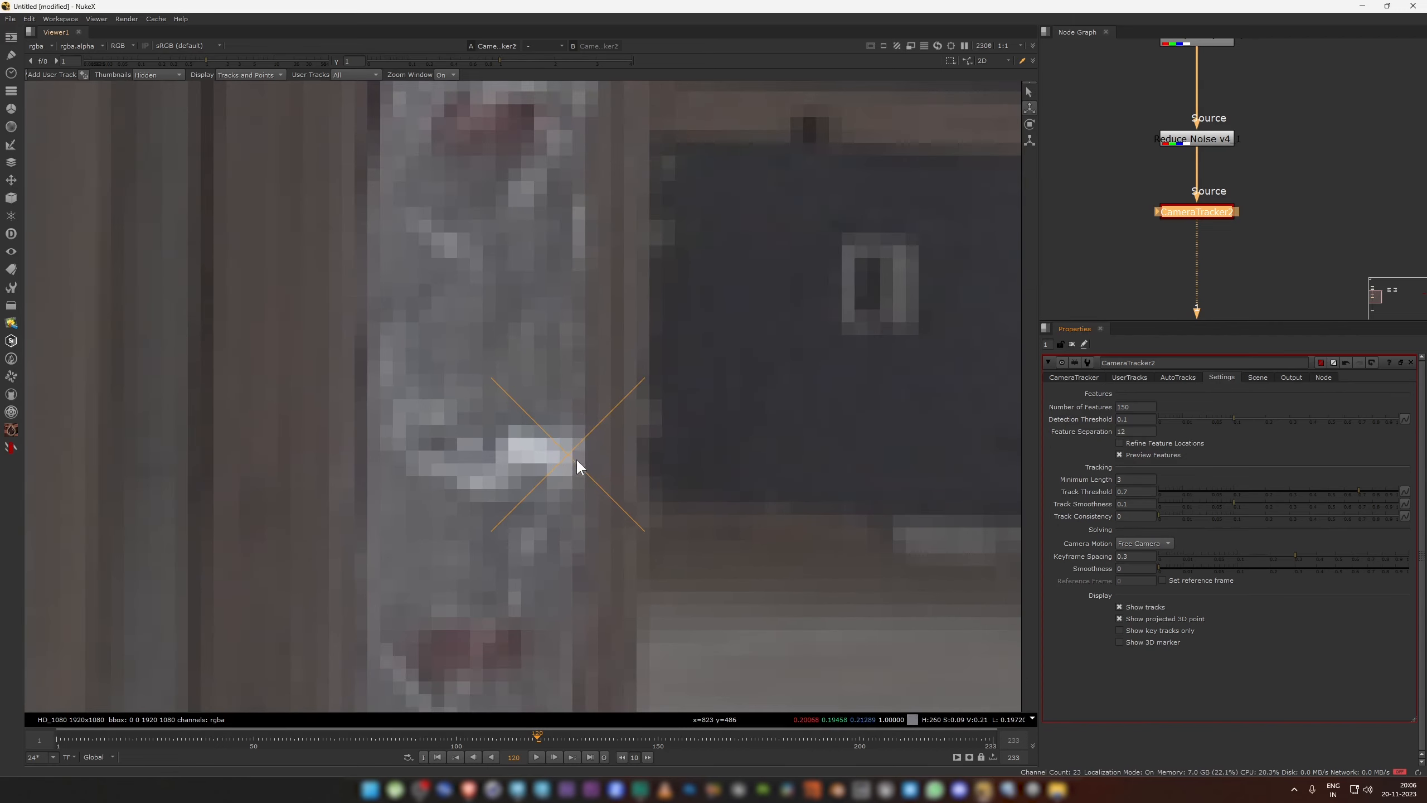
click(1136, 443)
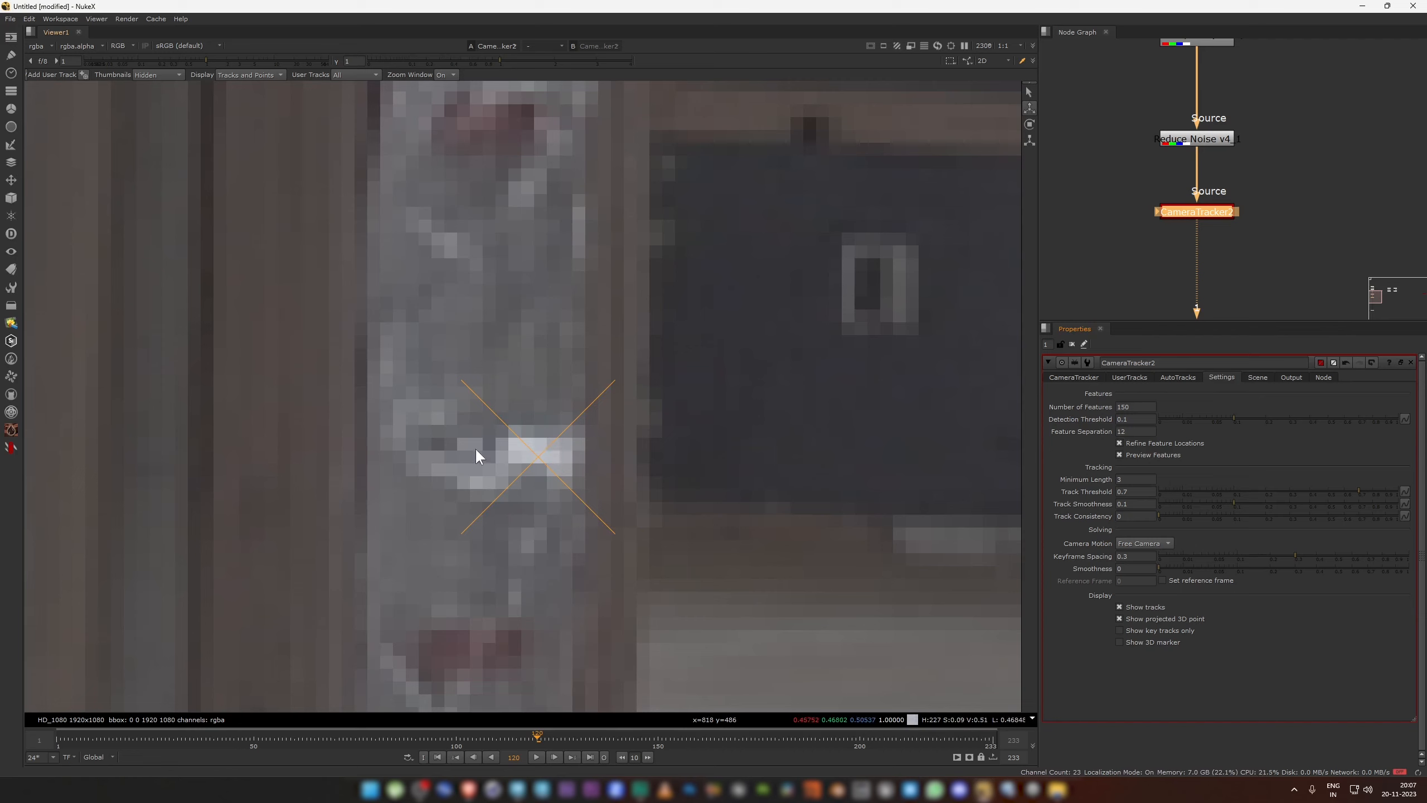
Step: Compare the feature marker beside the wooden column edge with Refine Feature Locations off and on, ending with it enabled
scroll(484, 475, down, 8)
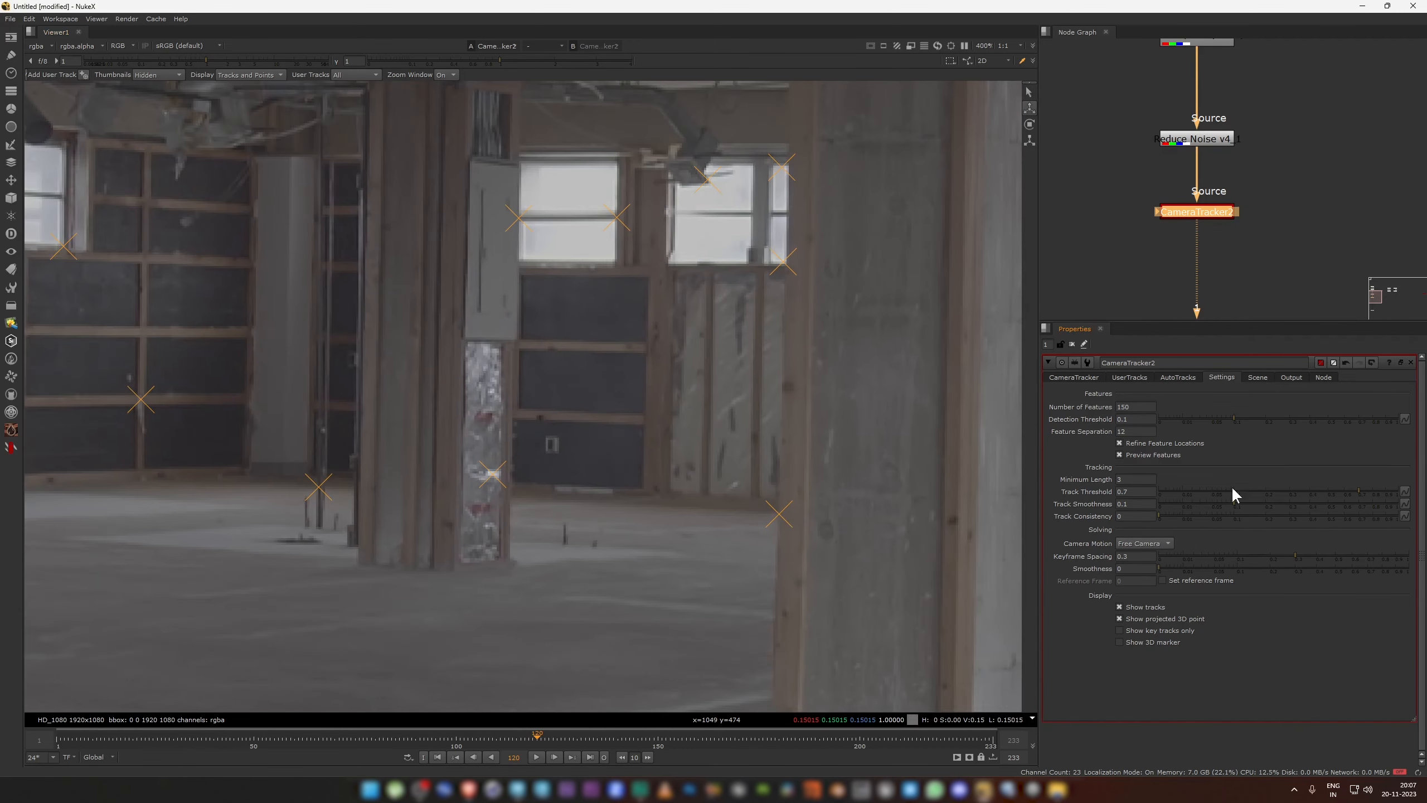
scroll(798, 534, up, 4)
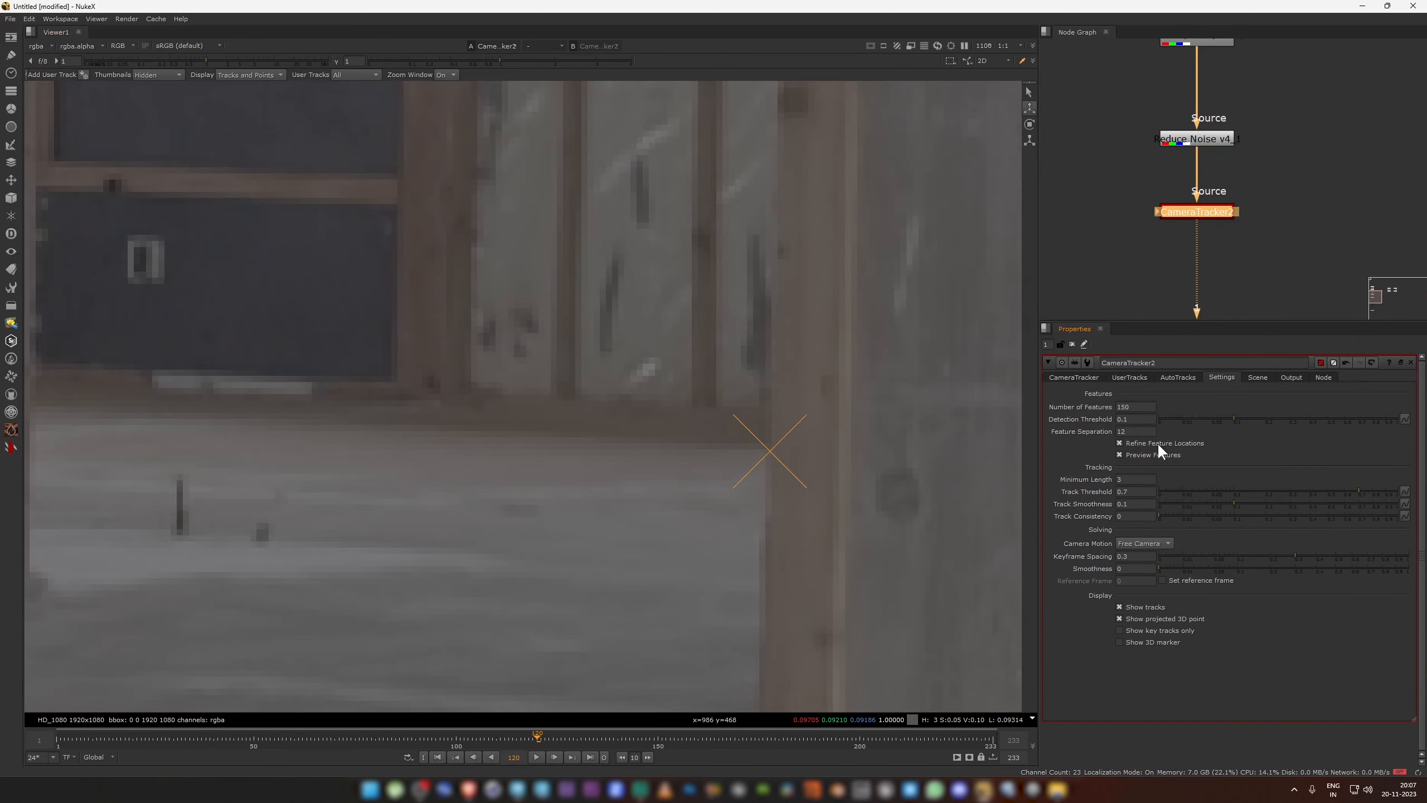
click(1144, 442)
click(1120, 443)
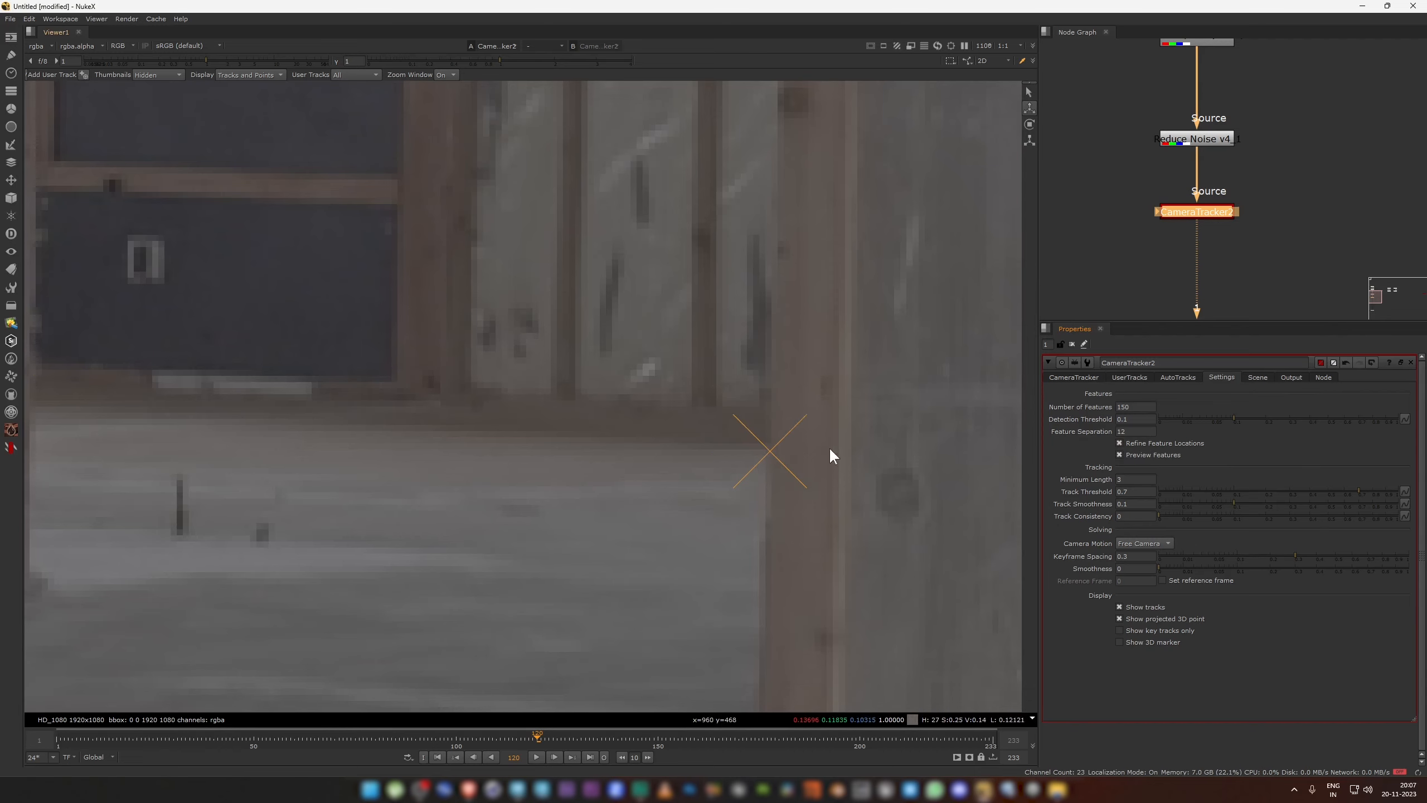
scroll(729, 507, down, 12)
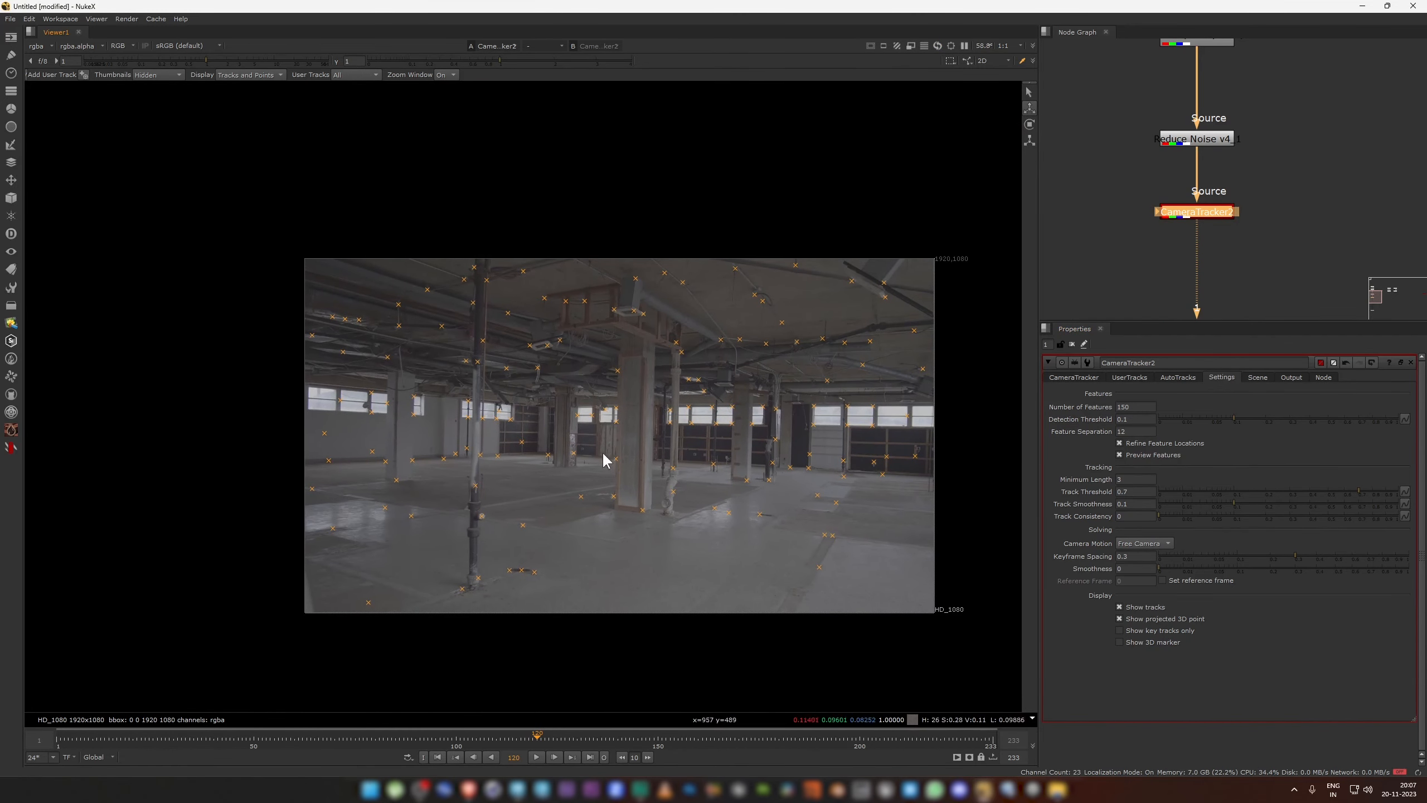
Step: Raise the Number of Features in the CameraTracker2 settings so the previewed features cover the frame more densely
click(1119, 408)
key(Up)
key(Up)
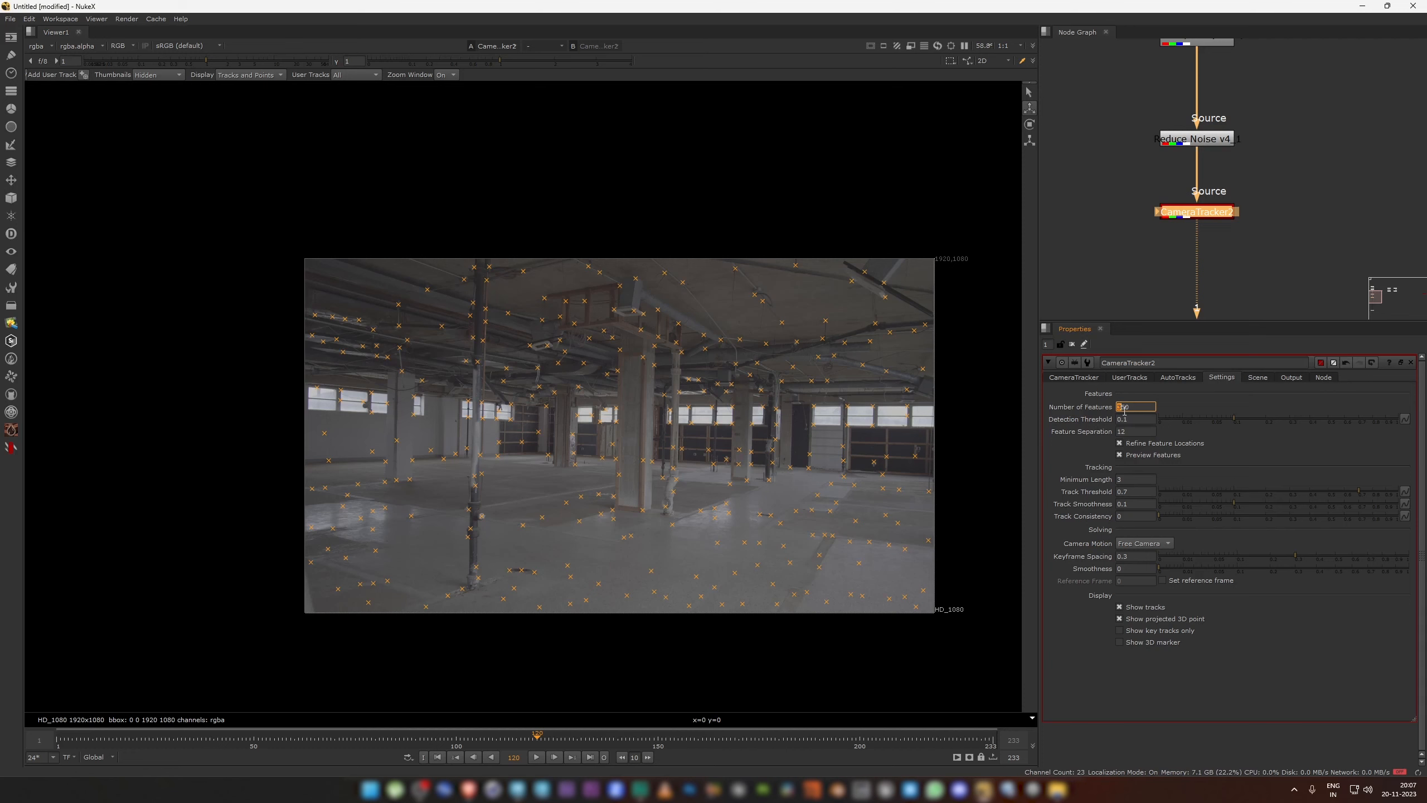
key(Down)
key(Up)
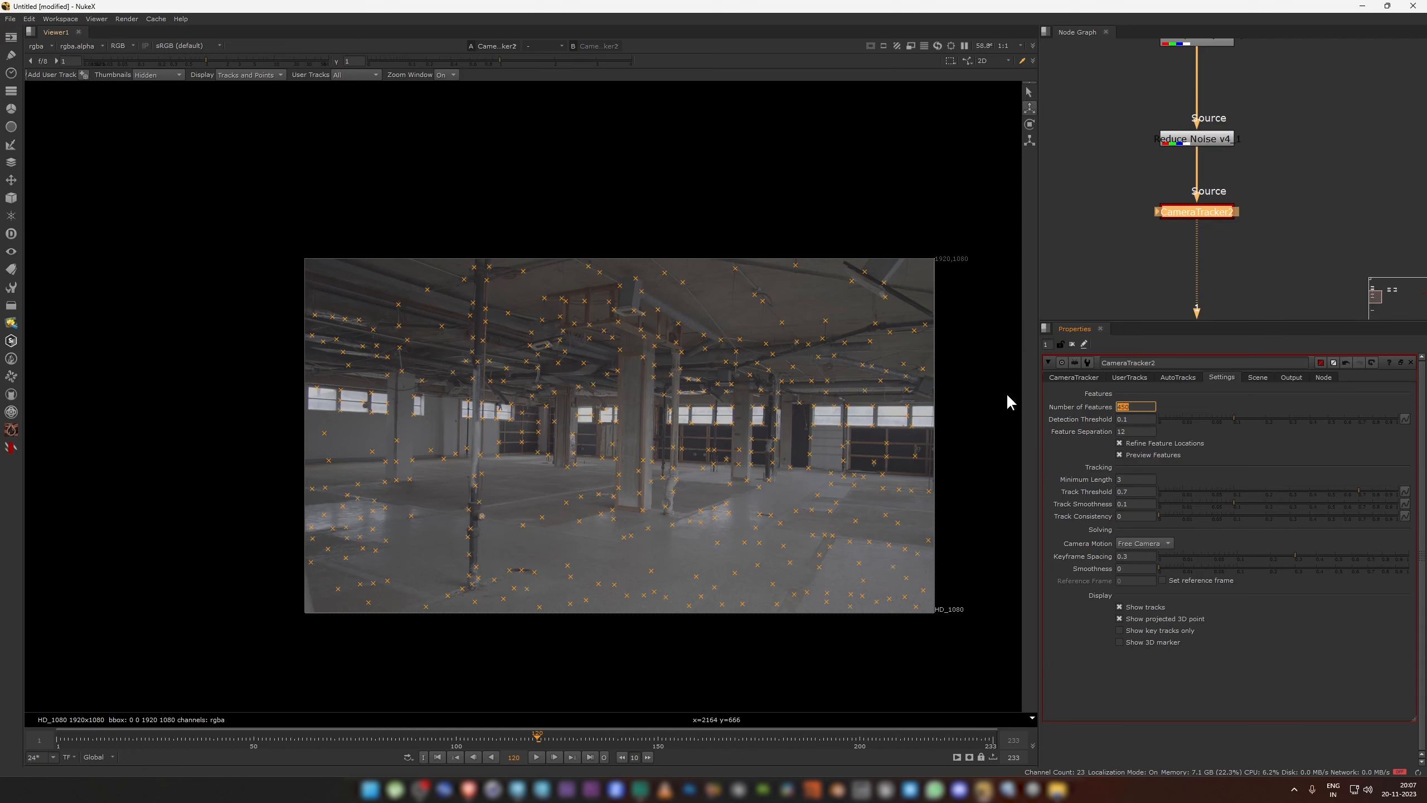
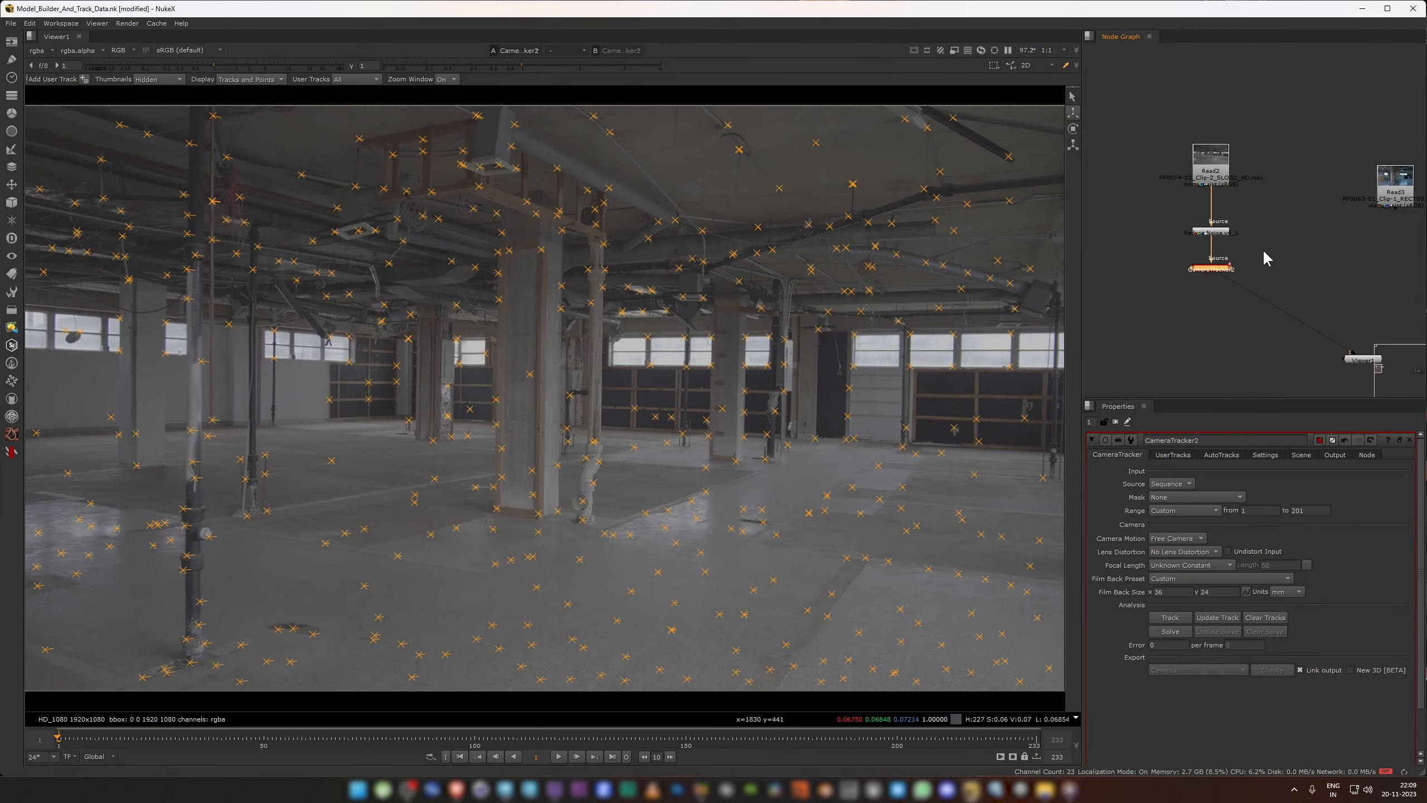
Step: Check the tracked features across the clip and solve the camera in CameraTracker2
drag(71, 744, 365, 742)
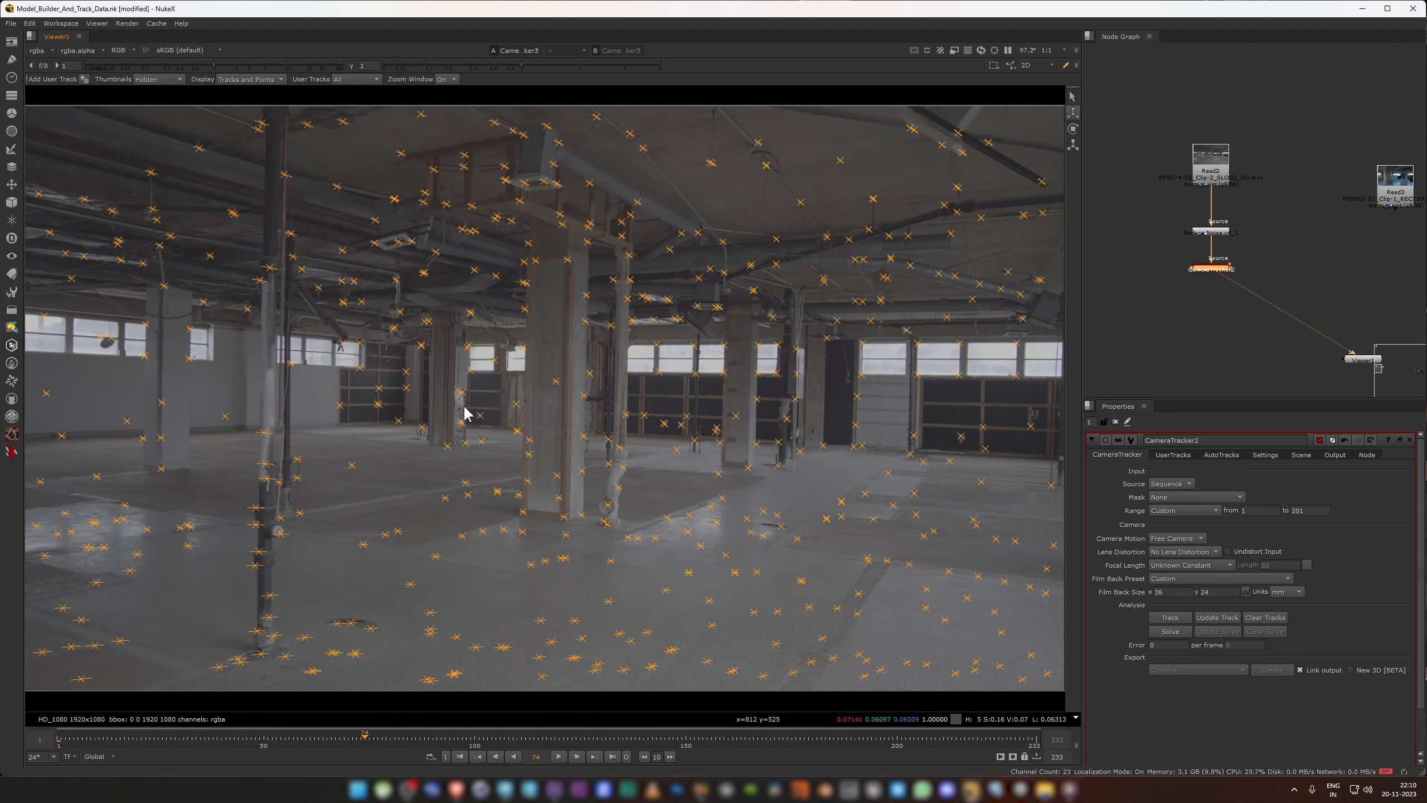
scroll(1218, 245, up, 2)
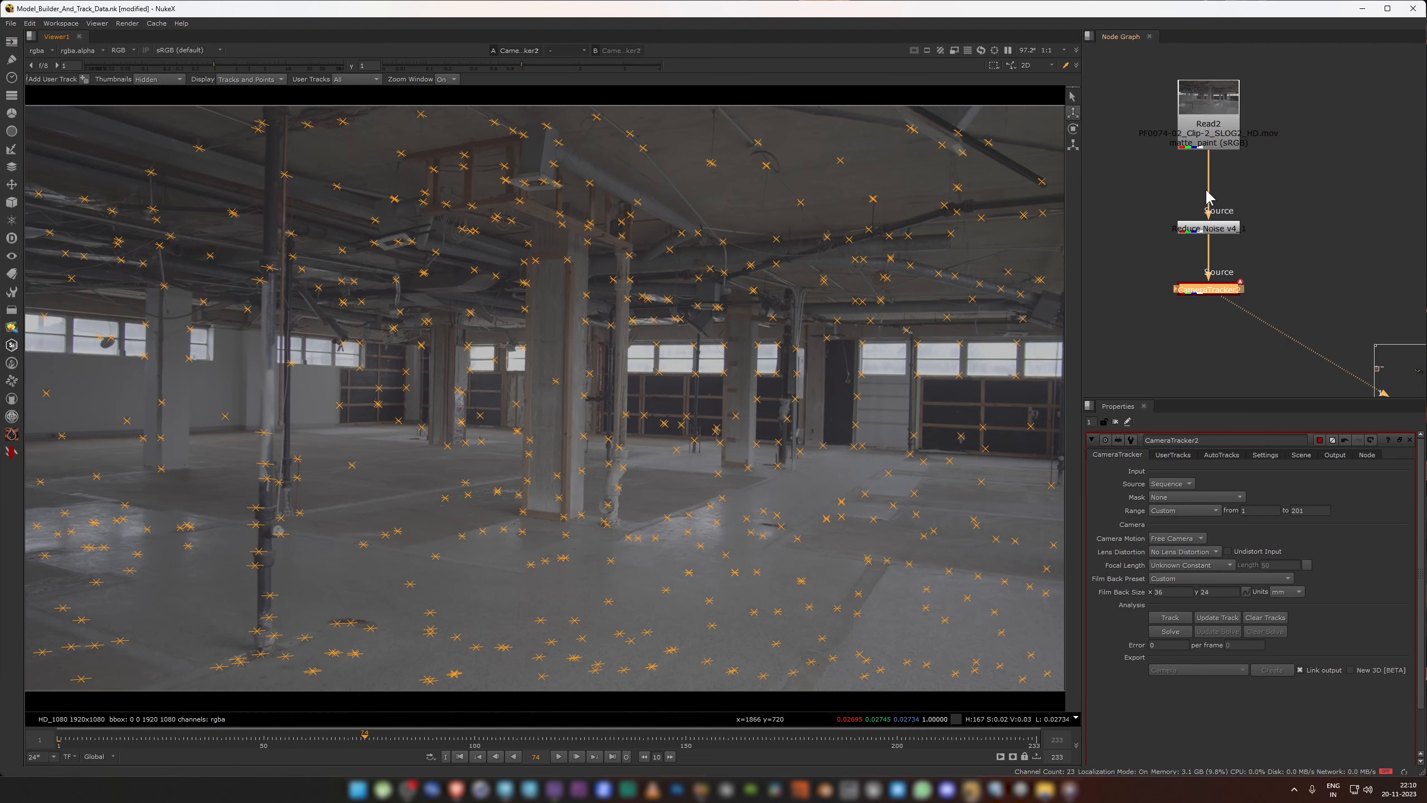
click(1169, 631)
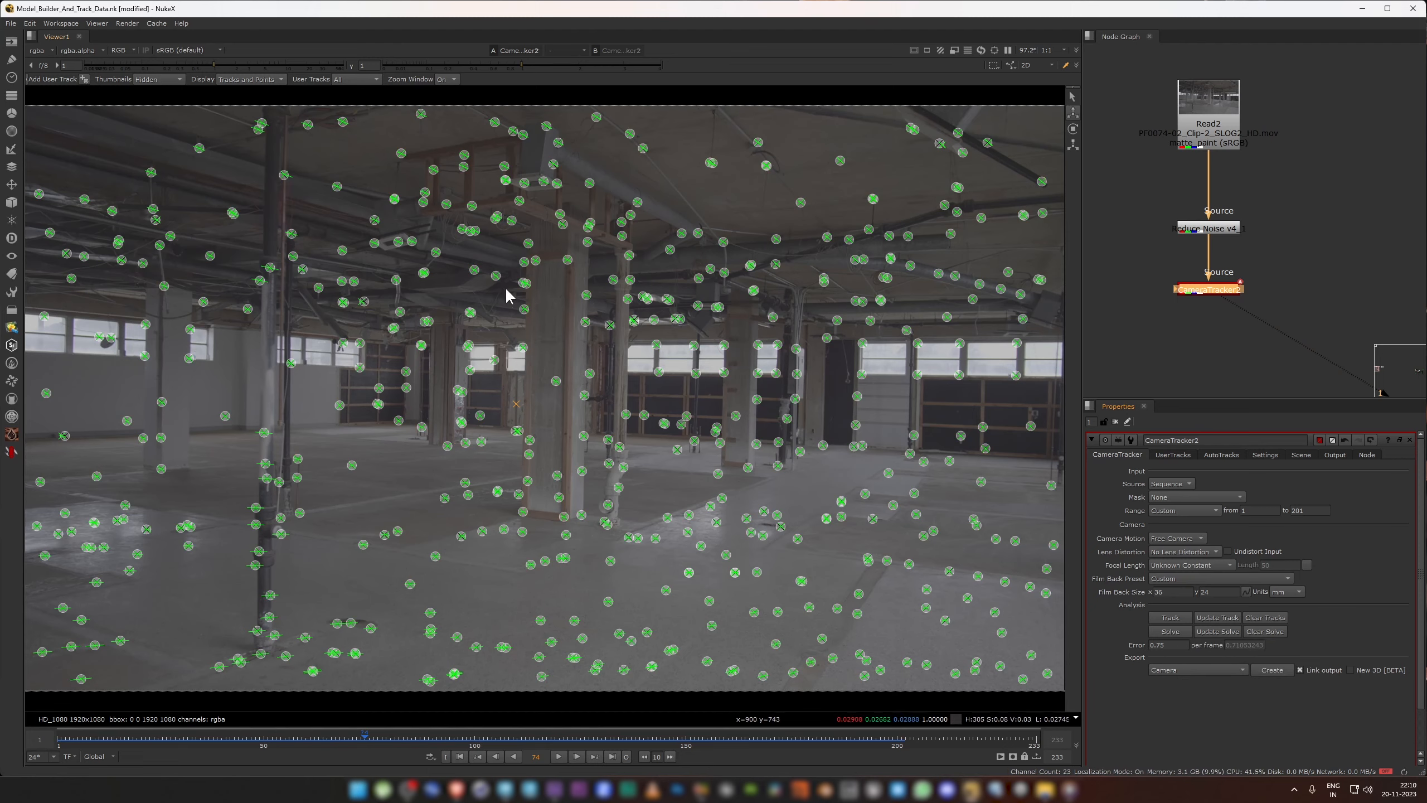
Step: Play and scrub through the clip to review the solved tracks
scroll(485, 408, down, 3)
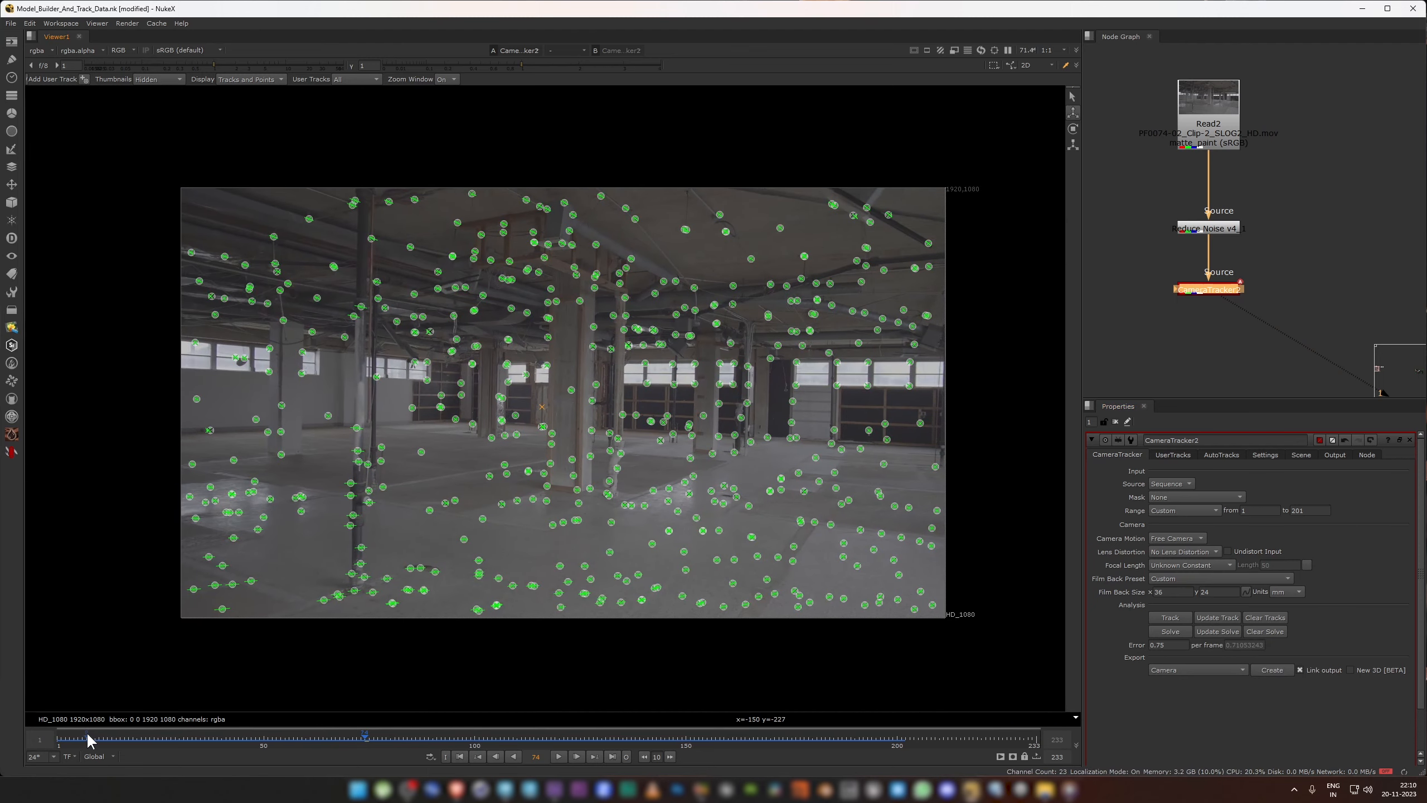
drag(87, 732, 660, 739)
click(558, 756)
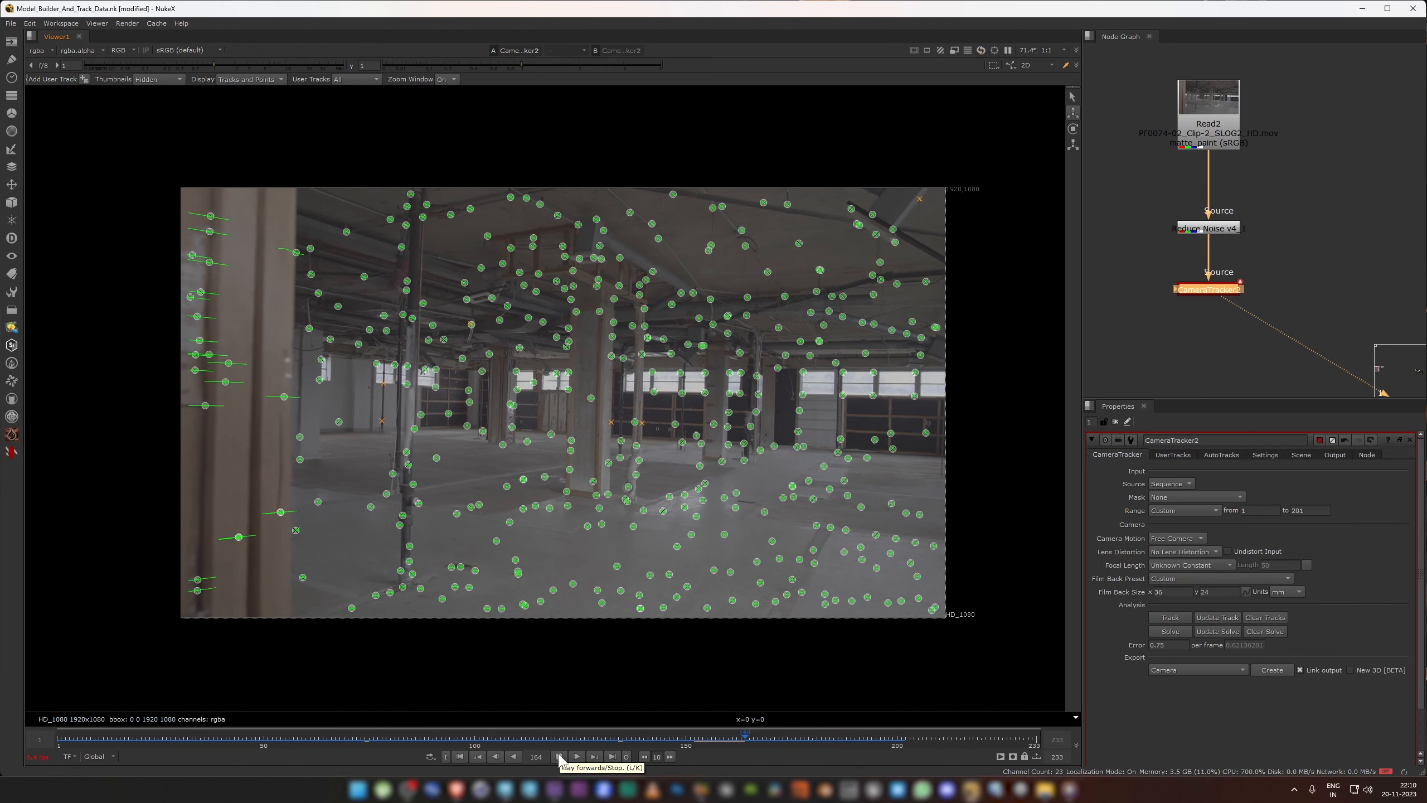
click(558, 755)
click(343, 741)
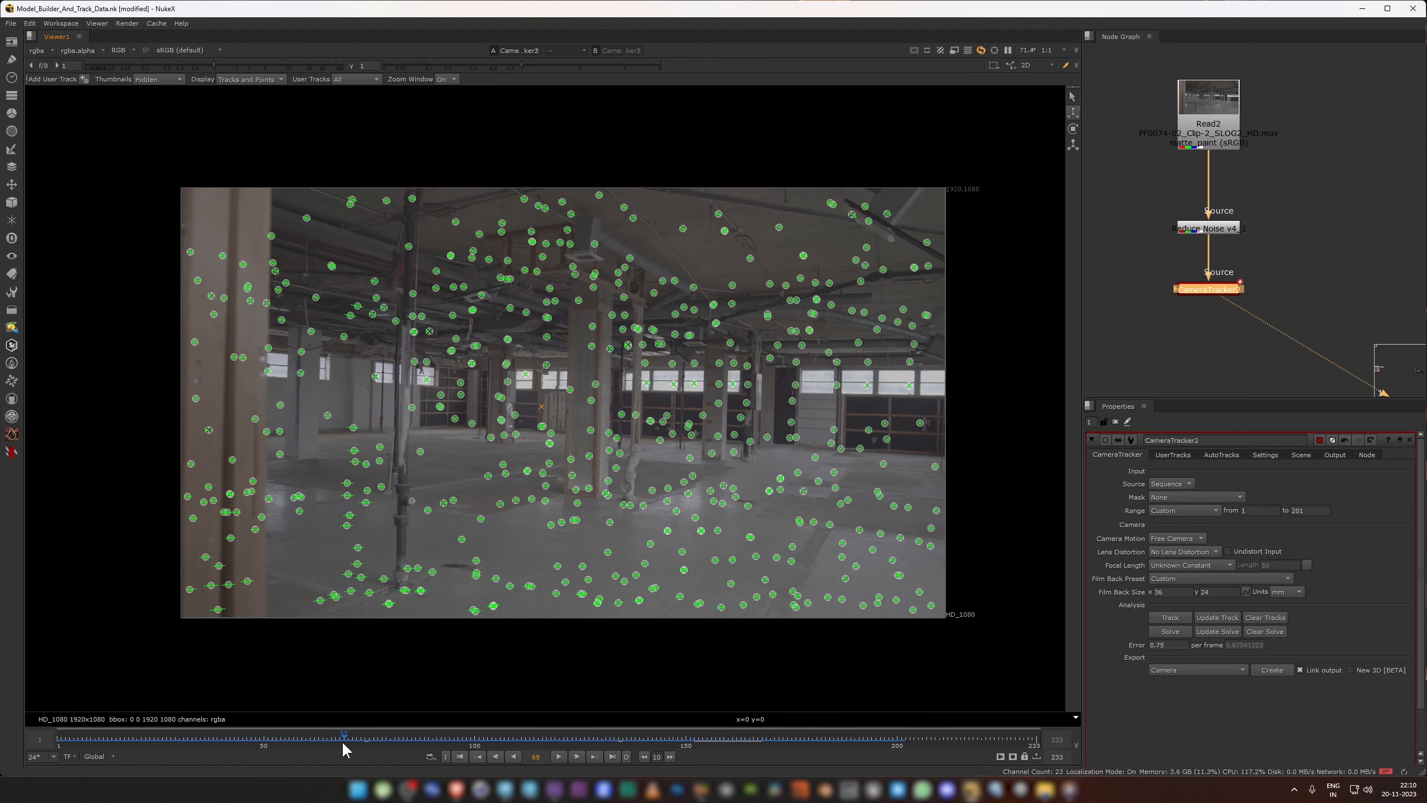
drag(343, 741, 242, 740)
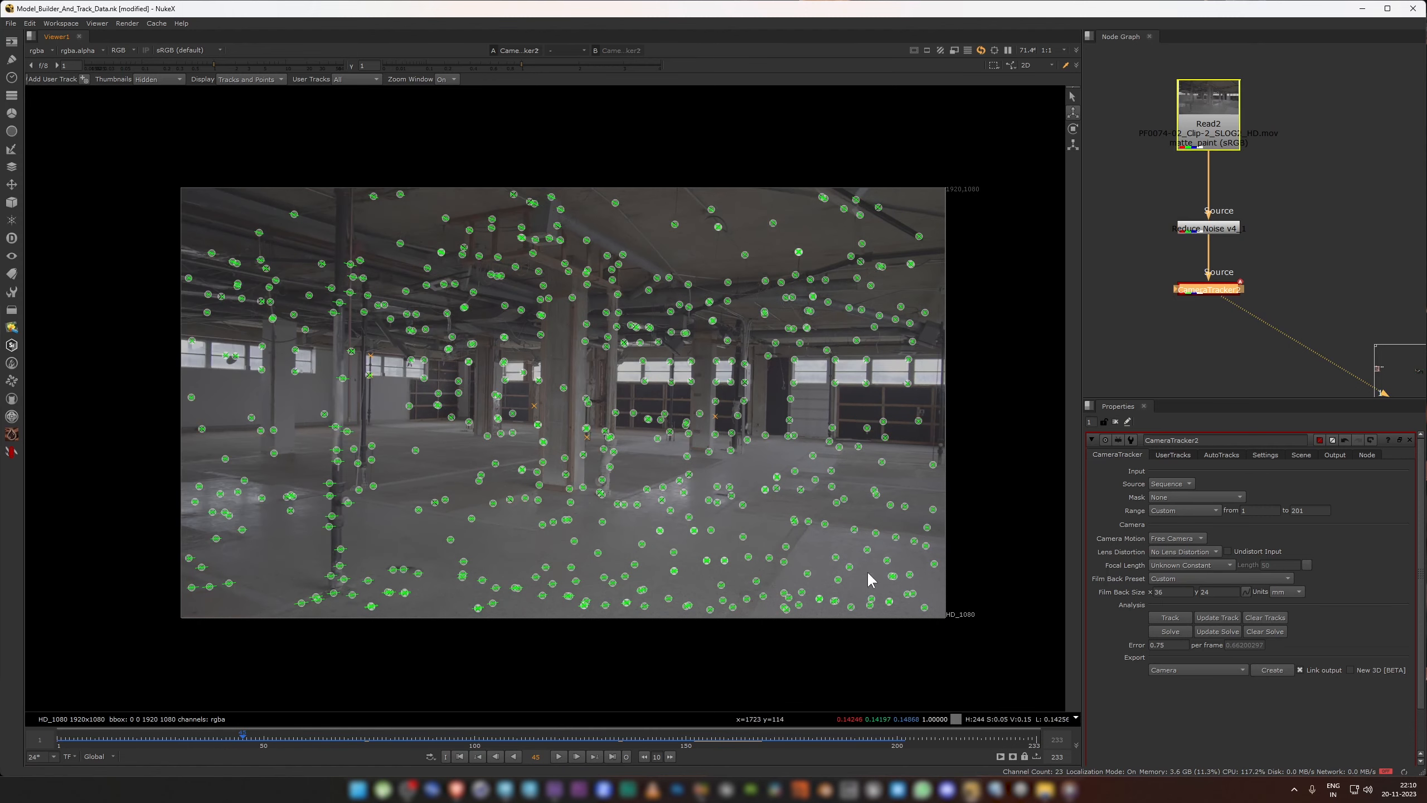
Step: Open the AutoTracks settings of CameraTracker2 and enlarge the Properties area to expose the refinement controls
click(1225, 458)
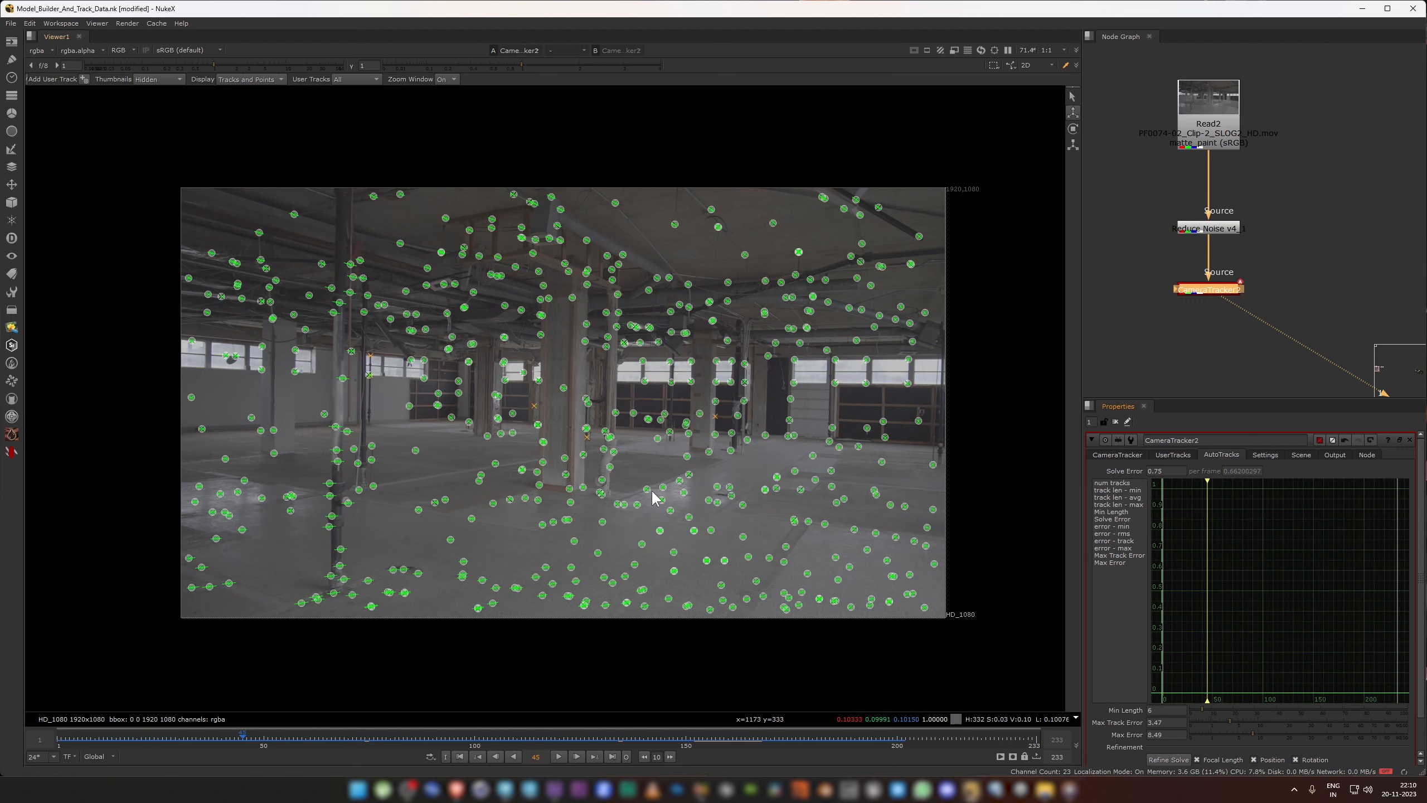
drag(1161, 469, 1155, 469)
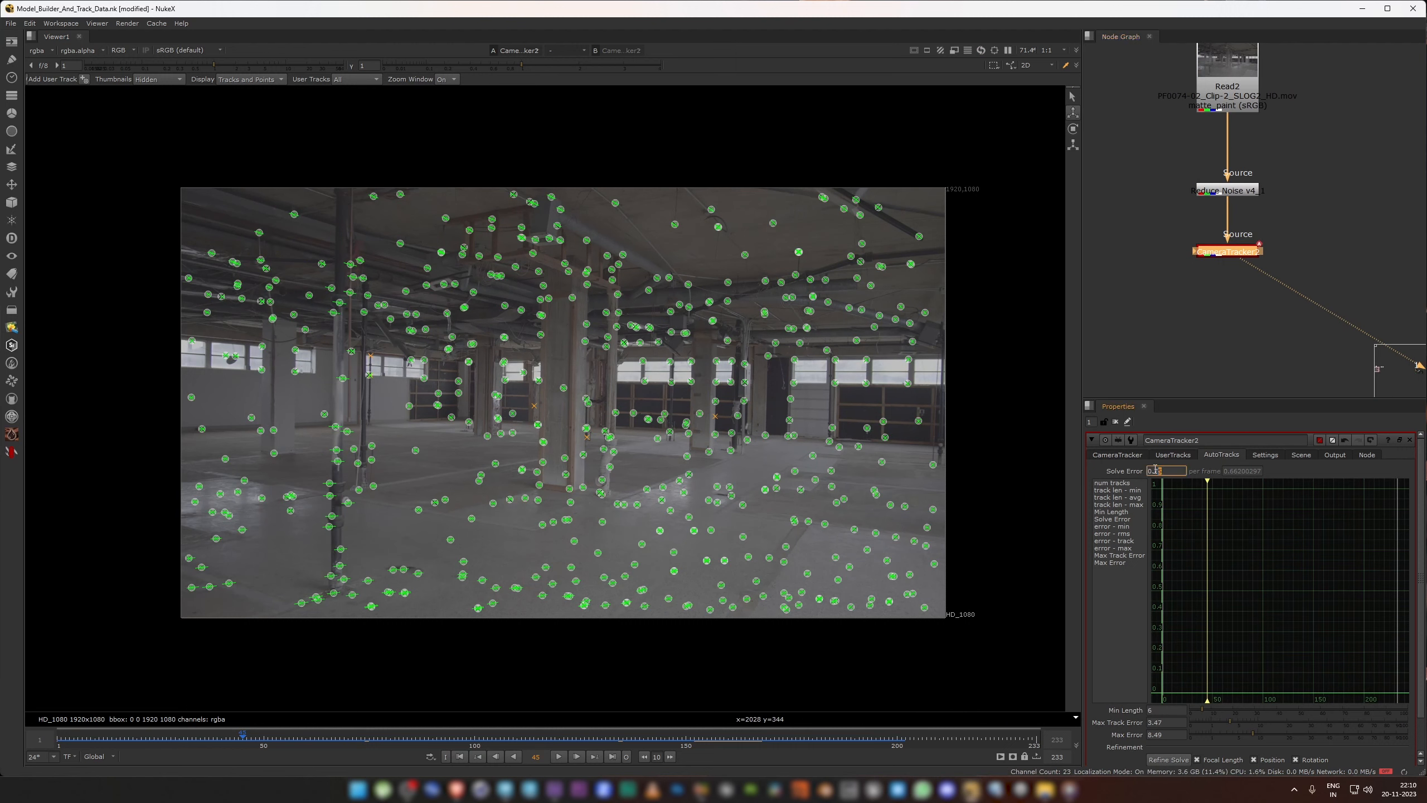
drag(1182, 398, 1179, 347)
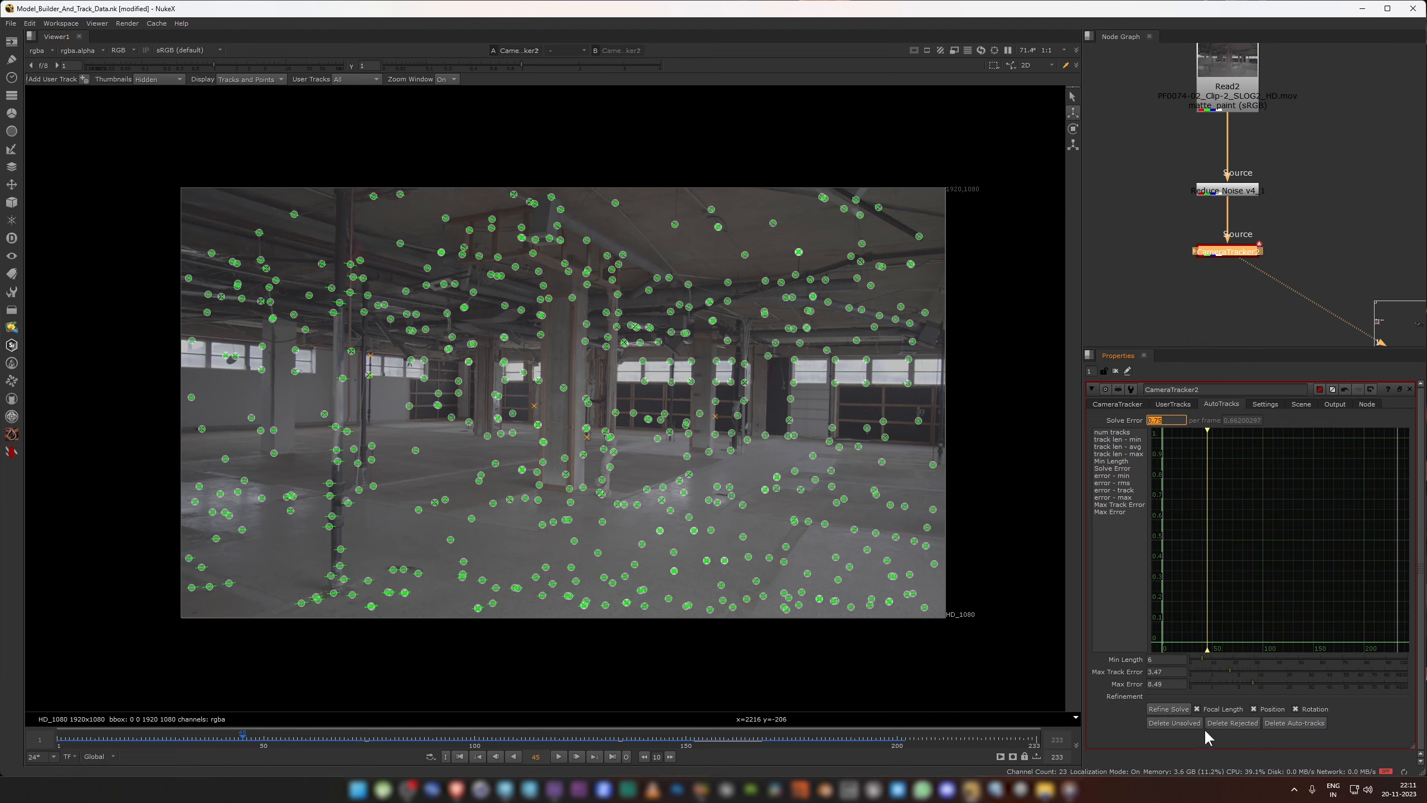
Step: Delete the unsolved and rejected tracks, and refine the solve with Focal Length, Position and Rotation enabled
click(1172, 725)
click(1222, 722)
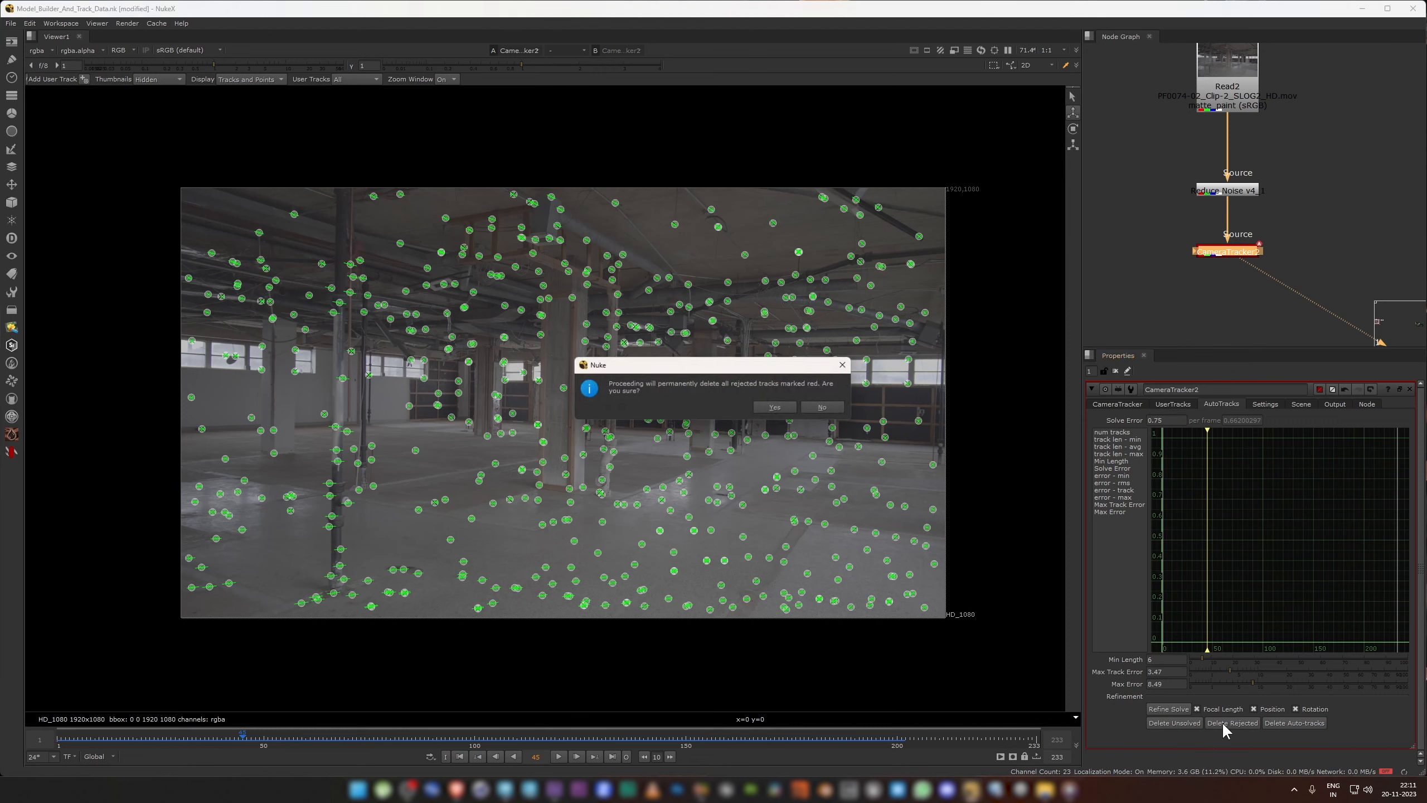
click(1216, 708)
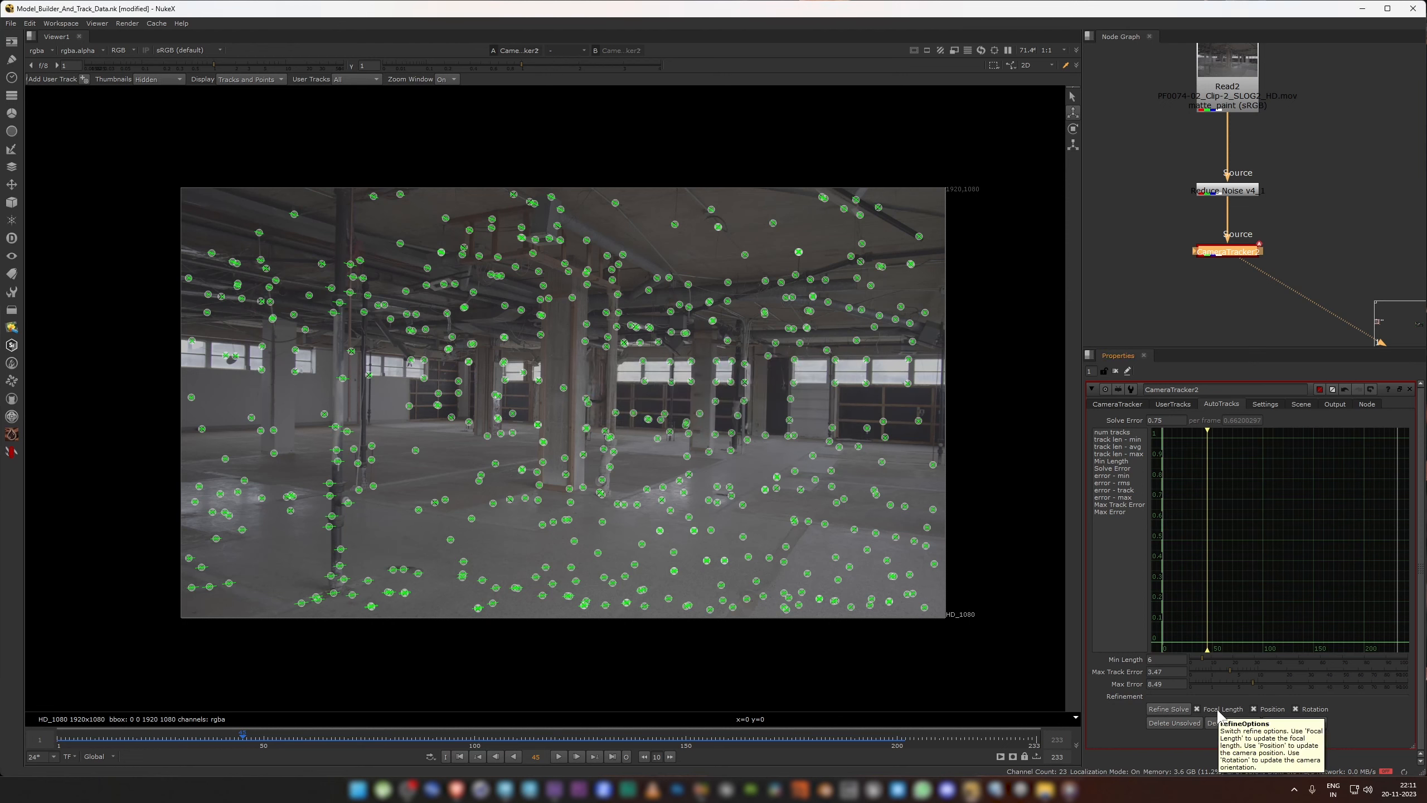
click(1316, 709)
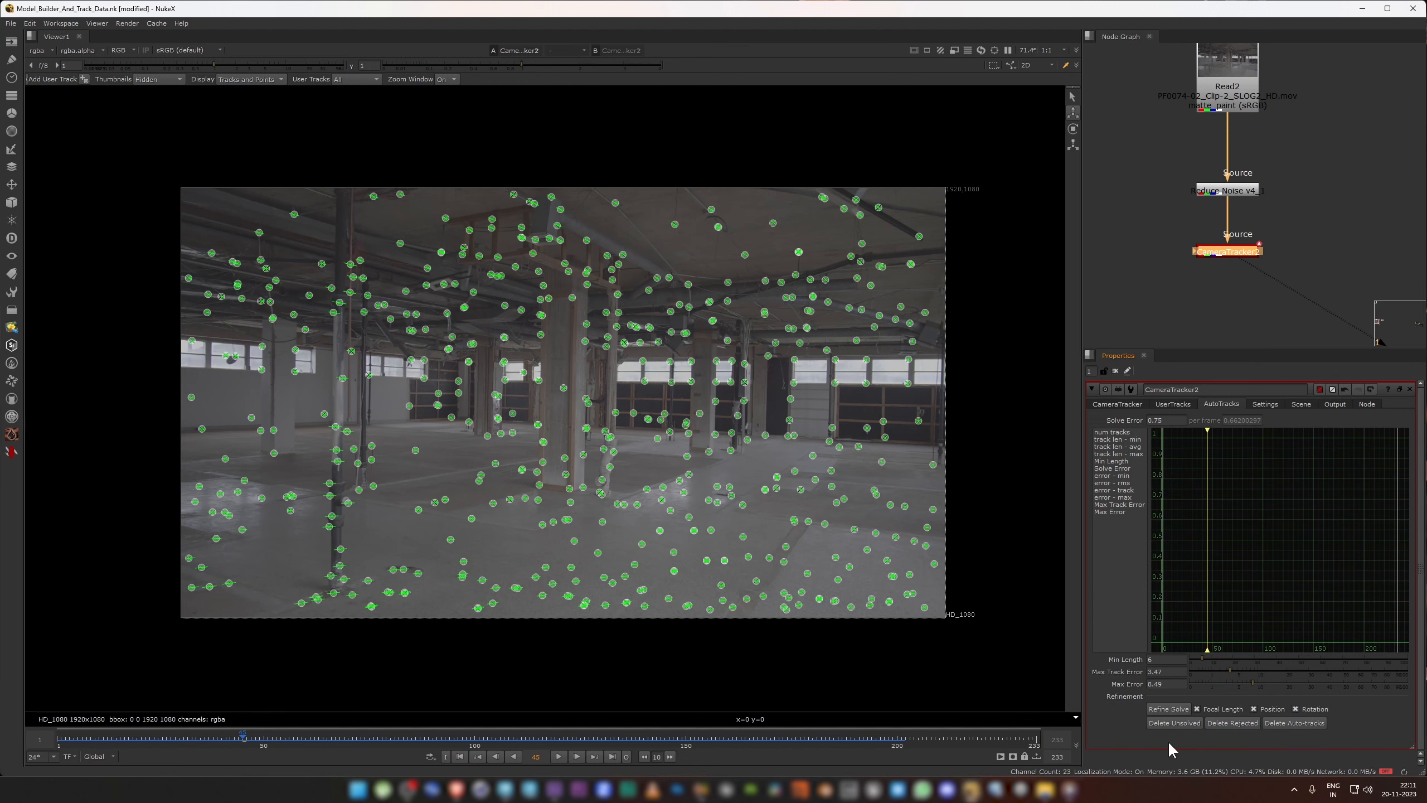
click(1168, 709)
scroll(618, 340, up, 5)
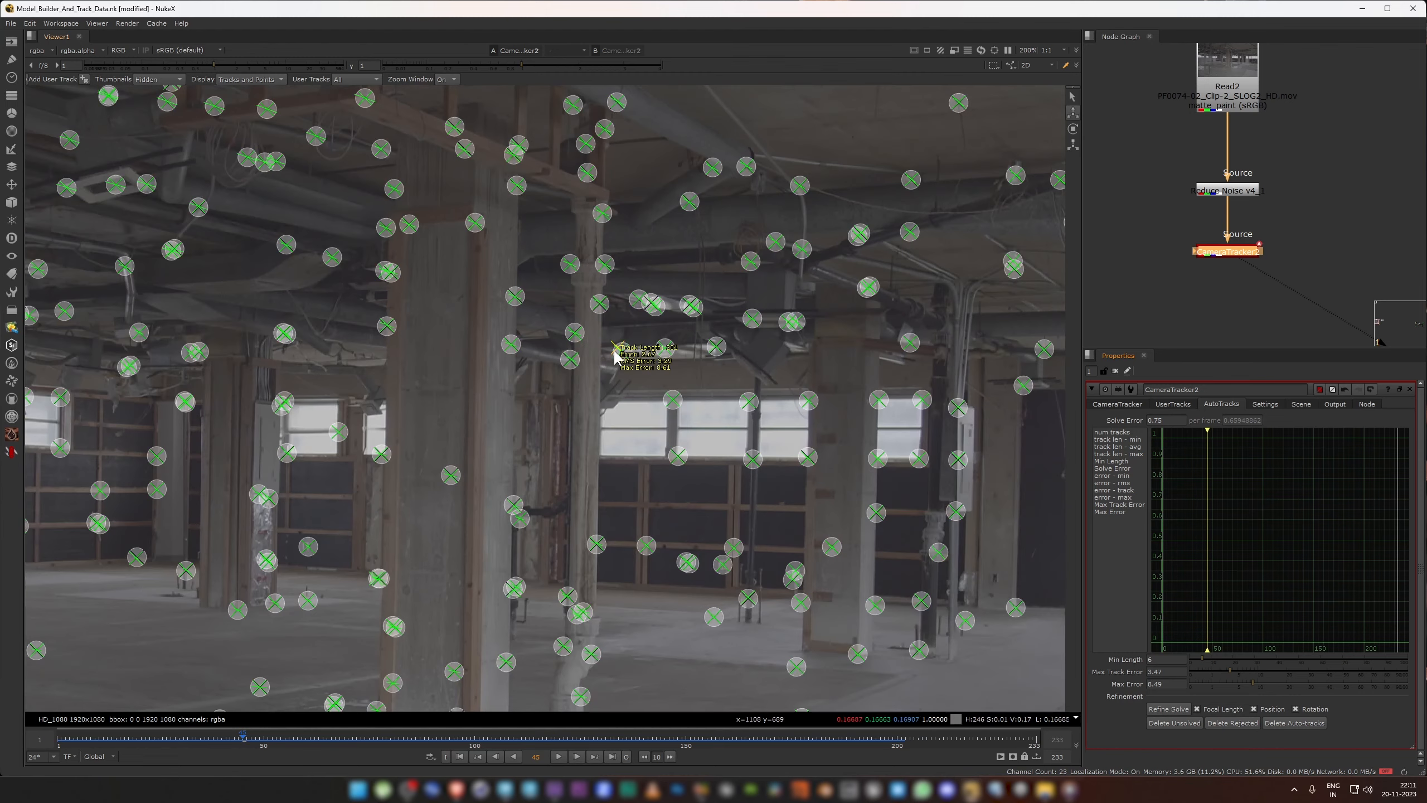
scroll(637, 472, down, 5)
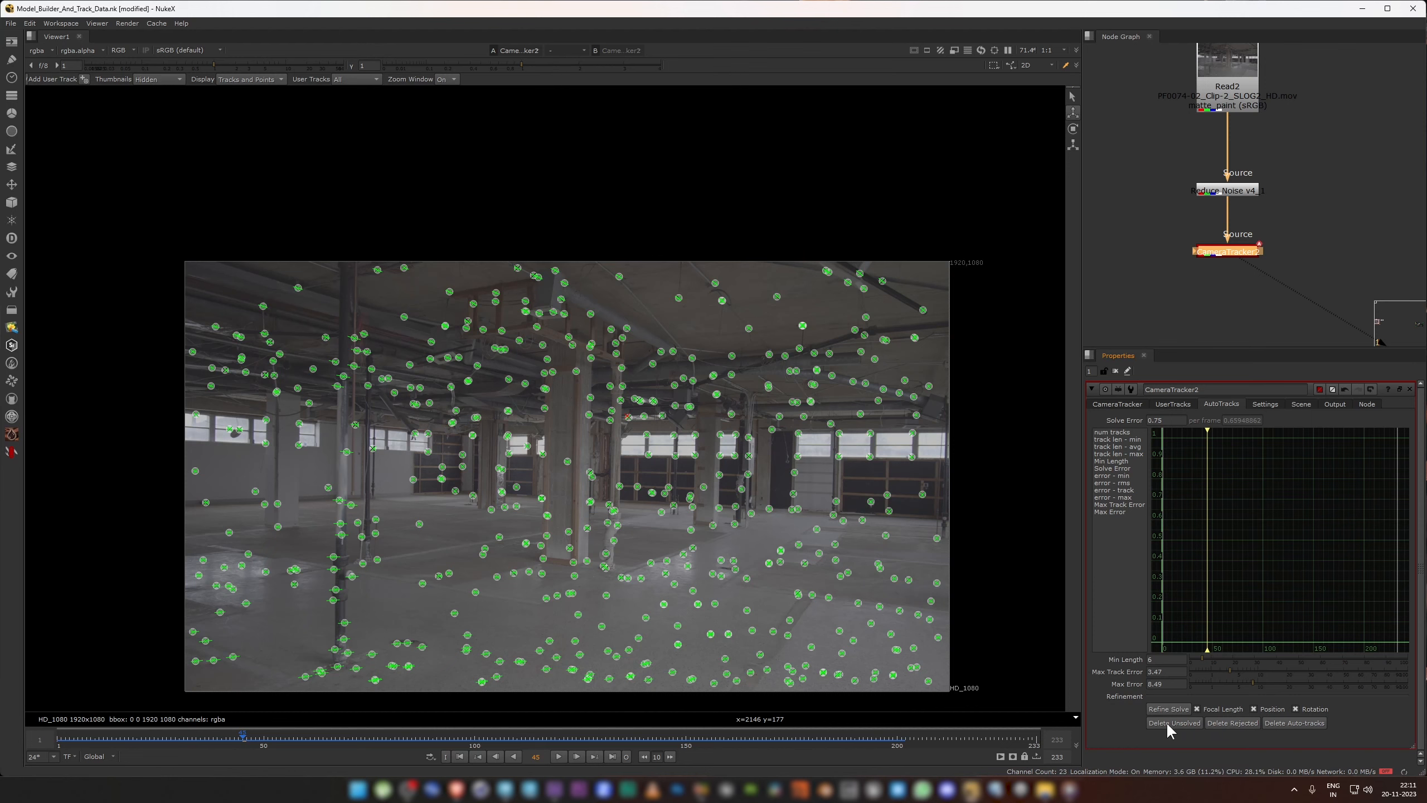
Step: Delete any tracks still unsolved or rejected after the solve refinement
click(1173, 722)
click(1219, 724)
middle_drag(643, 481, 627, 402)
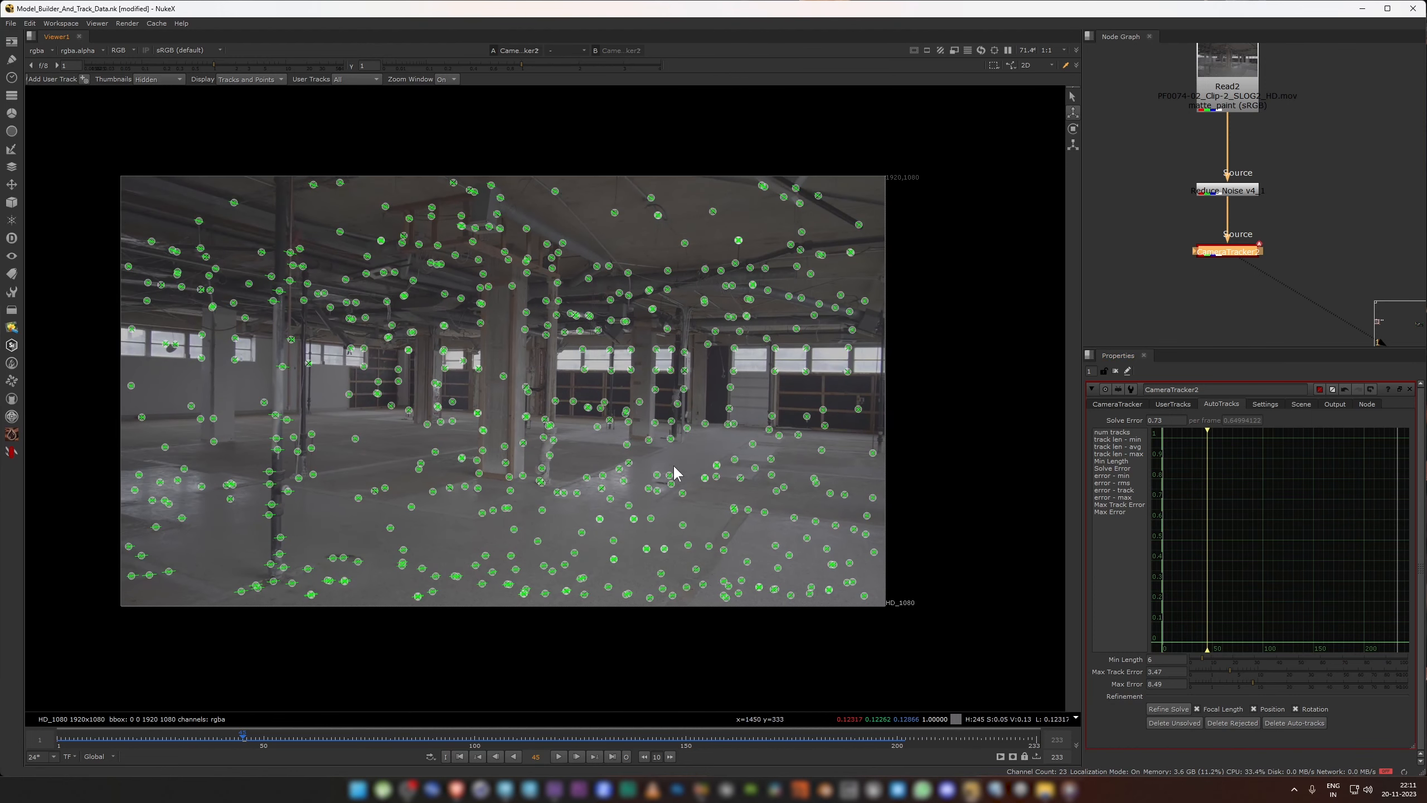
Step: Create a second Viewer node and dock its viewer side by side with Viewer1
click(1208, 316)
key(ctrl+i)
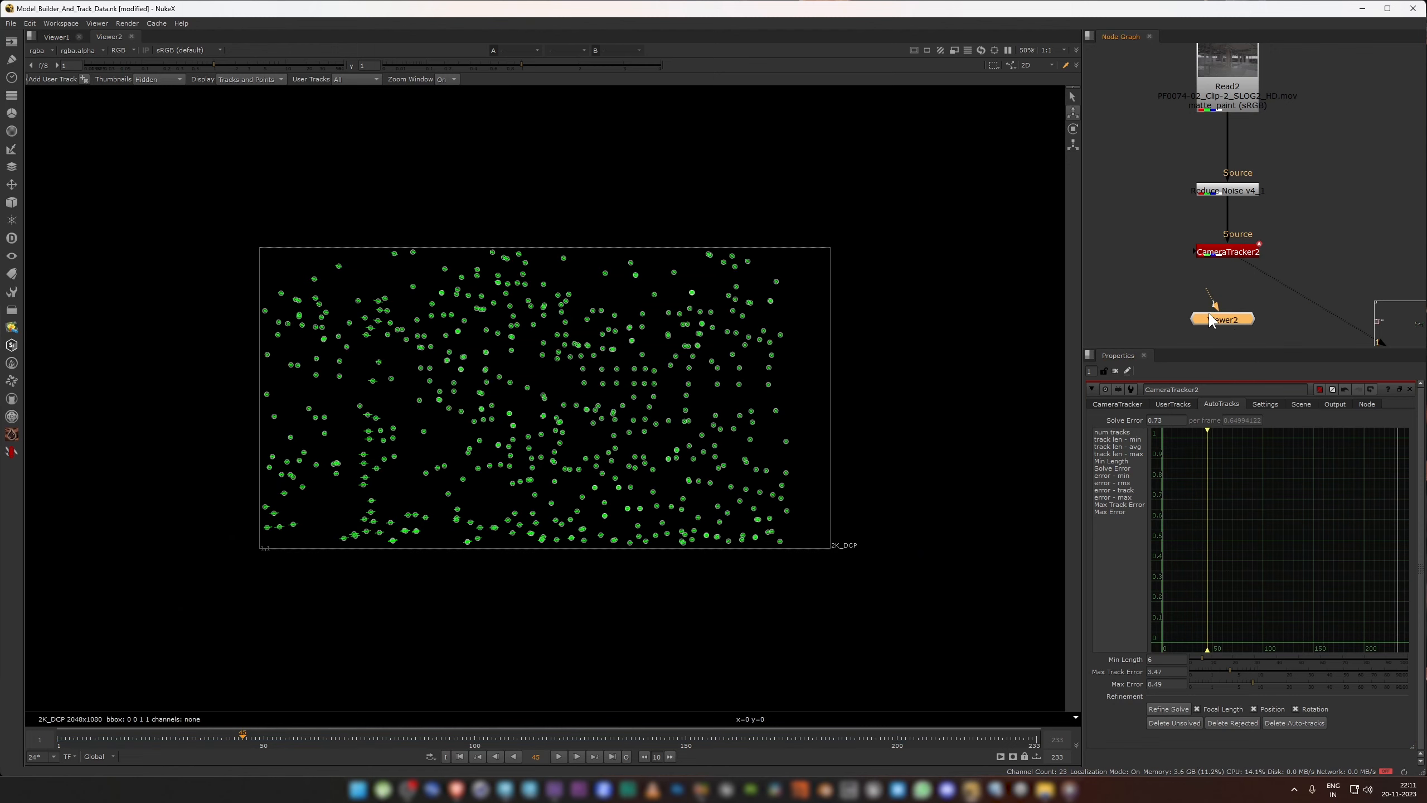
drag(122, 36, 879, 214)
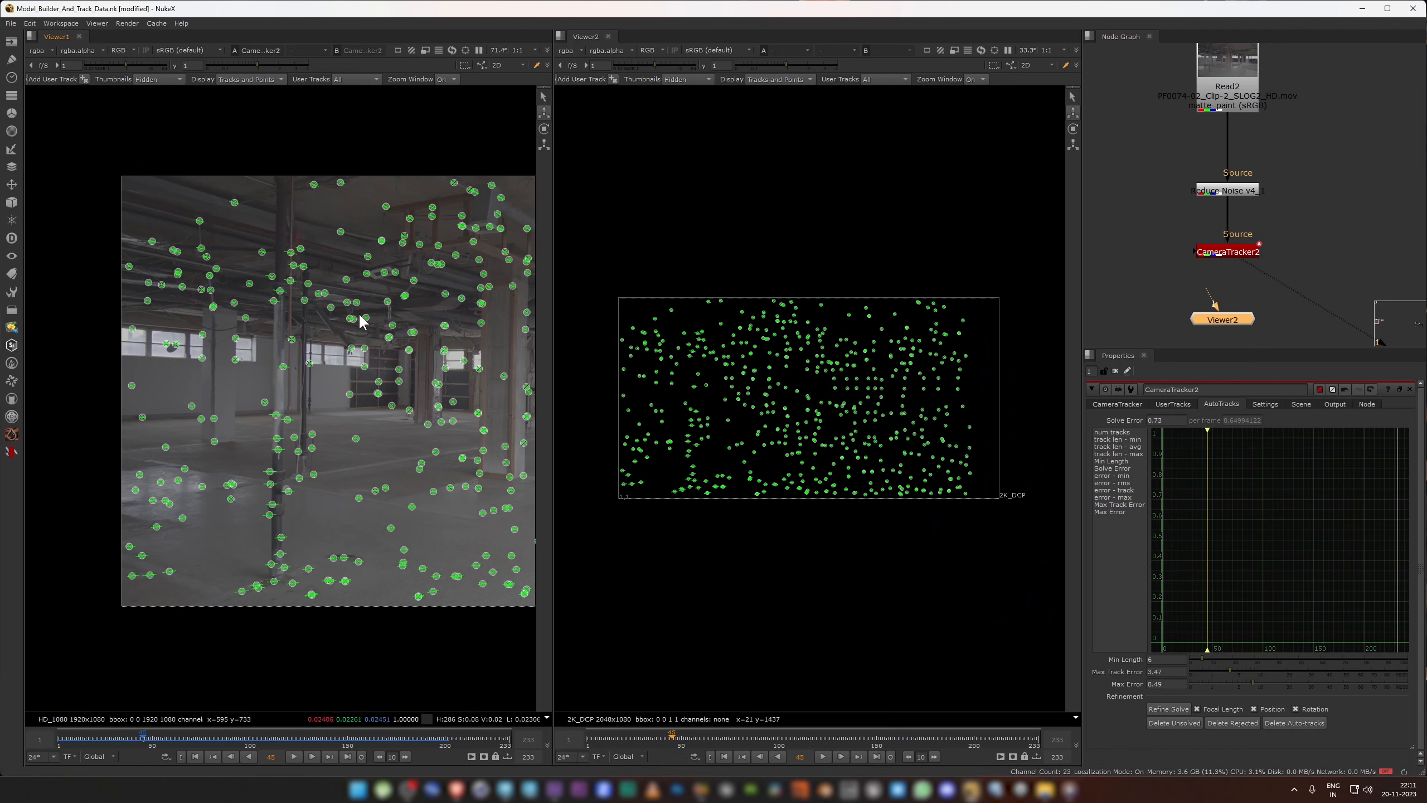
Step: Switch Viewer1 to the 3D view and connect Viewer2 to the CameraTracker2 output
key(Tab)
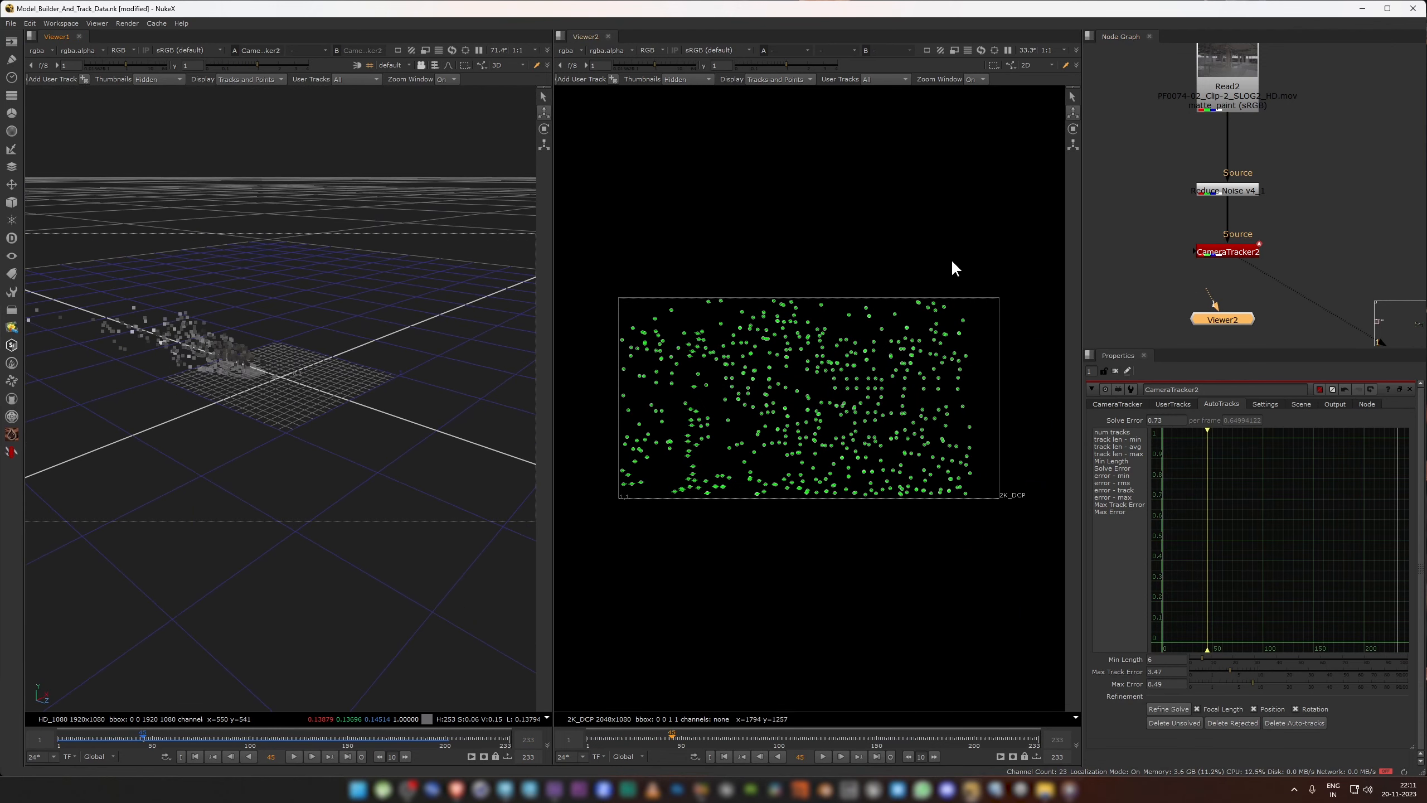
drag(1236, 258, 1066, 328)
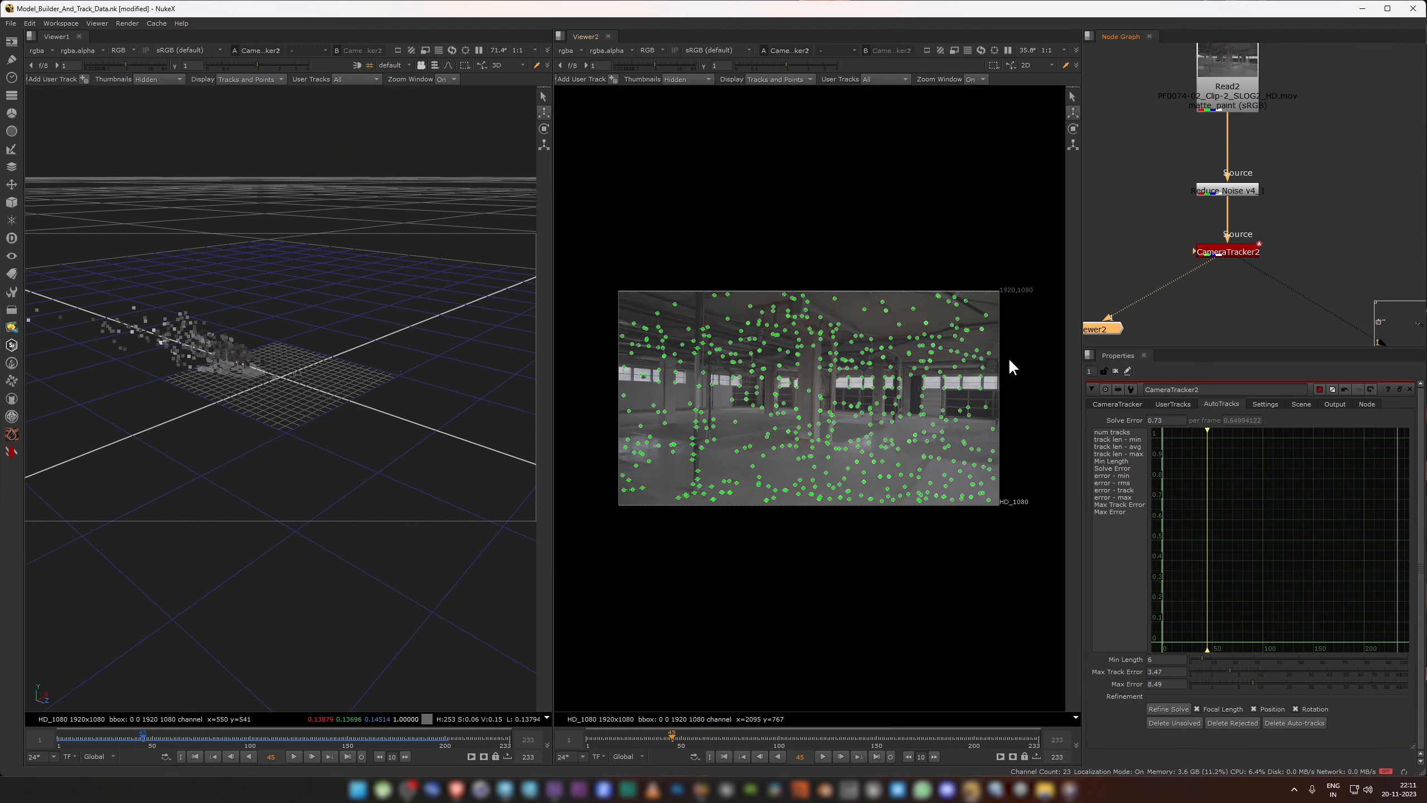
Step: Examine the solved 3D point cloud from several angles alongside the tracked footage in Viewer2
ctrl+drag(217, 326, 264, 361)
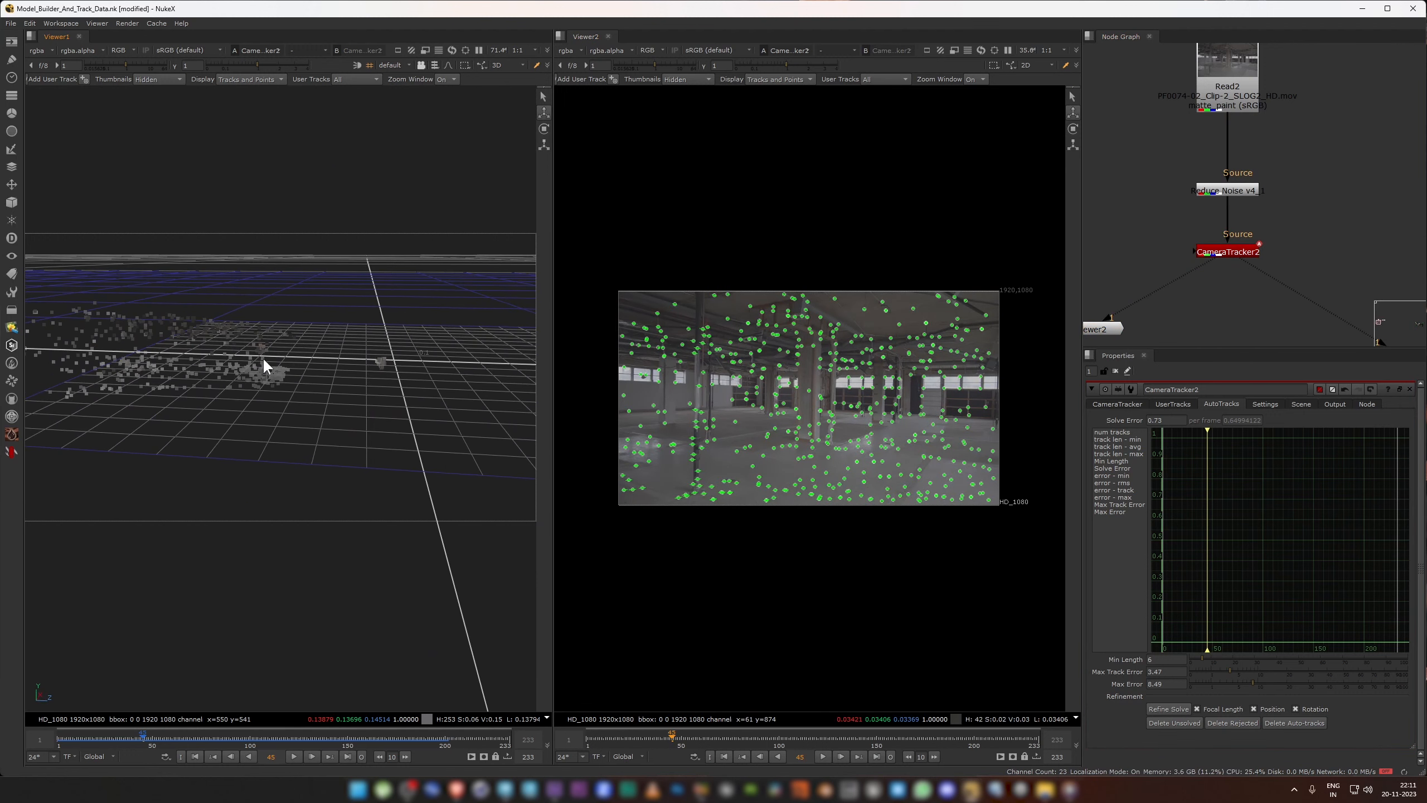
scroll(805, 463, up, 4)
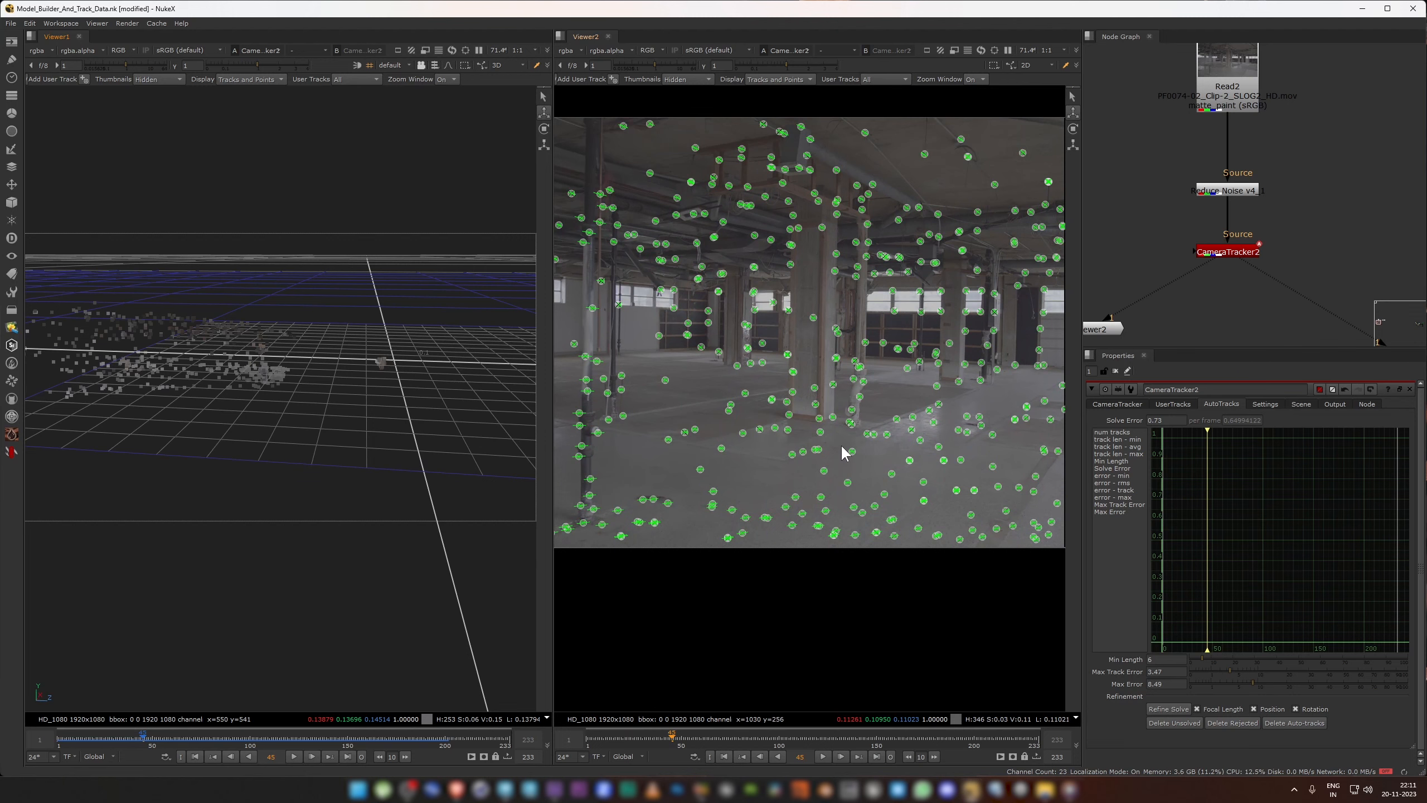
scroll(843, 453, down, 1)
ctrl+drag(470, 385, 286, 354)
scroll(809, 437, up, 4)
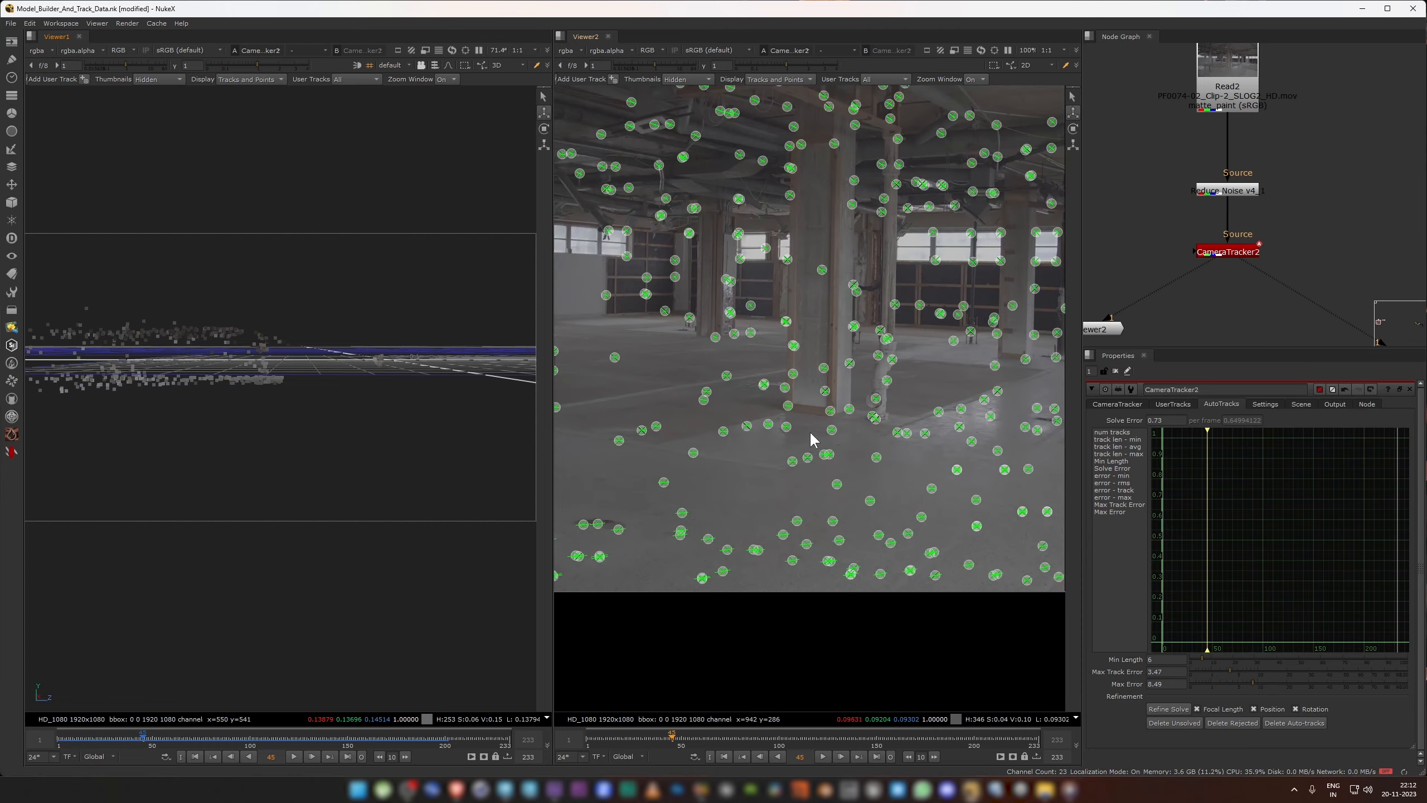
ctrl+drag(394, 410, 185, 462)
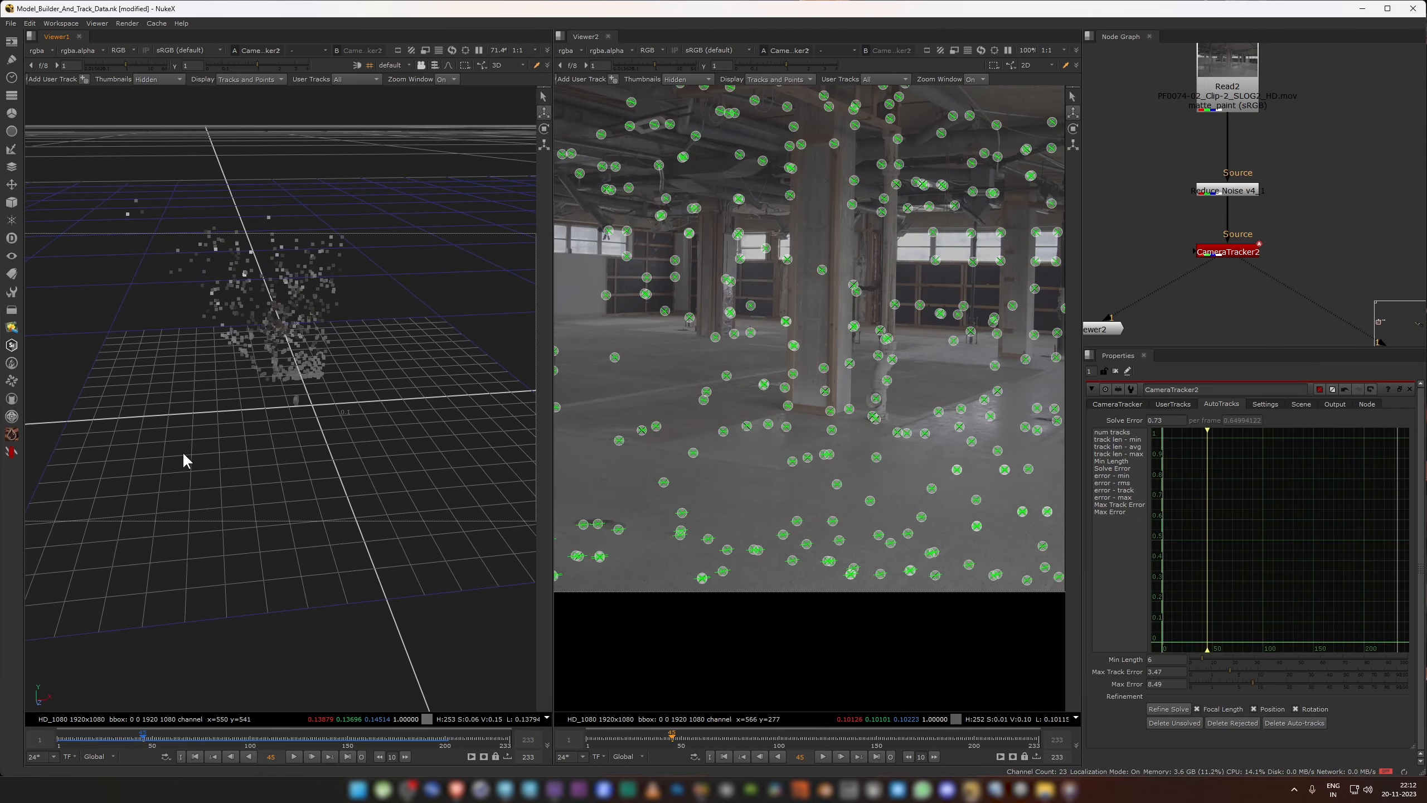
ctrl+drag(281, 548, 78, 667)
ctrl+drag(168, 579, 87, 658)
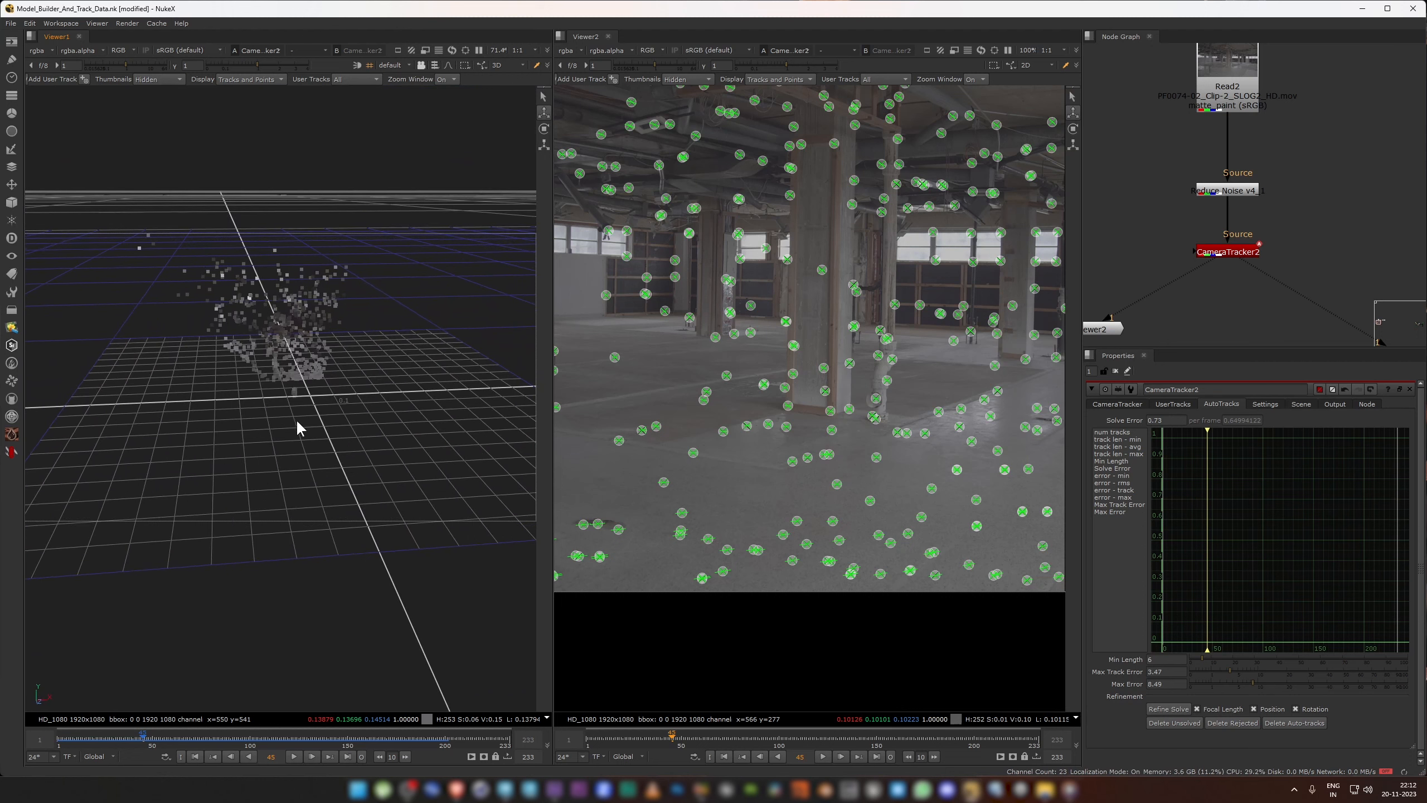
ctrl+drag(297, 419, 179, 446)
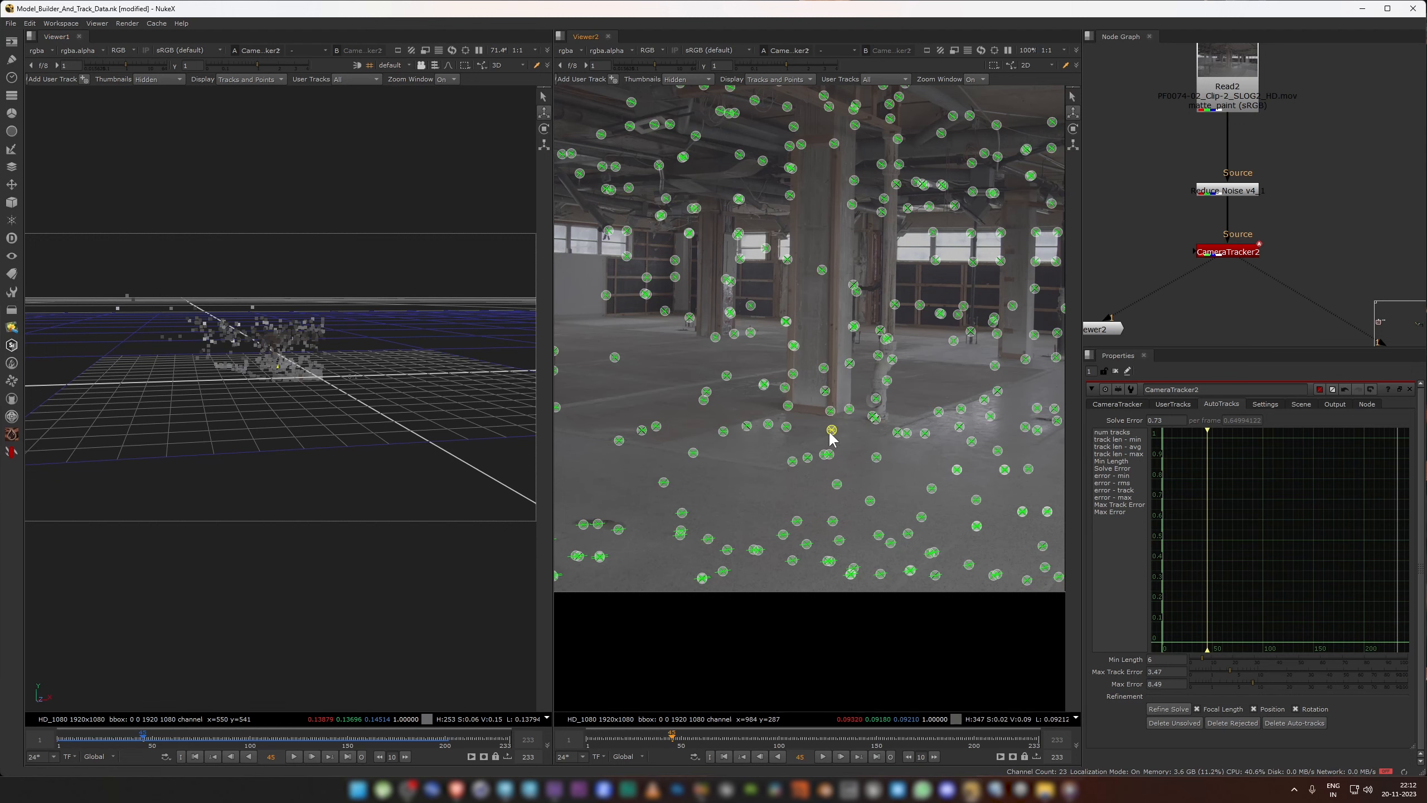
Step: Set the floor track just in front of the central column's base as the ground plane origin
scroll(838, 432, up, 8)
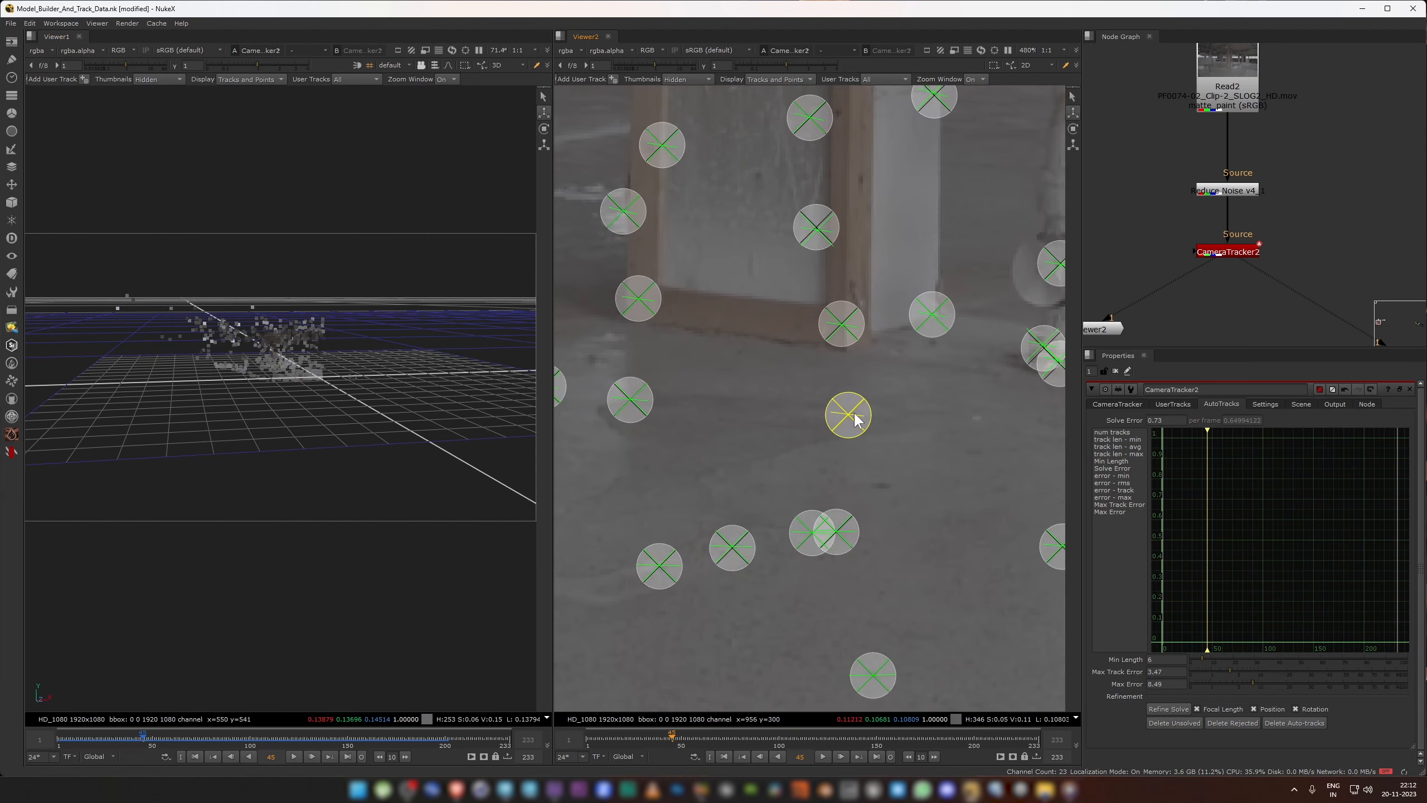
scroll(910, 431, down, 4)
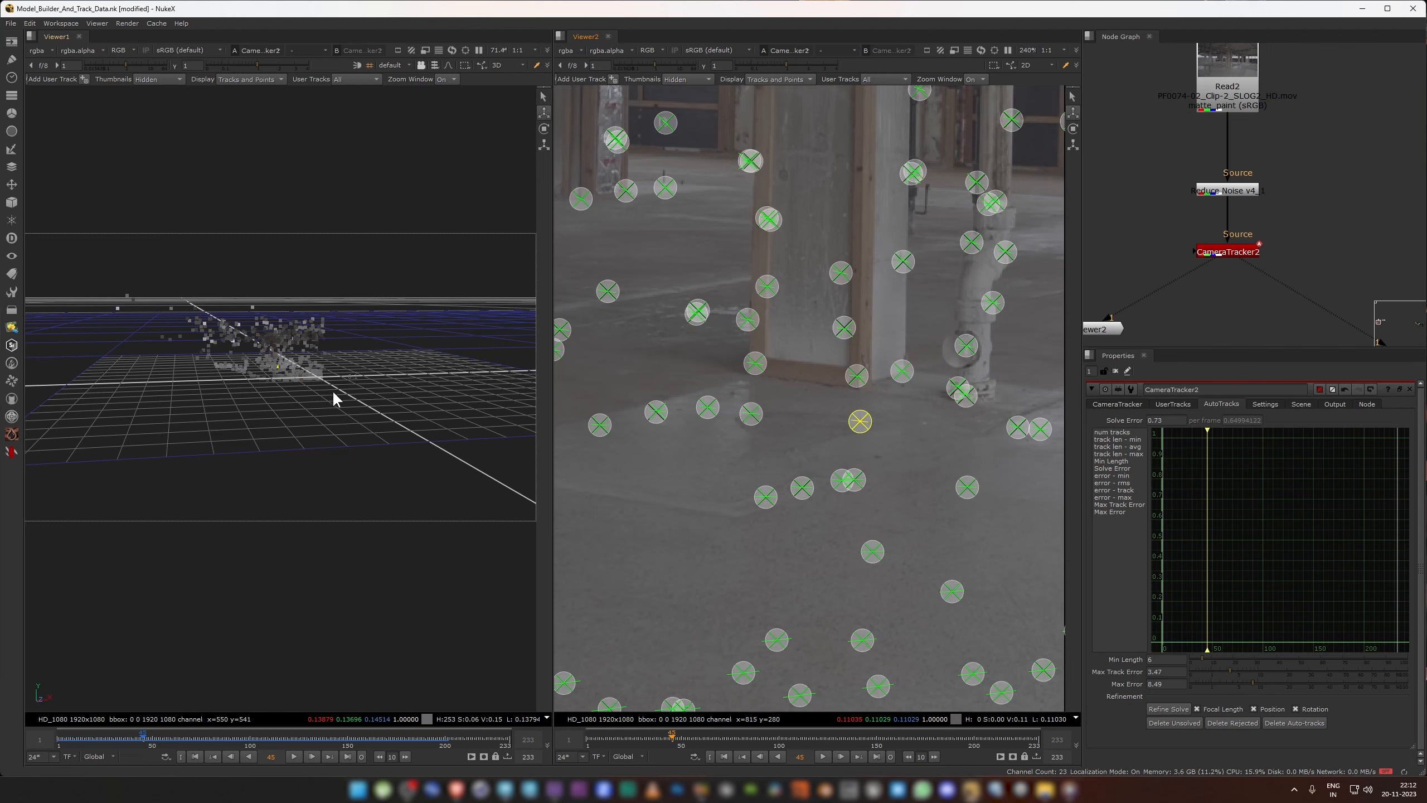
ctrl+drag(335, 399, 535, 413)
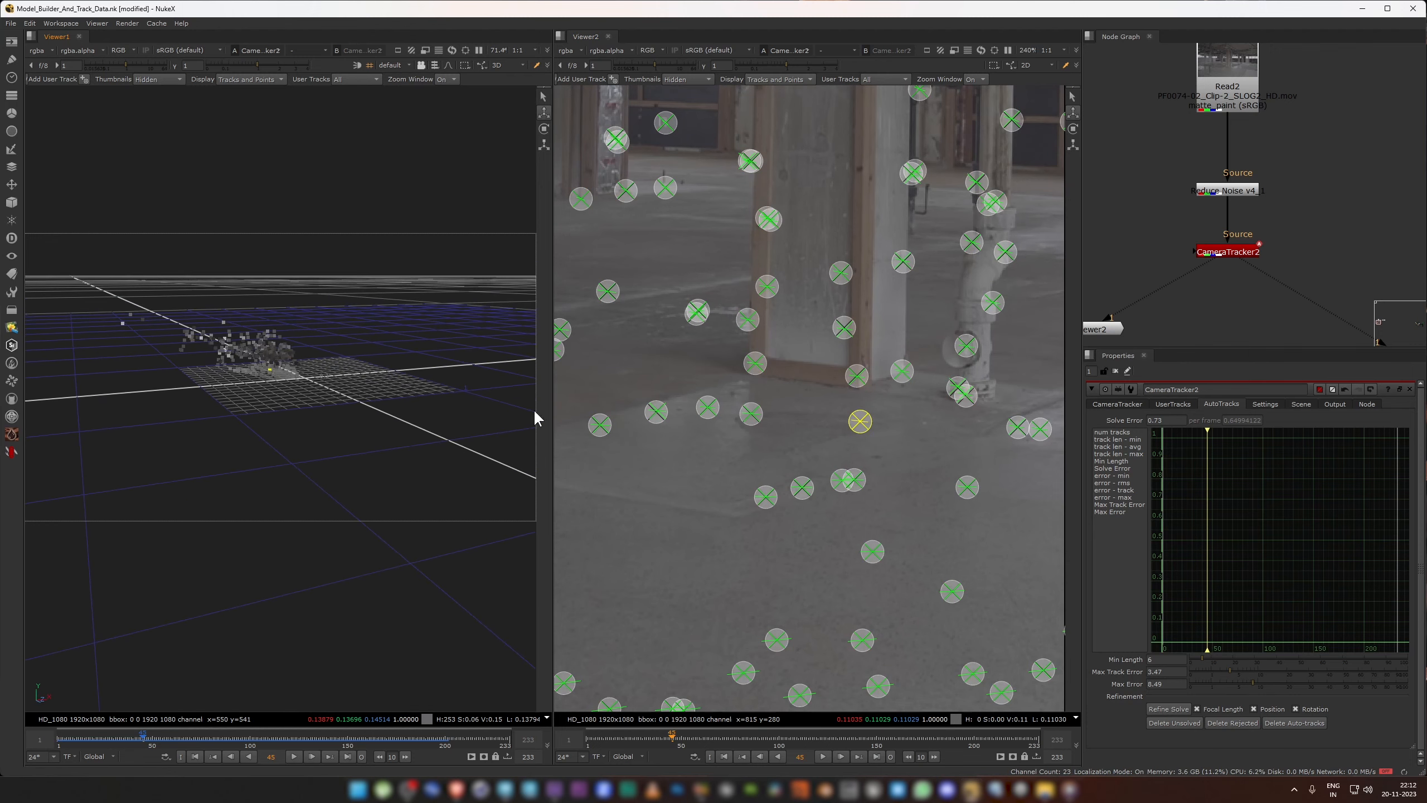
right_click(860, 421)
mouse_move(905, 461)
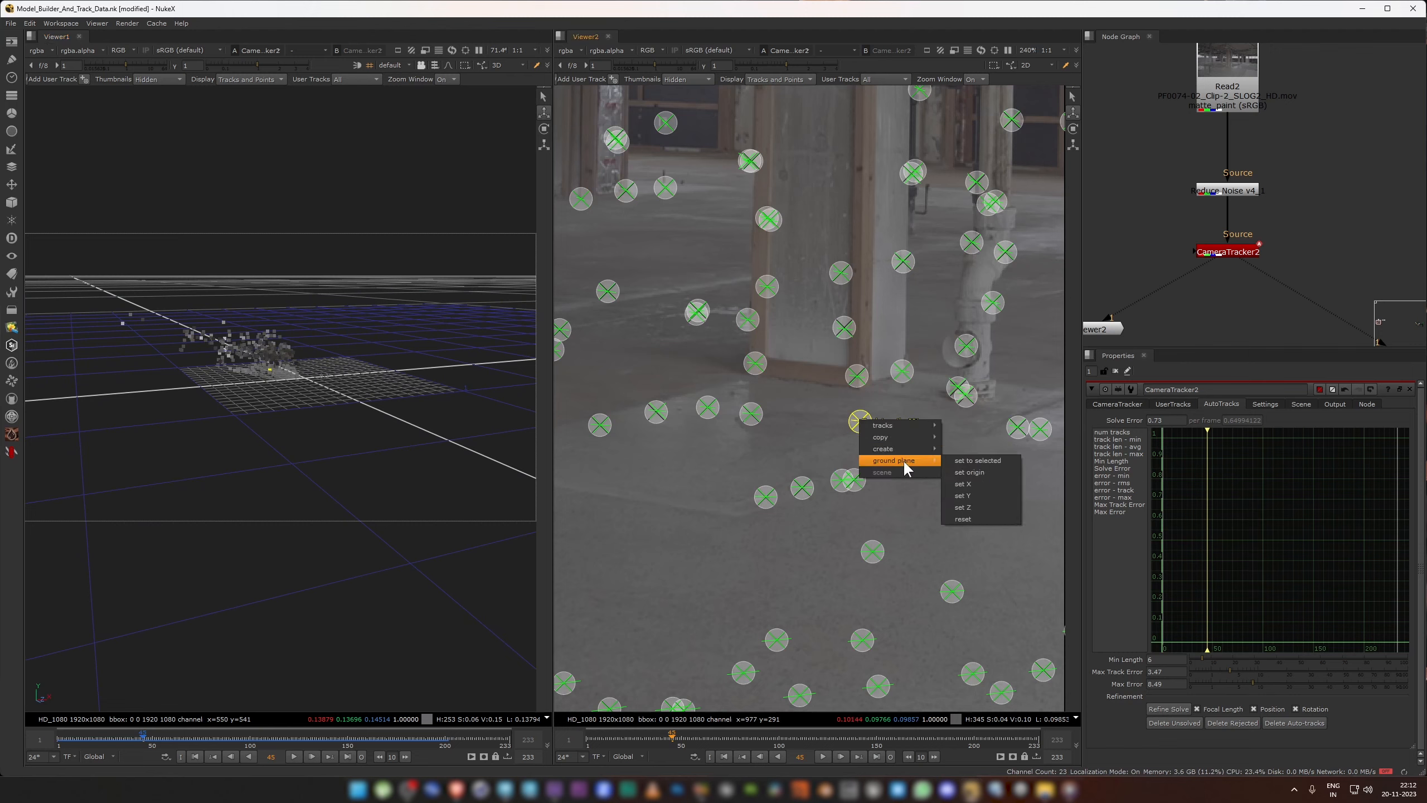
click(979, 473)
Step: Examine how the 3D point cloud sits on the grid relative to the new origin
ctrl+drag(261, 427, 387, 397)
scroll(841, 445, down, 5)
scroll(841, 439, down, 5)
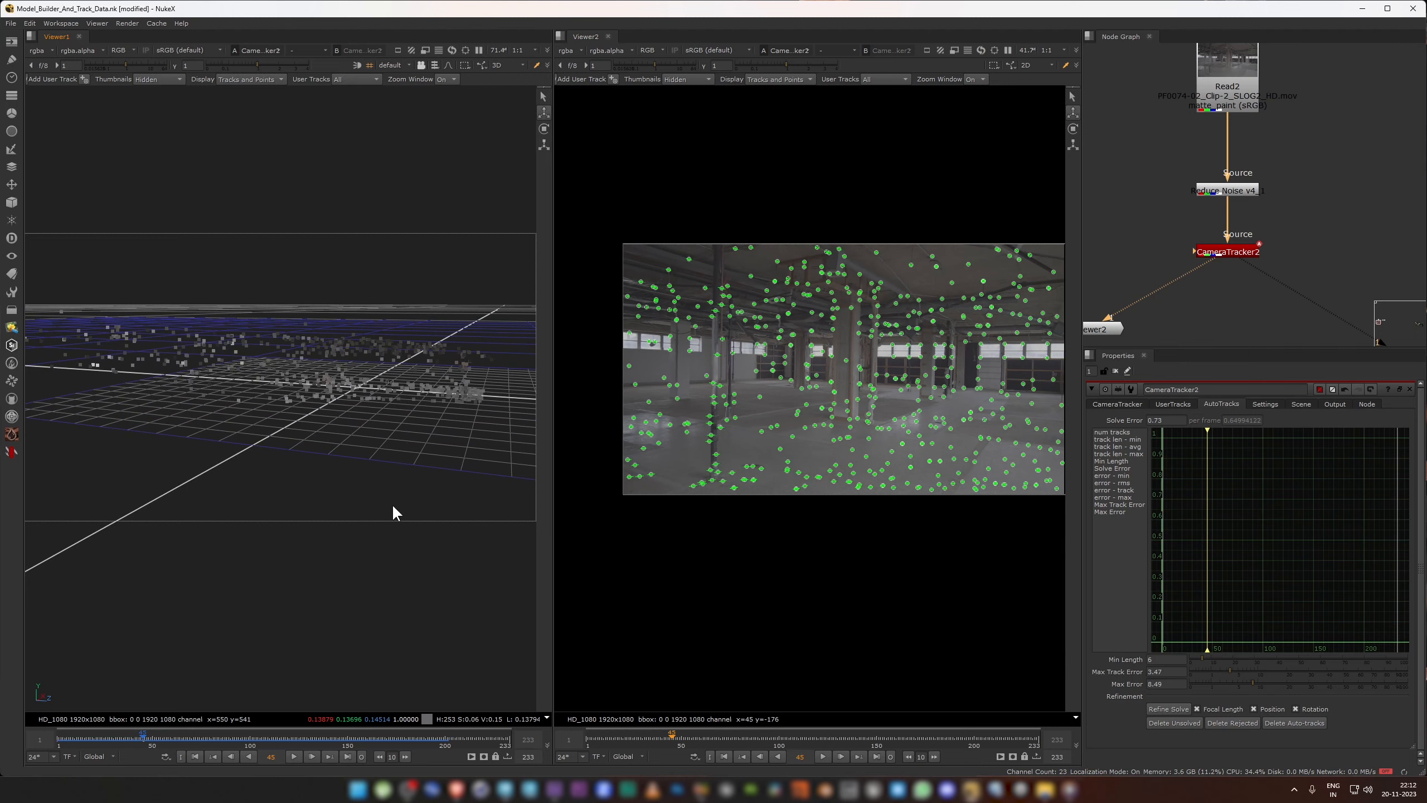
ctrl+drag(395, 509, 431, 502)
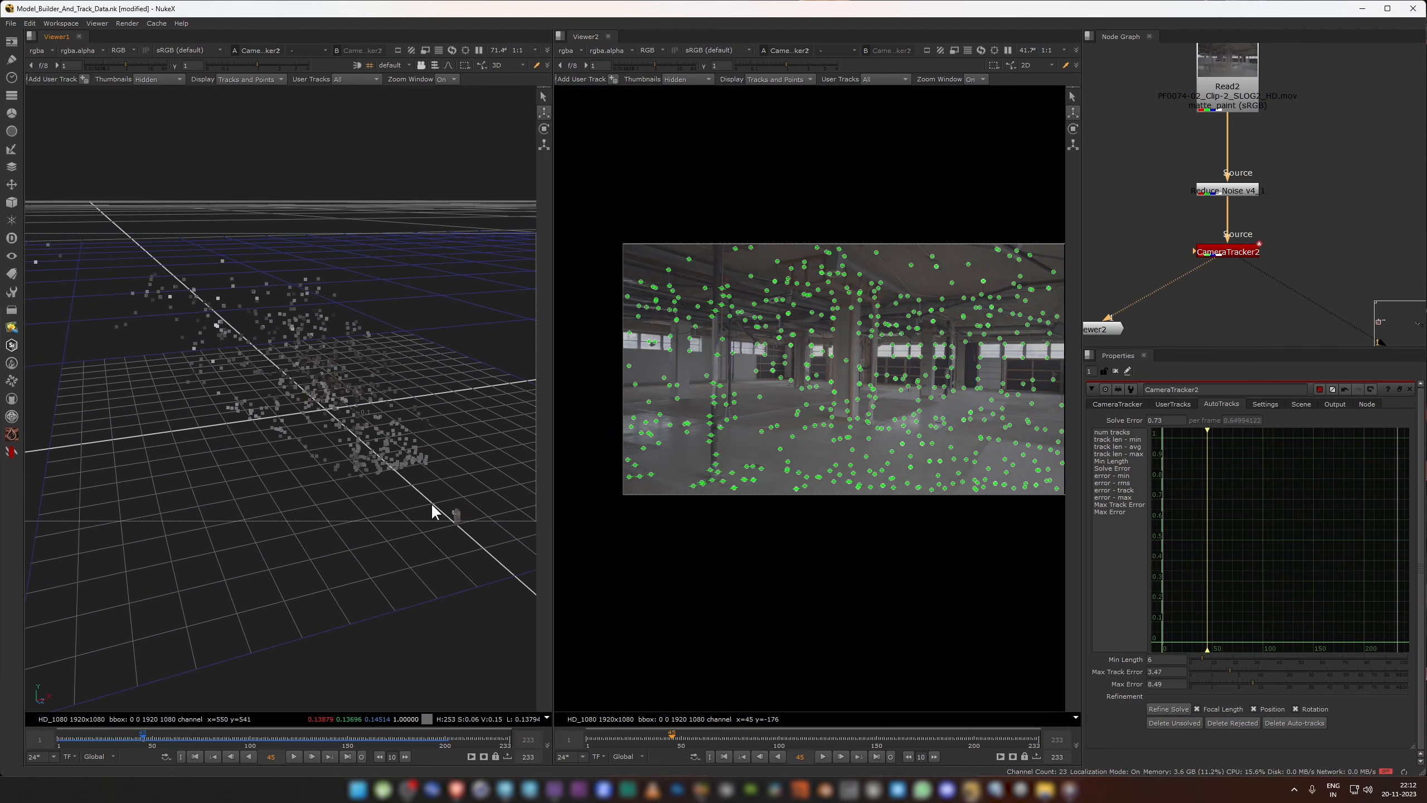
Step: Export the CameraTracker2 solve as a Scene with linked output
click(1227, 252)
click(1117, 405)
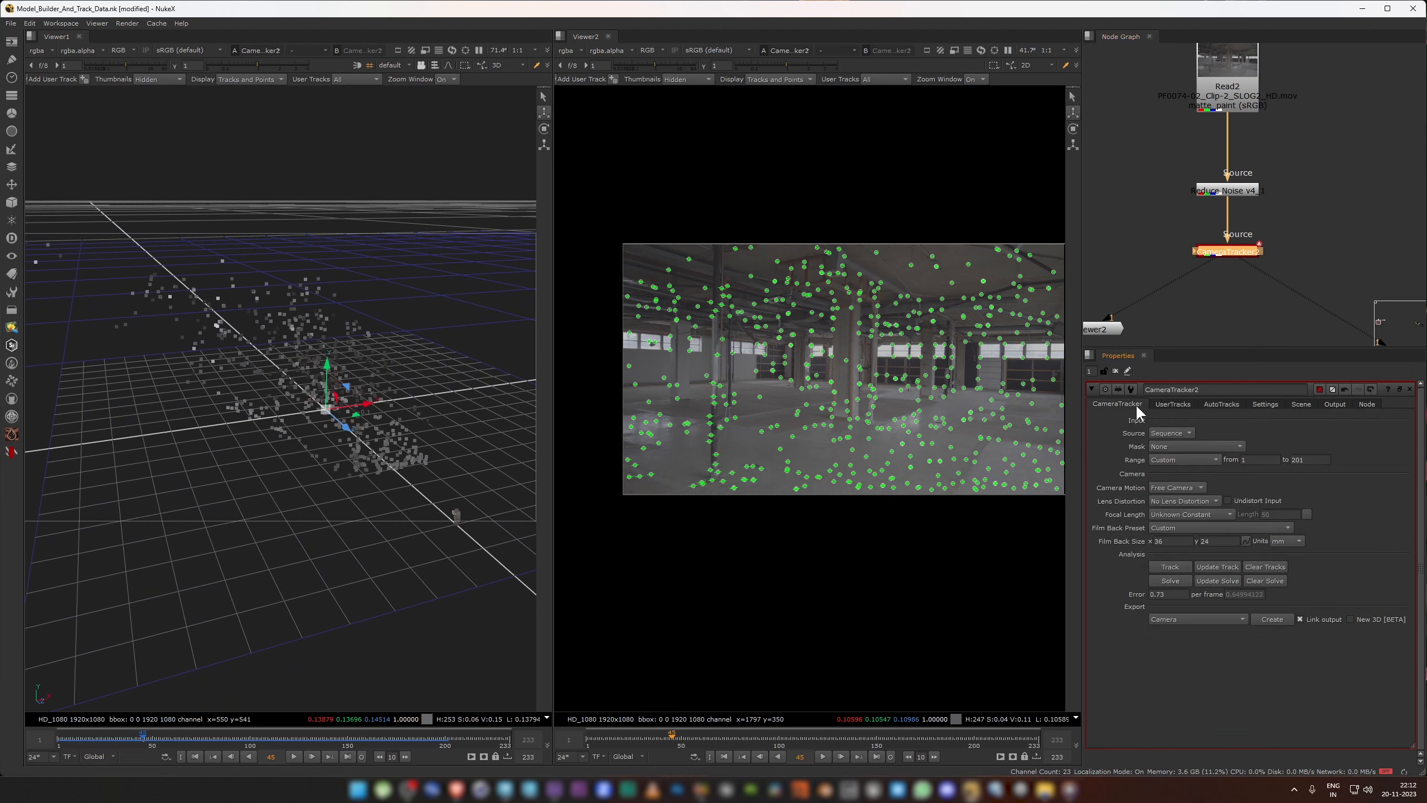
click(1180, 618)
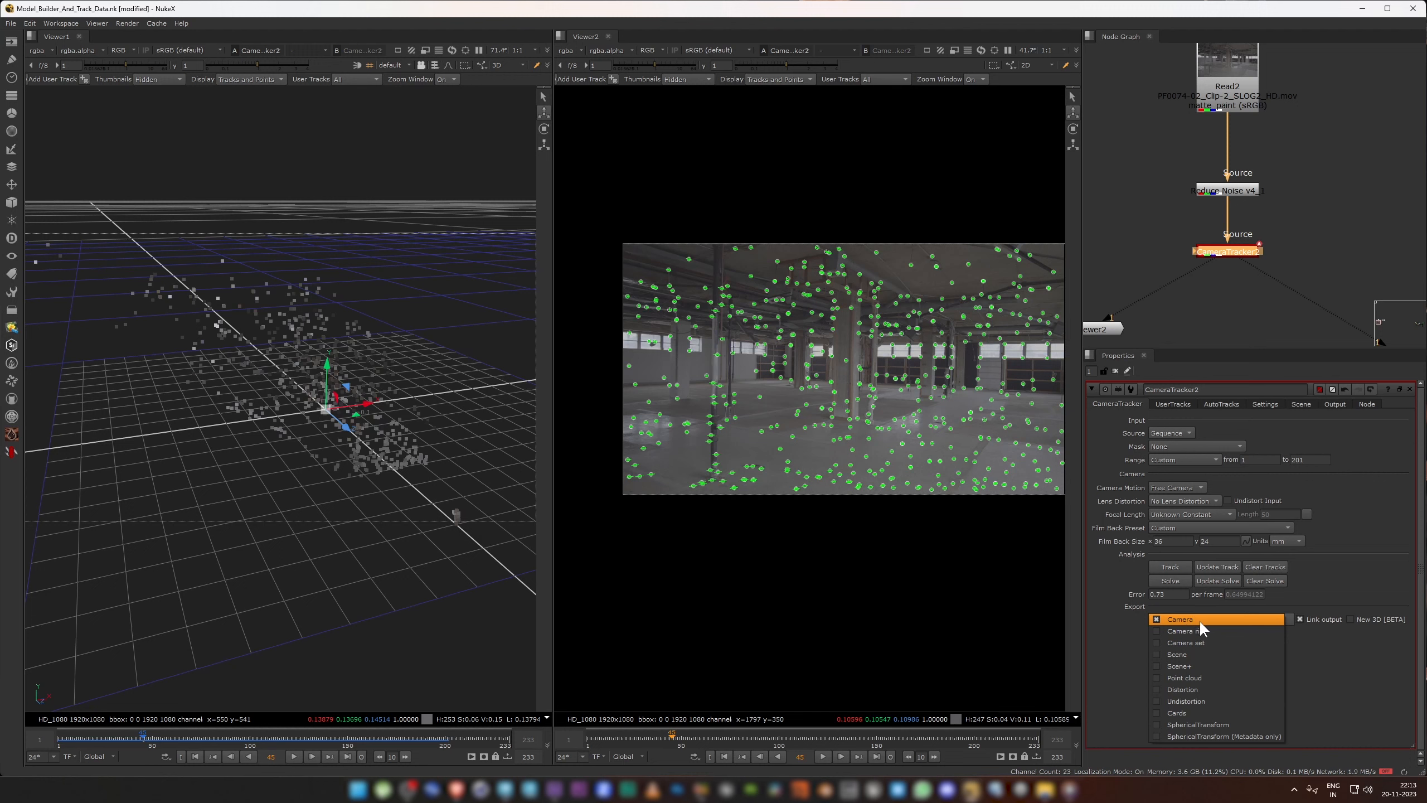
click(1195, 653)
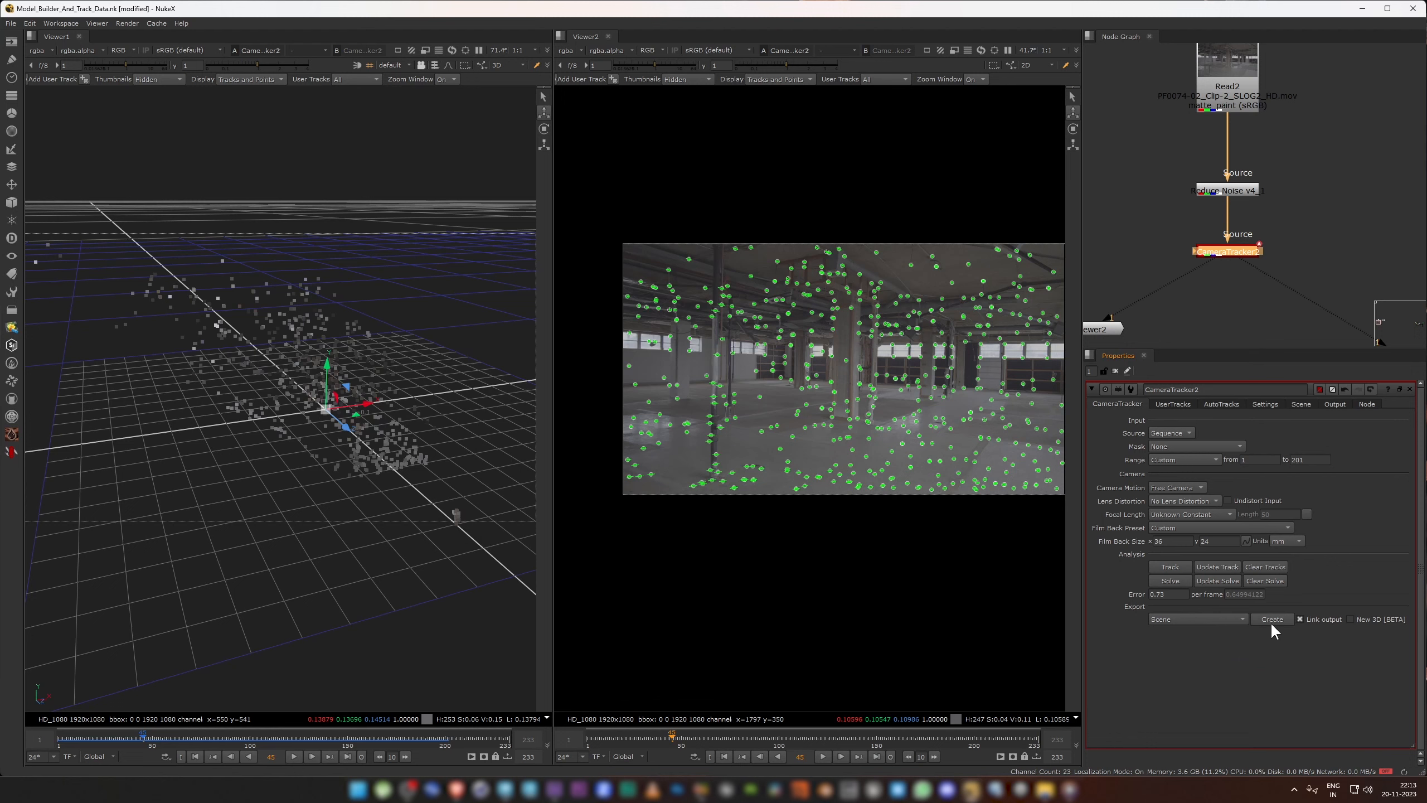
click(1285, 619)
middle_drag(1234, 301, 1251, 102)
scroll(1251, 102, down, 2)
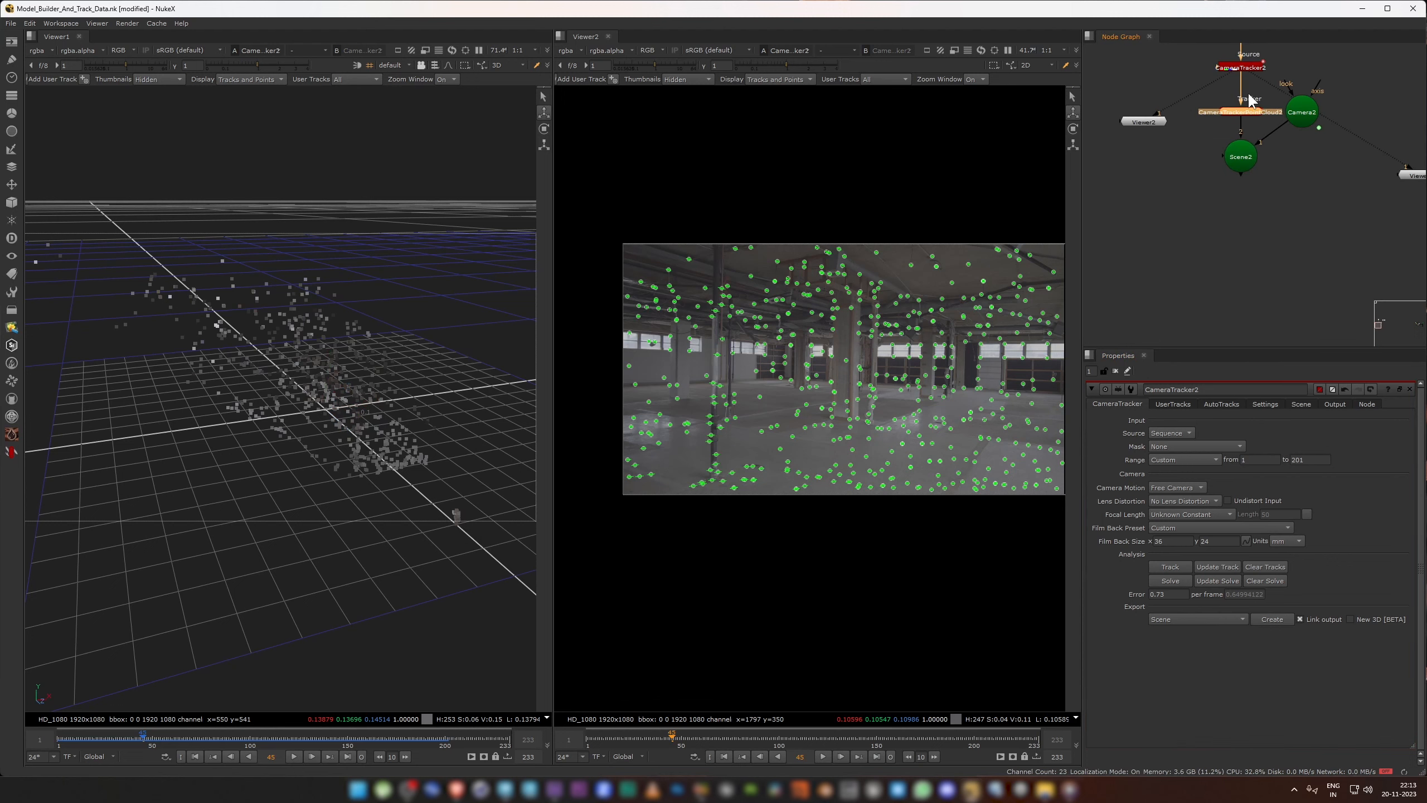
Step: Arrange the exported point cloud and scene nodes below CameraTracker2, with Camera2 off to the side of Scene2
middle_drag(1244, 150, 1239, 187)
drag(1191, 173, 1271, 215)
key(1)
scroll(1198, 228, up, 1)
middle_drag(1198, 228, 1190, 297)
click(1233, 200)
drag(1311, 193, 1343, 197)
key(ctrl+z)
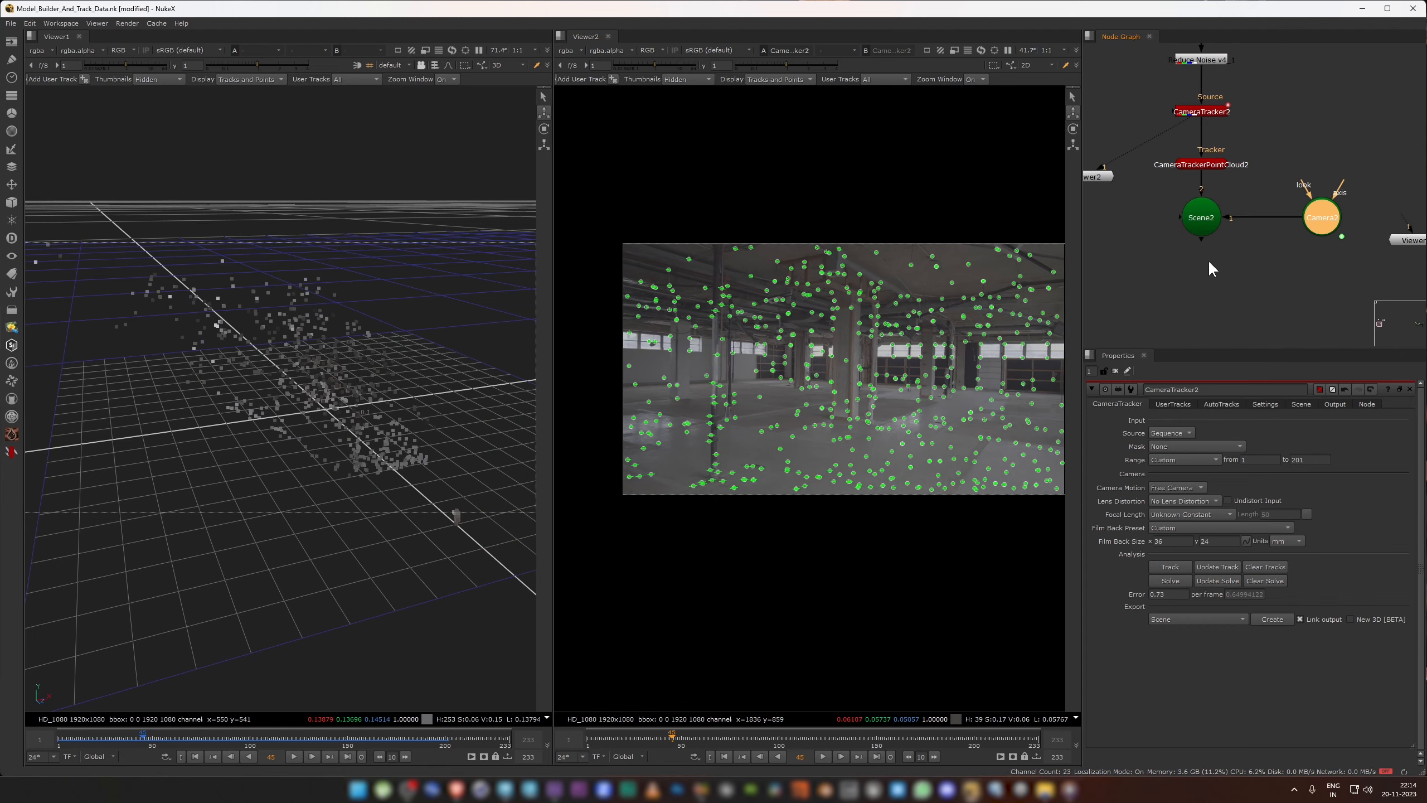
middle_drag(1209, 259, 1258, 267)
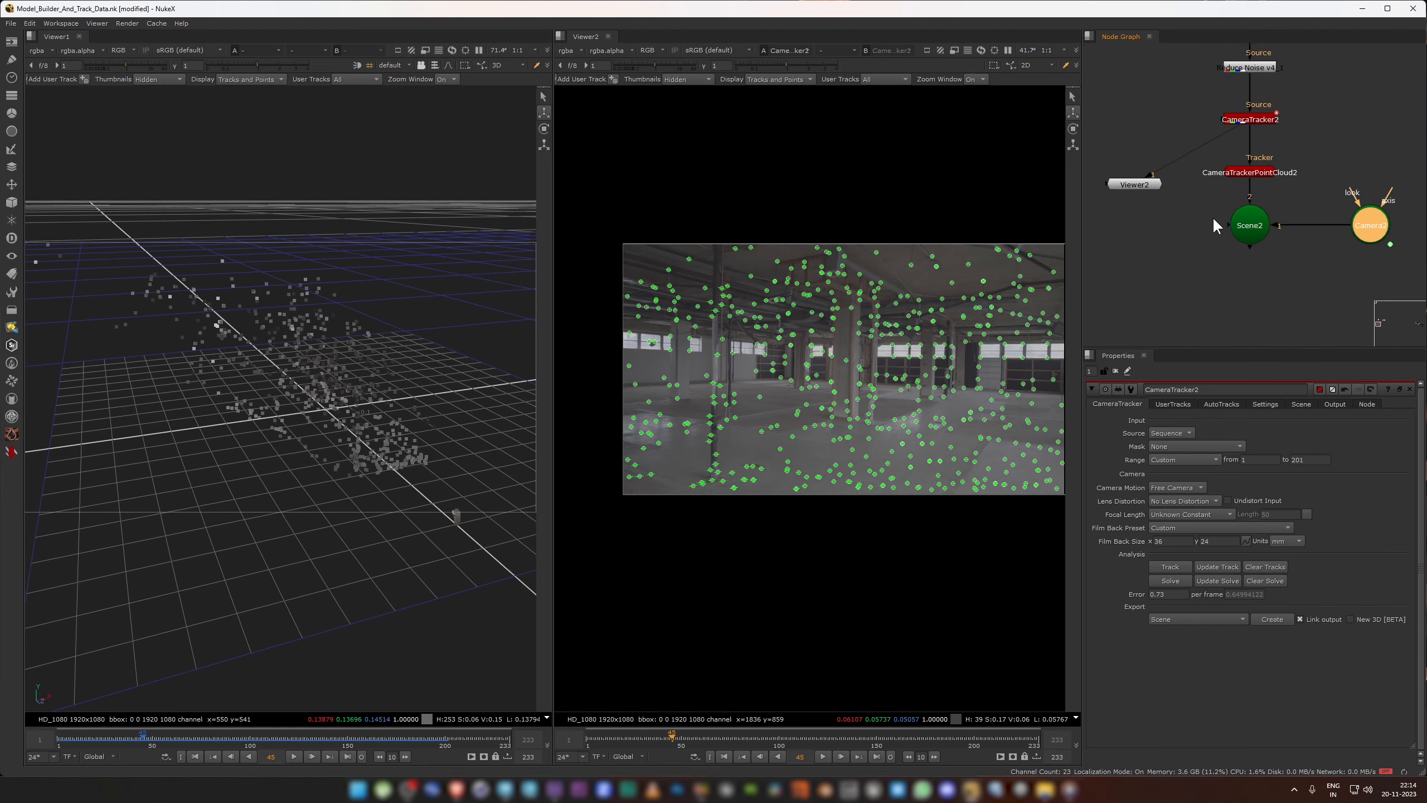
Step: View Scene2 in Viewer1 and inspect the exported camera and point cloud in 3D
click(1251, 227)
key(1)
ctrl+drag(274, 373, 309, 383)
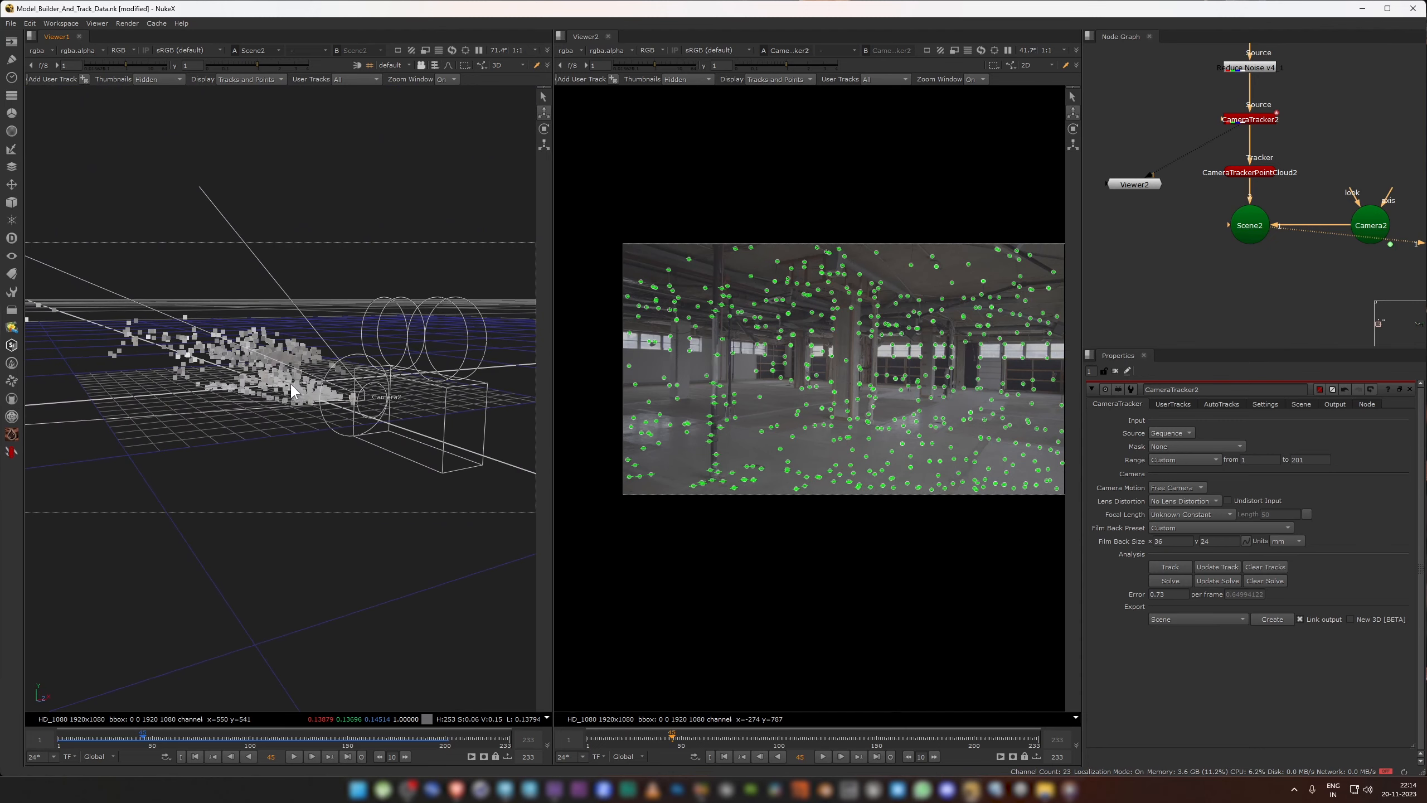
scroll(319, 396, down, 3)
ctrl+drag(318, 400, 313, 474)
scroll(1192, 272, up, 1)
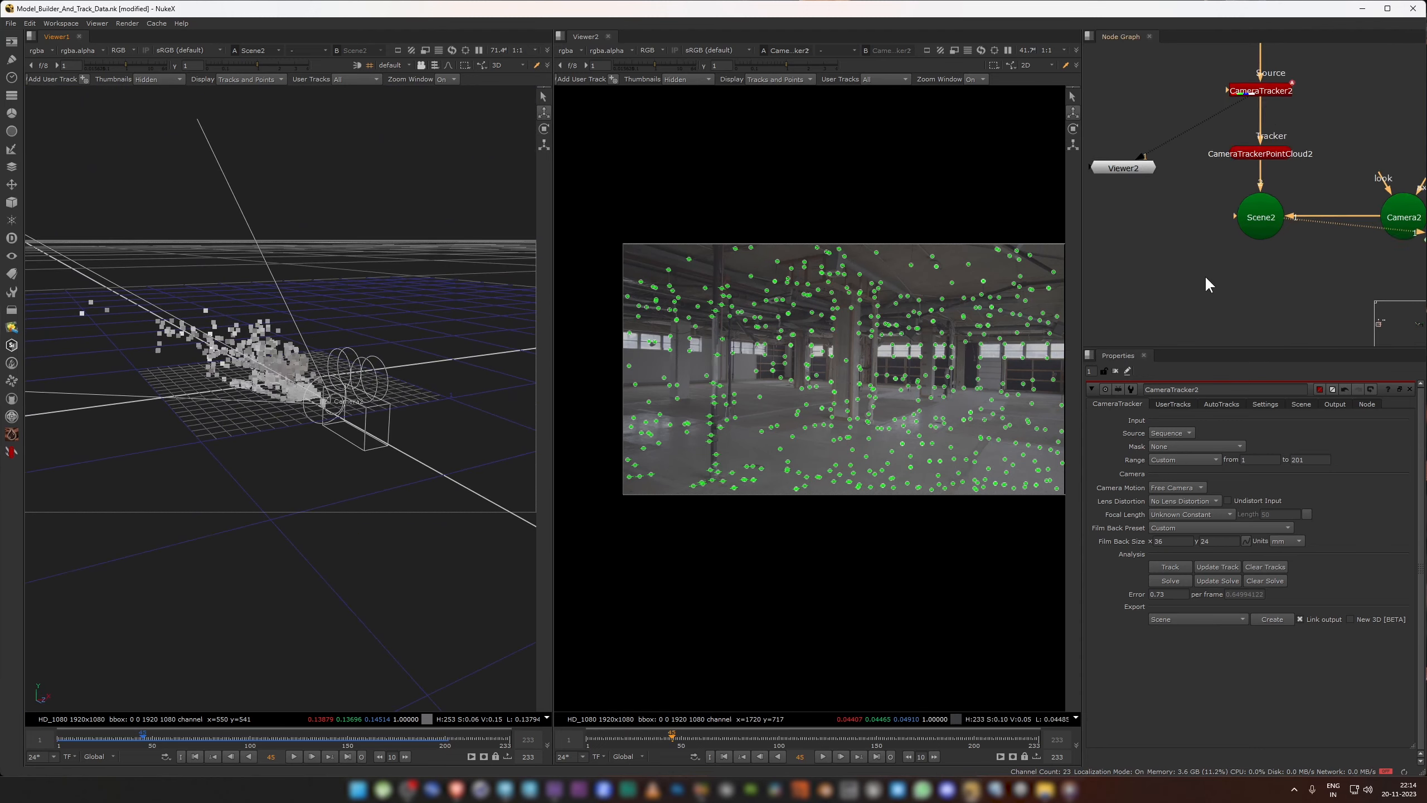
Step: Add a WriteGeo node, connect its input to Scene2 and show it in Viewer1
middle_drag(1204, 274, 1180, 269)
key(Tab)
text(w)
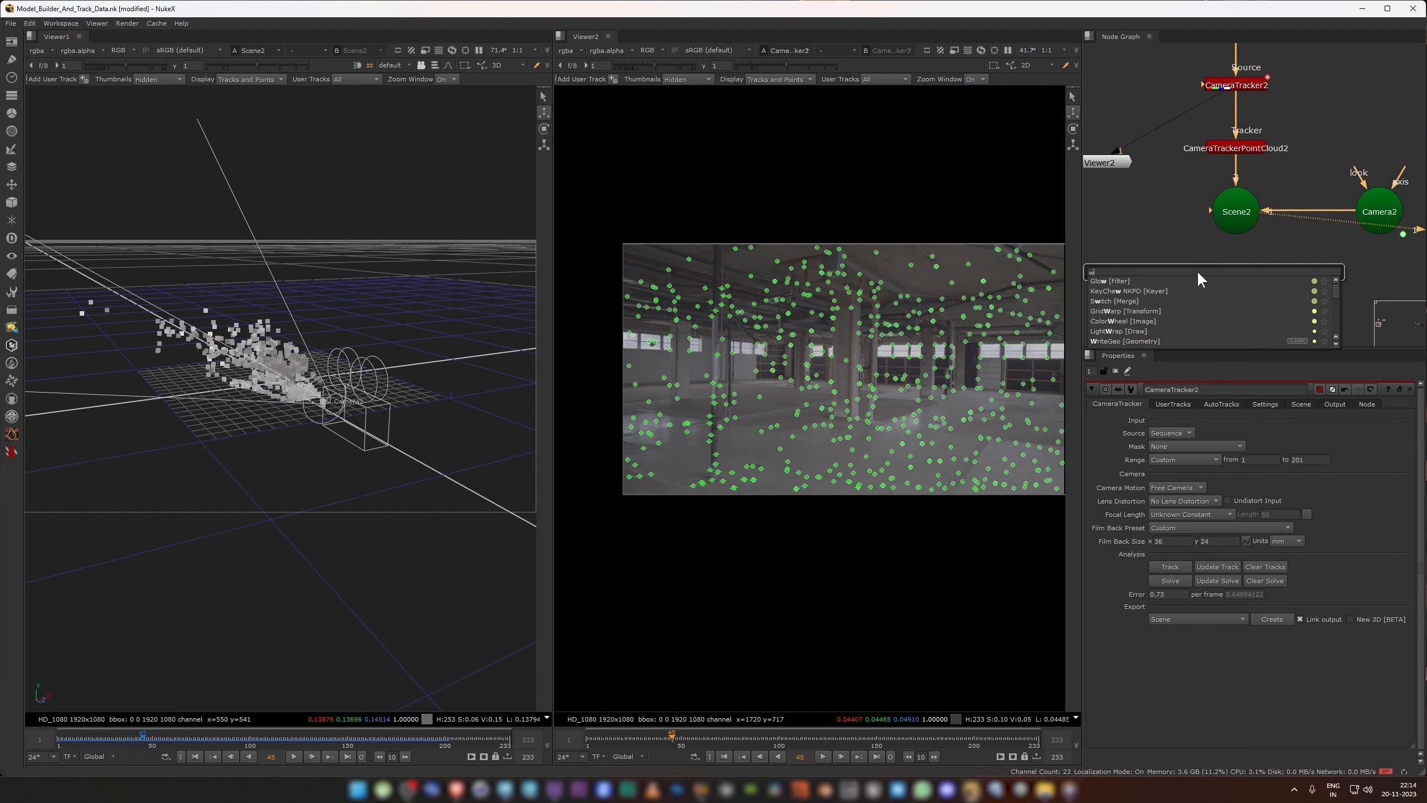
text(rite)
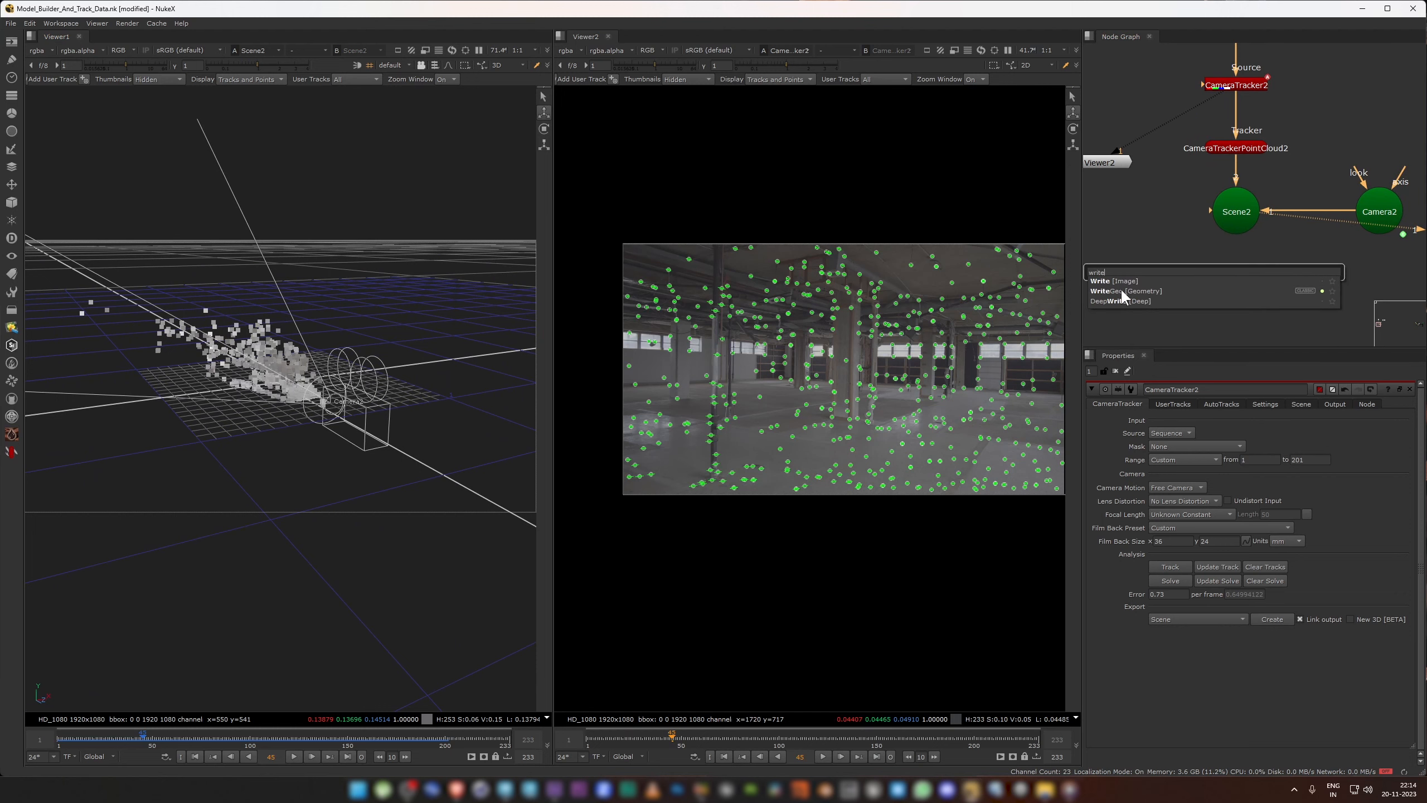
click(1130, 291)
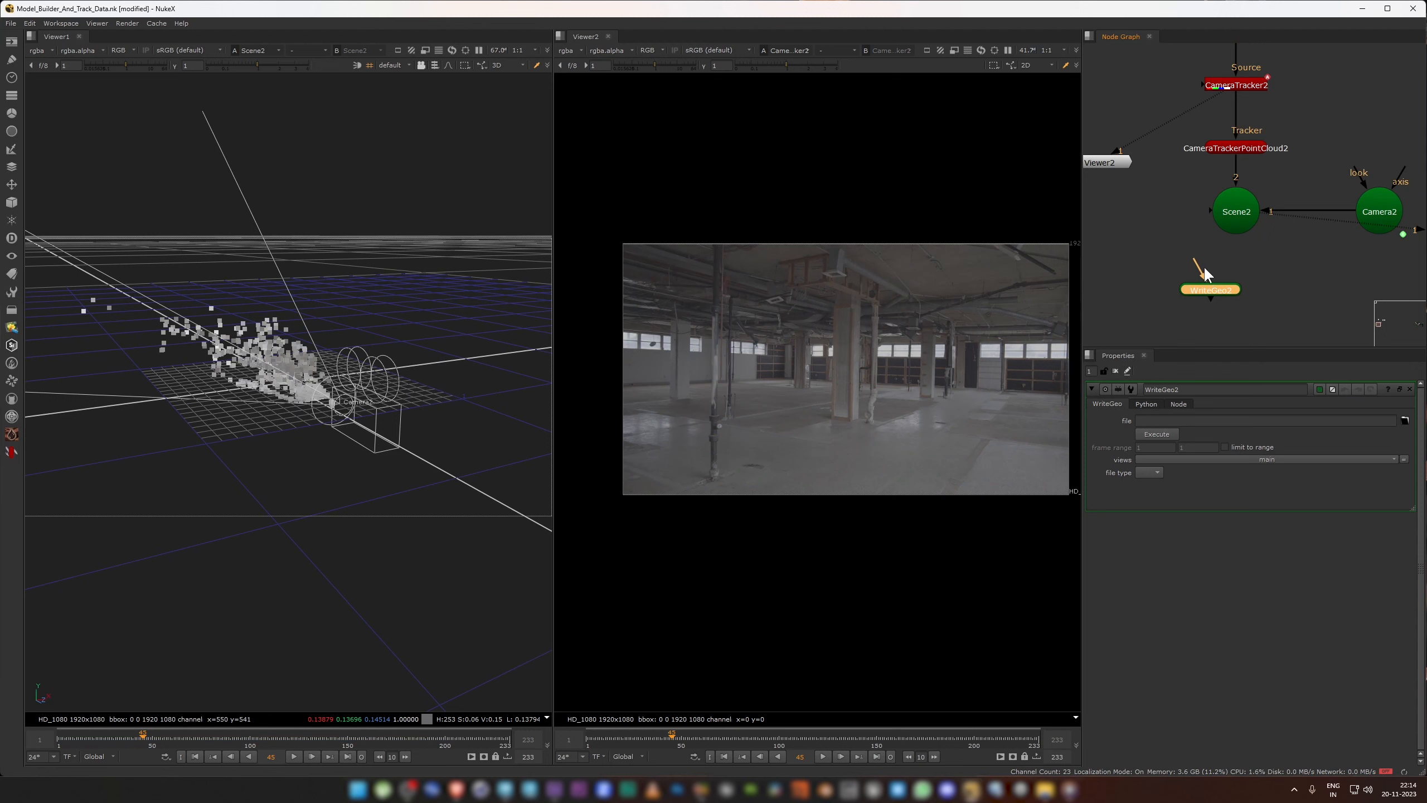
drag(1204, 265, 1253, 231)
key(1)
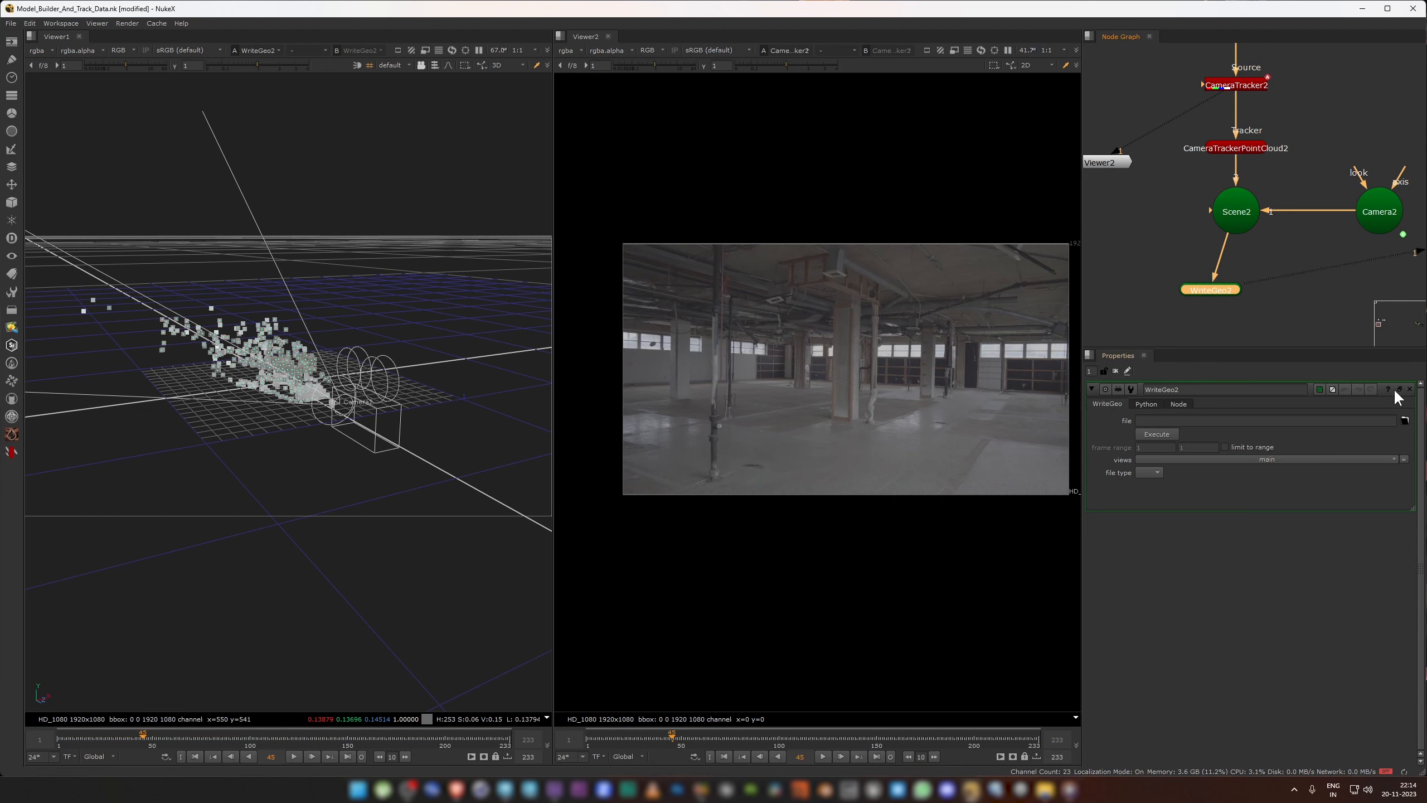
Step: Set the WriteGeo output file to Tracking_Data_N.fbx in the D:/TUTORIAL_FOR_YOUTUBE/Model_Builder_Track_Export folder
click(1326, 421)
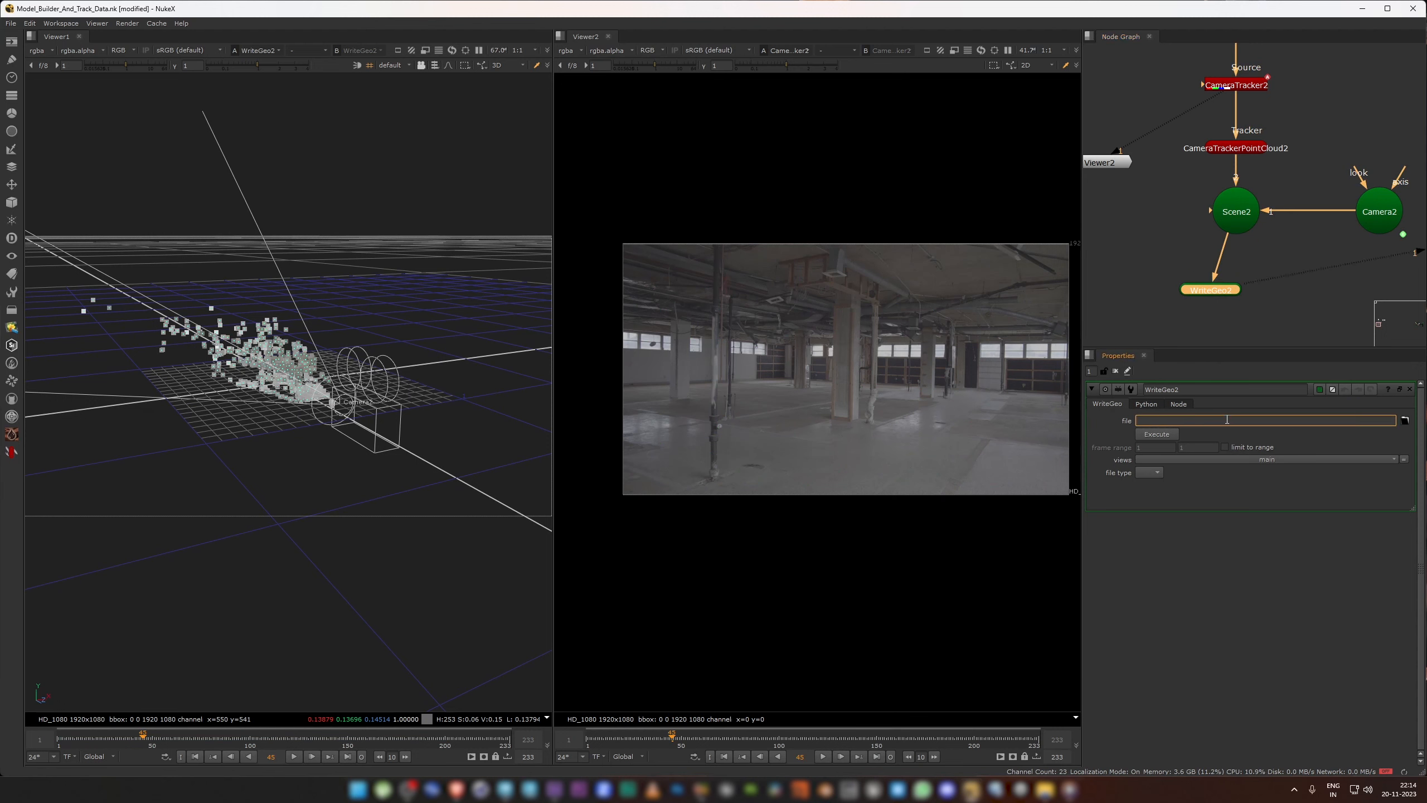
click(1405, 420)
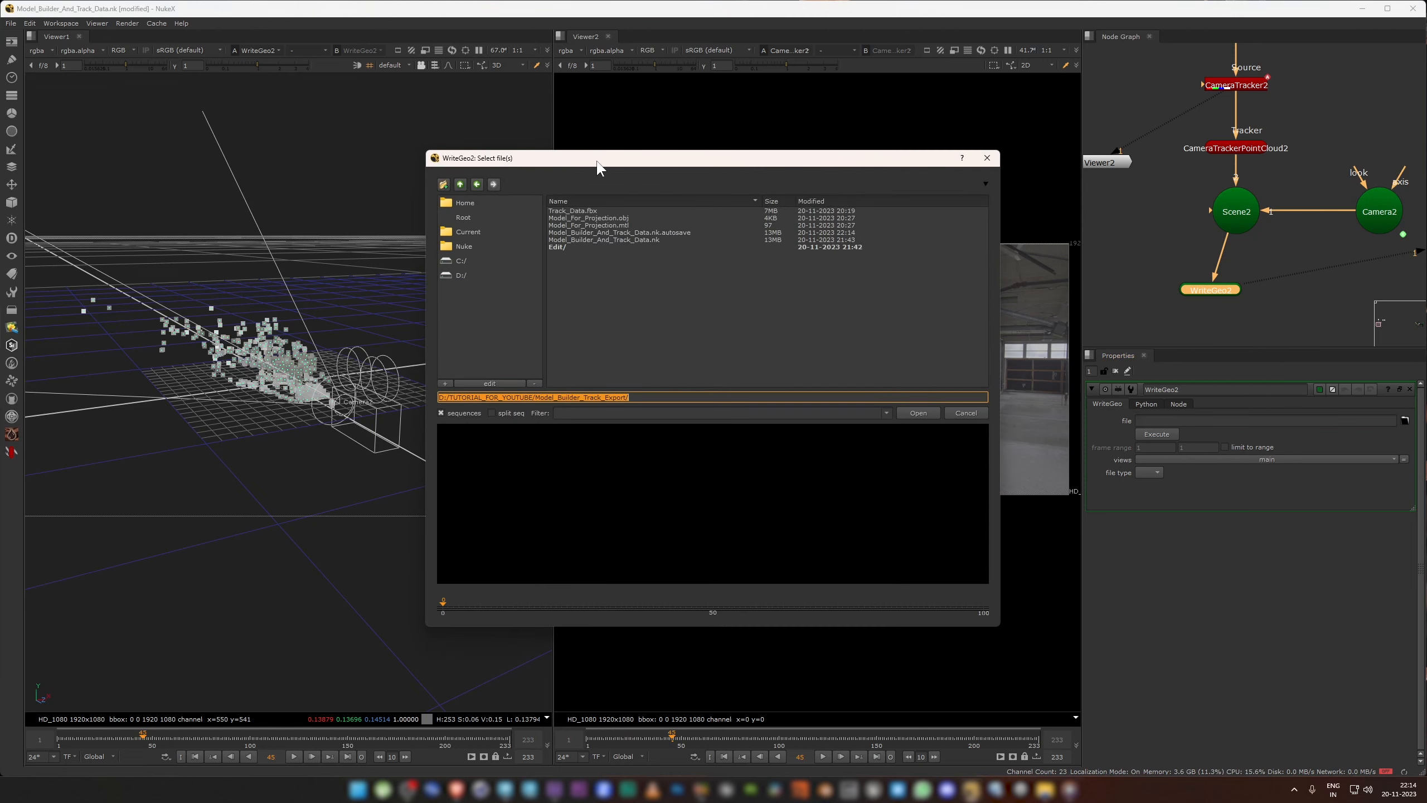
drag(607, 160, 645, 212)
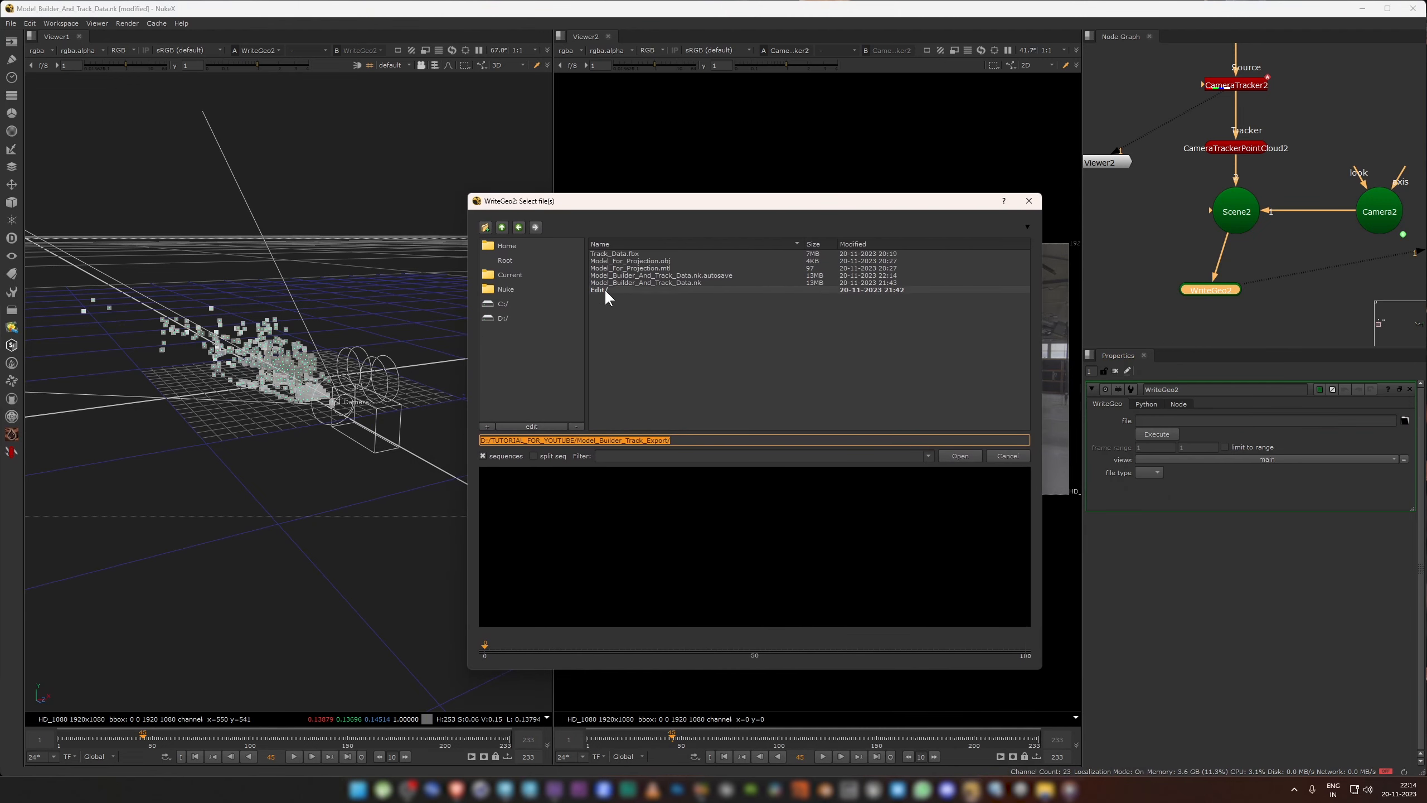
click(698, 436)
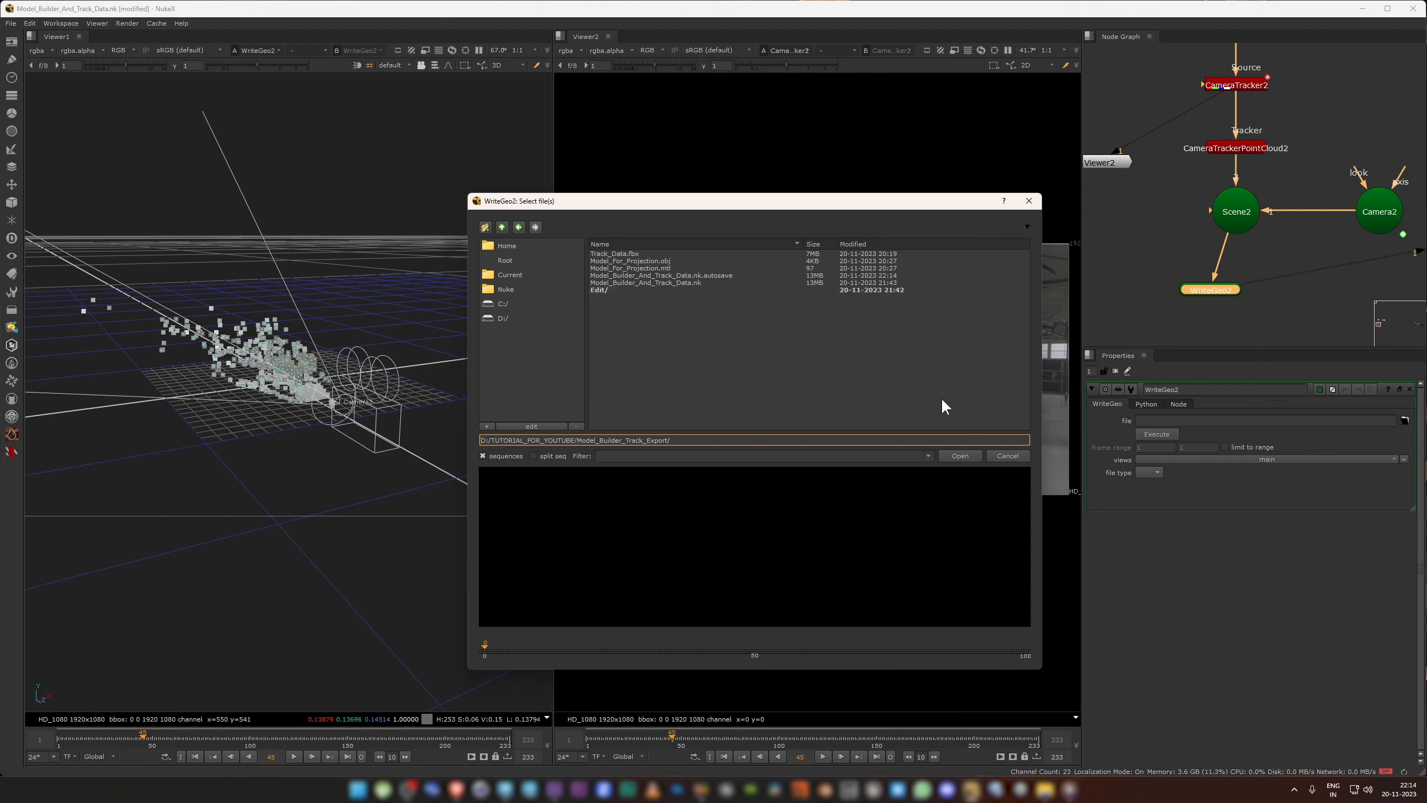
text(Tracking_Data_N.fbx)
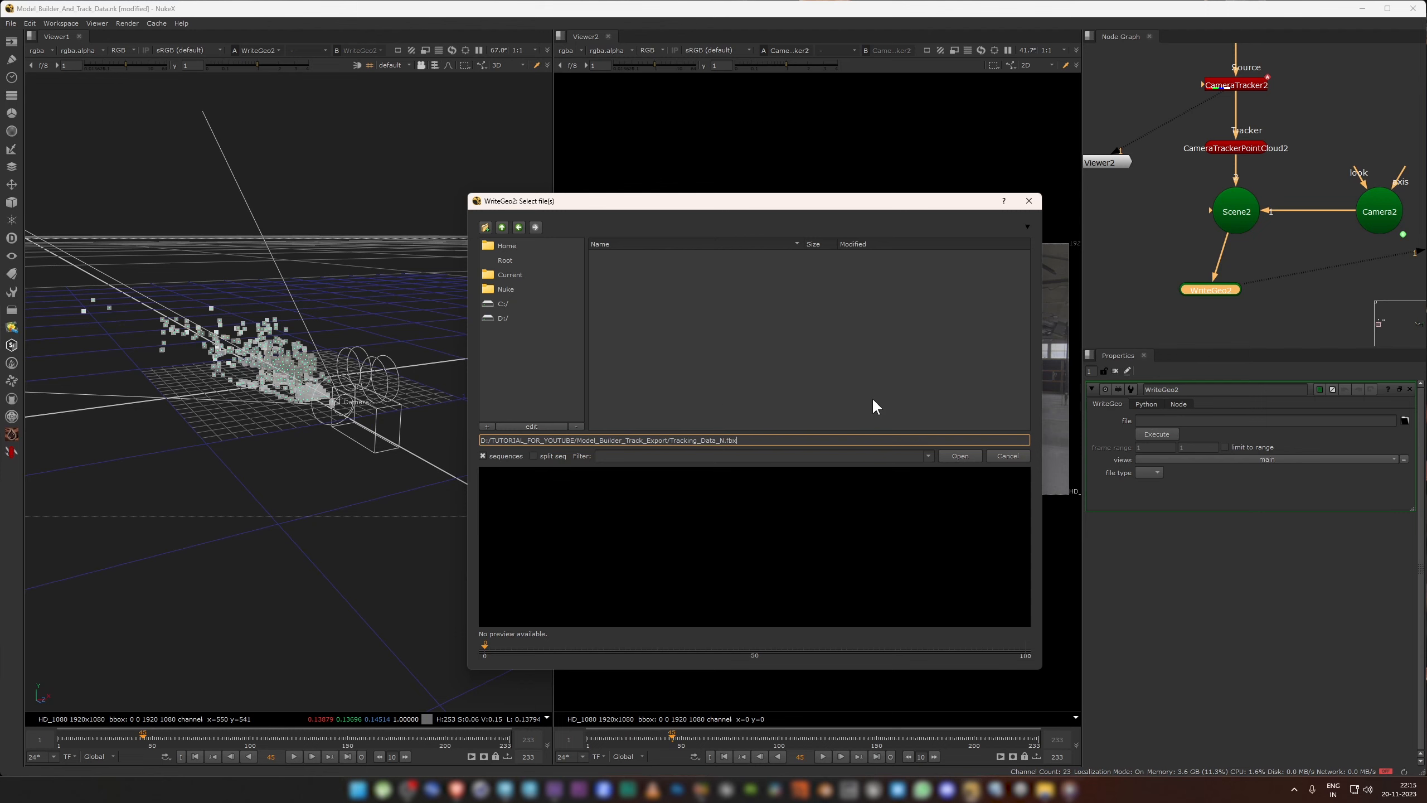
click(958, 455)
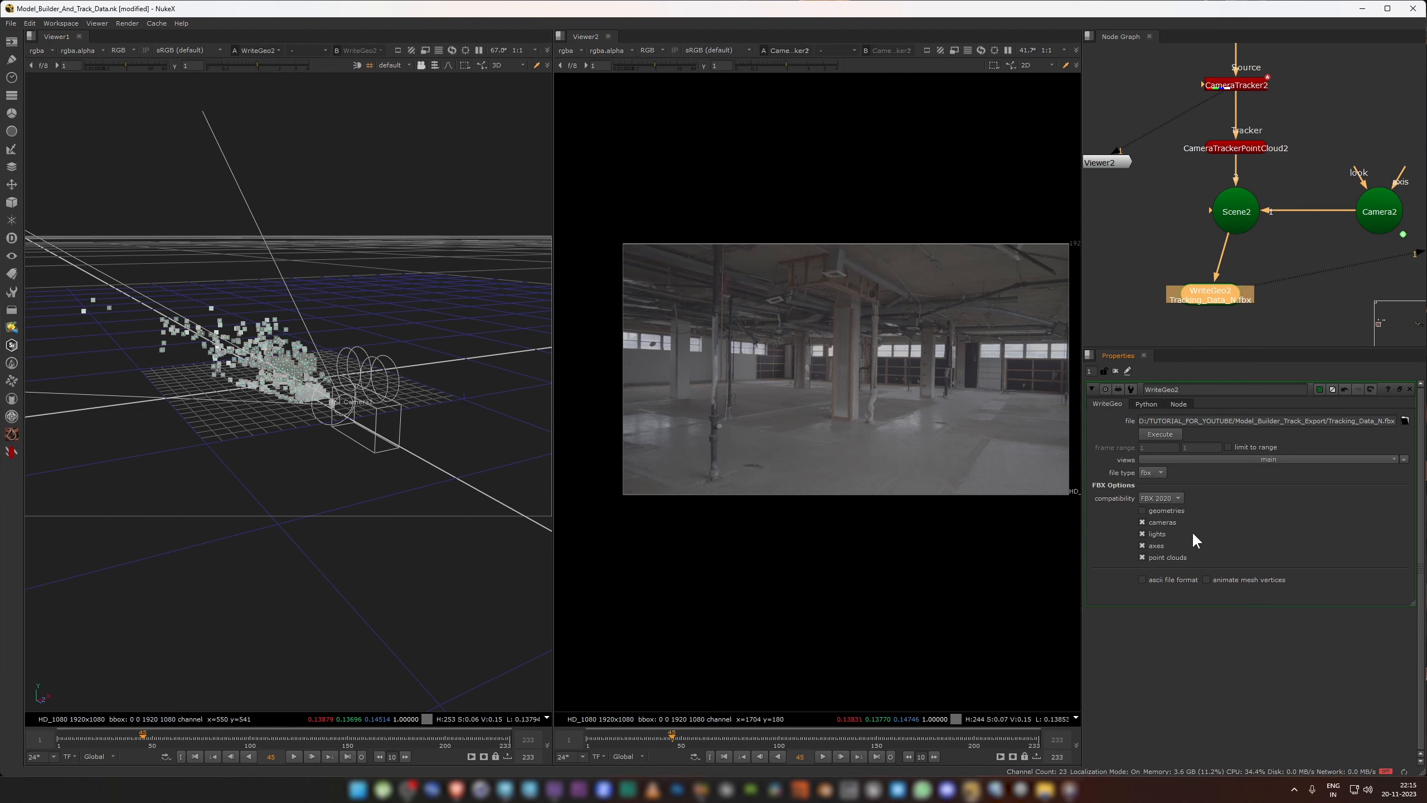
Step: Exclude lights and axes from the FBX, keeping cameras and point clouds, and execute the export for frames 1-201
click(1142, 534)
click(1166, 434)
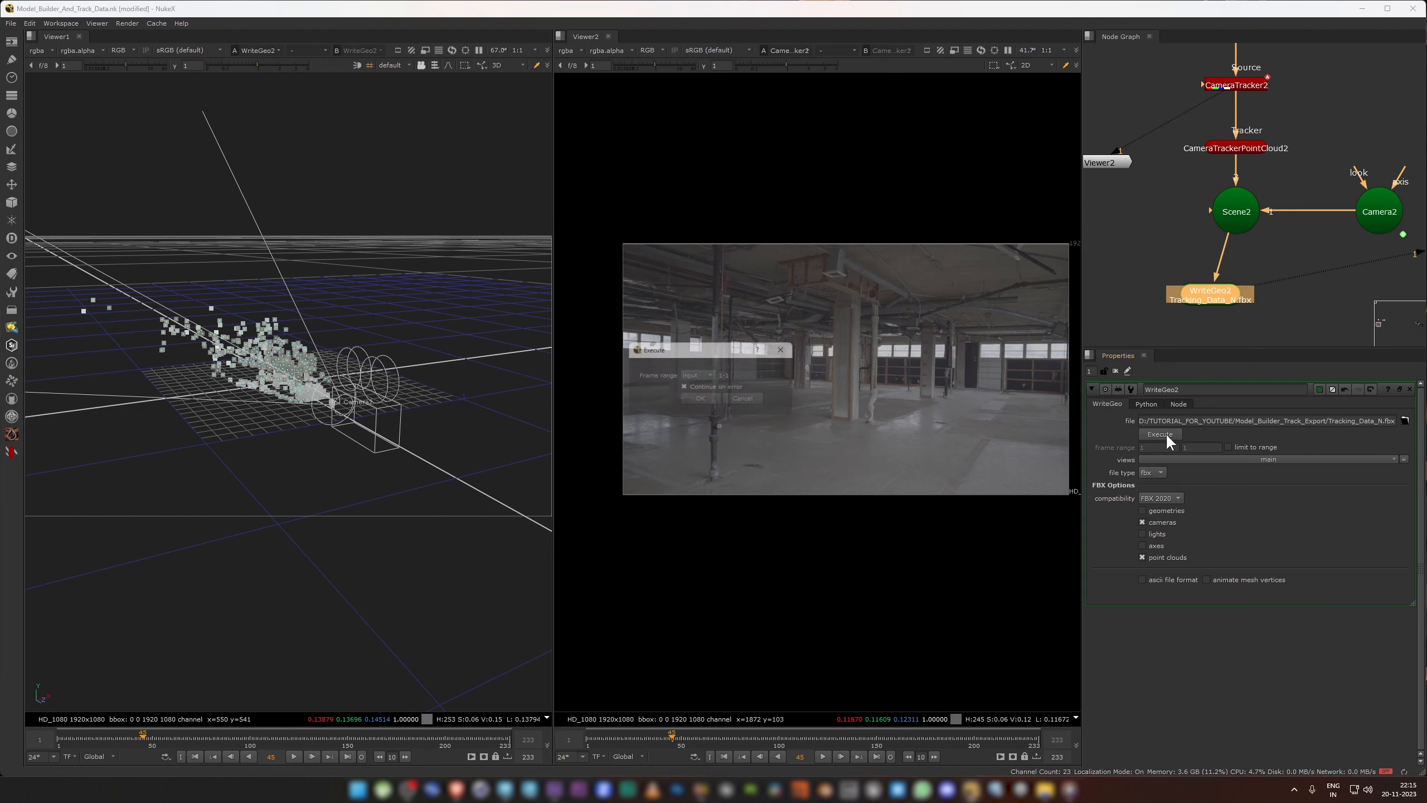
click(711, 377)
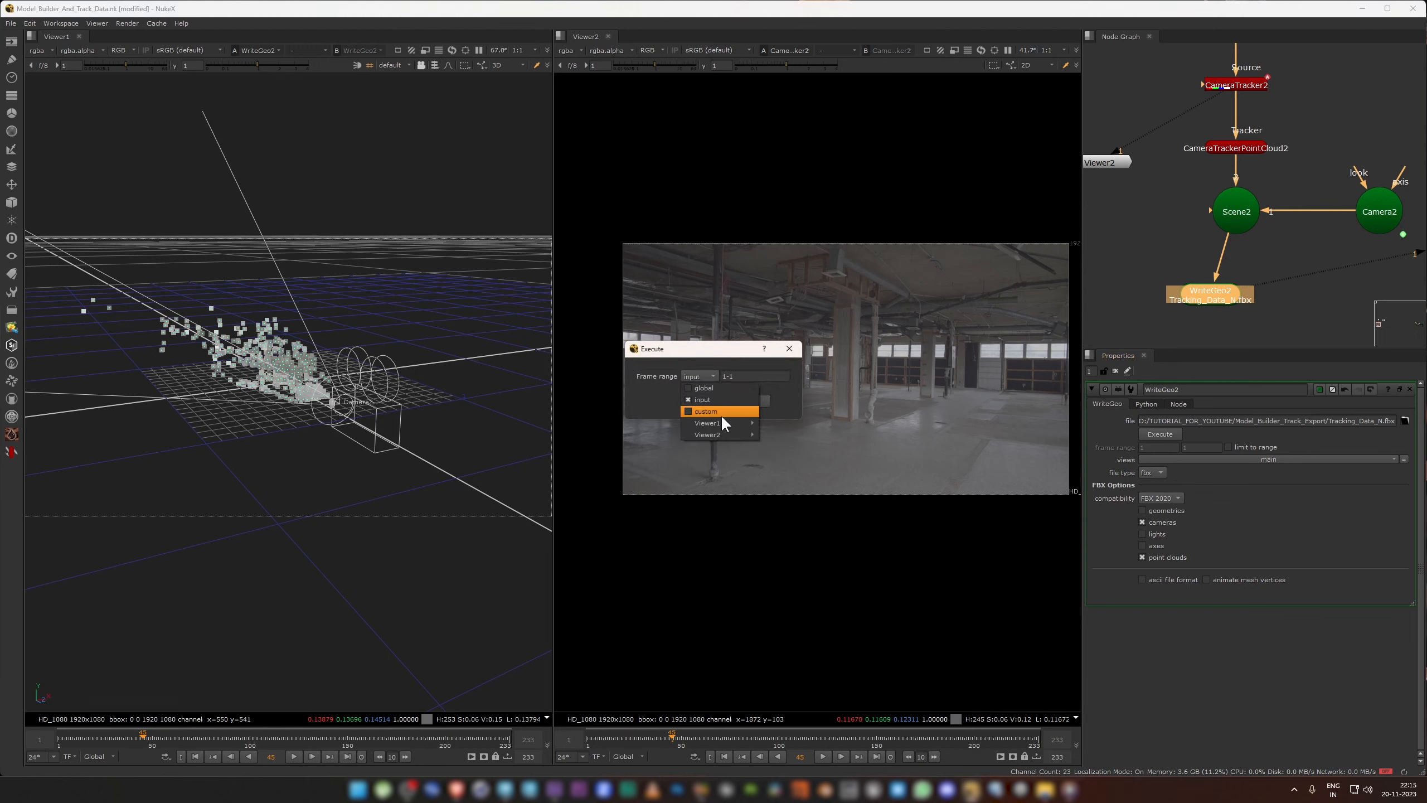
mouse_move(721, 423)
click(783, 424)
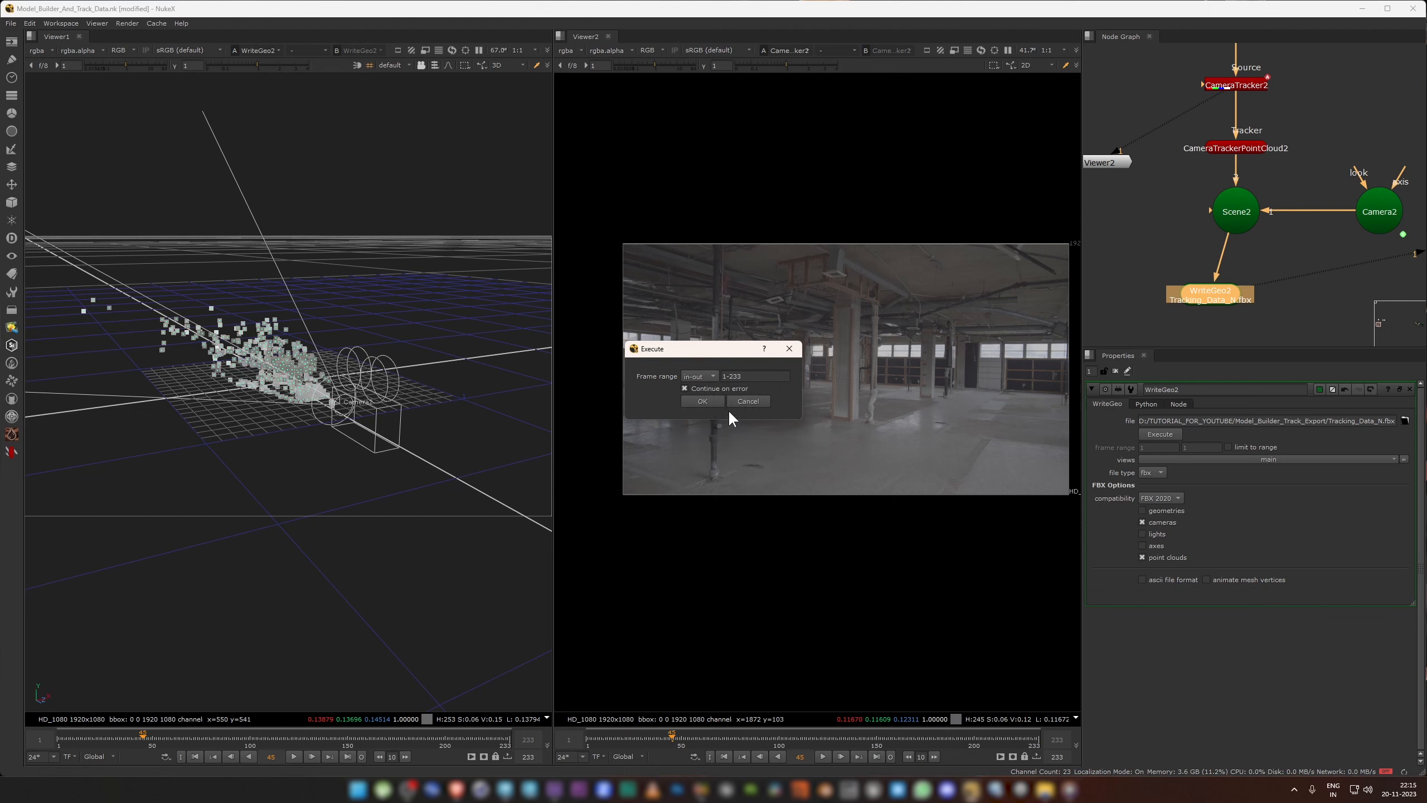
drag(732, 376, 800, 384)
text(01)
click(705, 402)
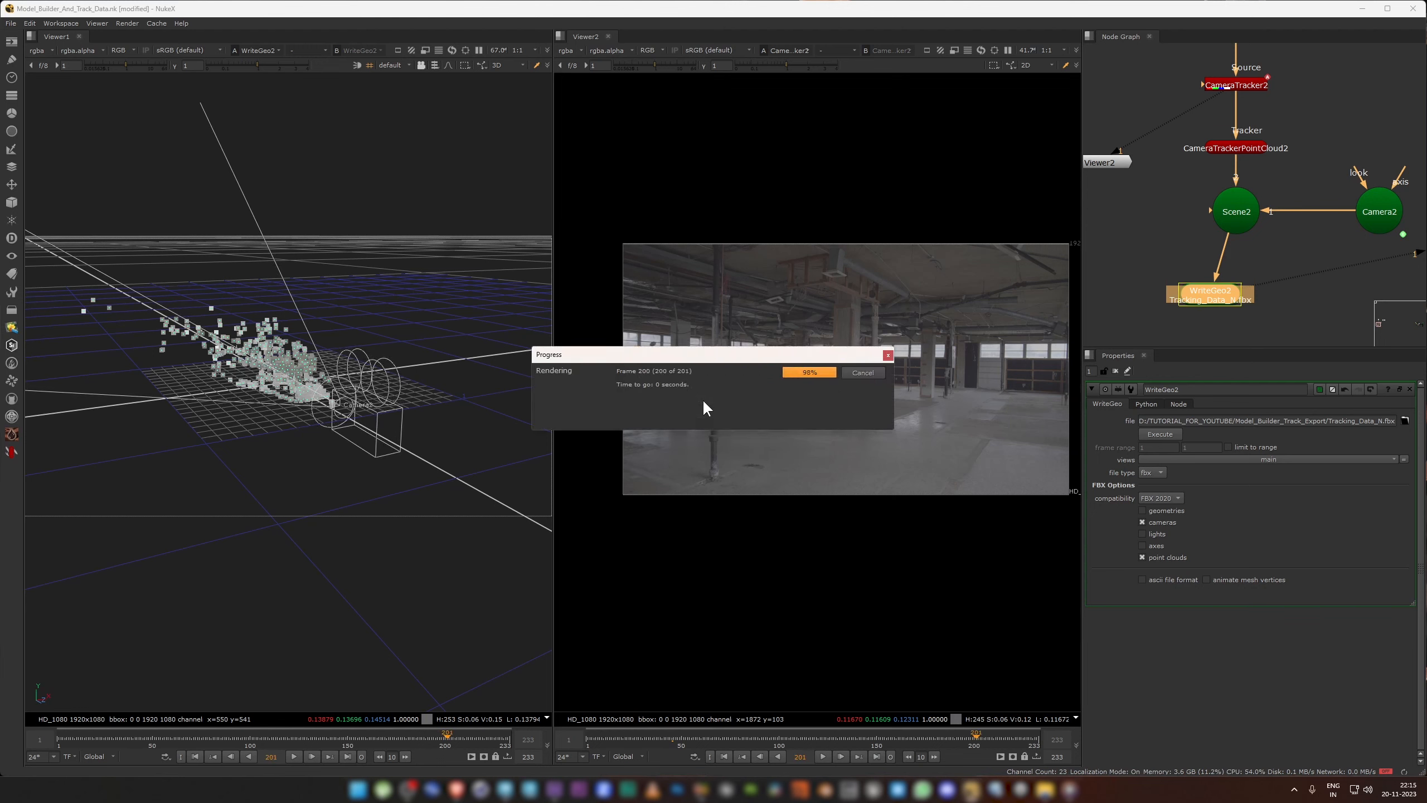
mouse_move(338, 461)
ctrl+mouse_down()
mouse_move(359, 506)
mouse_move(348, 453)
ctrl+mouse_up()
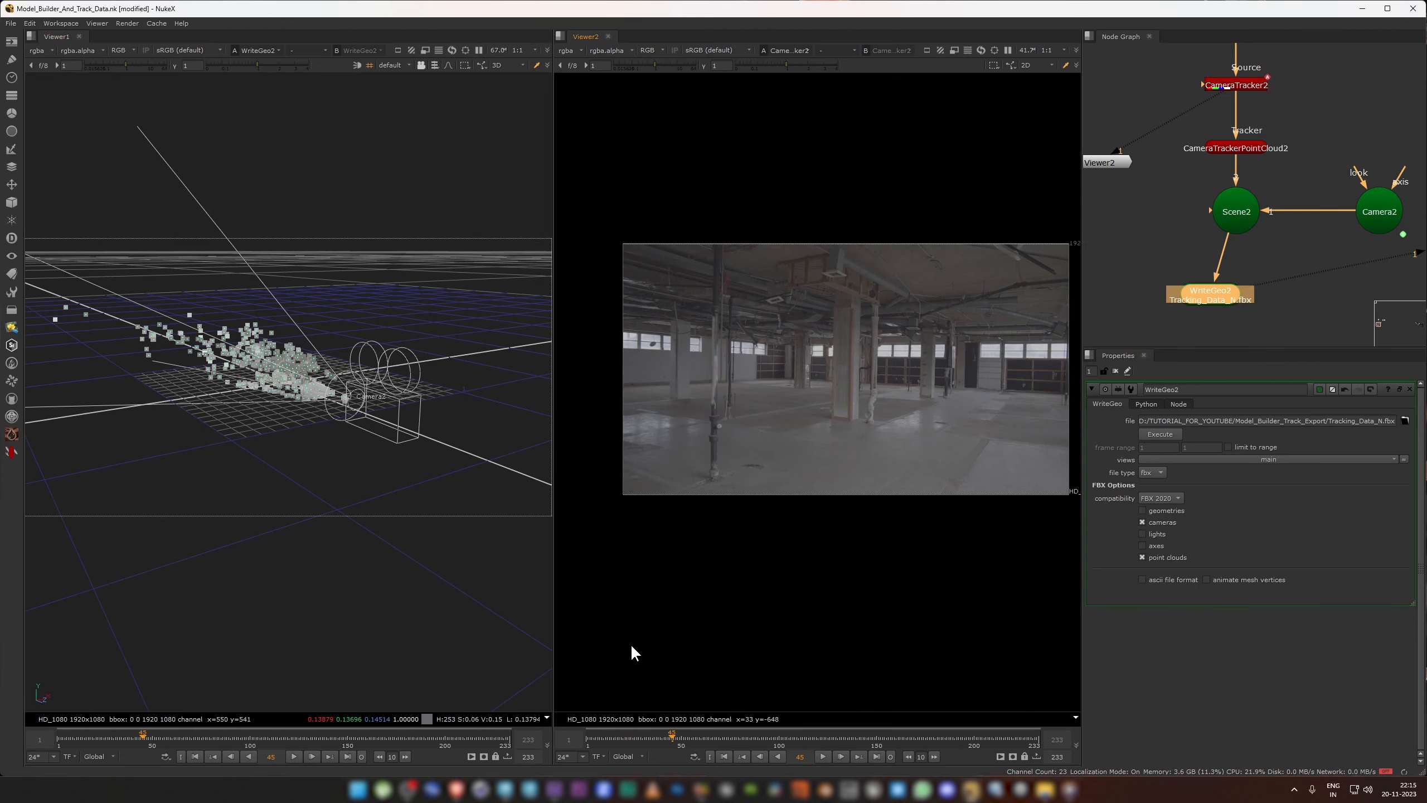
Step: Switch to Maya and check in the Plug-in Manager whether the fbx plug-ins are loaded
click(525, 789)
alt+drag(596, 401, 554, 413)
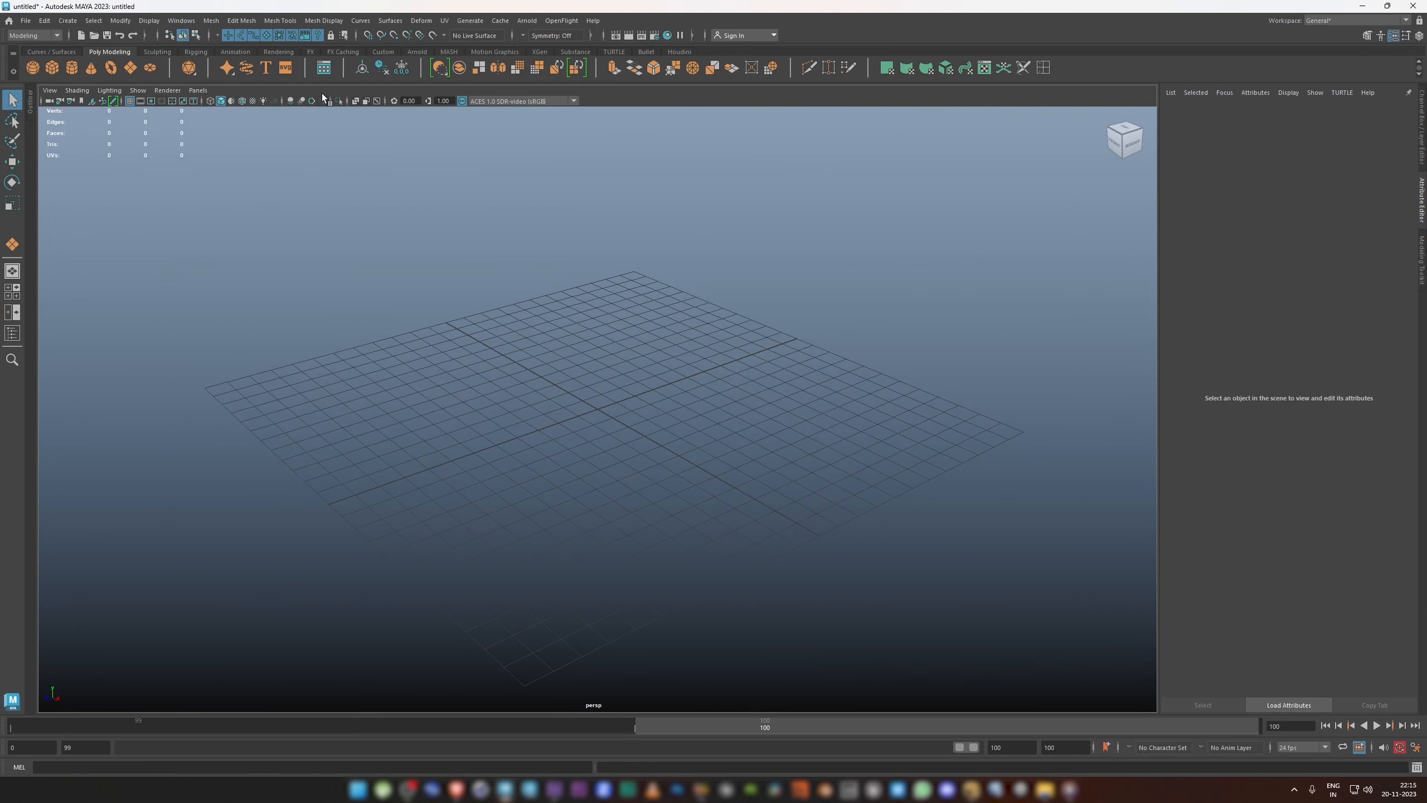
click(181, 20)
mouse_move(225, 143)
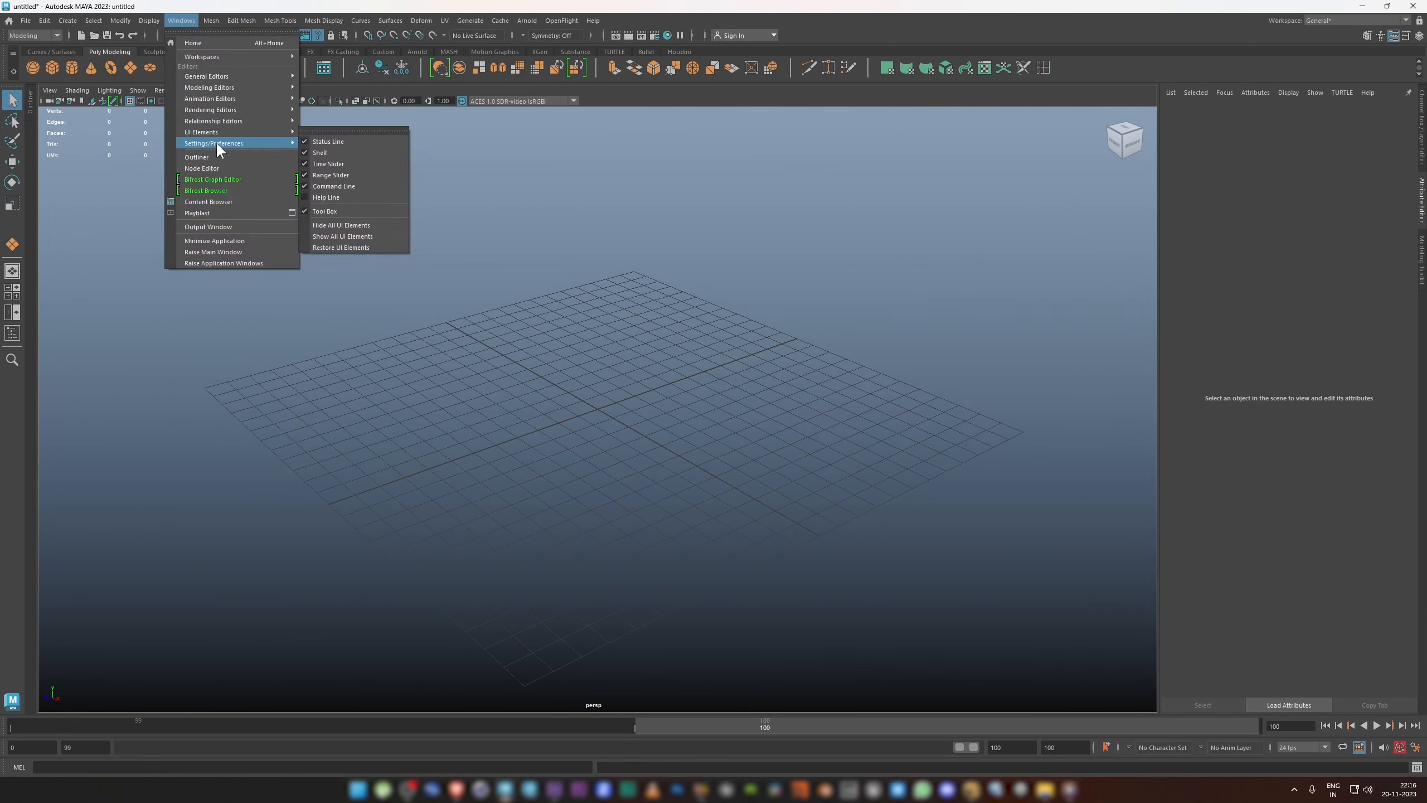
click(337, 228)
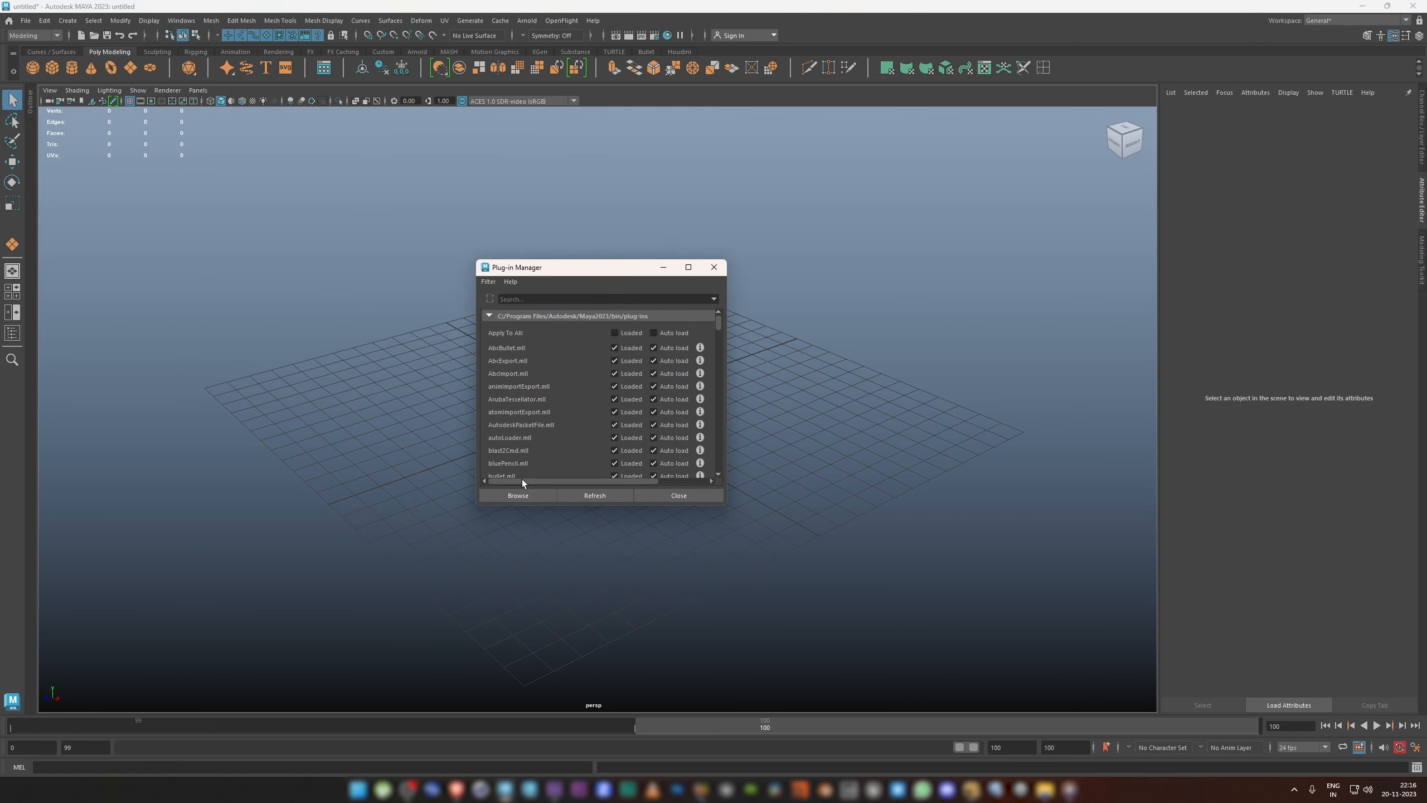
click(534, 299)
text(fbx)
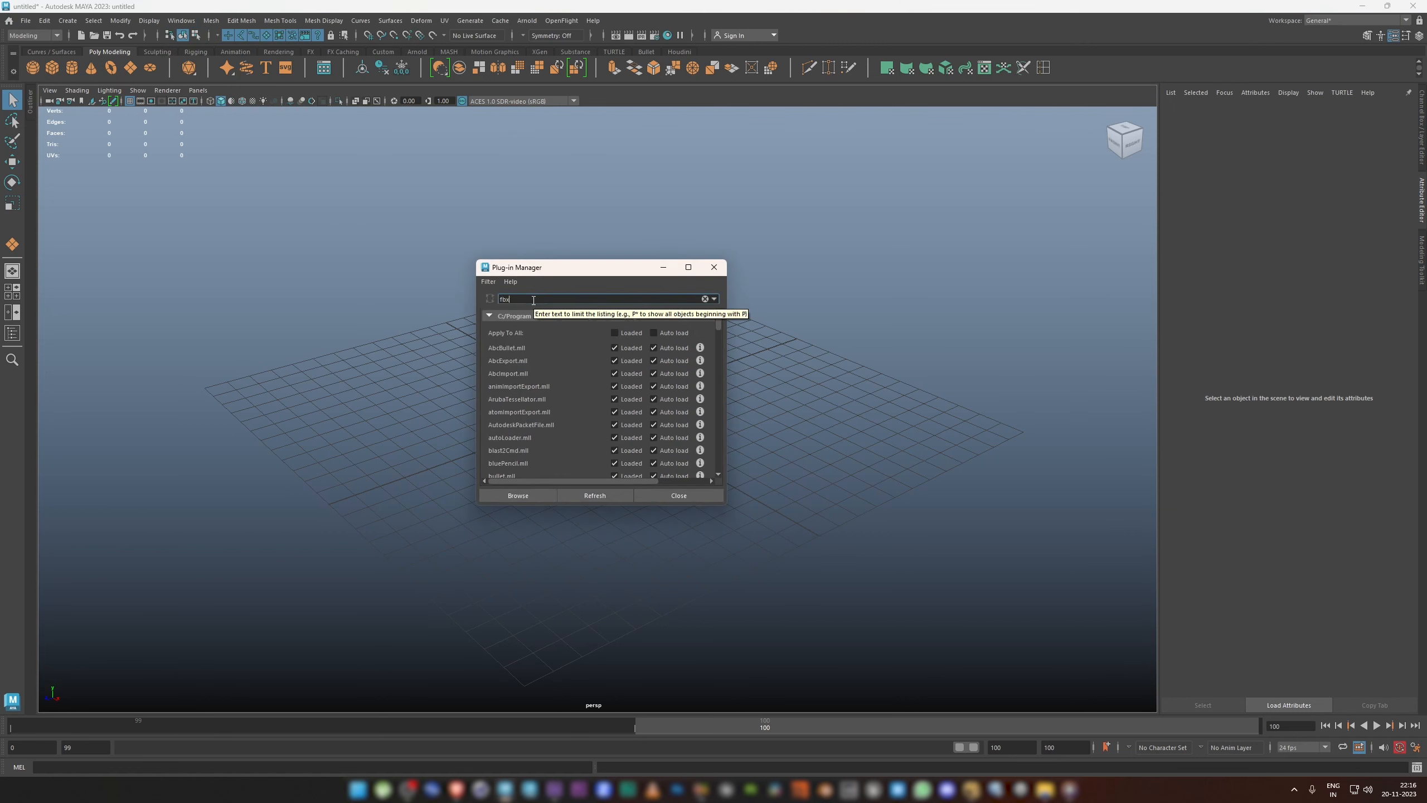
key(Return)
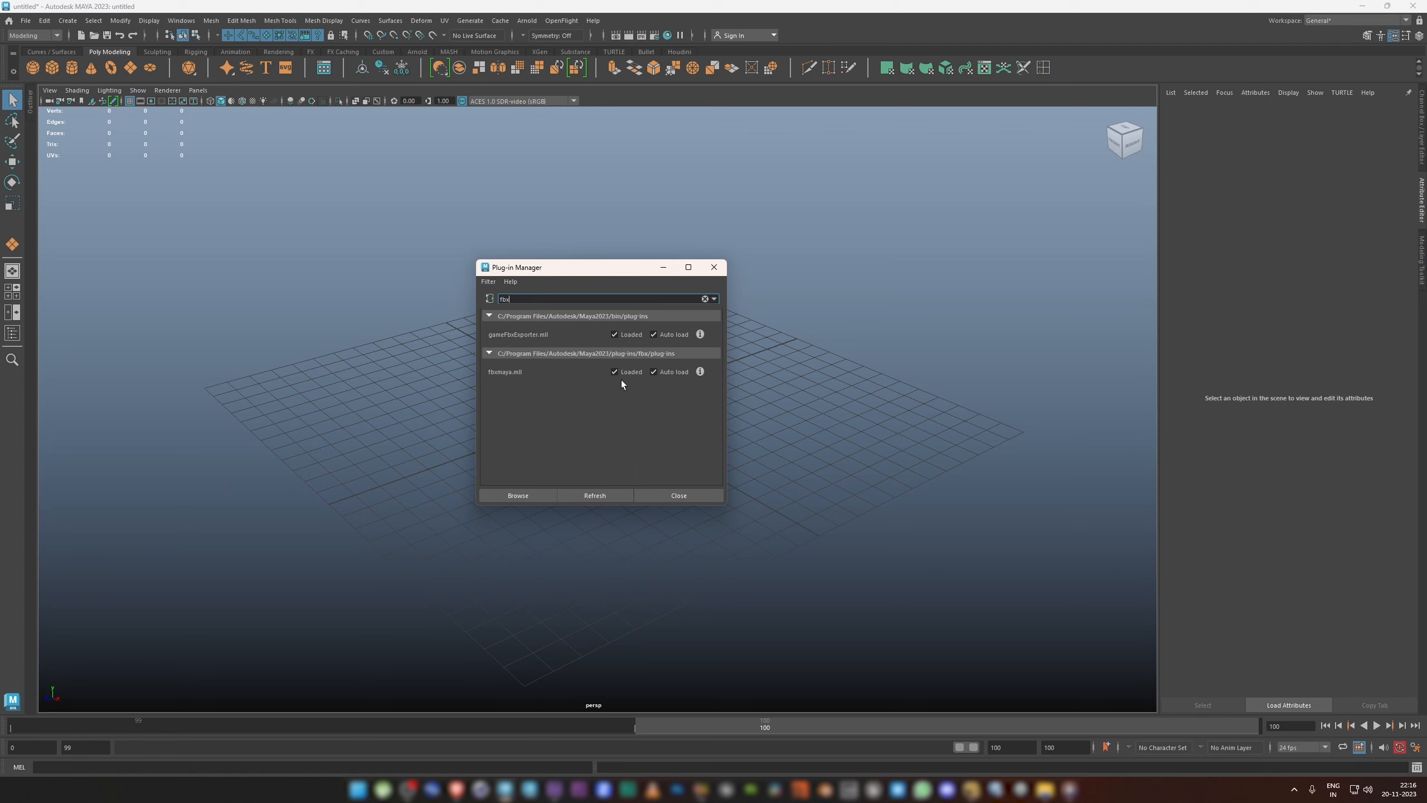
click(677, 496)
Step: Import Tracking_Data_N.fbx from the Model_Builder_Track_Export folder into the empty Maya scene
mouse_move(1046, 789)
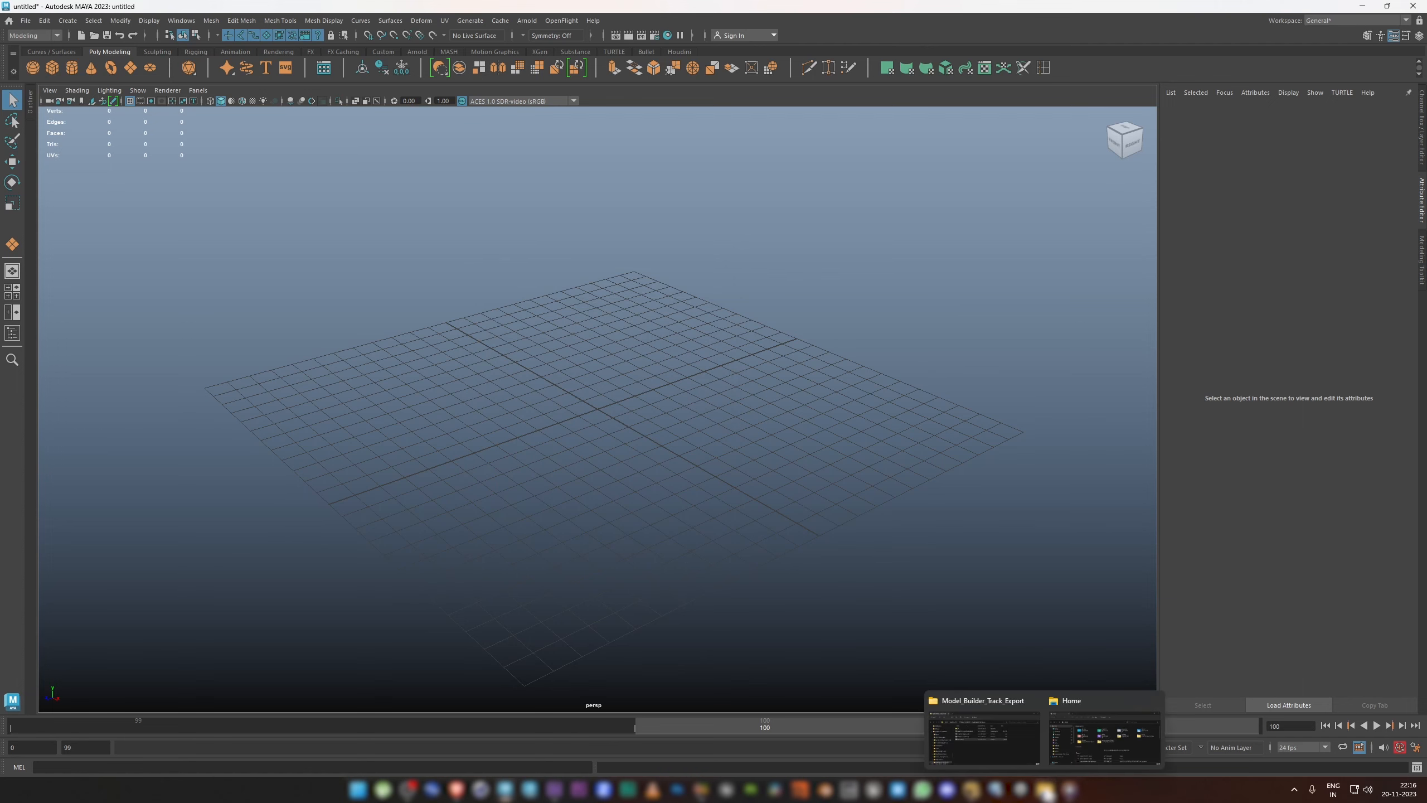
click(1007, 752)
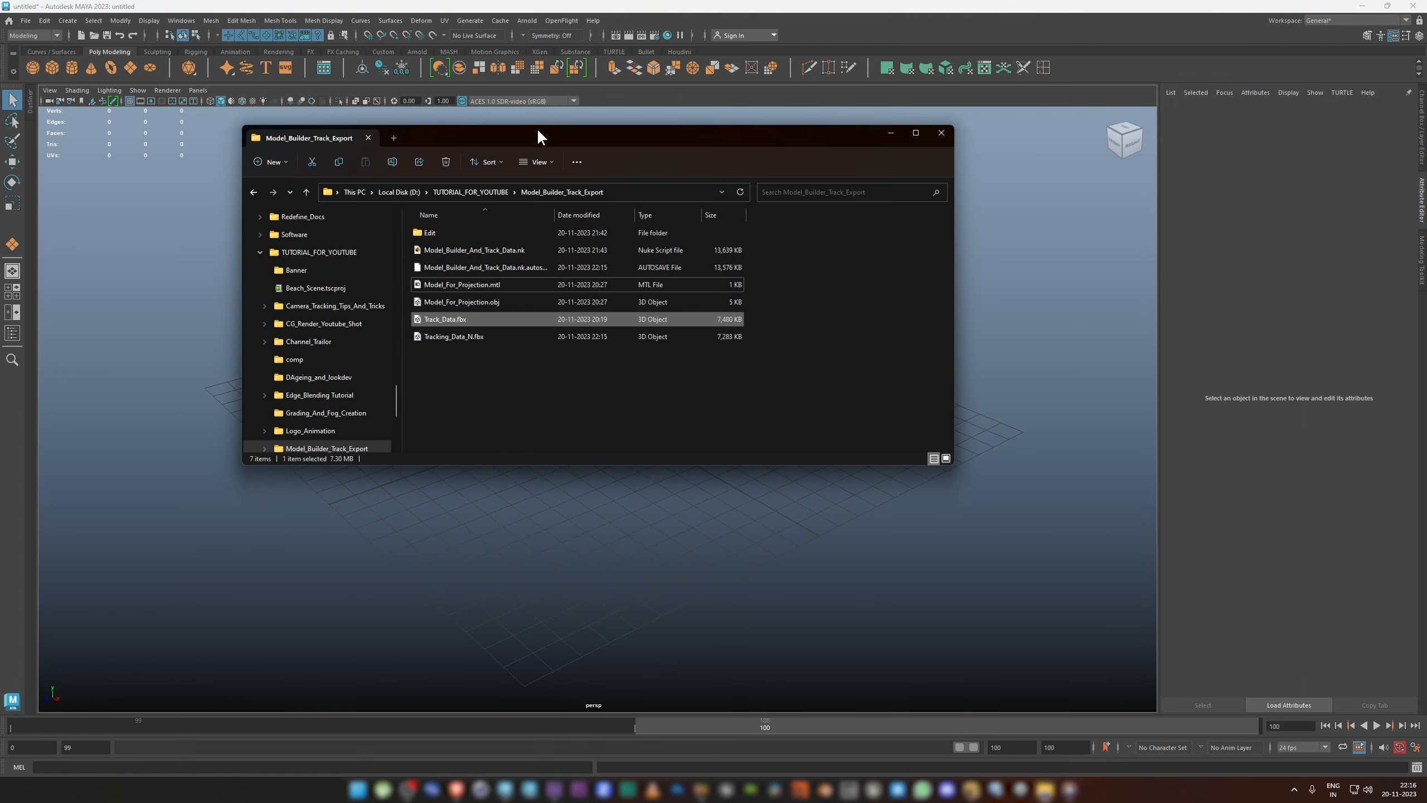
drag(542, 134, 971, 211)
click(975, 460)
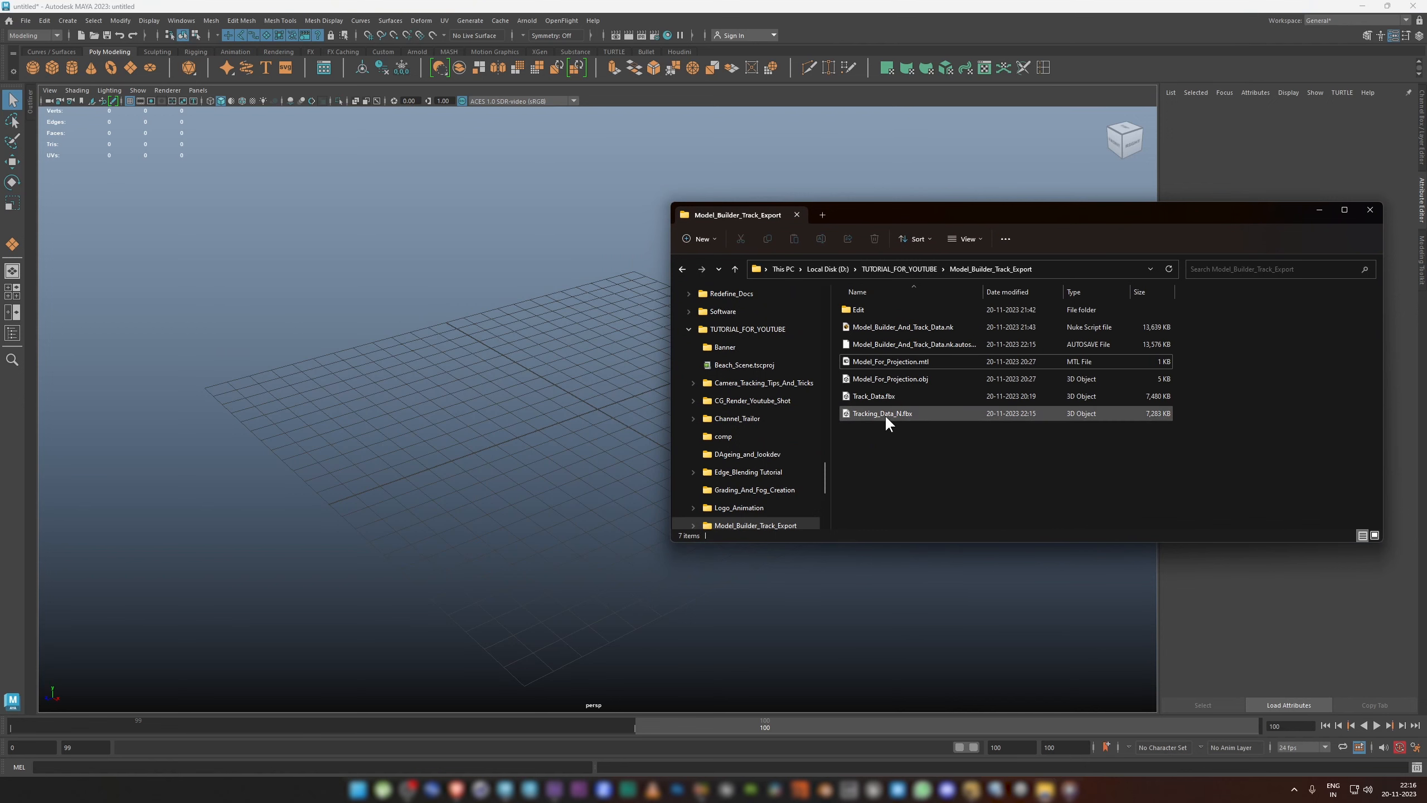
click(846, 416)
drag(884, 411, 567, 453)
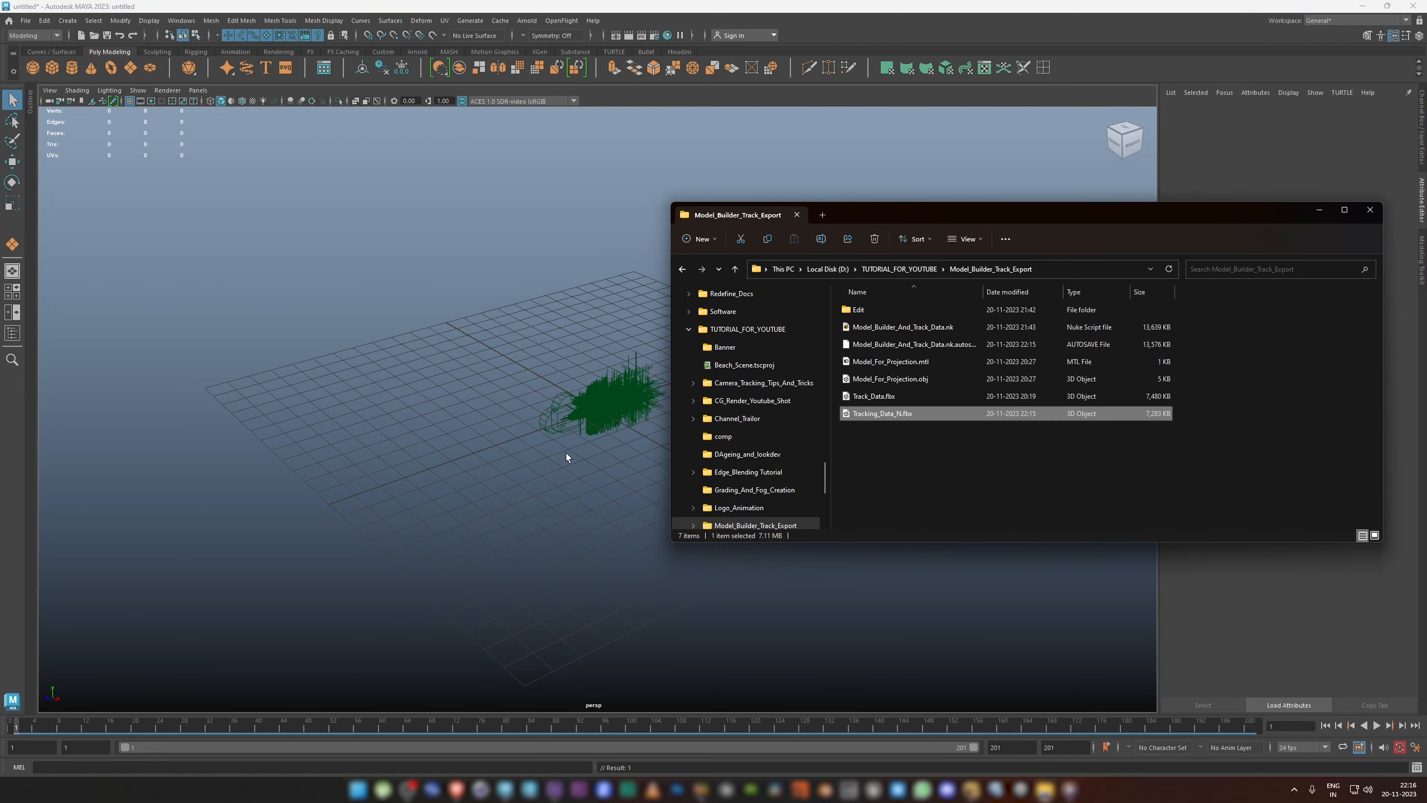
click(291, 289)
click(22, 19)
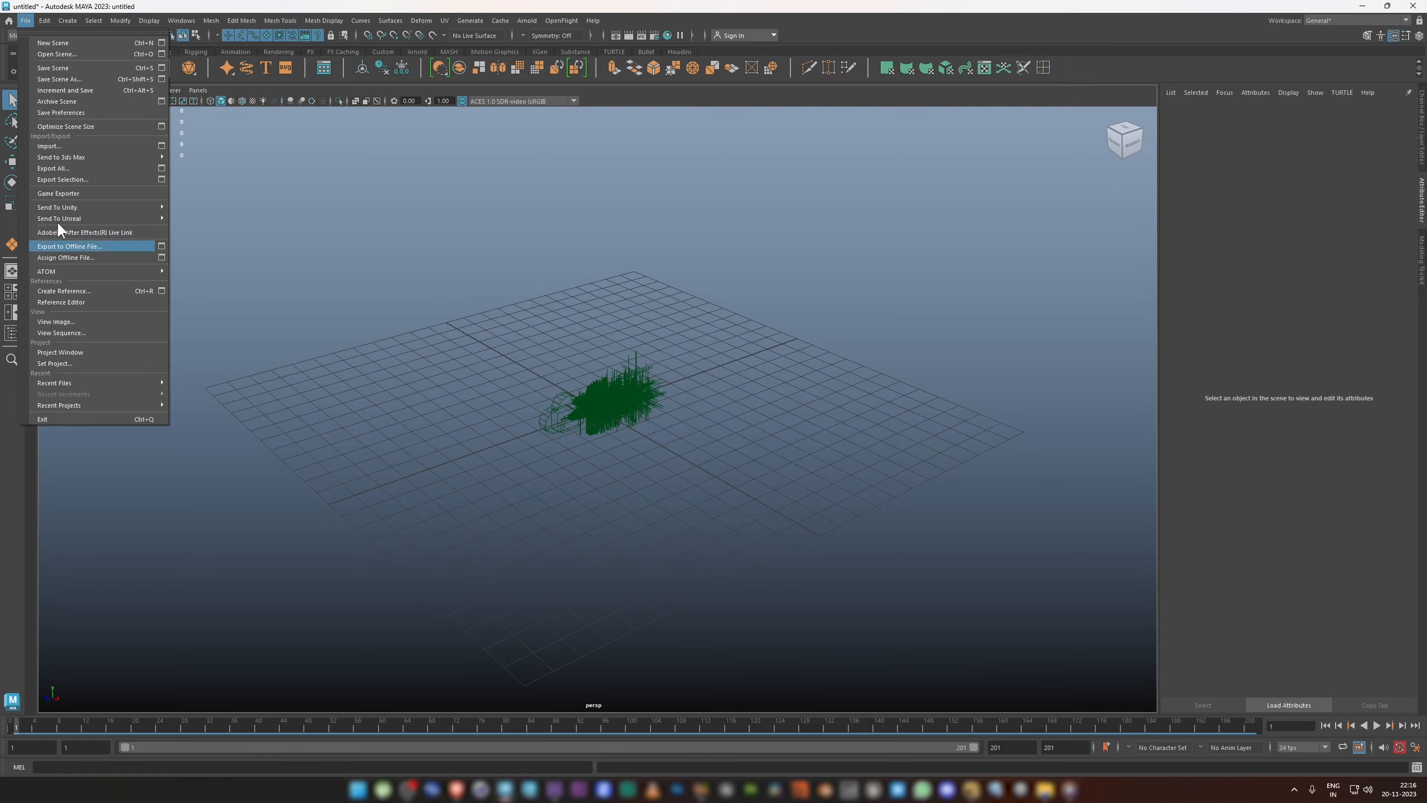
click(198, 272)
Step: Show the four-view layout and make the perspective view look through the imported Camera2
alt+drag(398, 557, 511, 524)
key(space)
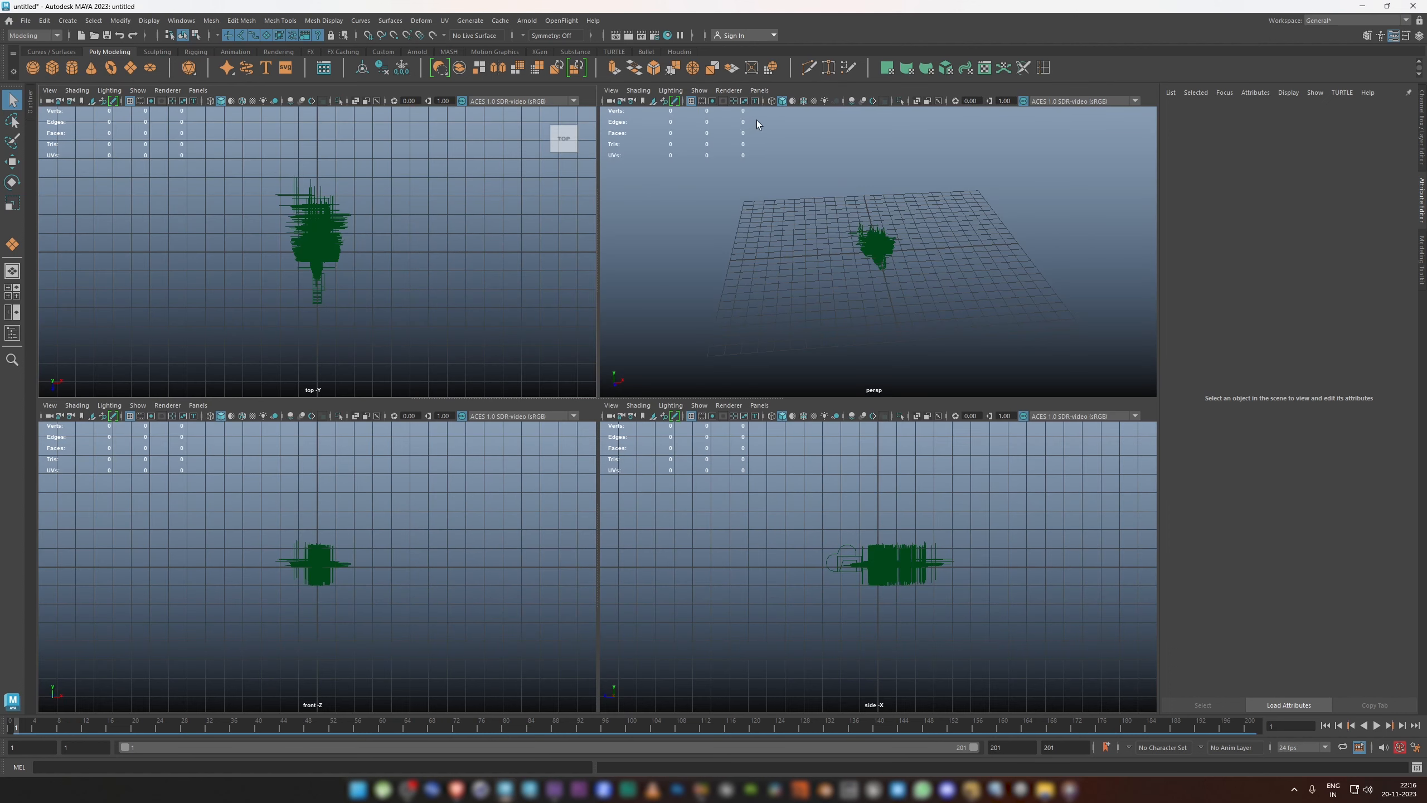
click(758, 91)
mouse_move(791, 107)
click(875, 99)
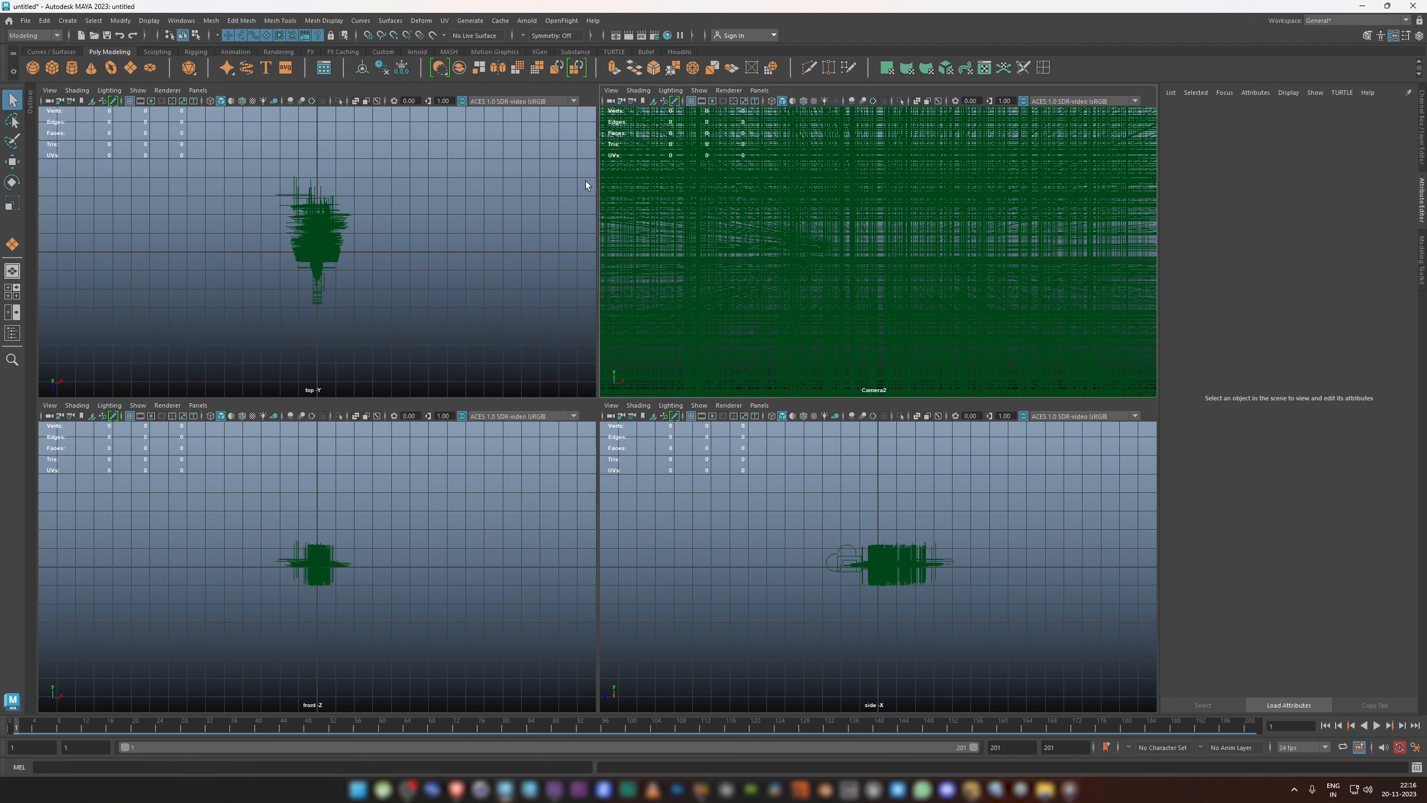
Step: Import the movie PF0074-02_Clip-2_SLOG2_HD.mov as an image plane for Camera2
click(611, 91)
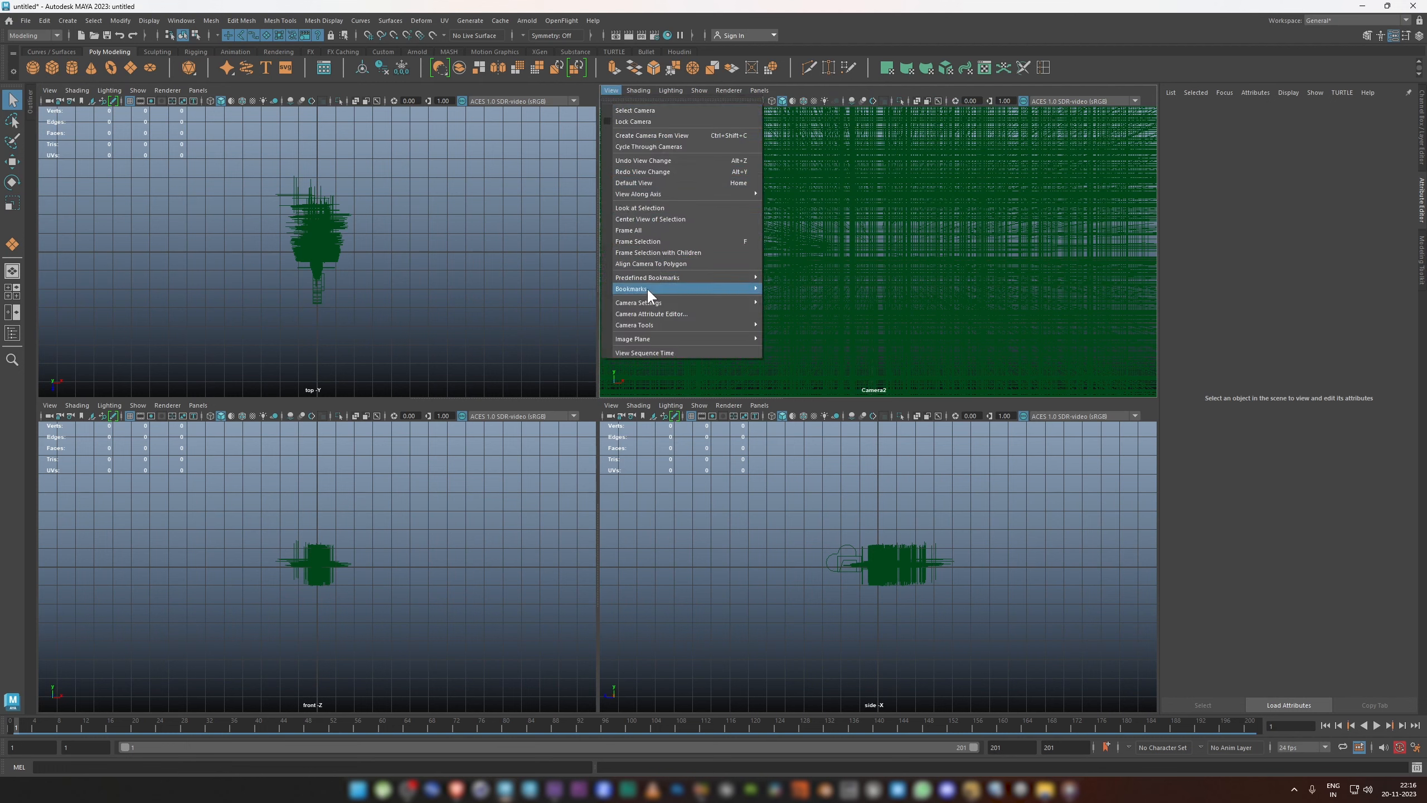
mouse_move(648, 337)
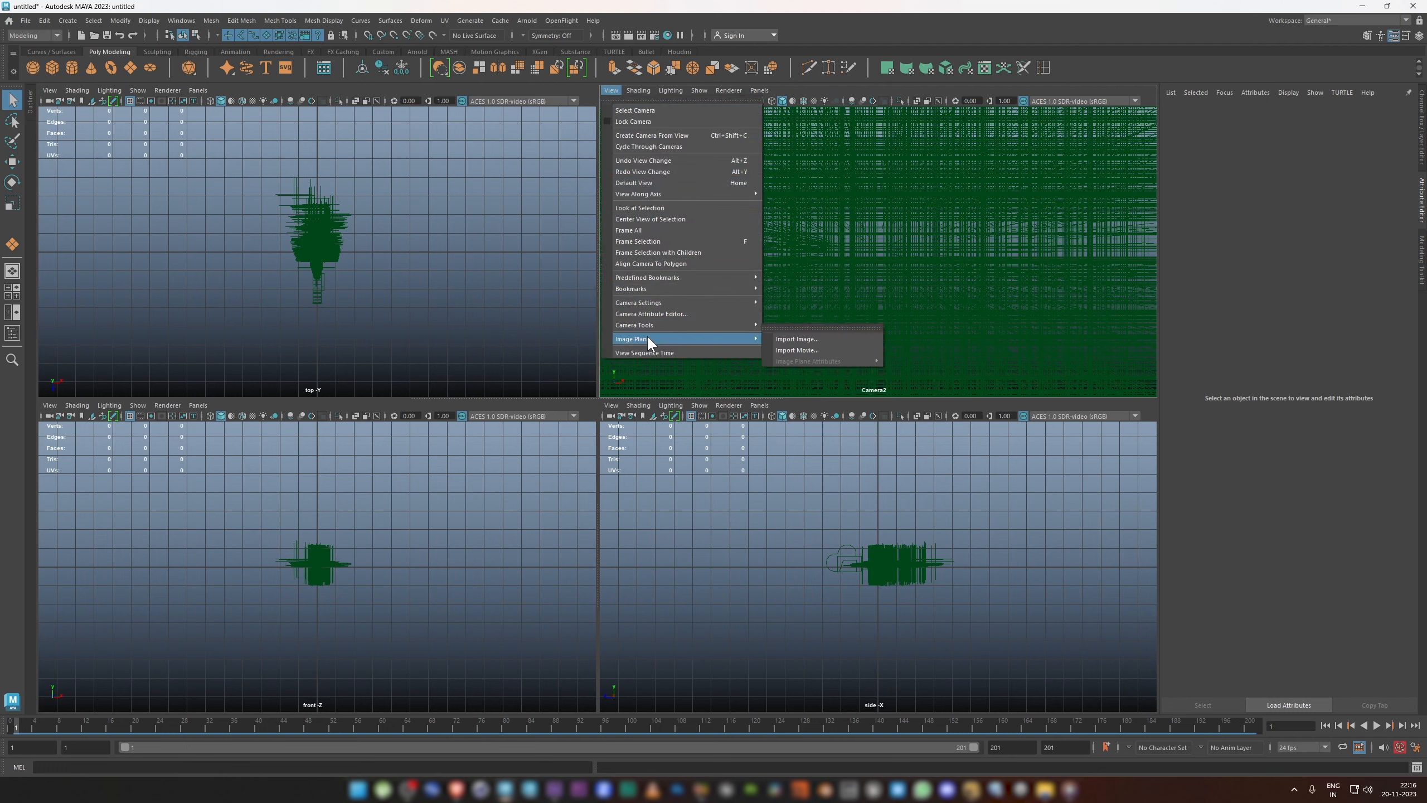
click(809, 349)
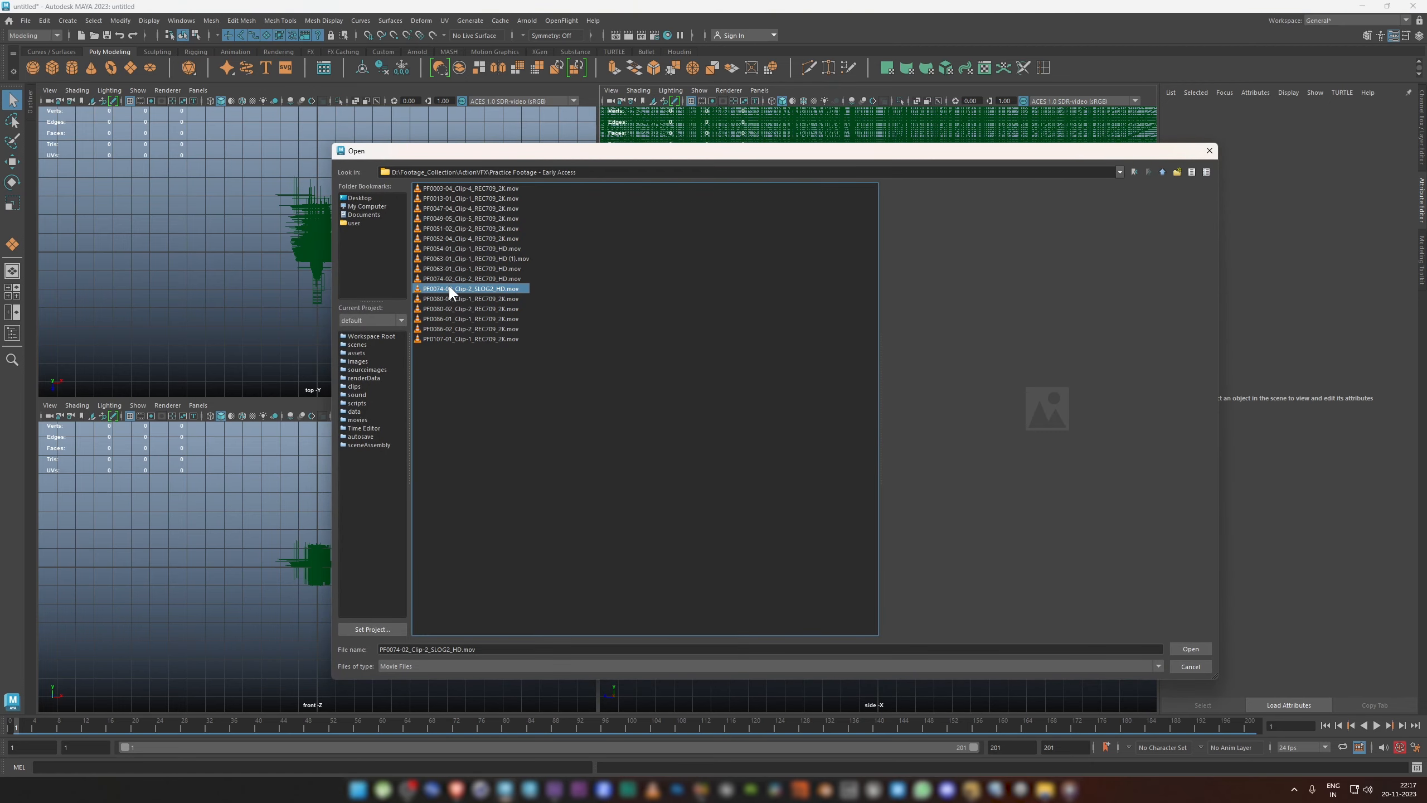
click(1188, 647)
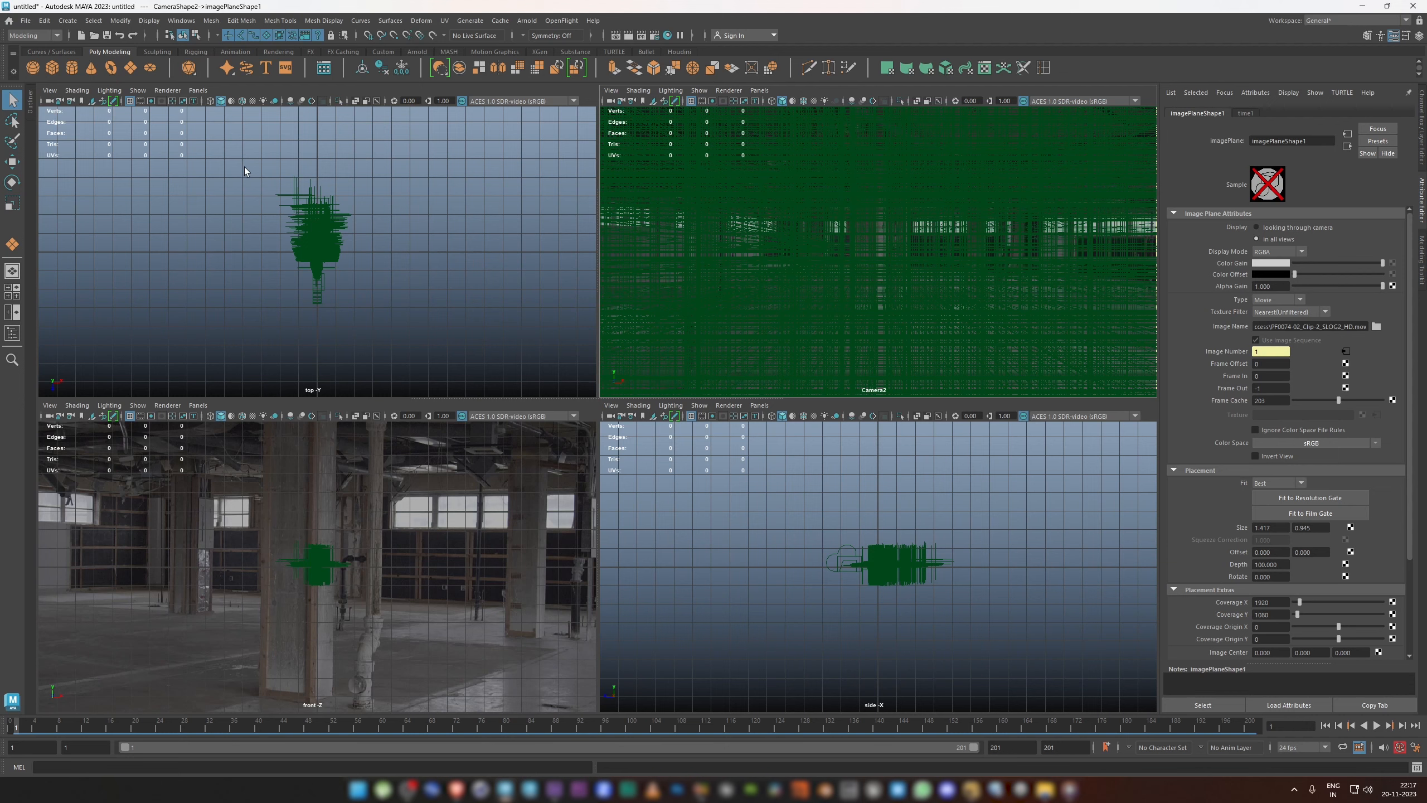
Step: Select the tracking locators in the top view, leave the camera out, and scale the locators down to small crosses
drag(239, 149, 437, 265)
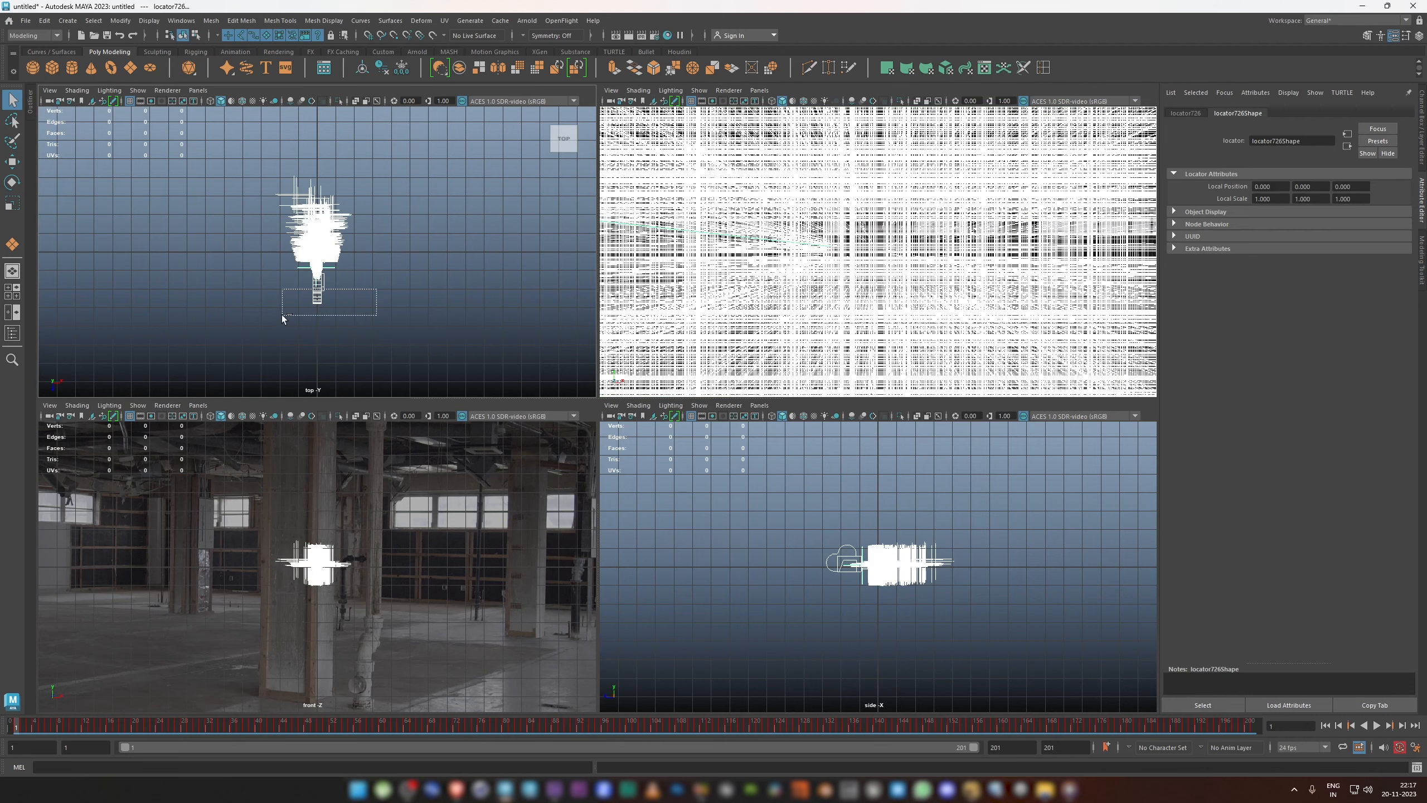
drag(282, 318, 194, 325)
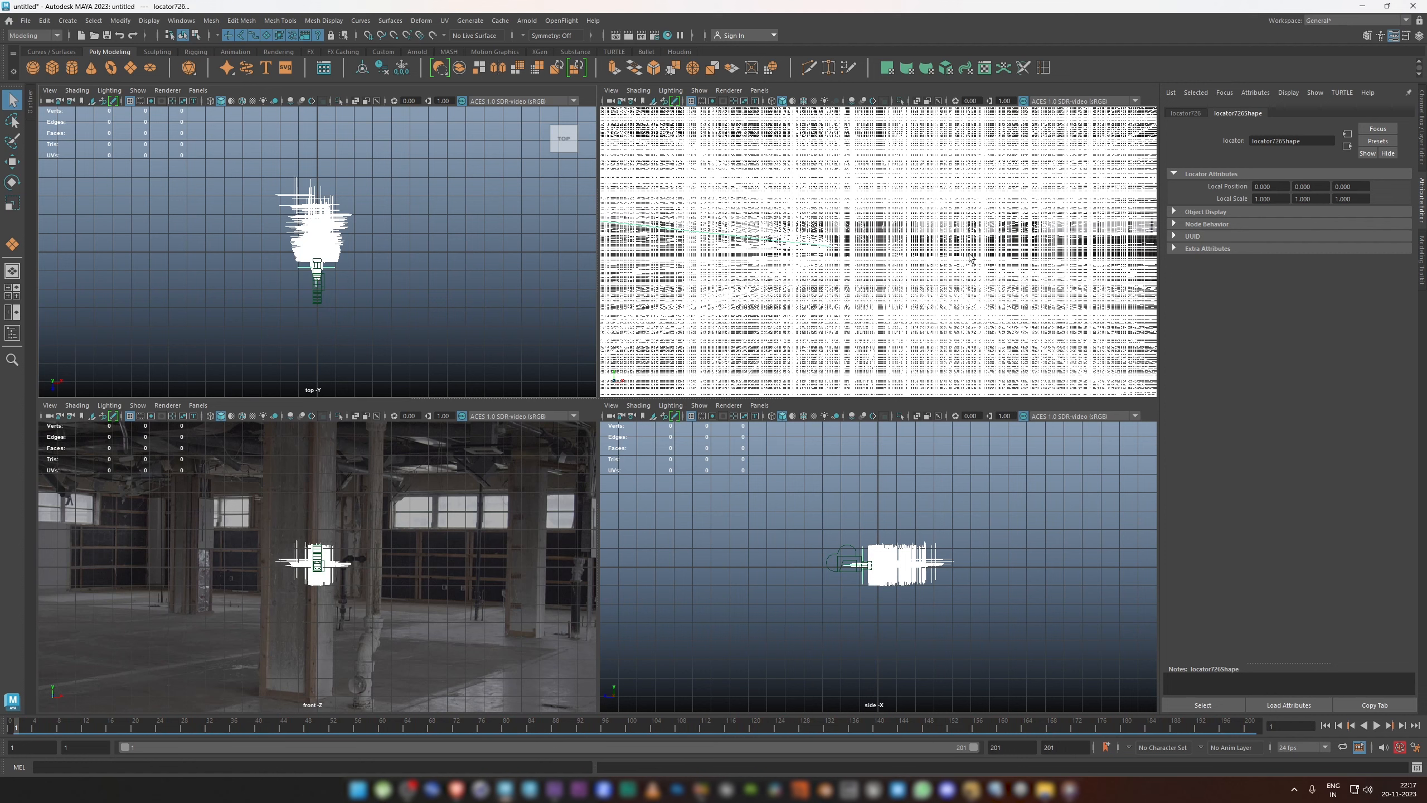
key(r)
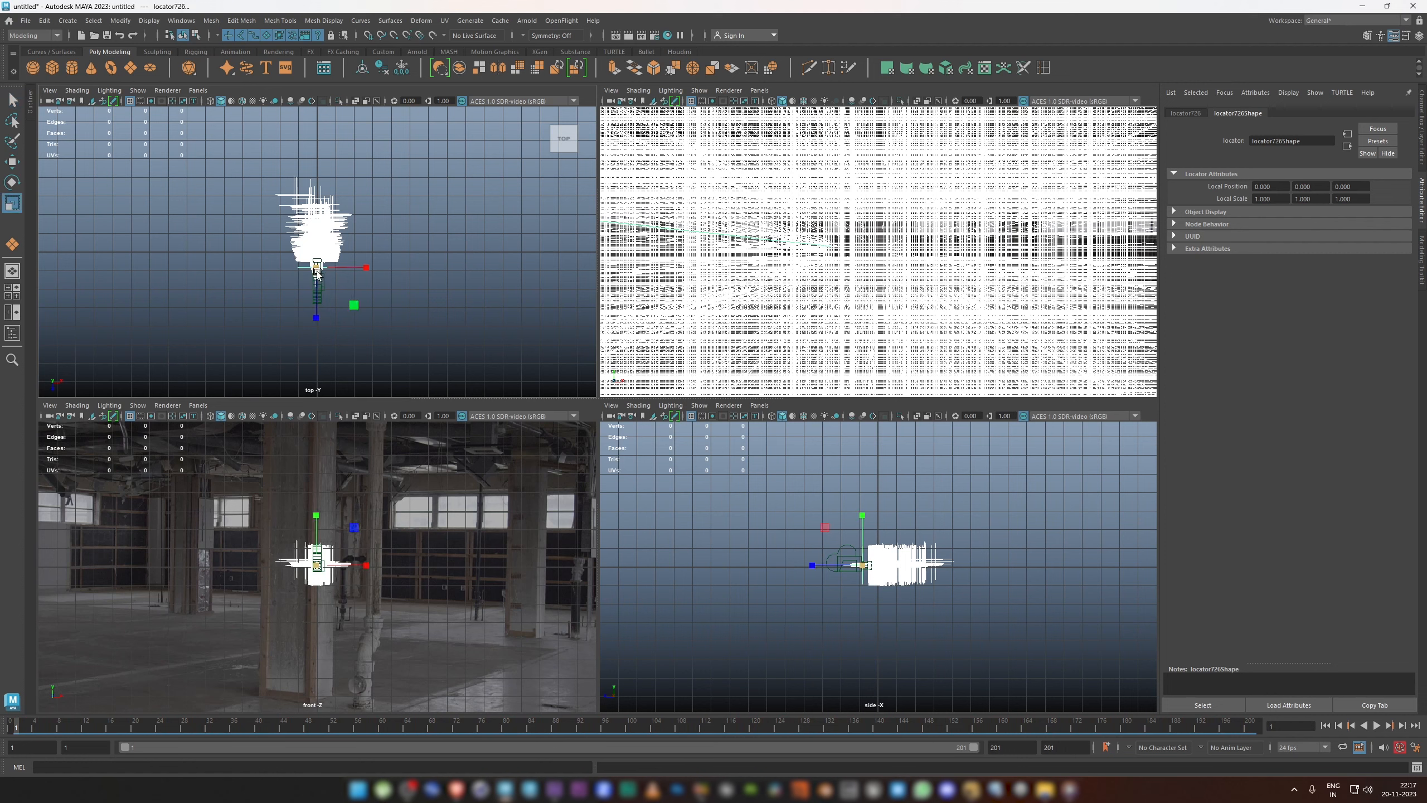
drag(316, 268, 293, 270)
middle_drag(979, 275, 148, 368)
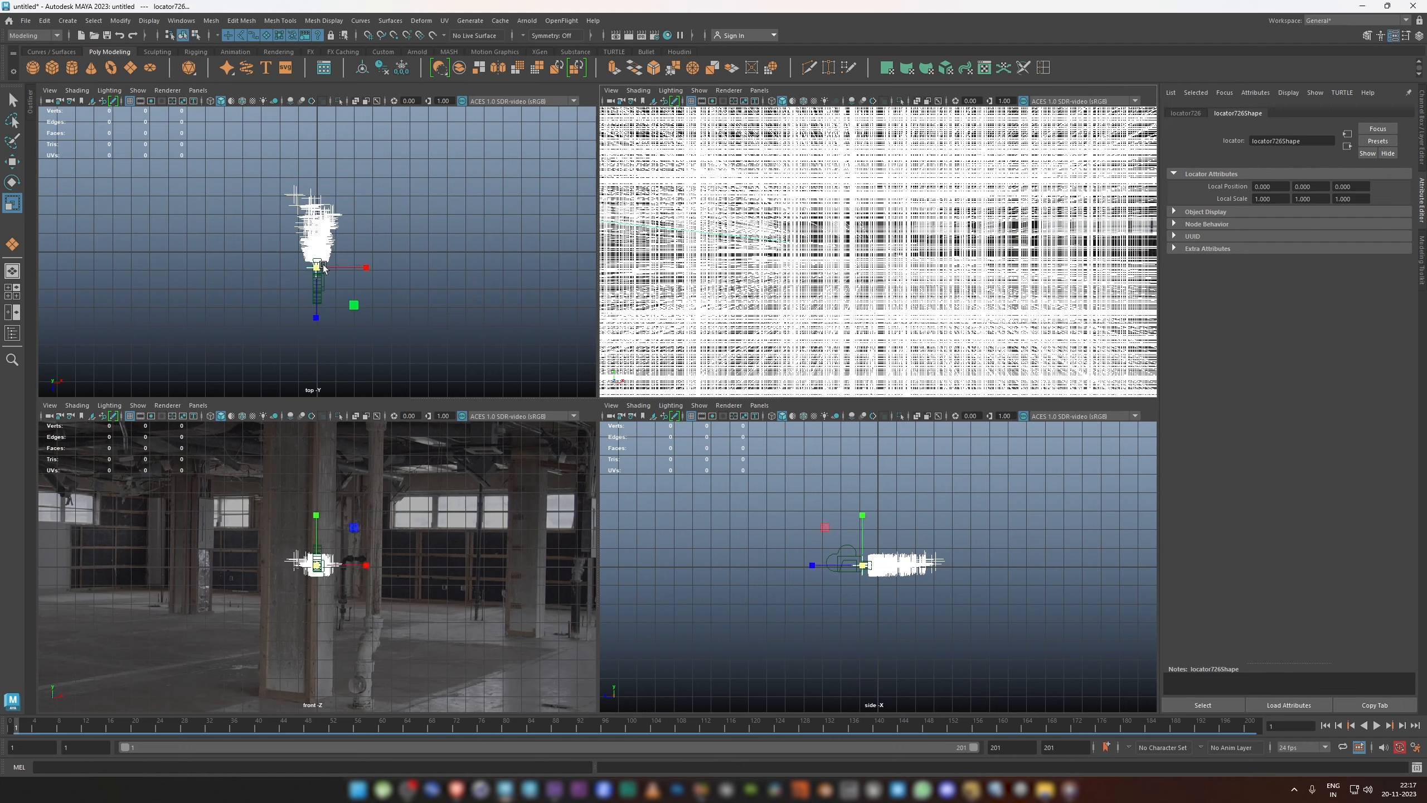
mouse_move(318, 266)
mouse_down()
mouse_move(278, 280)
mouse_move(304, 279)
mouse_up()
Step: Play the shot through Camera2 to check how the locators follow the footage, and return to the first frame
key(space)
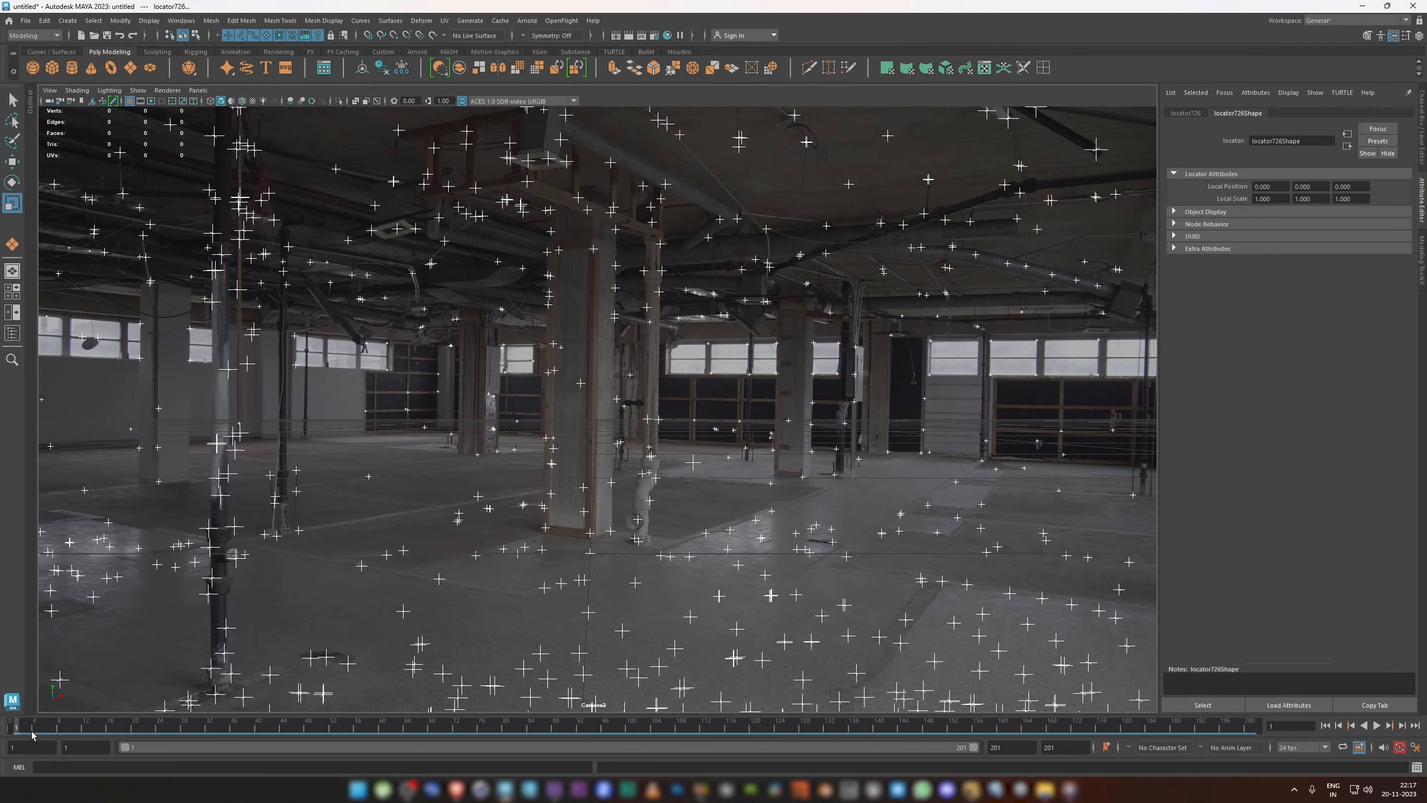
key(alt+v)
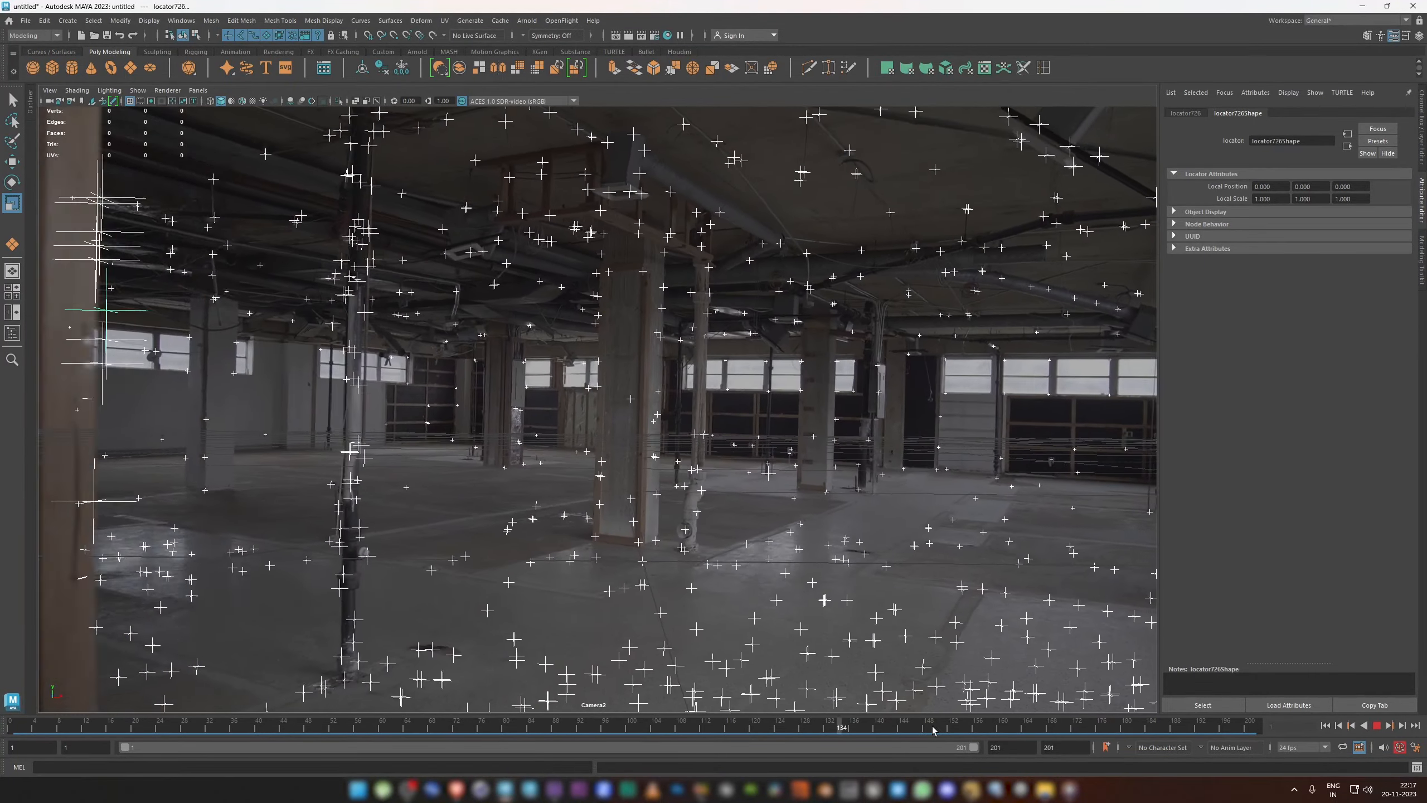
key(alt+shift+v)
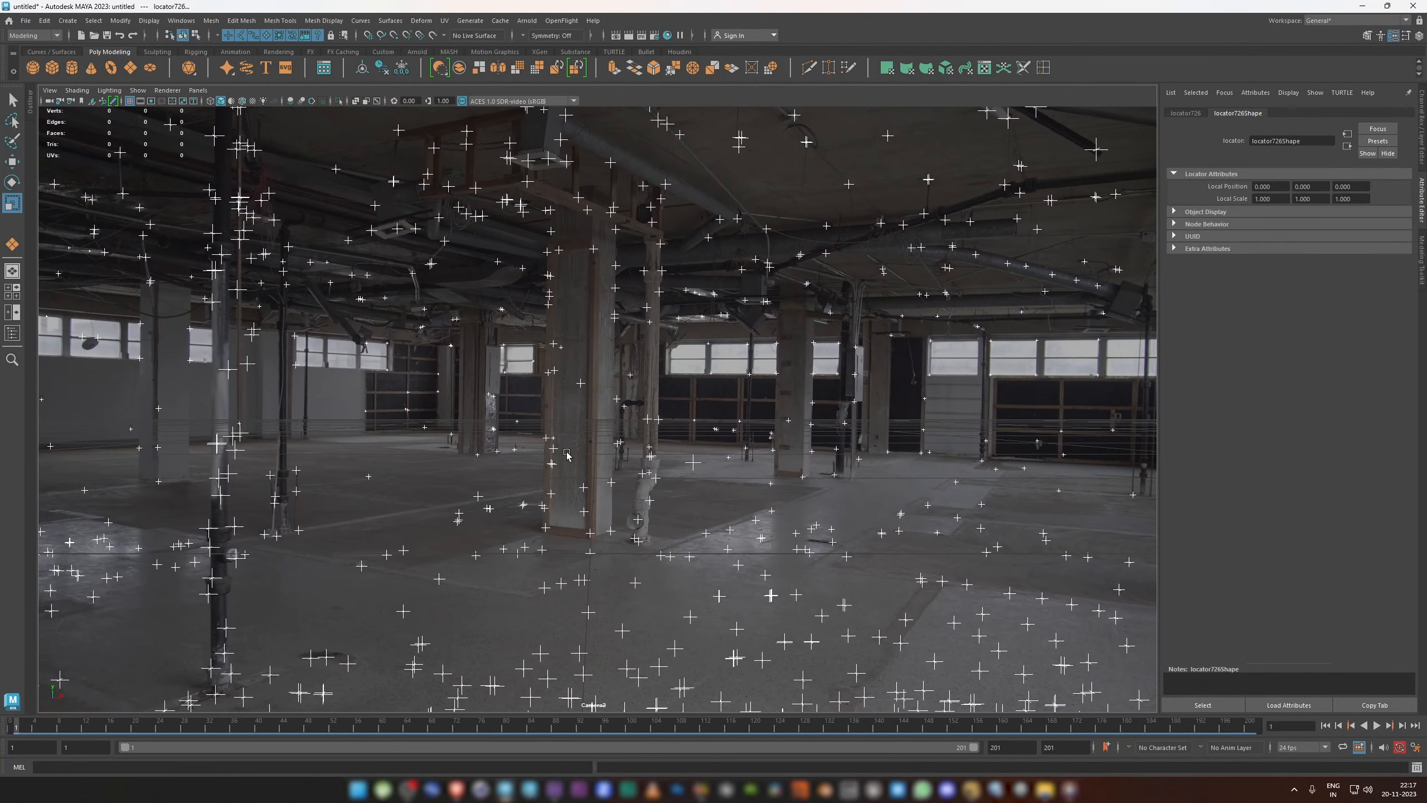
key(space)
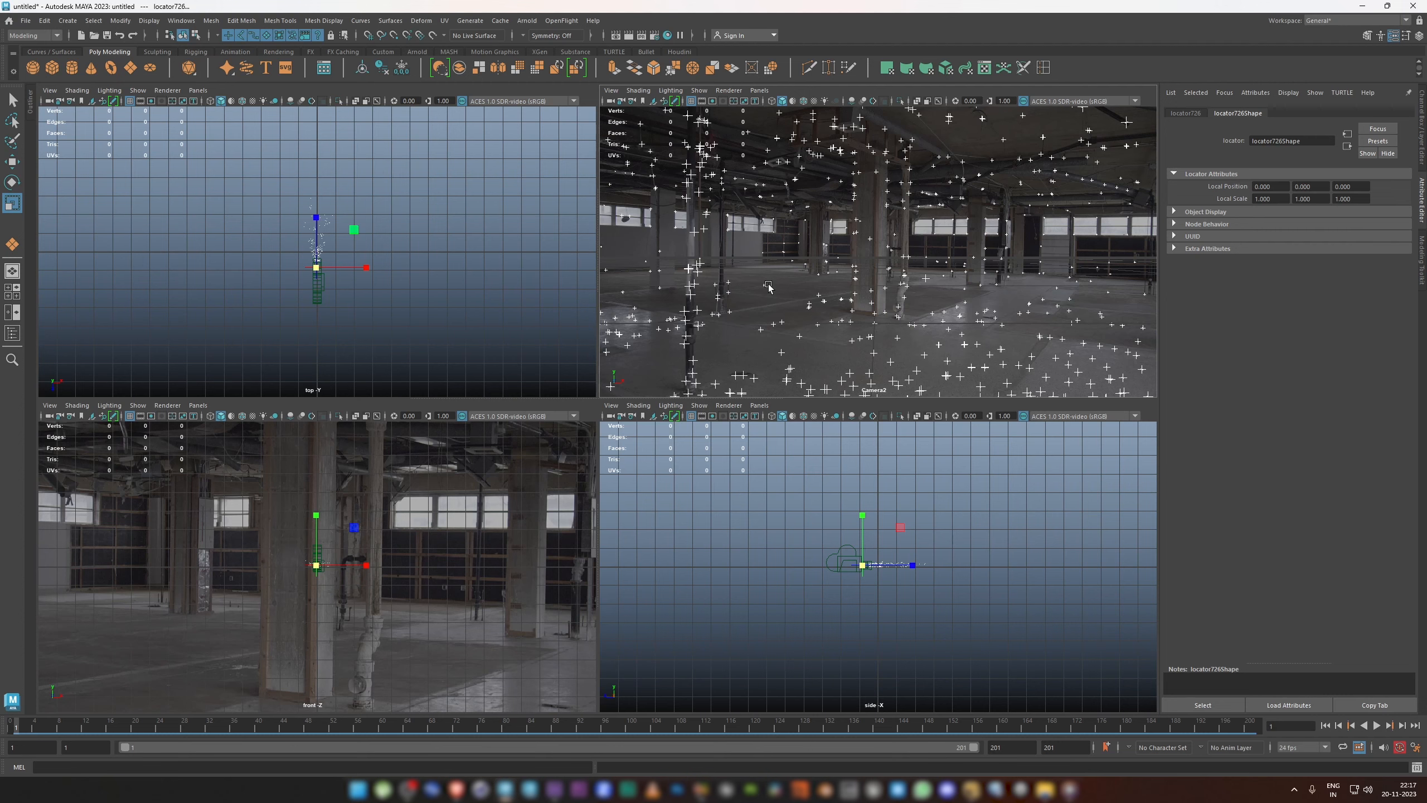
key(space)
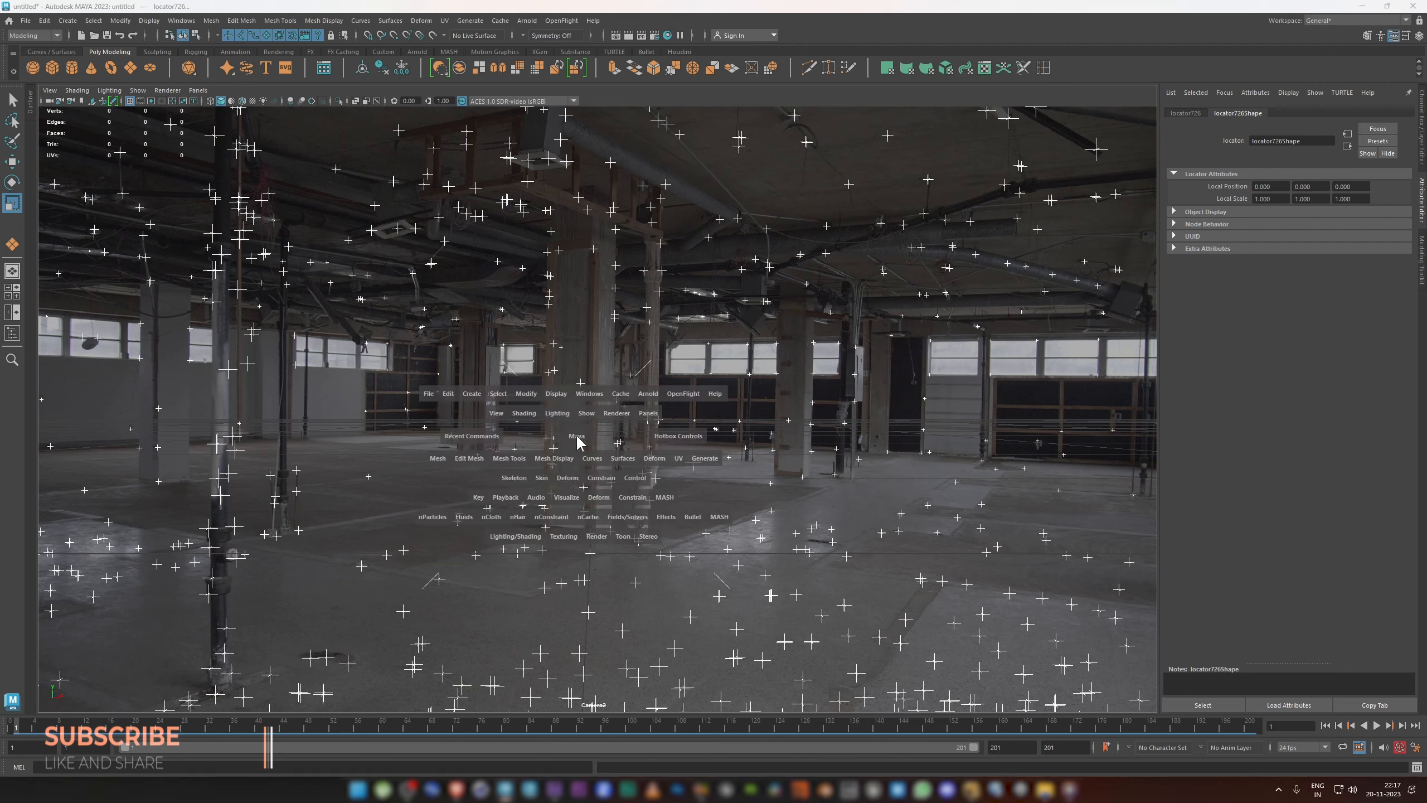
Step: Group the camera with all tracking locators, undo the trial scaling of the group, and clear the selection
key(space)
drag(201, 176, 453, 360)
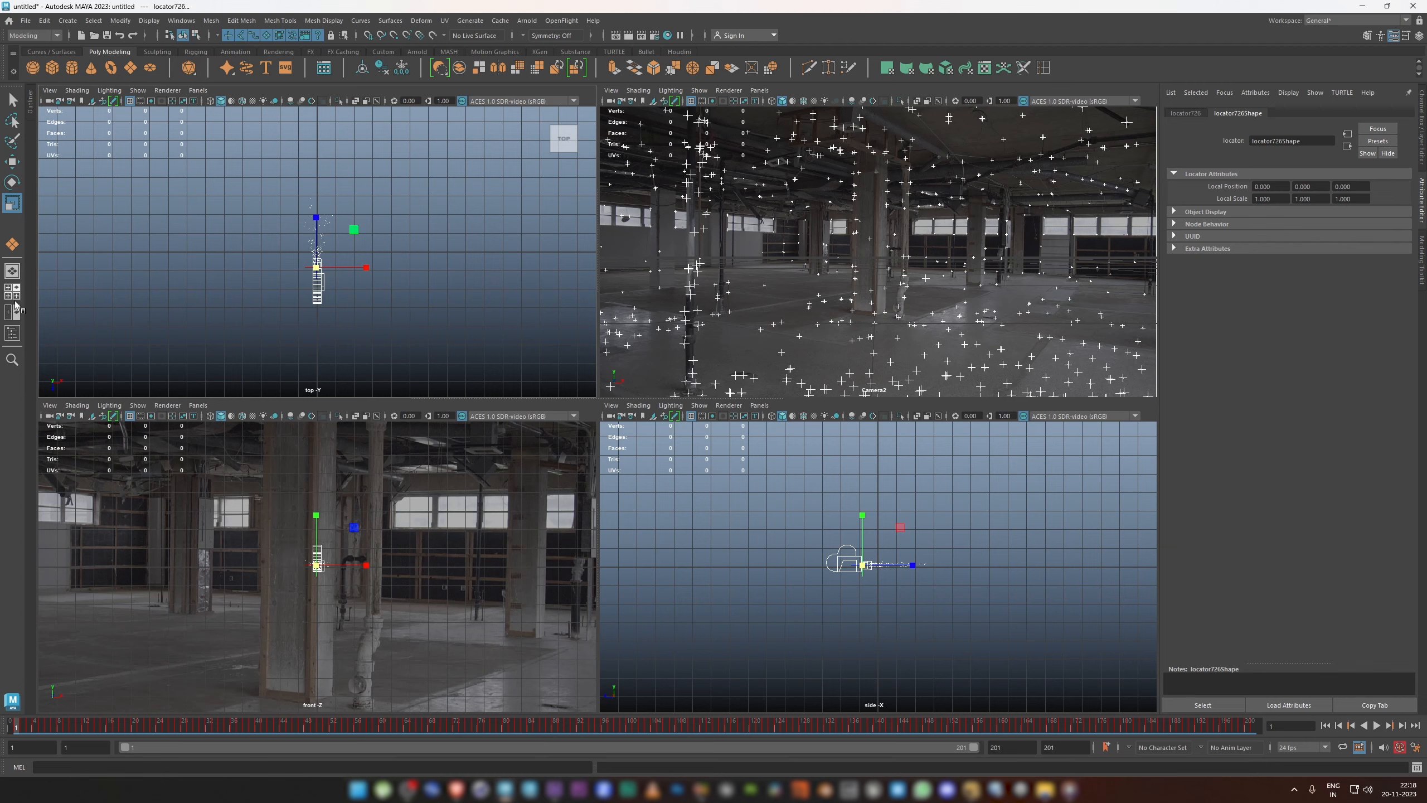
key(ctrl+g)
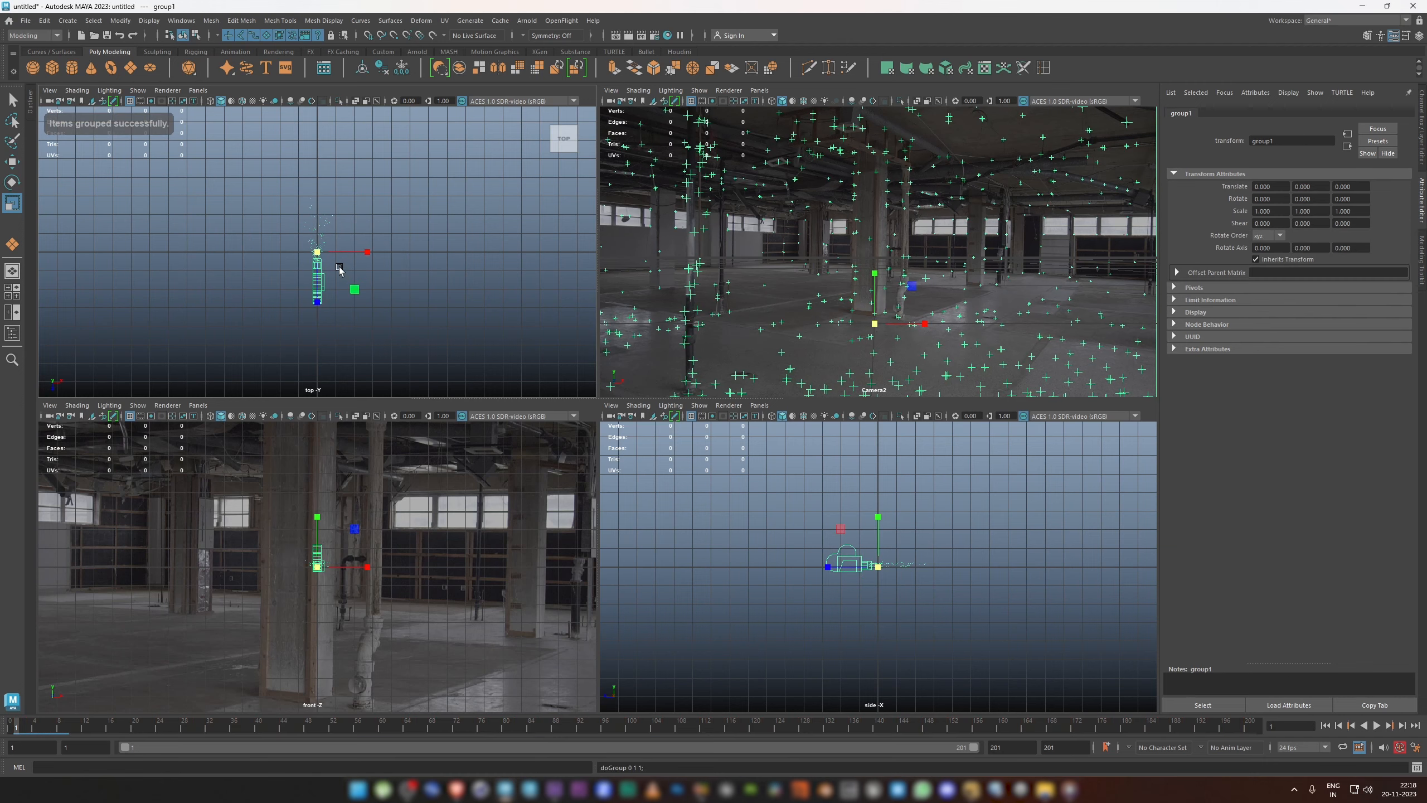
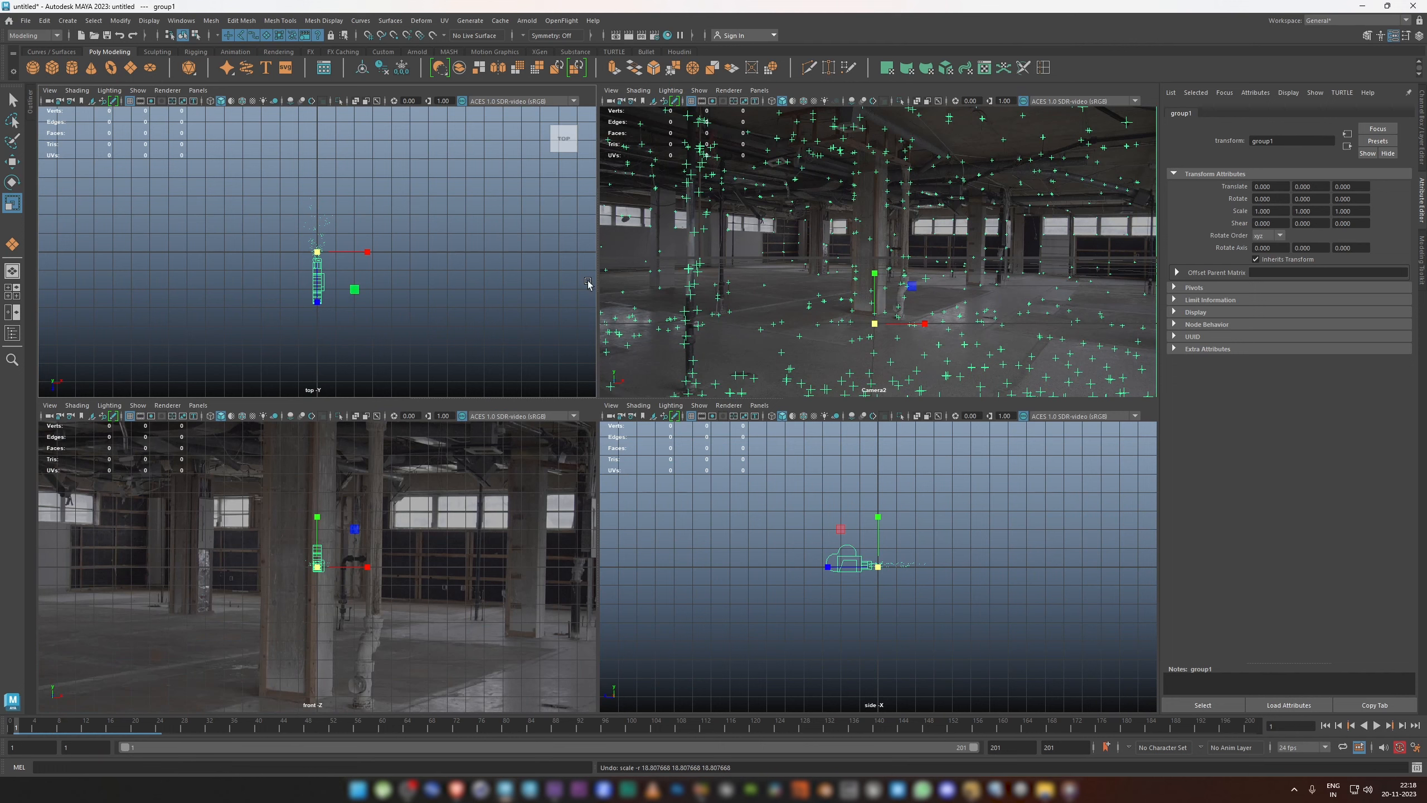
key(ctrl+z)
click(445, 267)
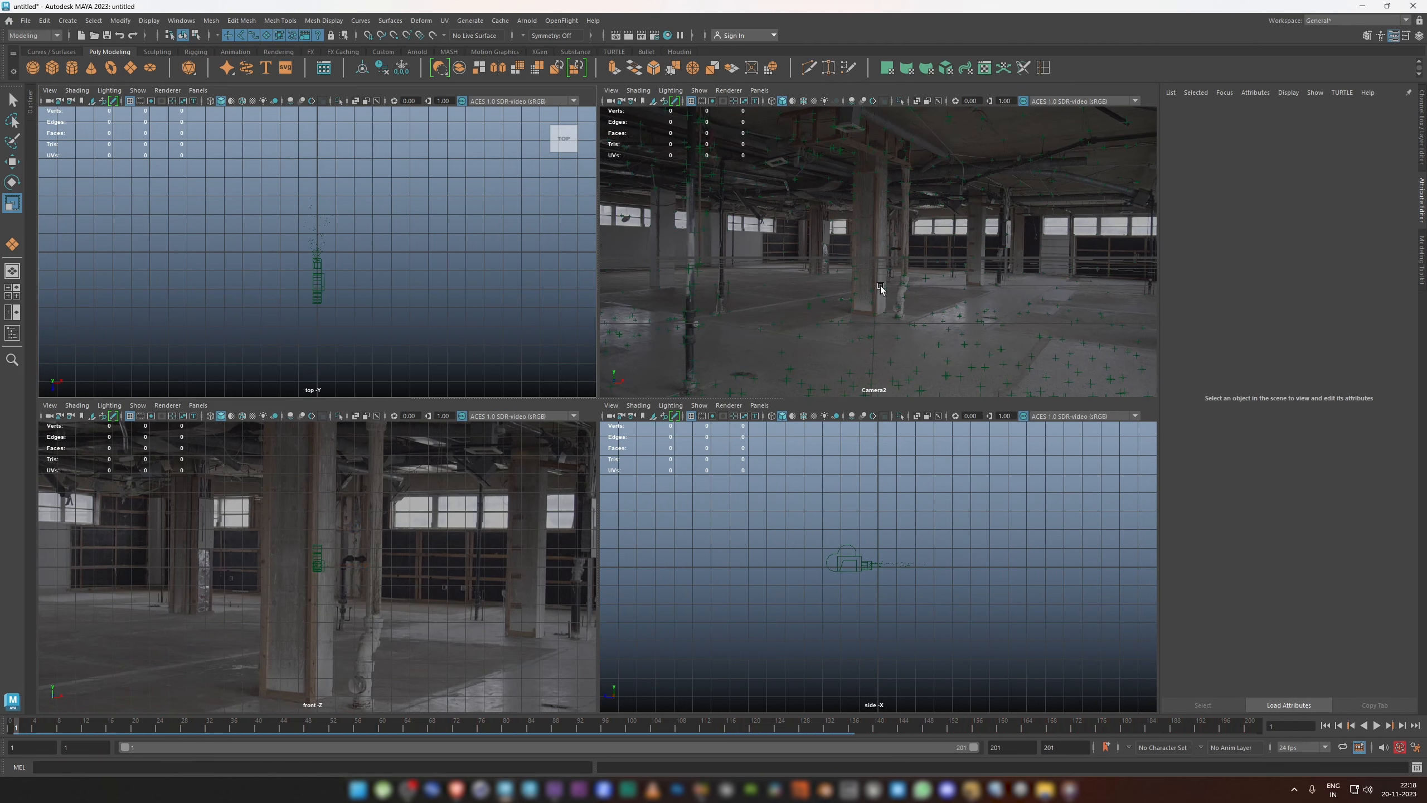
Step: Create a small polygon cube among the locators in the top view and show it as wireframe in the Camera2 view
key(space)
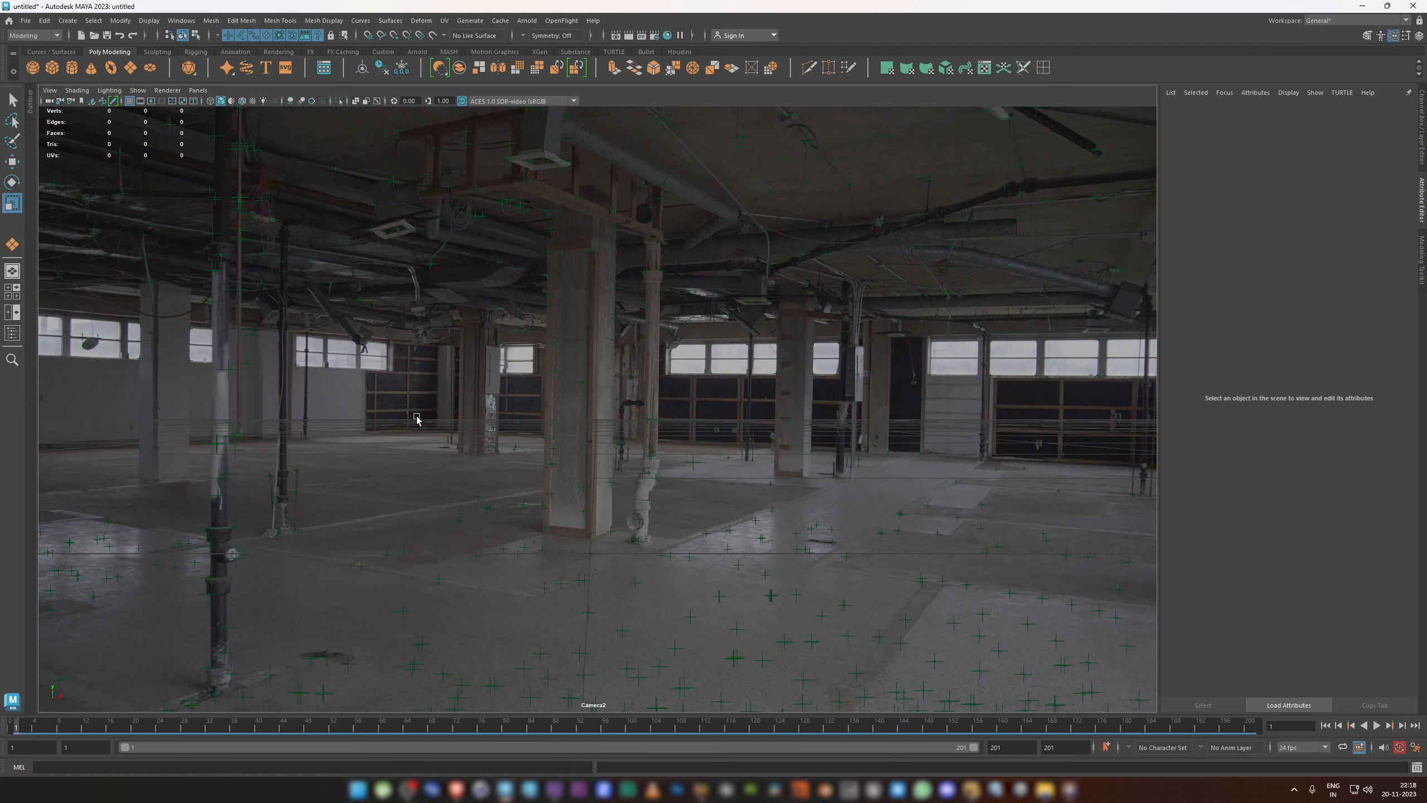
click(52, 67)
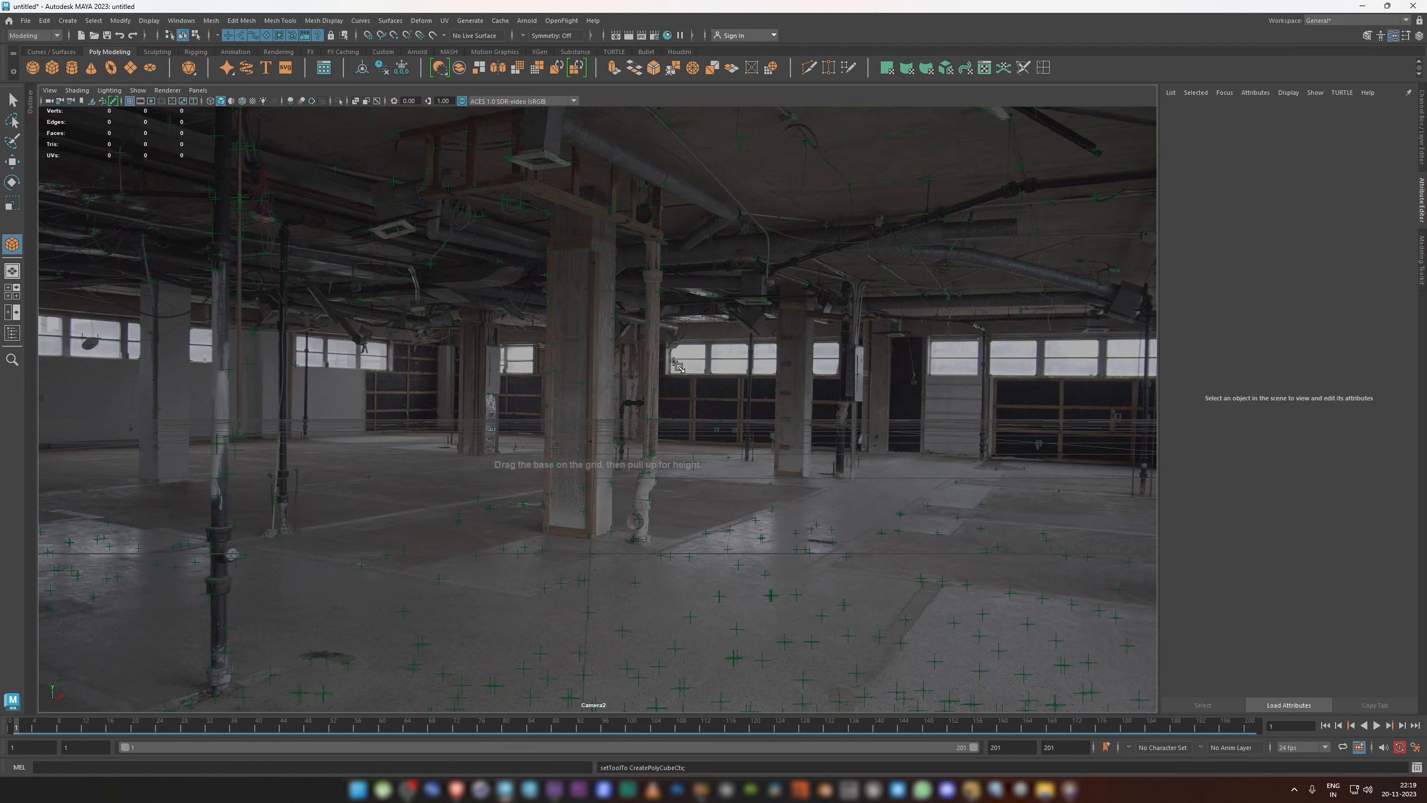
key(space)
scroll(317, 242, up, 6)
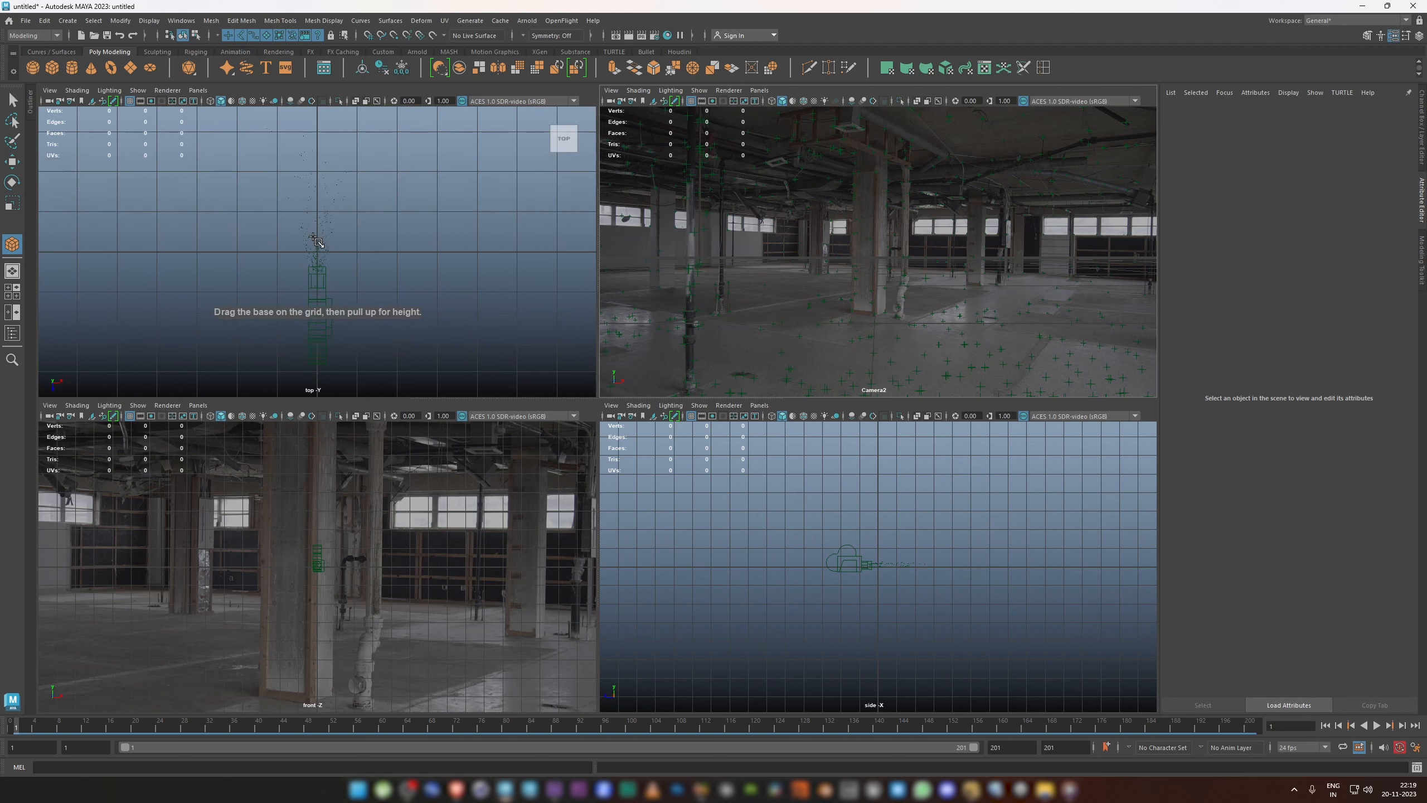
drag(317, 230, 329, 201)
key(space)
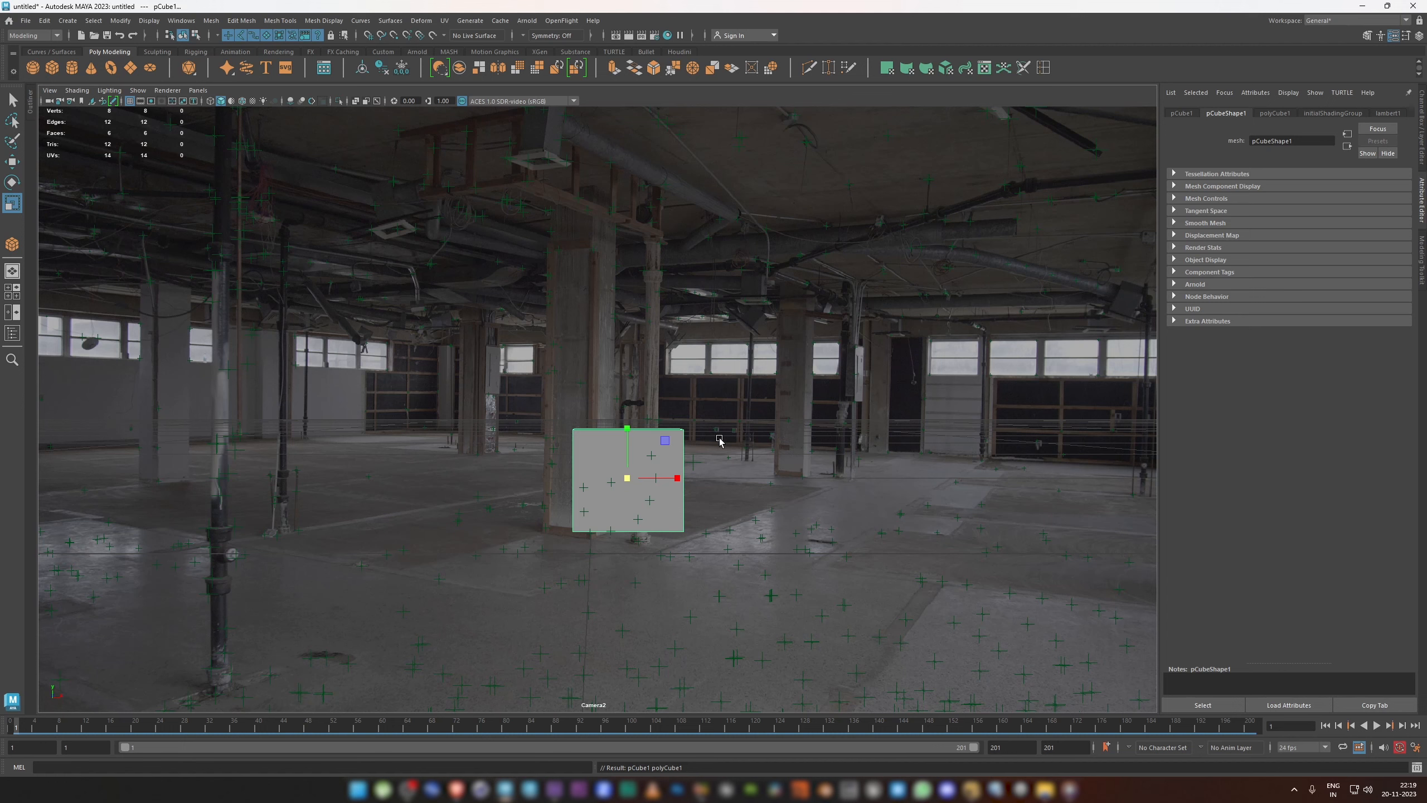
key(4)
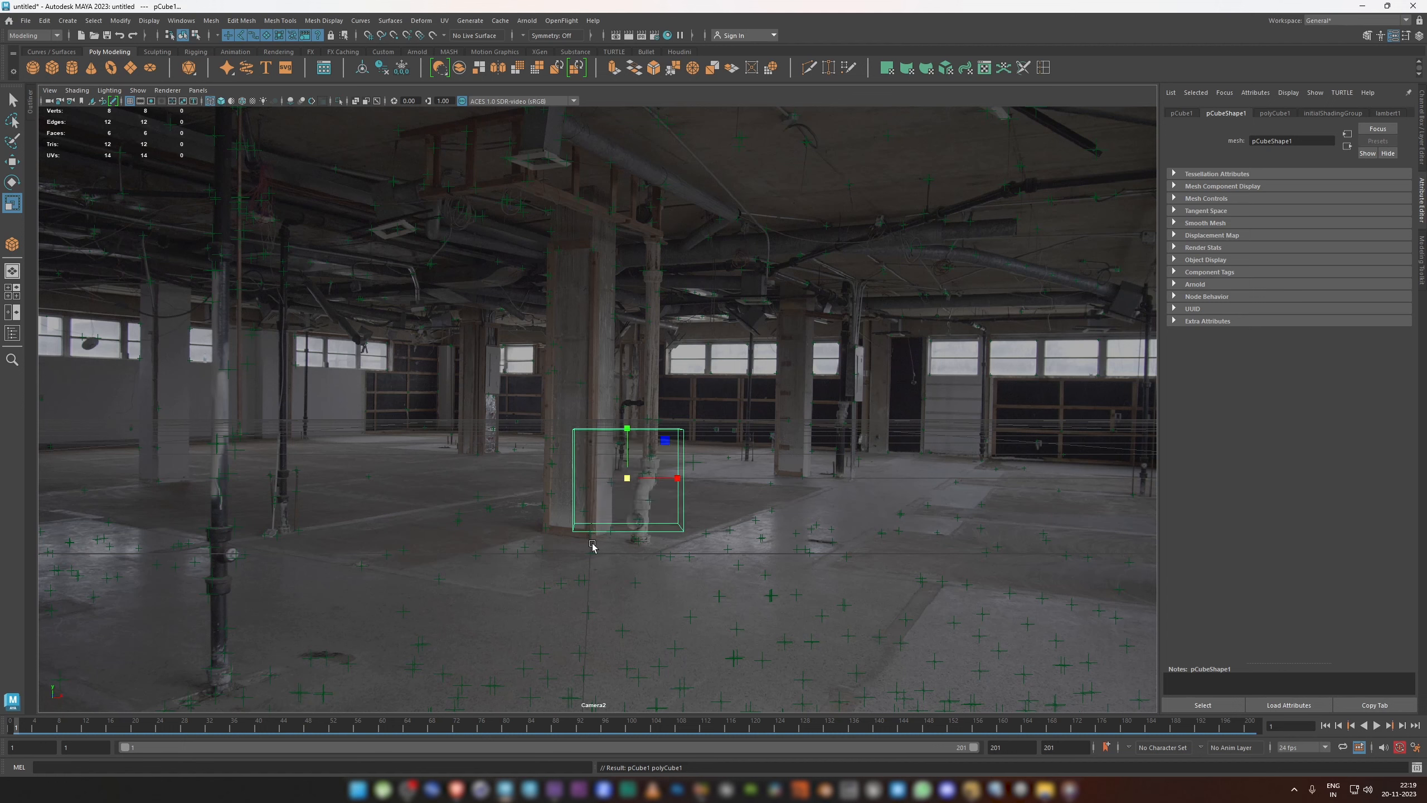
Step: Select the locator at the base of the central column and examine its position relative to the cube in the top view
key(space)
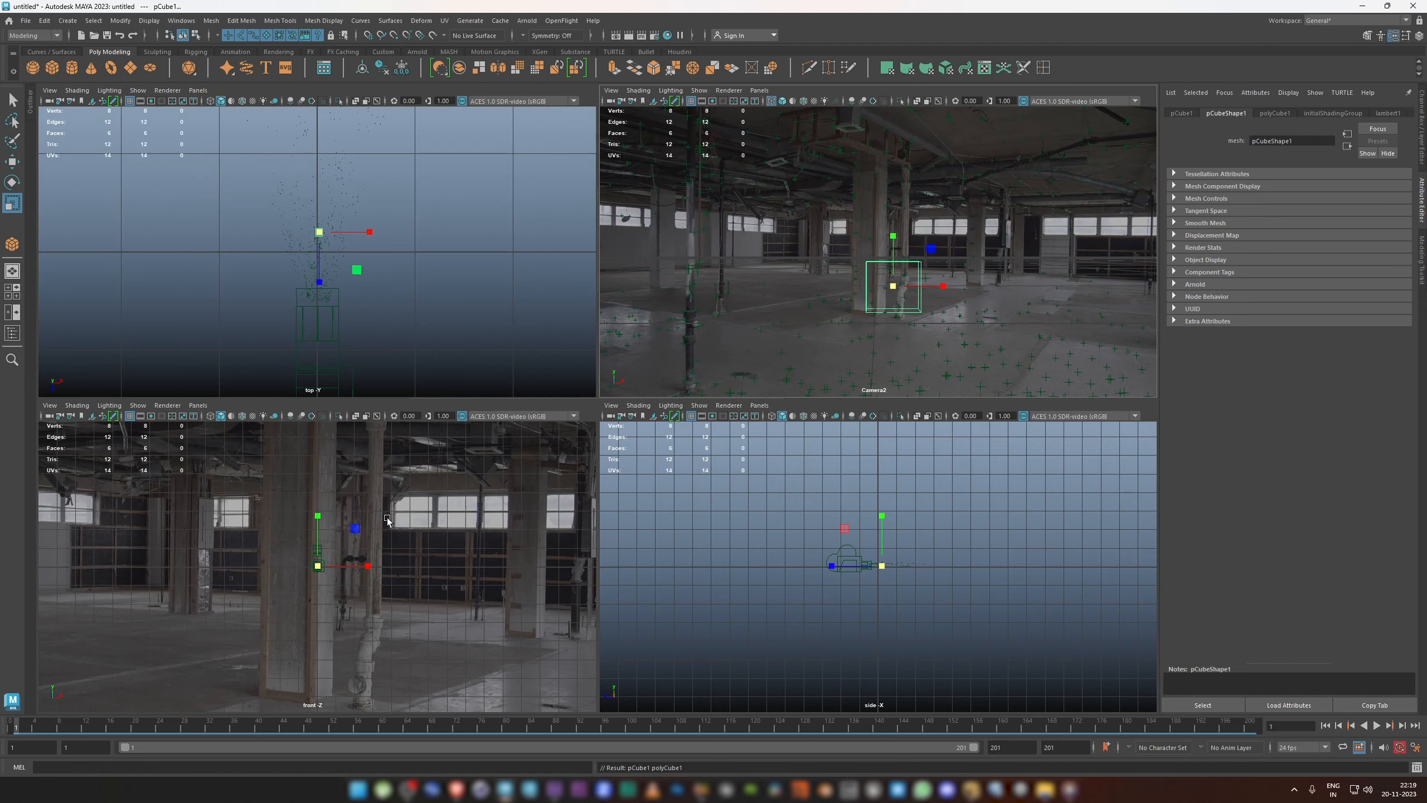
key(space)
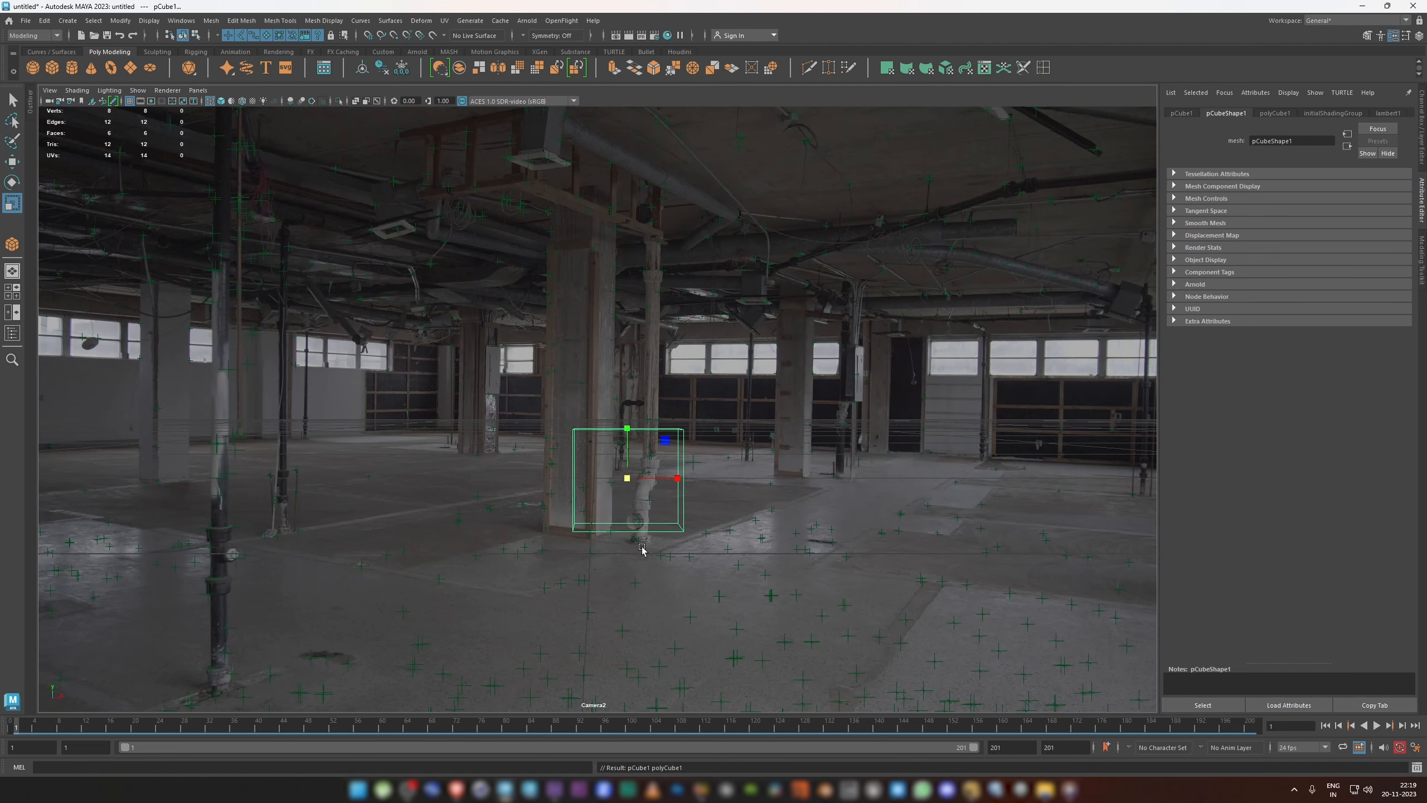
click(620, 529)
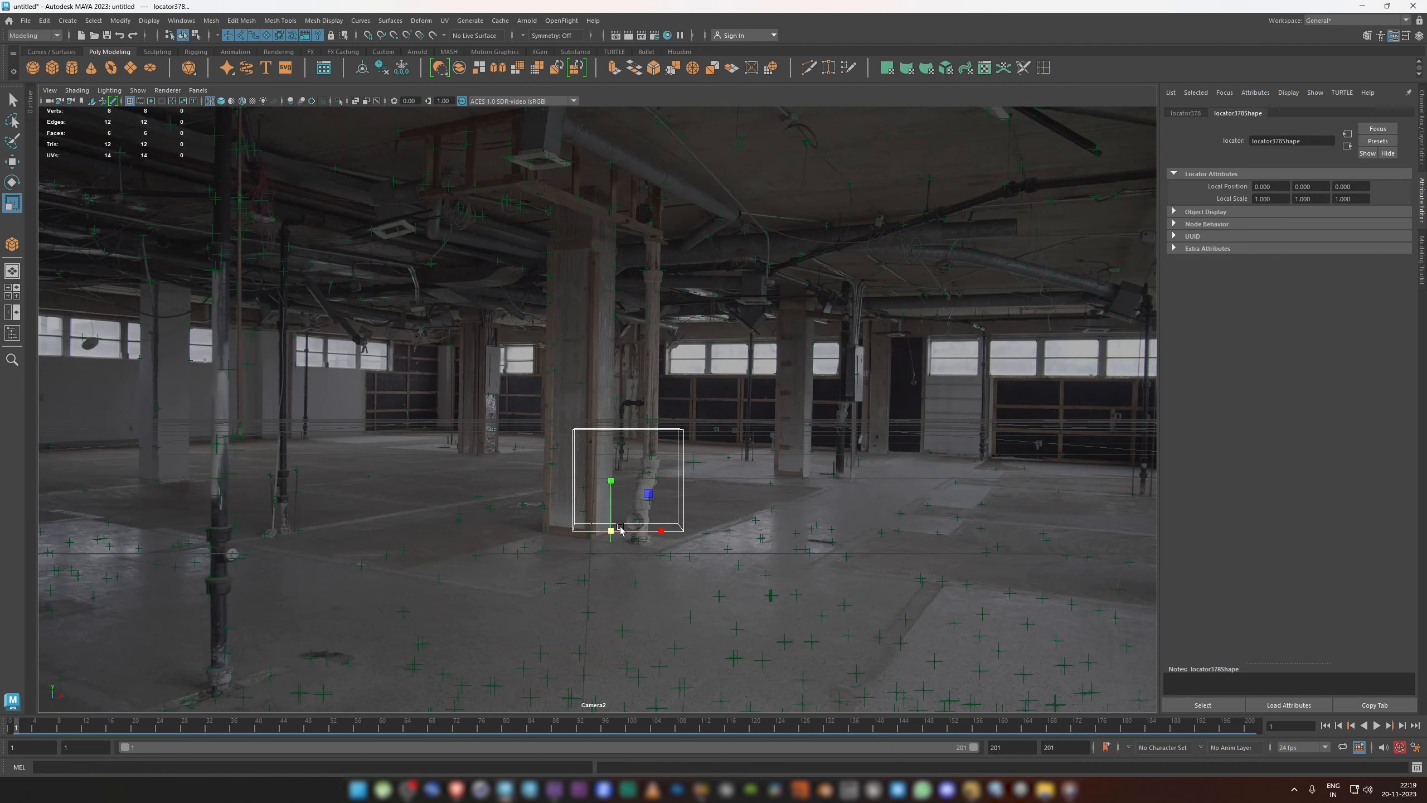
click(607, 552)
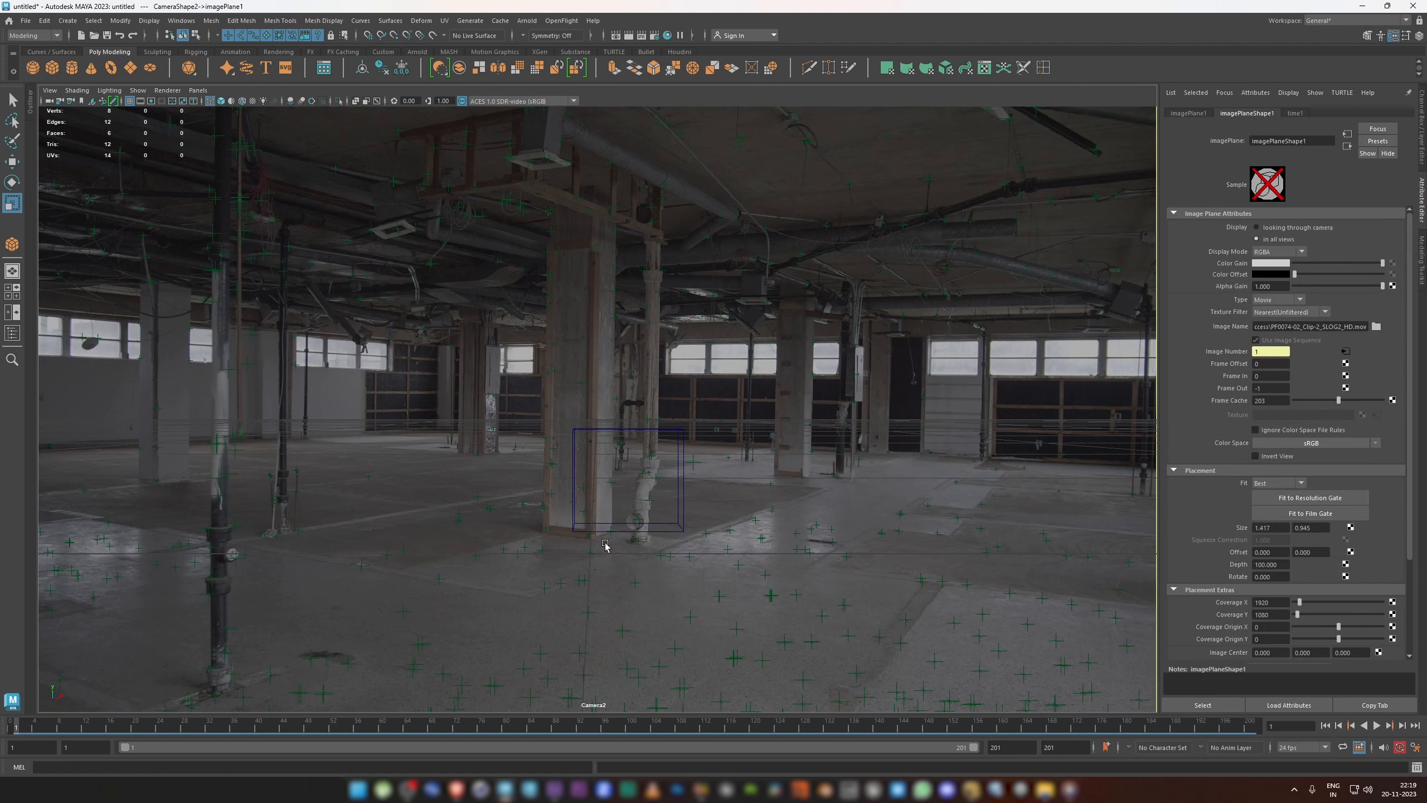
mouse_move(604, 543)
mouse_down()
mouse_move(621, 516)
mouse_move(616, 530)
mouse_up()
click(606, 548)
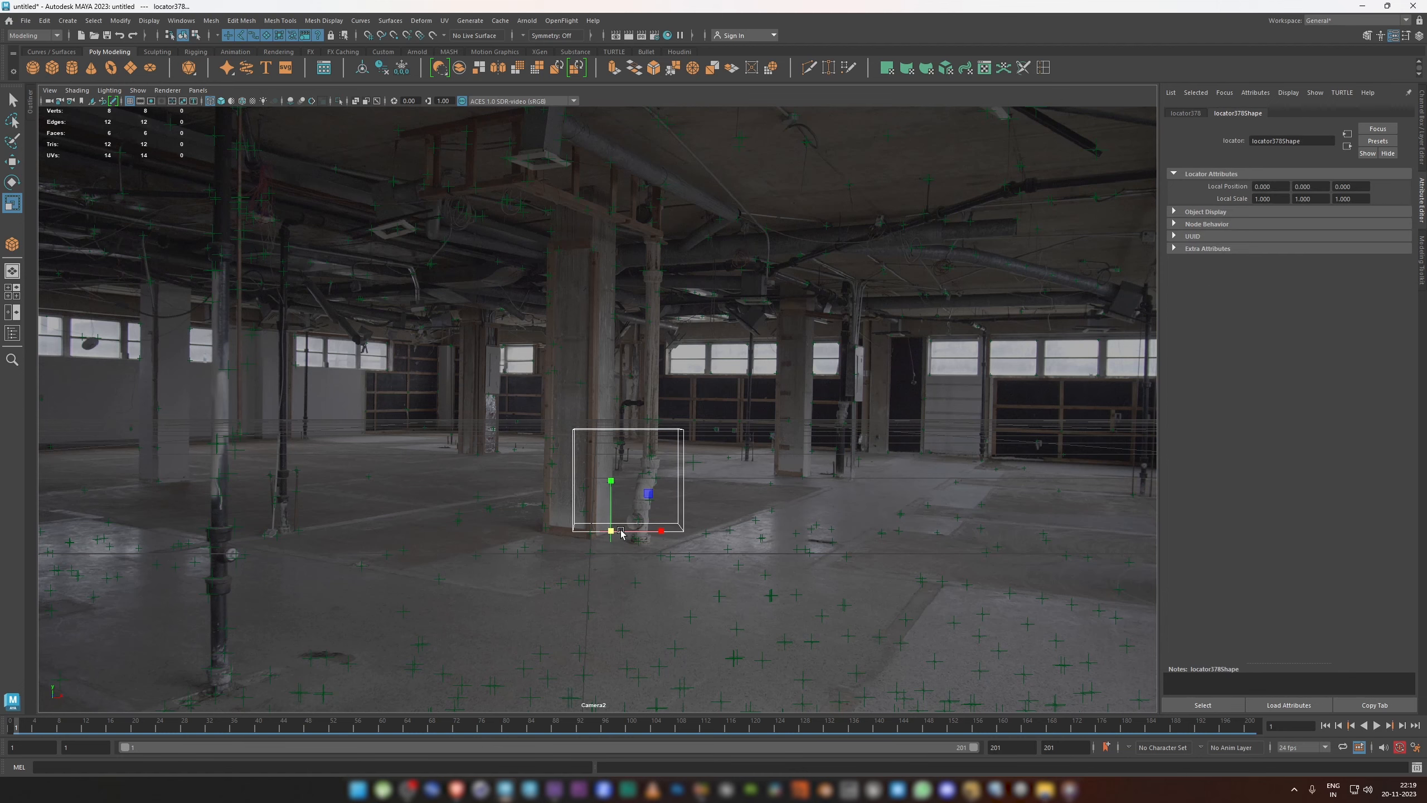
key(space)
scroll(306, 238, up, 14)
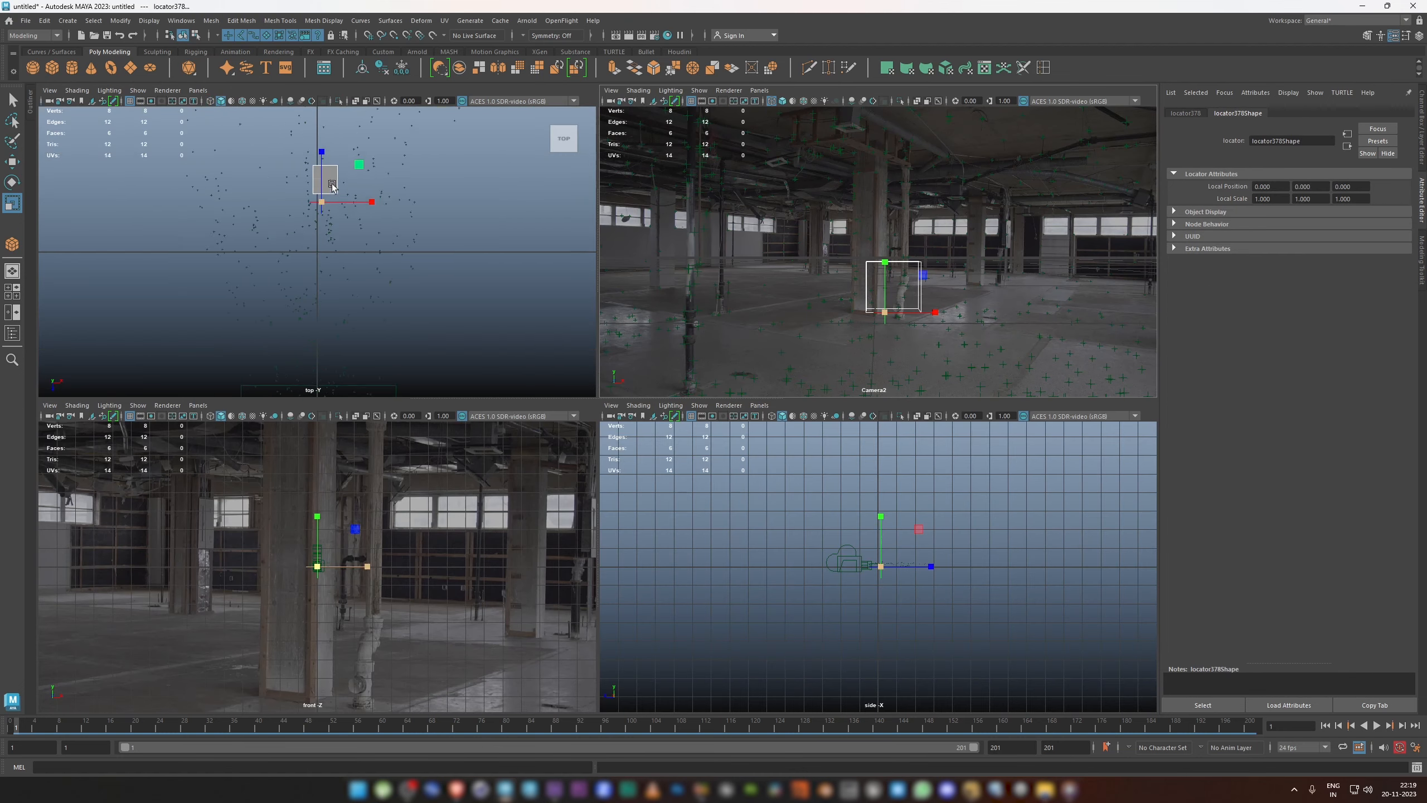
alt+middle_drag(330, 177, 295, 515)
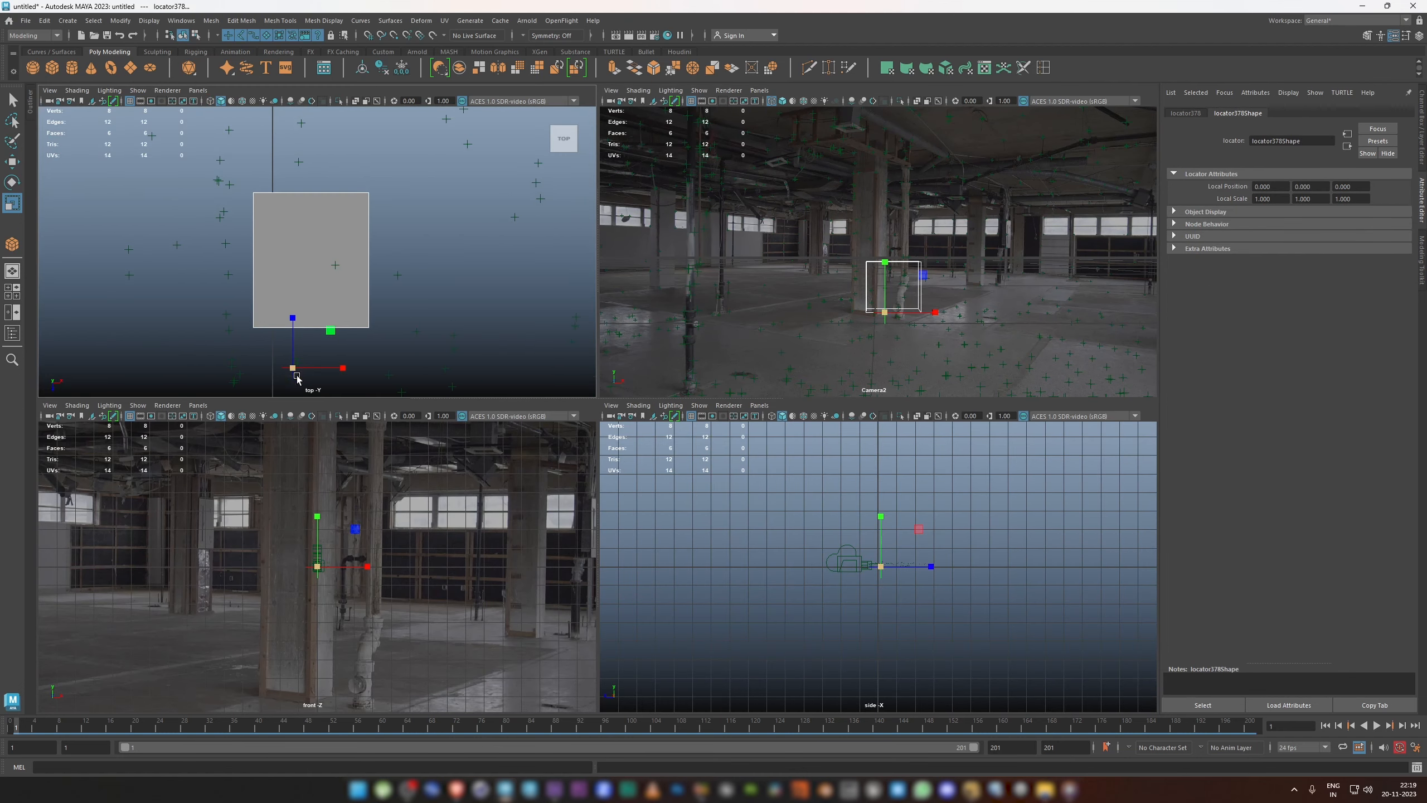
alt+middle_drag(315, 366, 369, 299)
scroll(365, 301, up, 7)
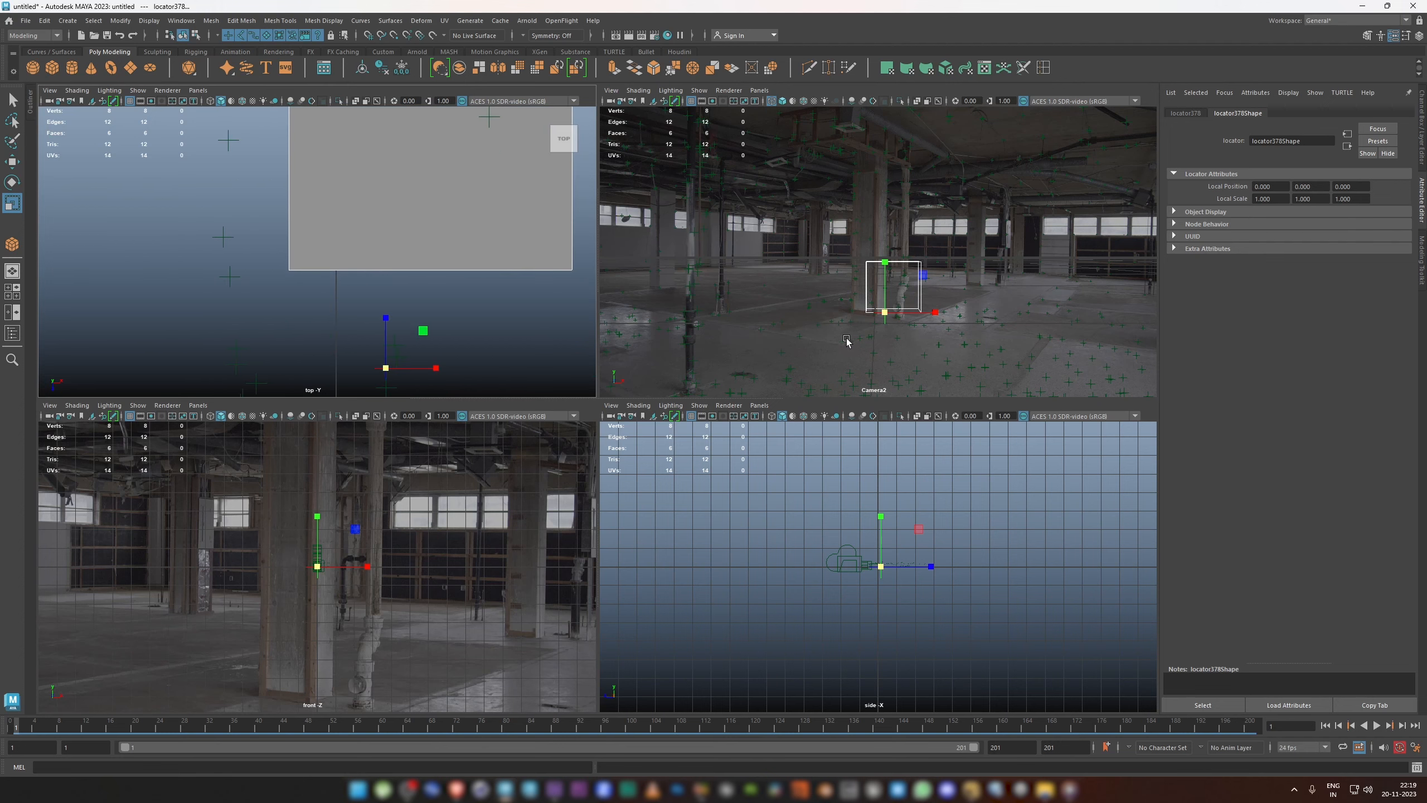
Step: Reselect only the column-base locator, without the cube, and compare its position across the camera and four-view layouts
click(832, 323)
key(space)
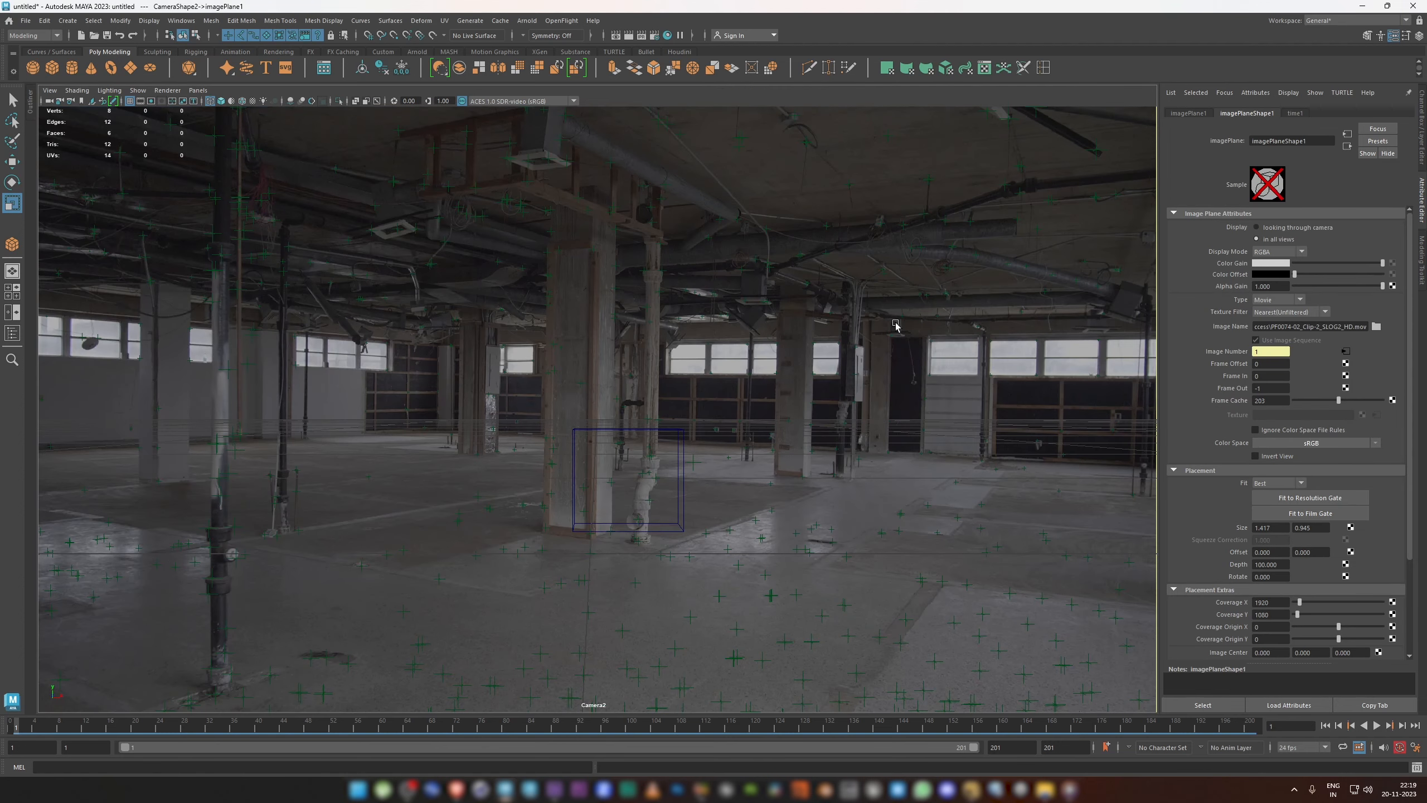
click(613, 536)
key(space)
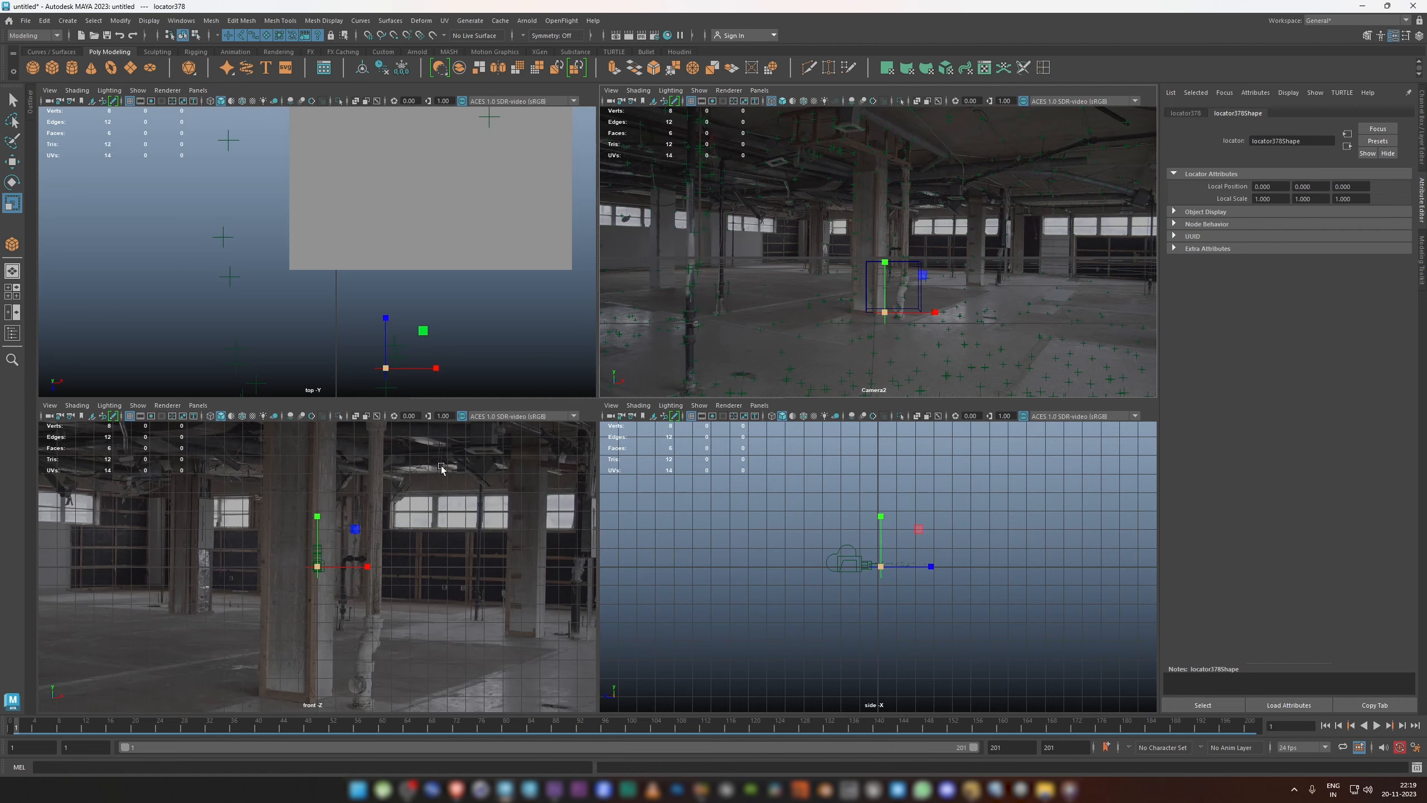
key(space)
key(space)
key(space)
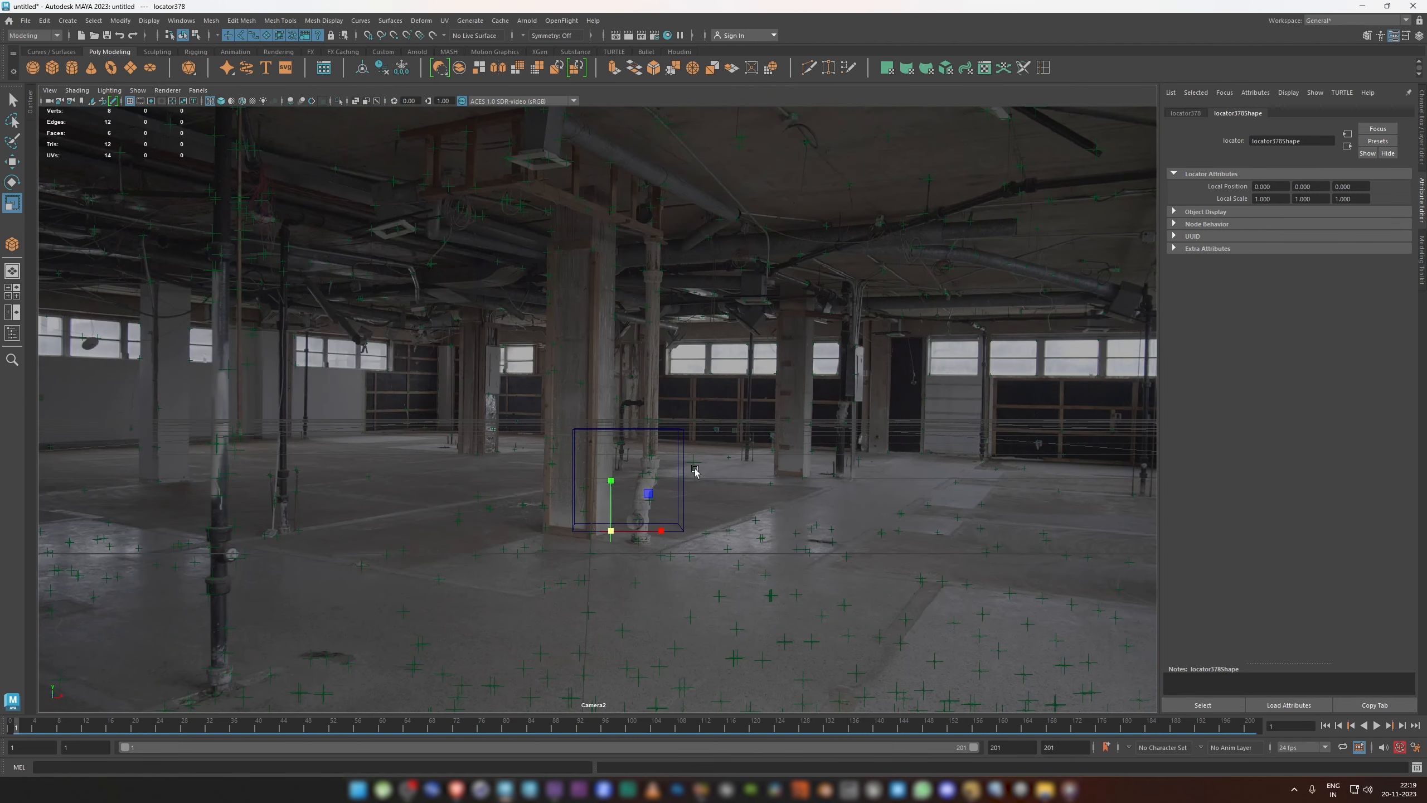
Step: Turn on snapping to points and move the cube to the floor at the base of the central column
click(676, 430)
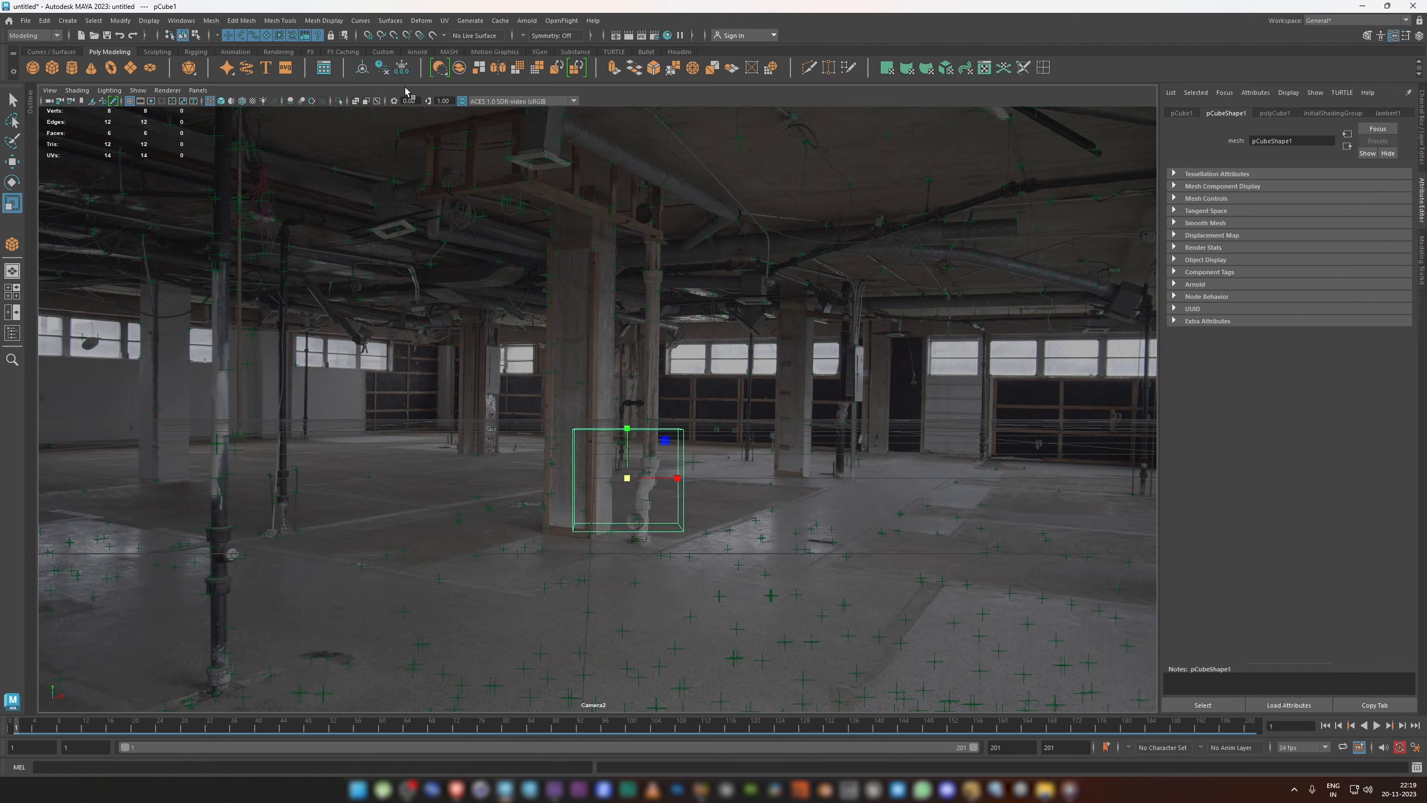
click(396, 35)
drag(628, 481, 589, 532)
key(w)
click(563, 541)
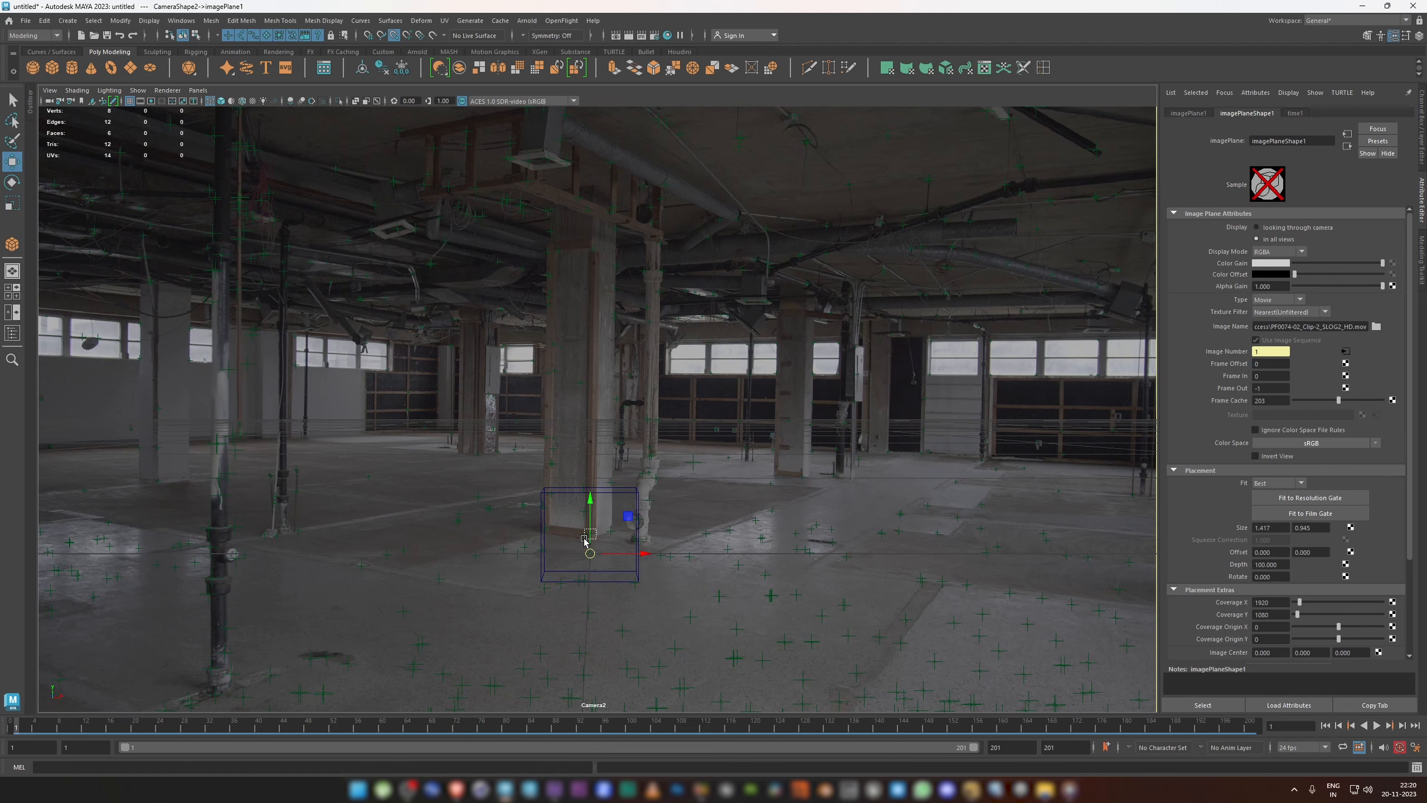
Step: Frame the column-base locator in the top view and check its position against the cube there and through Camera2
click(584, 541)
key(space)
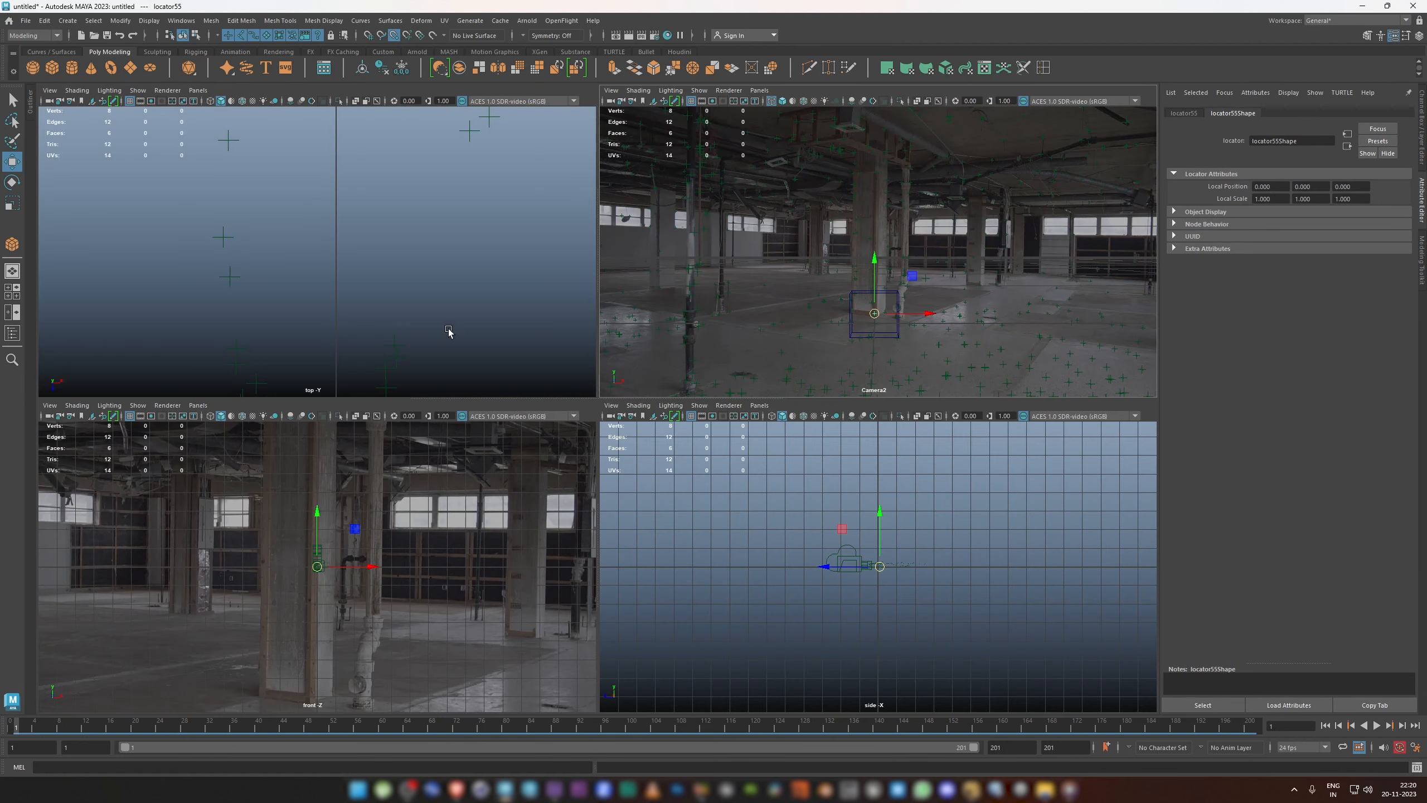
key(f)
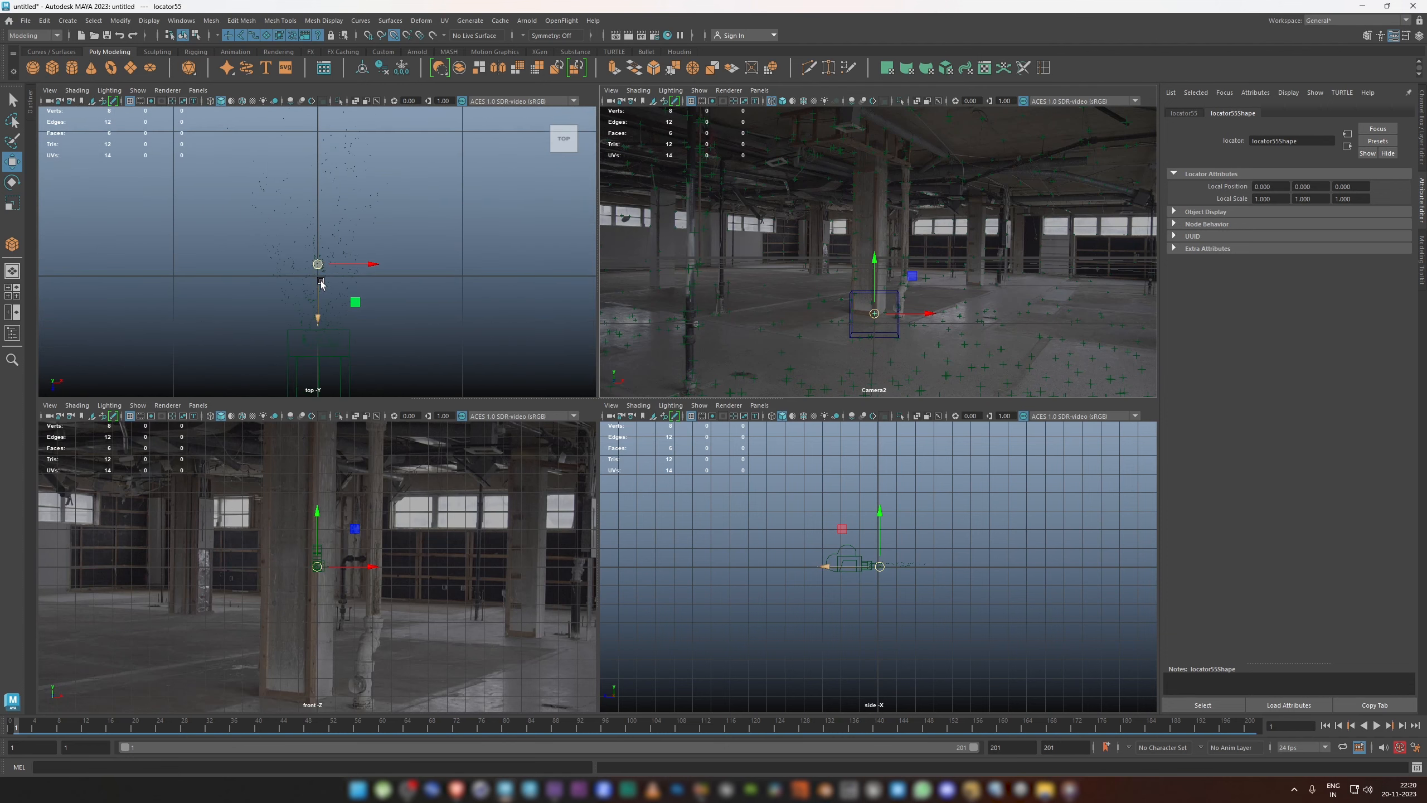
scroll(322, 282, up, 6)
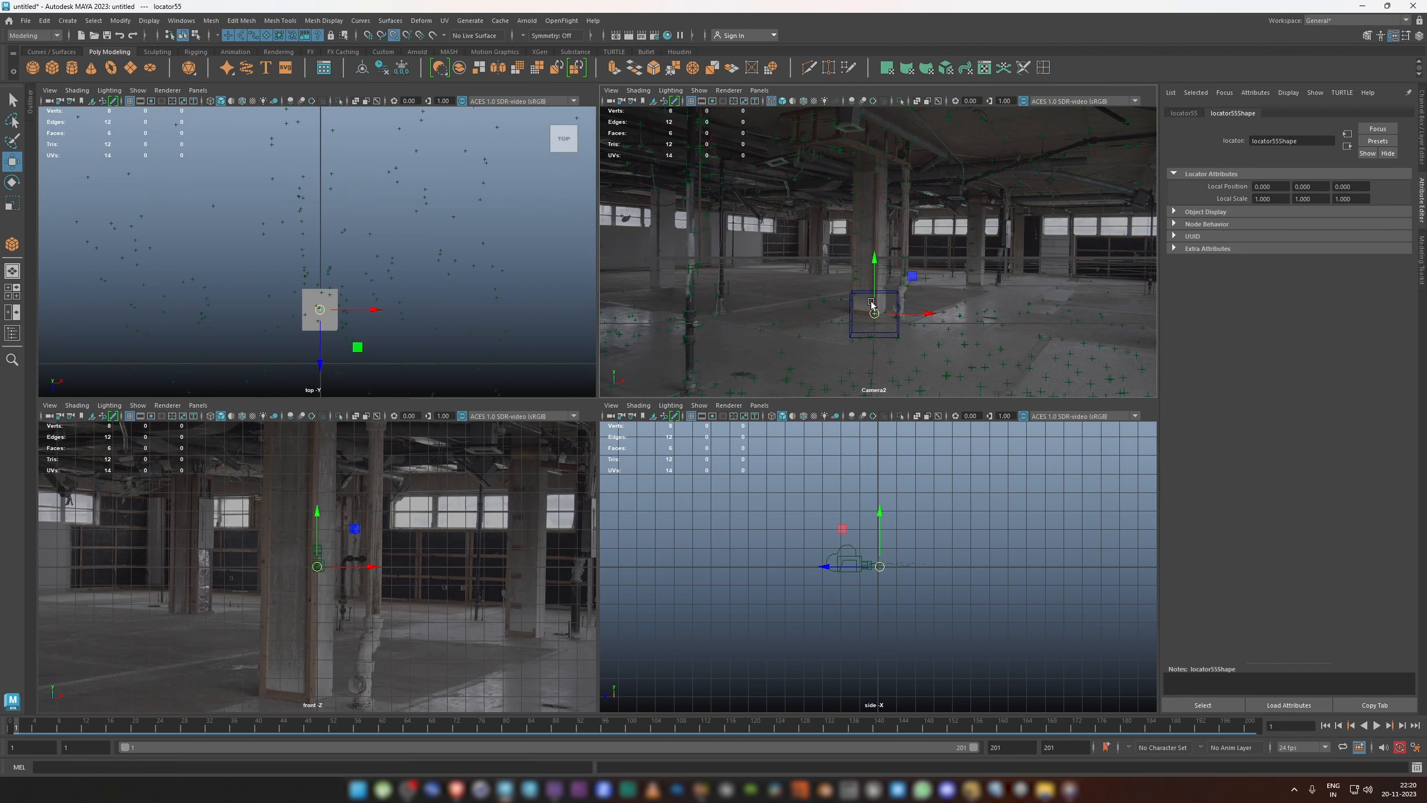
key(space)
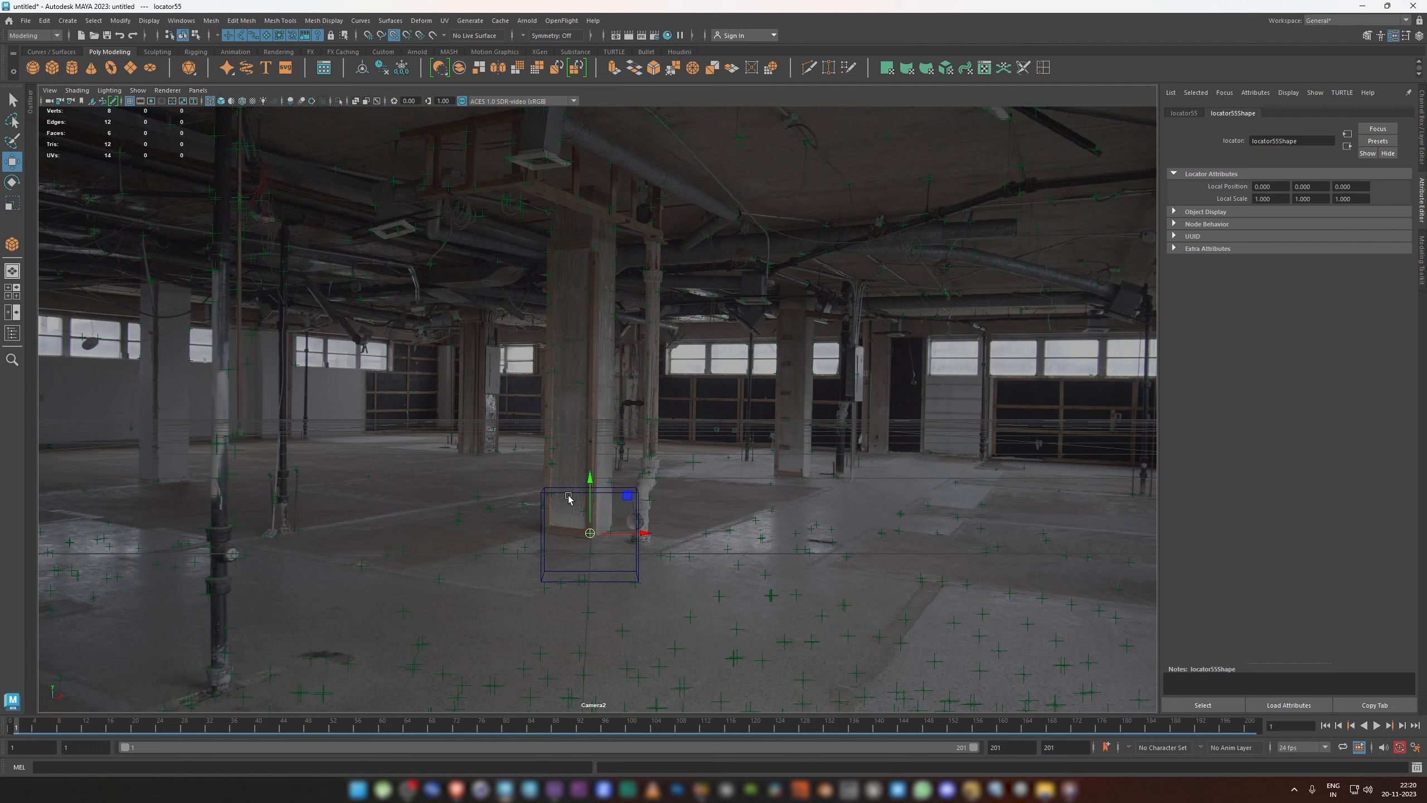
click(590, 500)
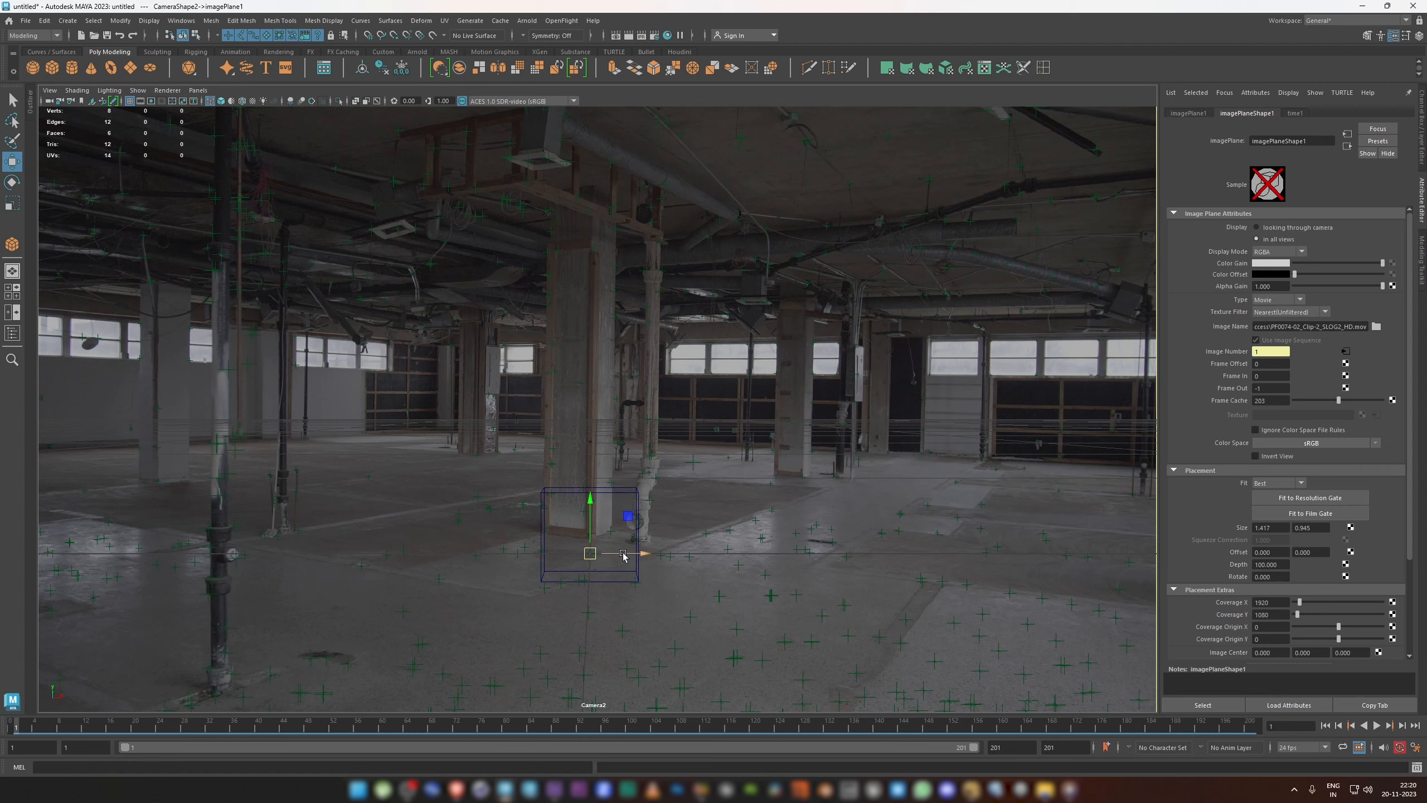
Step: Raise the cube's top vertices up the central column, and scale and shift the box toward the column's footprint
click(590, 526)
key(r)
key(w)
click(552, 495)
drag(590, 405, 609, 232)
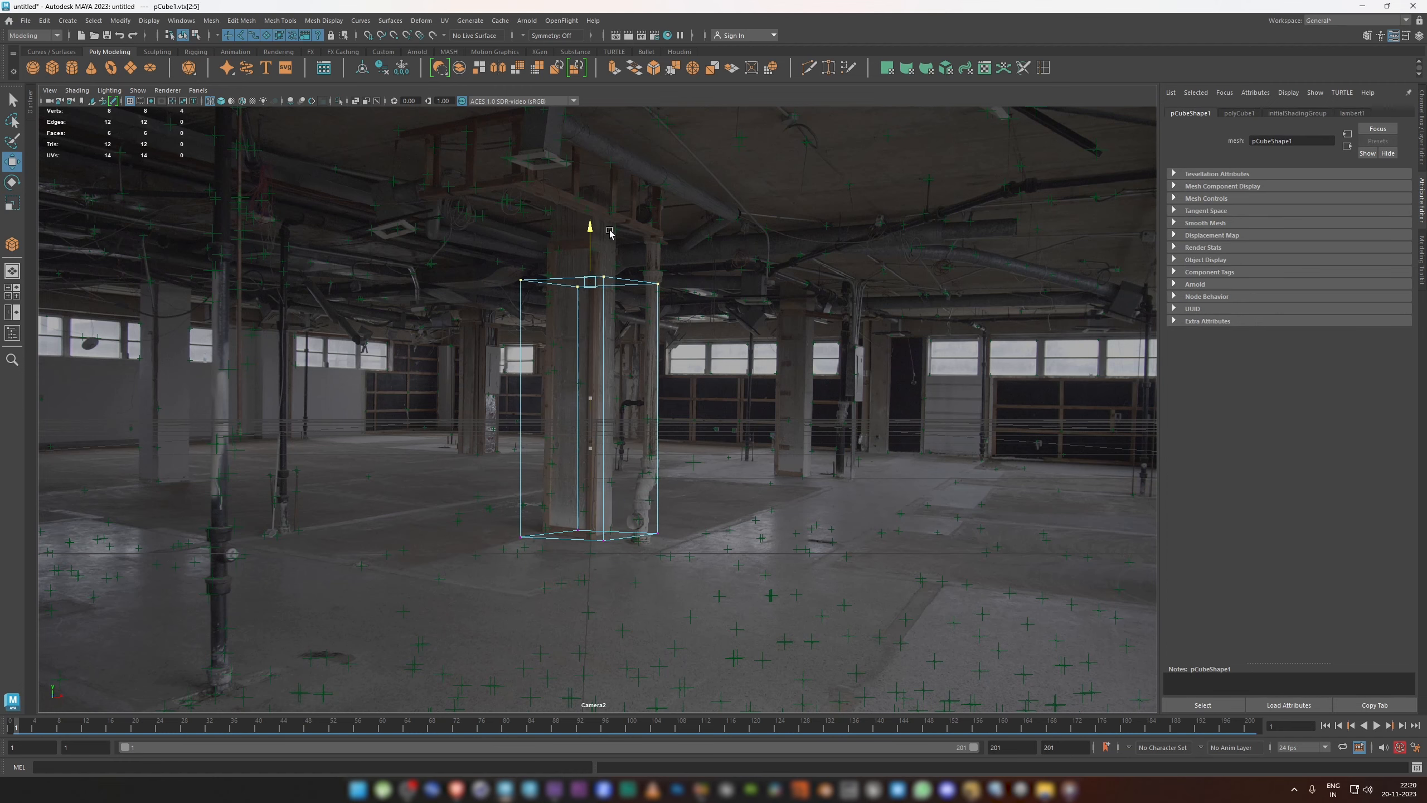
key(r)
mouse_move(590, 533)
mouse_down()
mouse_move(497, 576)
mouse_move(610, 533)
mouse_up()
key(w)
drag(641, 533, 630, 533)
Step: Adjust the box's vertices to match the column's width and edges, extending its top to the ceiling beam
right_drag(567, 522, 522, 522)
drag(525, 303, 630, 338)
drag(579, 287, 595, 184)
drag(584, 216, 607, 534)
drag(646, 376, 630, 378)
drag(525, 191, 631, 216)
click(641, 236)
click(615, 219)
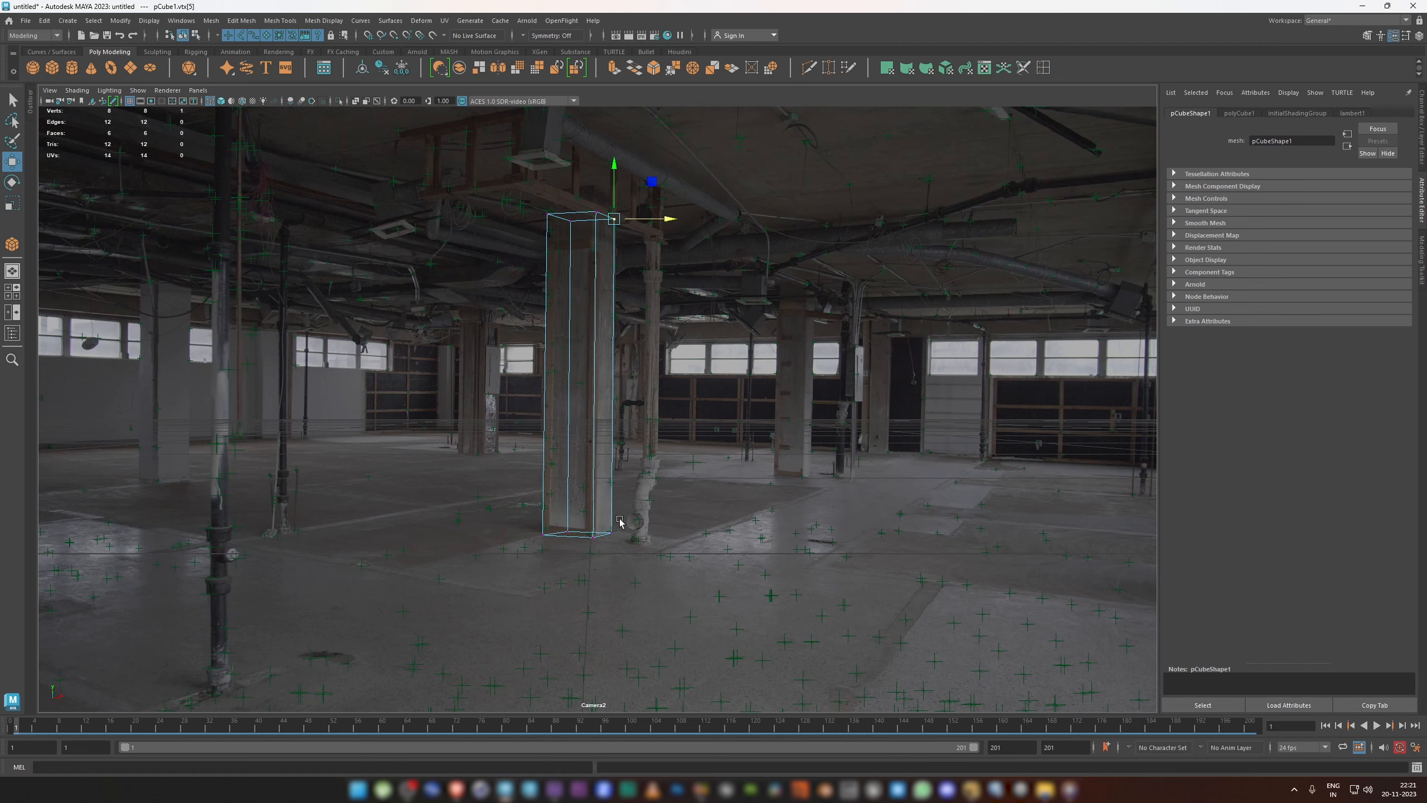
Step: Insert edge loops along the column box's height and close to its edges, and return to object mode
shift+right_drag(593, 258, 595, 336)
click(596, 216)
click(594, 529)
key(w)
click(572, 507)
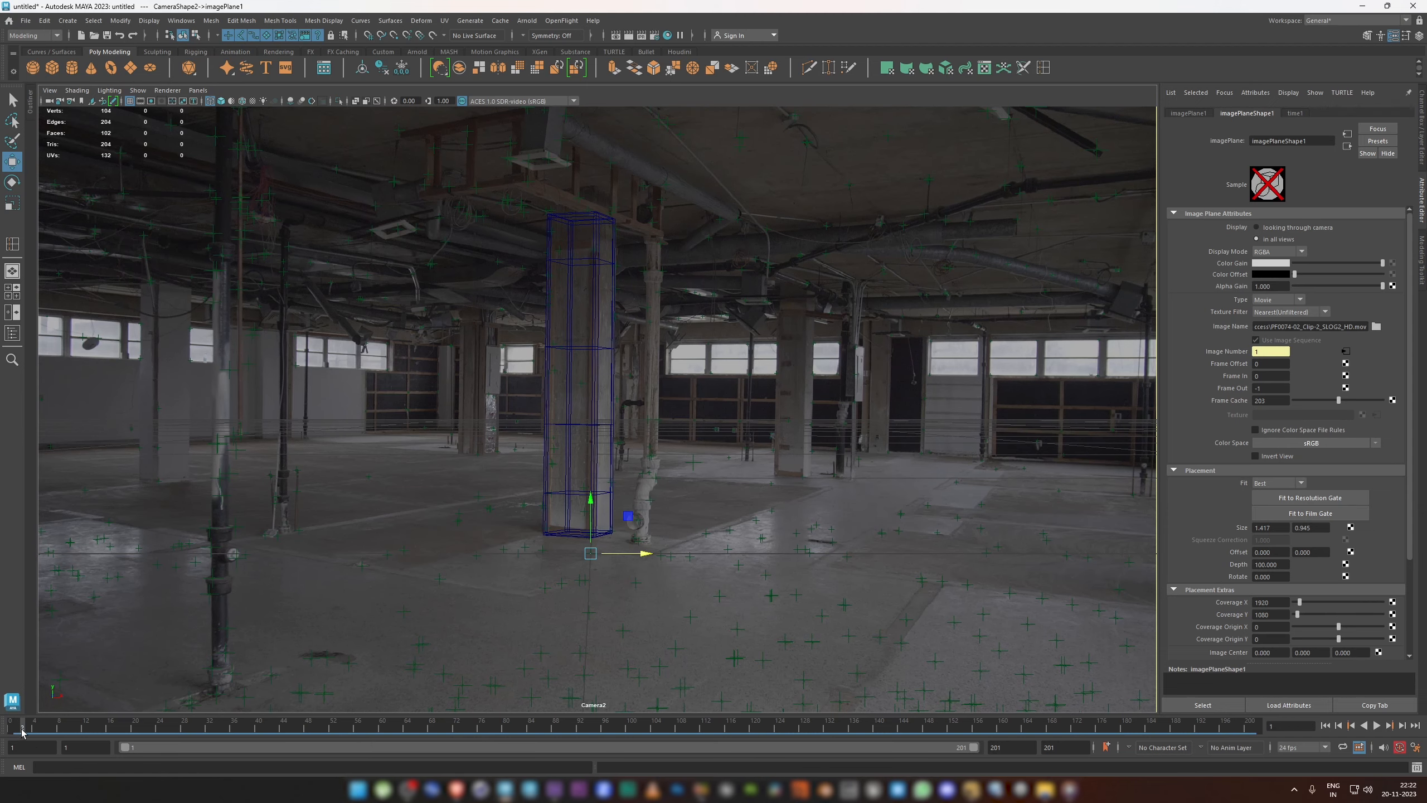
Step: Play the shot through Camera2 and check that the box stays aligned with the filmed column
key(alt+v)
key(alt+v)
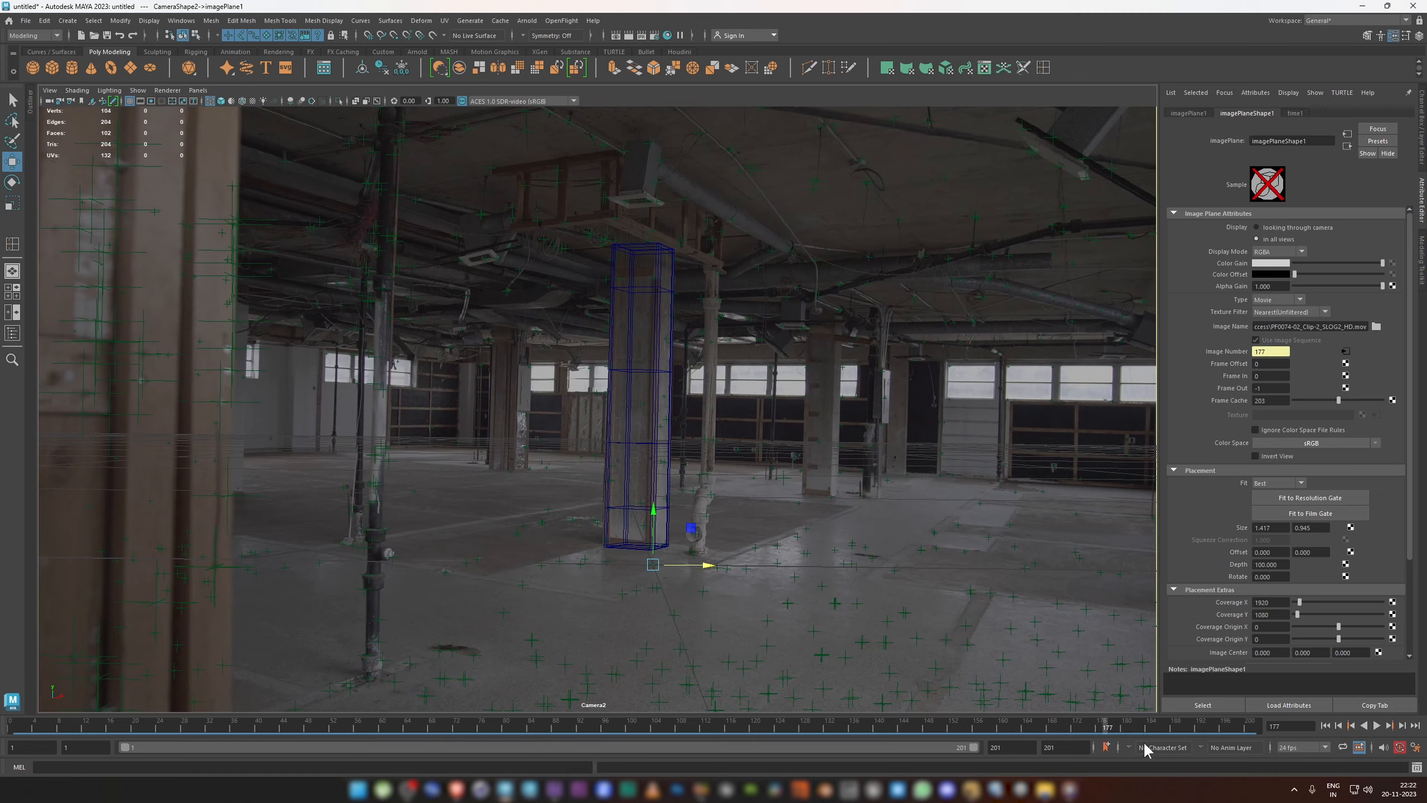
key(alt+v)
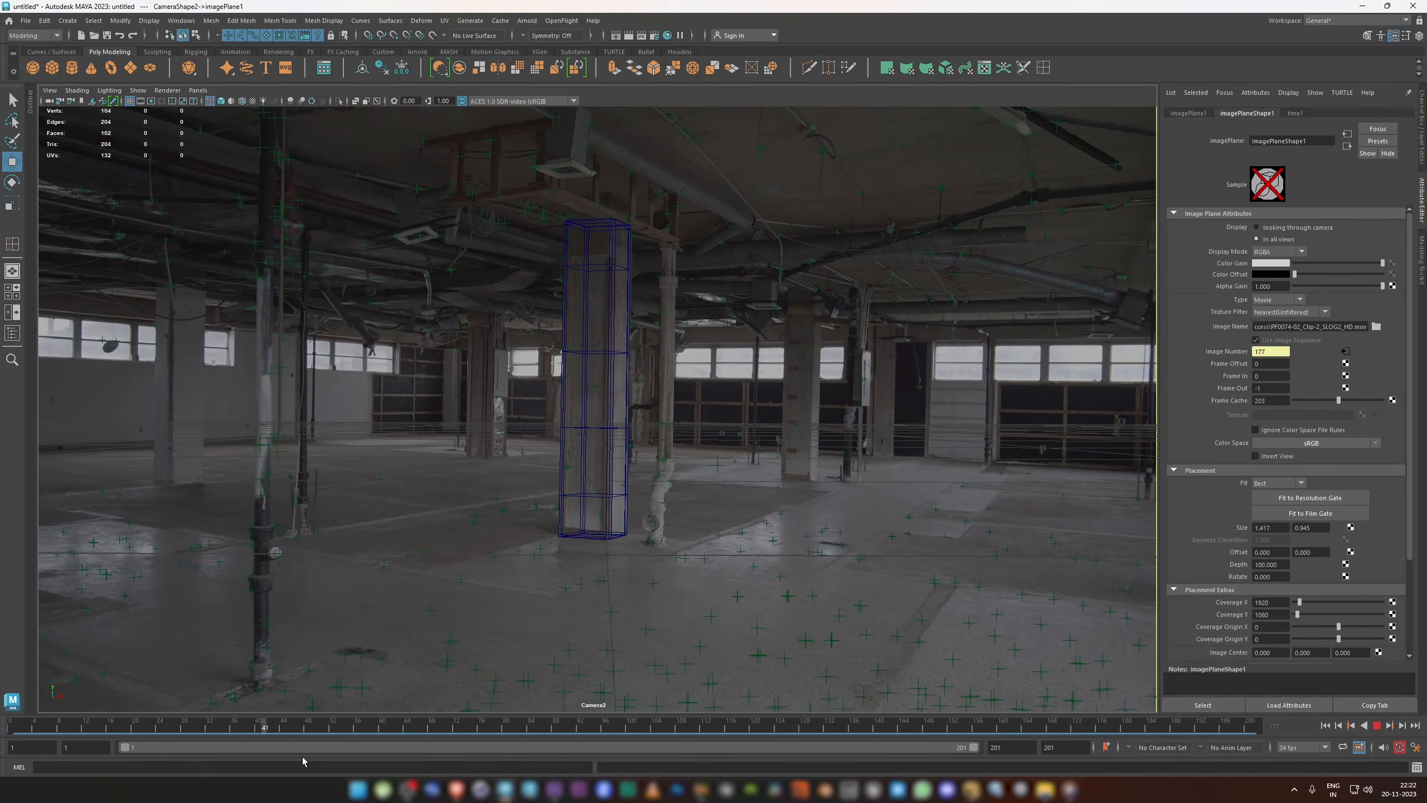
key(alt+v)
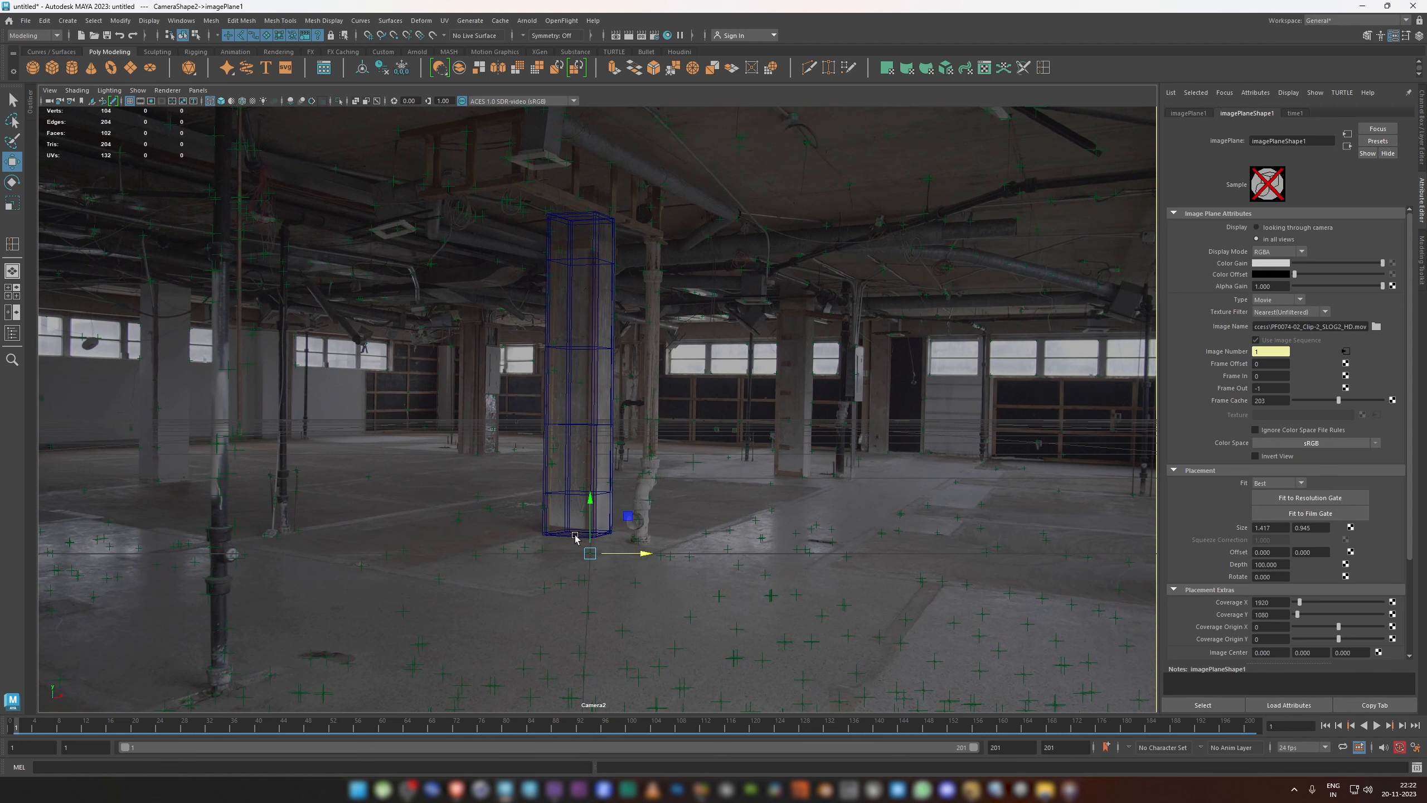
Step: Select the column box and export only it as Model_For_Projection_N.obj in the Model_Builder_Track_Export folder
click(574, 536)
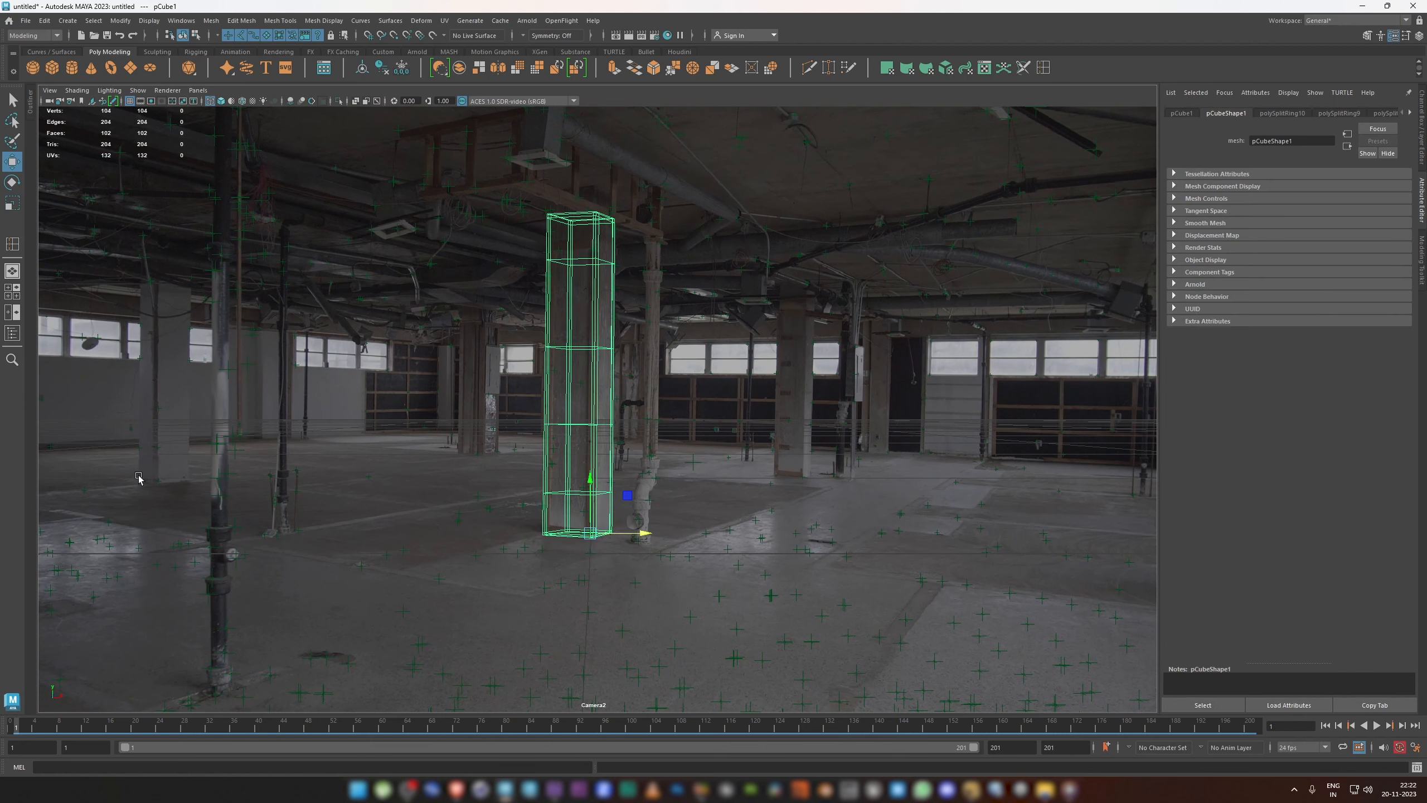
click(157, 447)
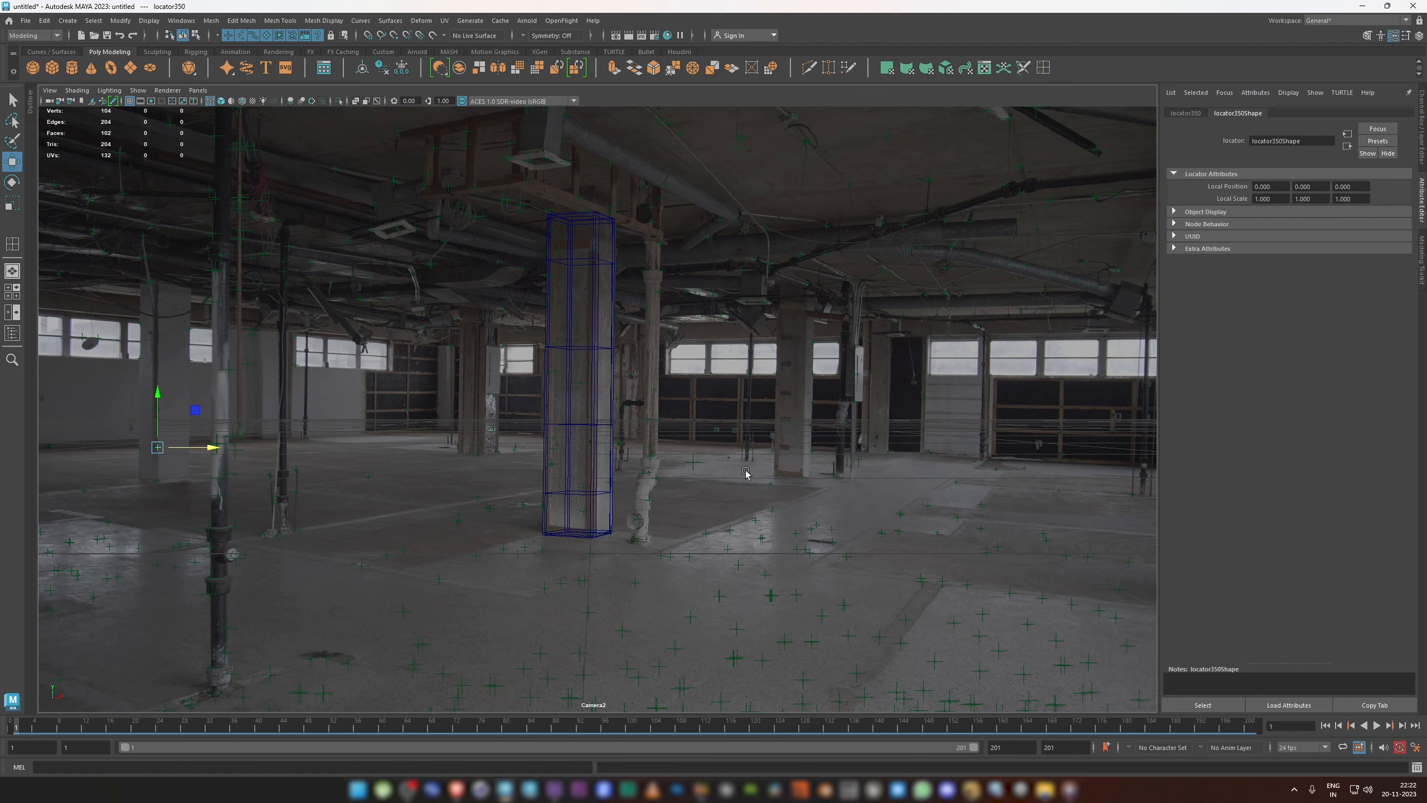
key(ctrl+z)
click(25, 20)
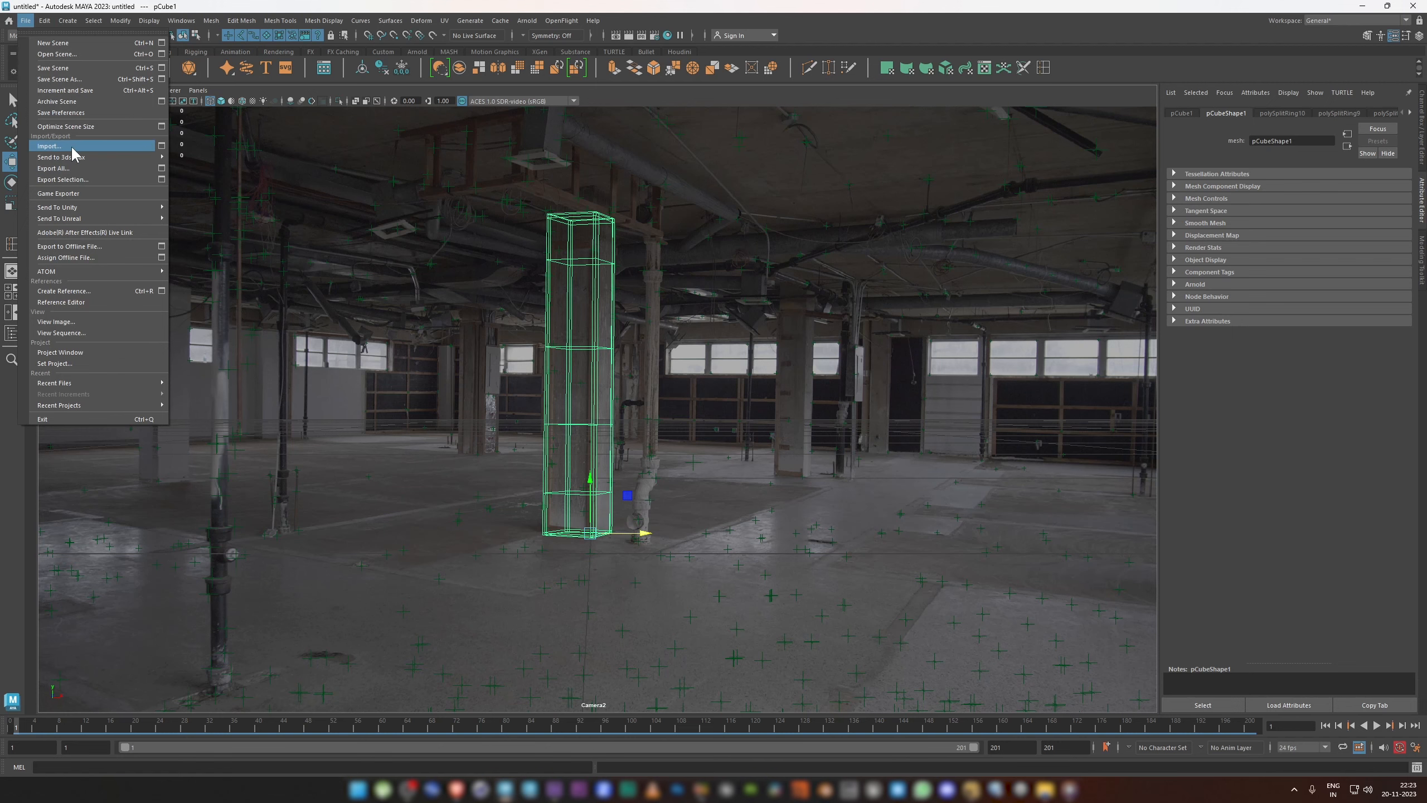
click(62, 180)
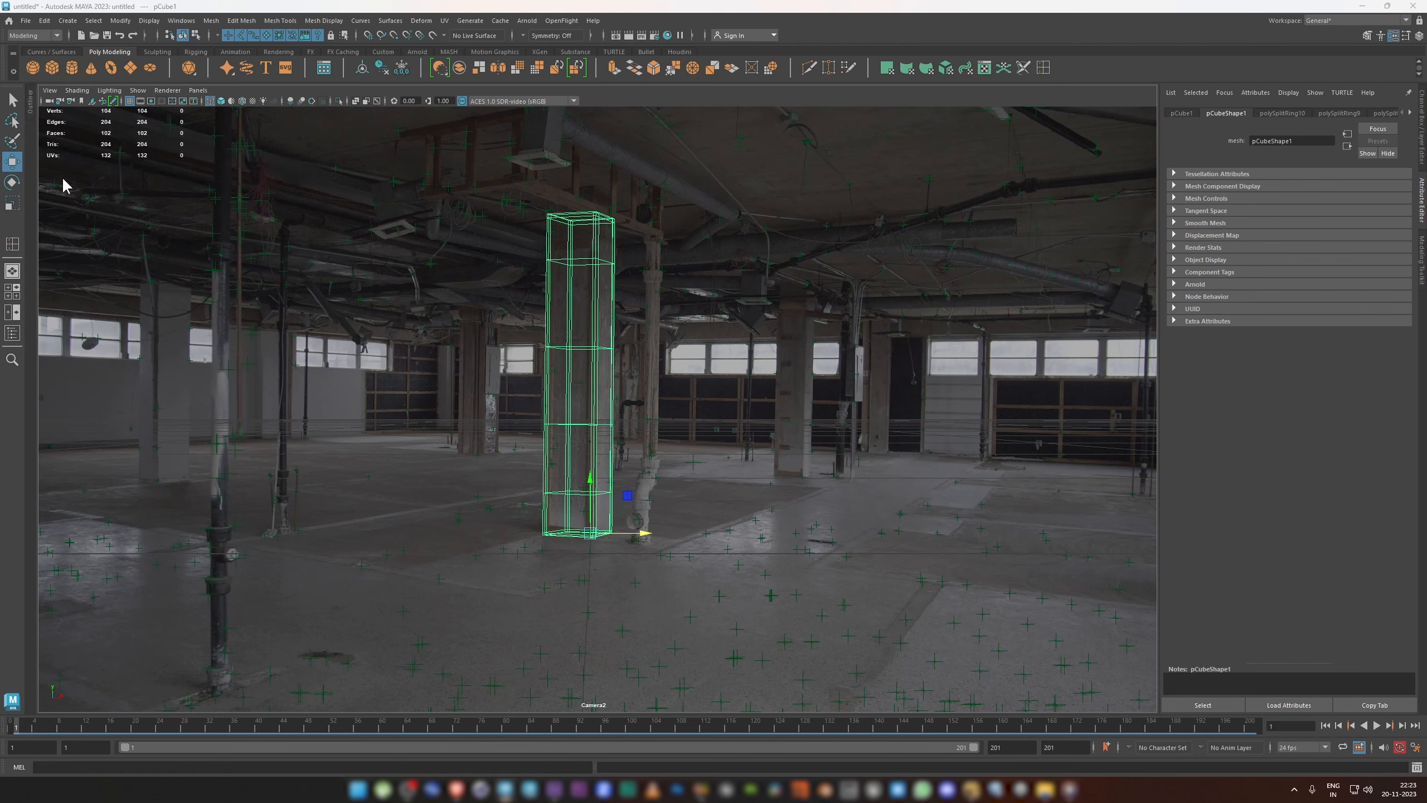
text(_For_Projection_obj)
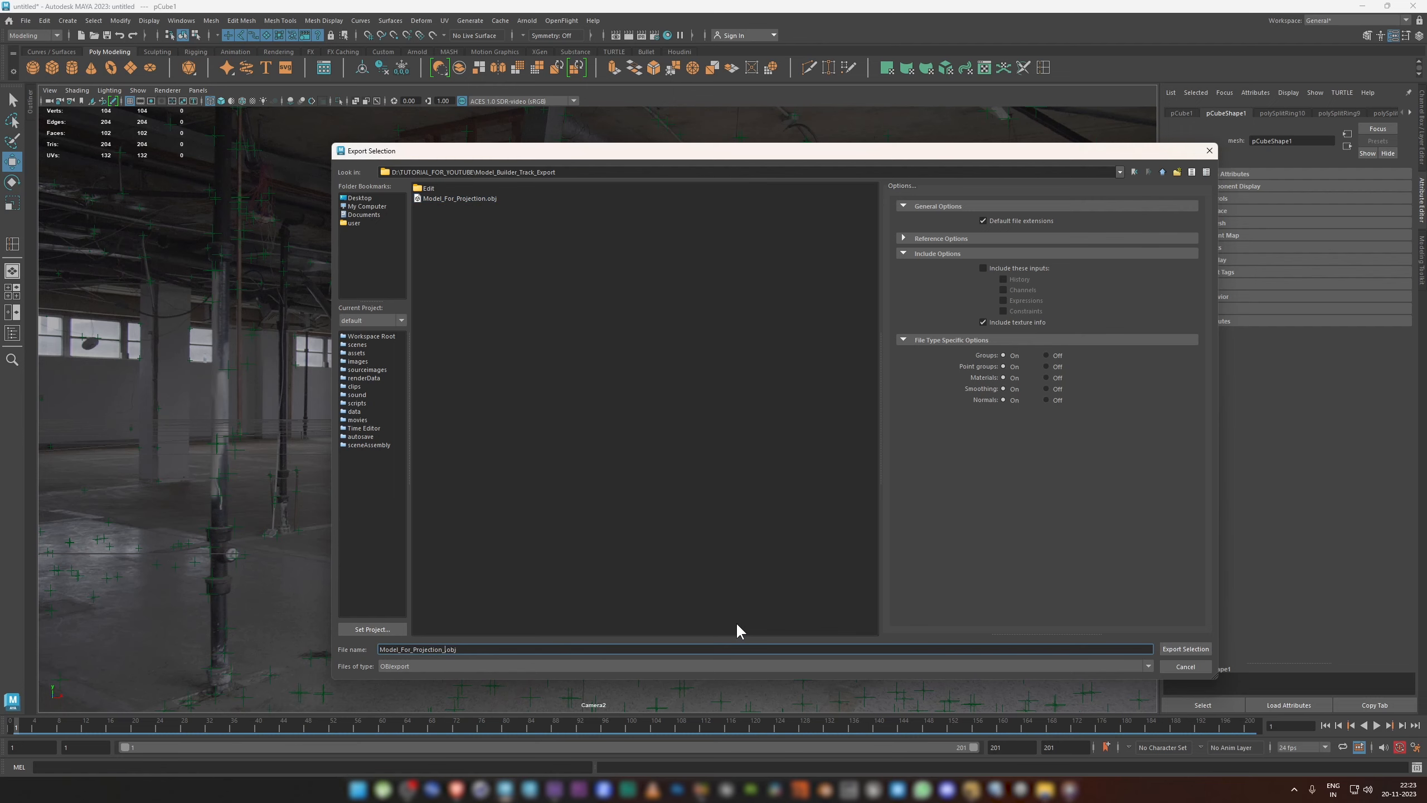
click(1186, 648)
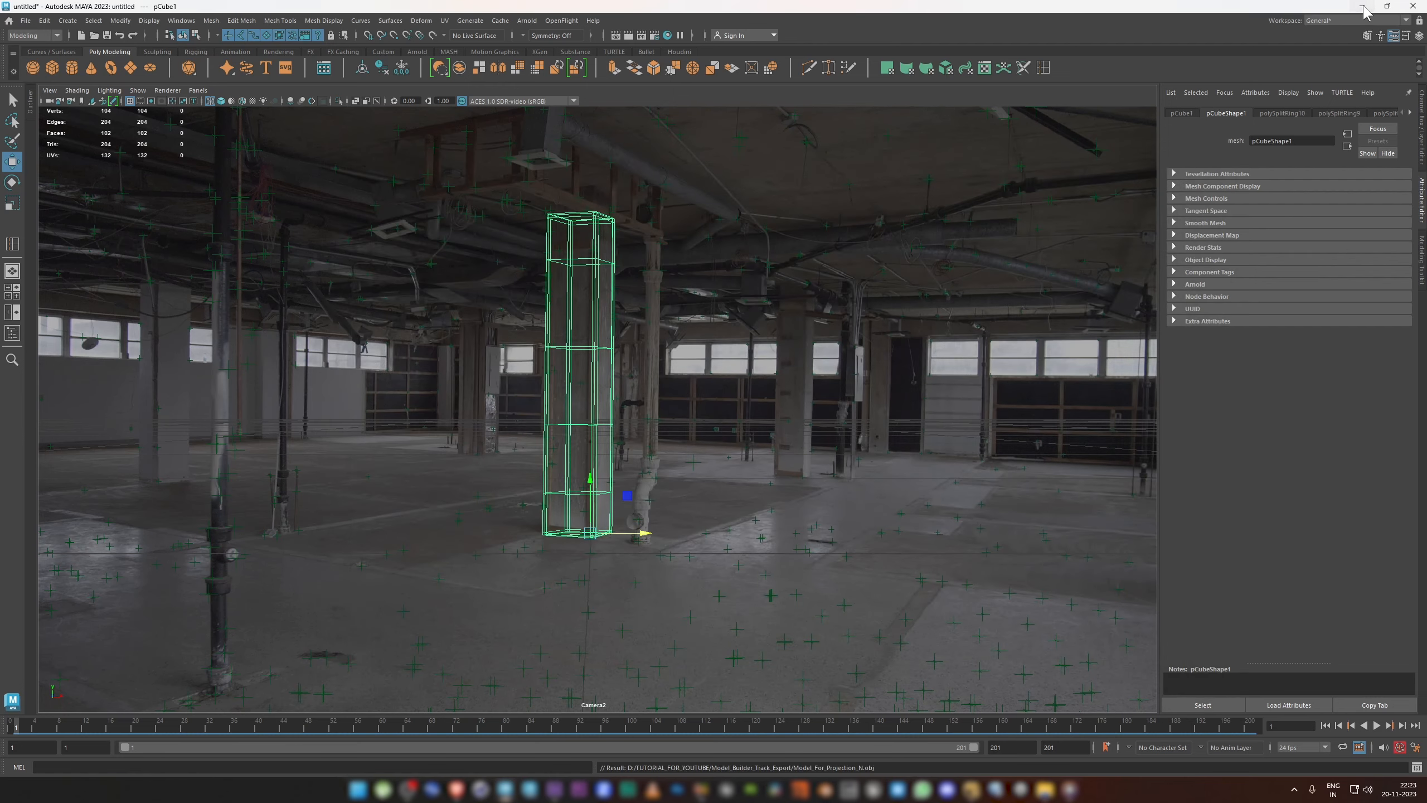
Step: Switch to NukeX, minimize the file explorer, and disconnect the WriteGeo node from the scene, setting it aside
click(1363, 6)
mouse_move(1003, 764)
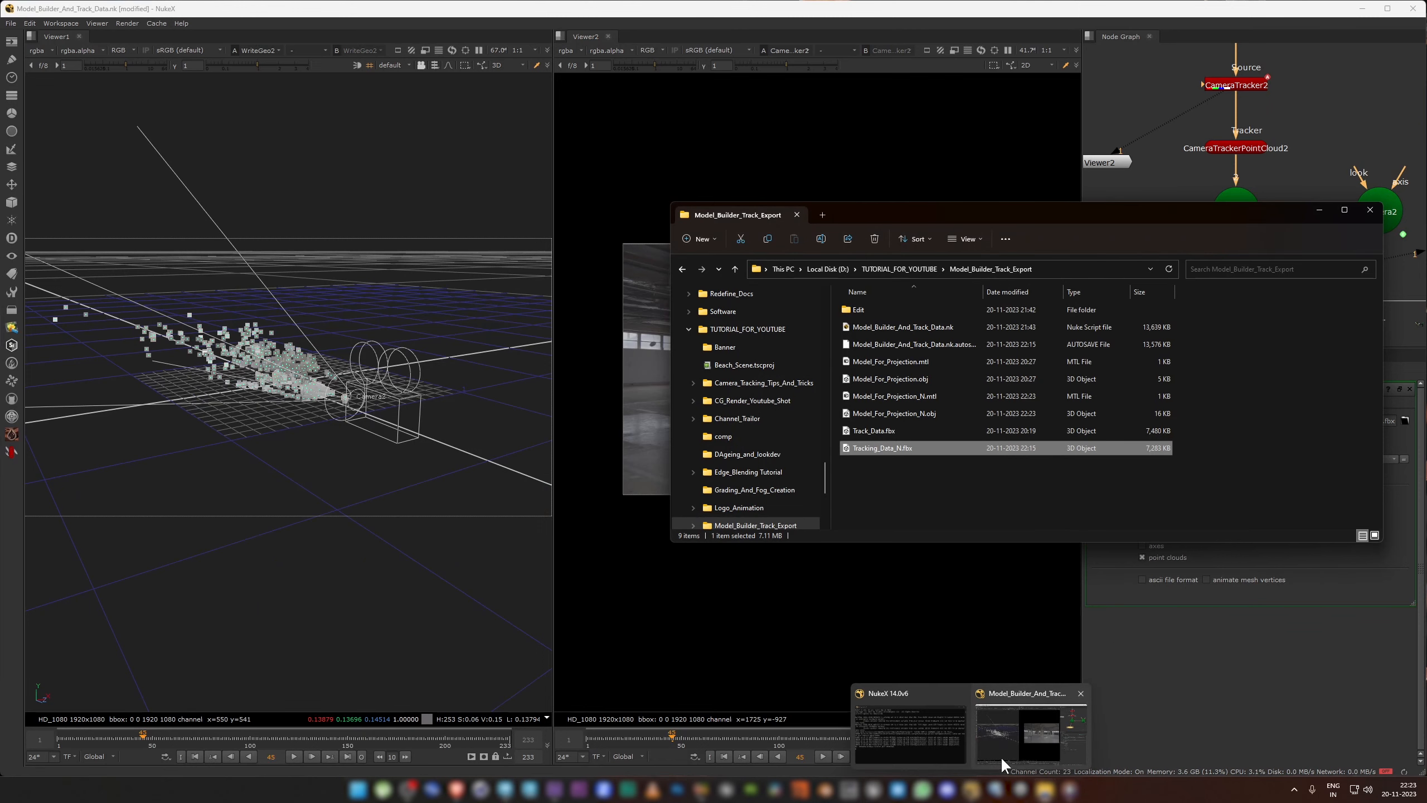
click(1317, 210)
middle_drag(1305, 284, 1240, 227)
scroll(1359, 263, down, 1)
click(1195, 271)
drag(1228, 254, 1407, 65)
key(ctrl+shift+x)
middle_drag(1341, 140, 1293, 168)
scroll(1292, 168, down, 2)
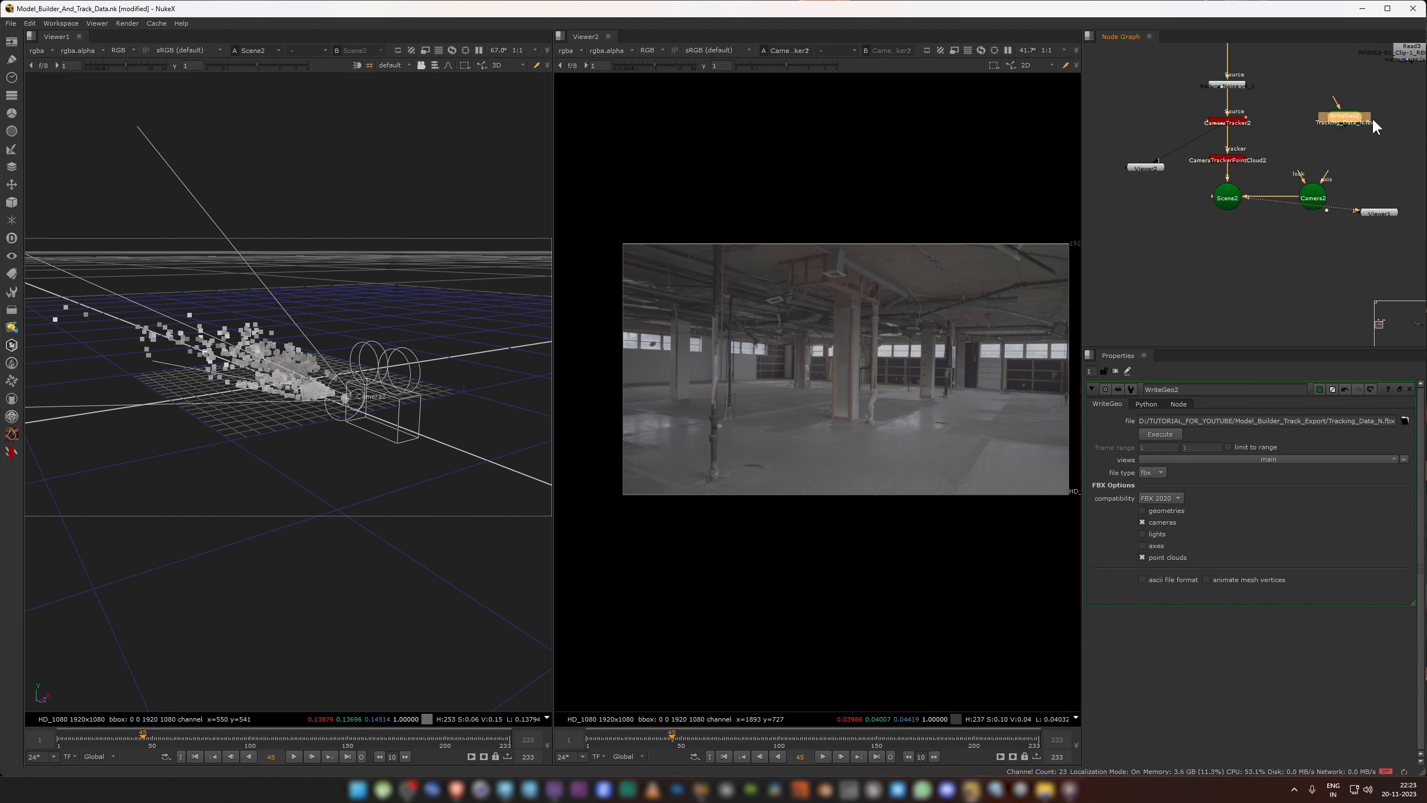
Step: Add a ReadGeo node below Scene2's branch and load Model_For_Projection_N.obj into it
scroll(1213, 217, up, 3)
key(Tab)
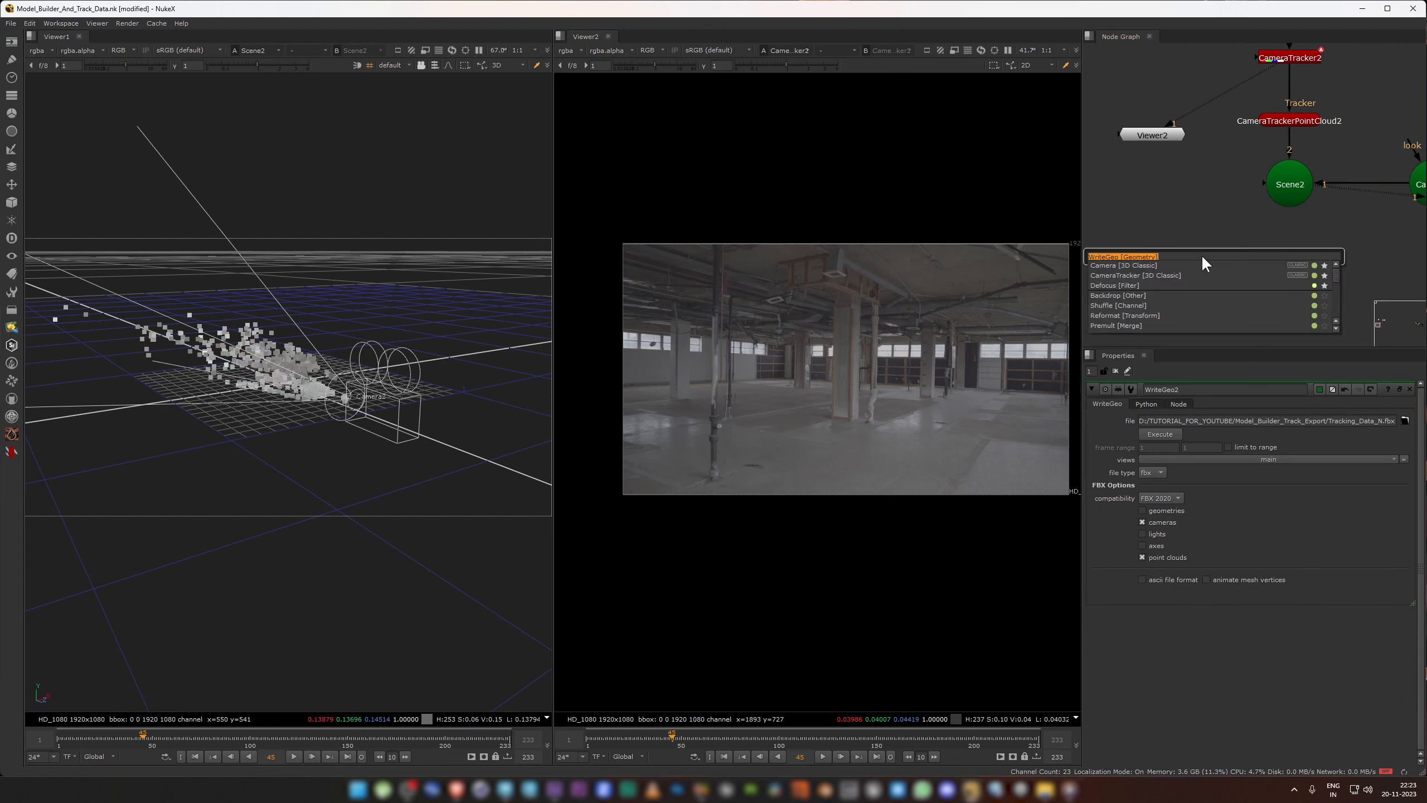
text(readno)
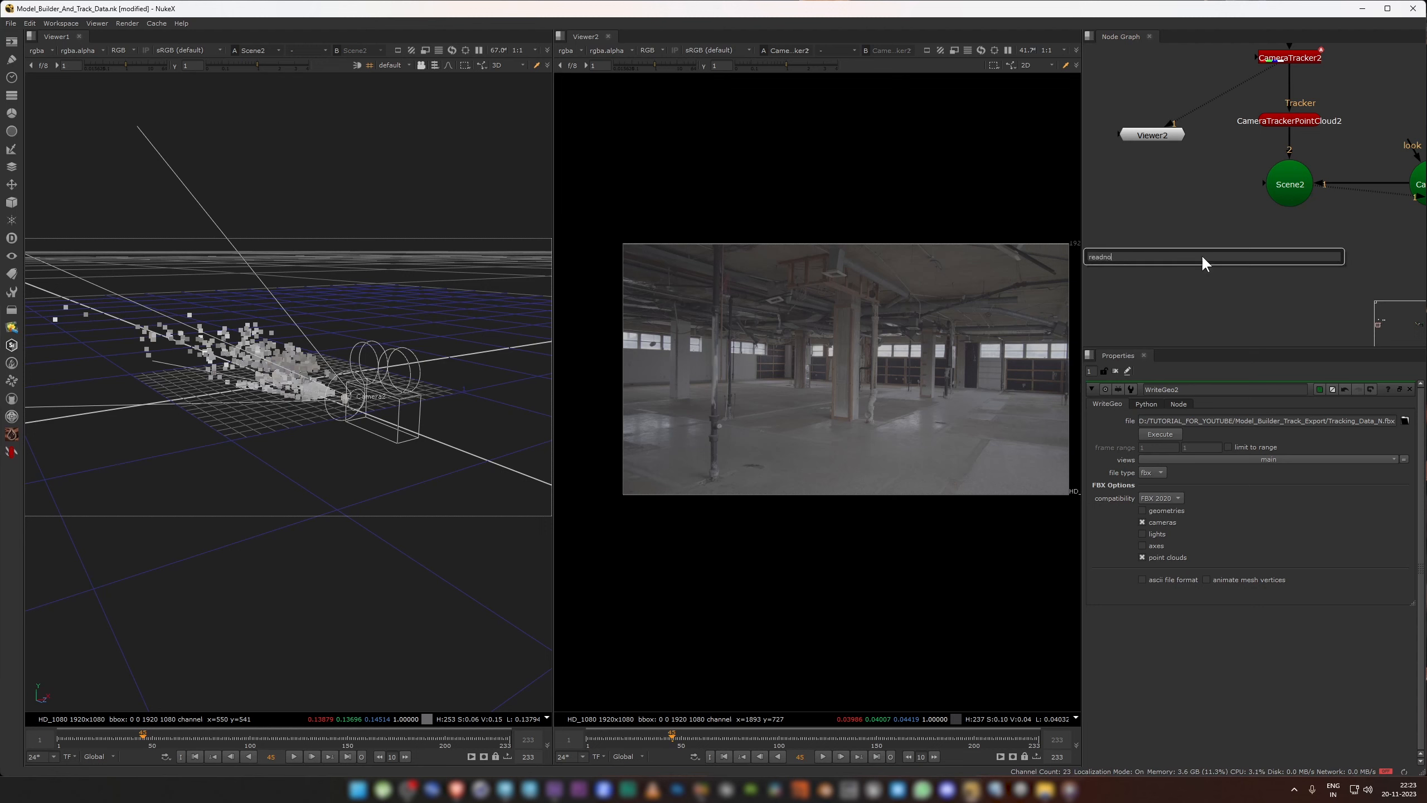
key(BackSpace)
key(BackSpace)
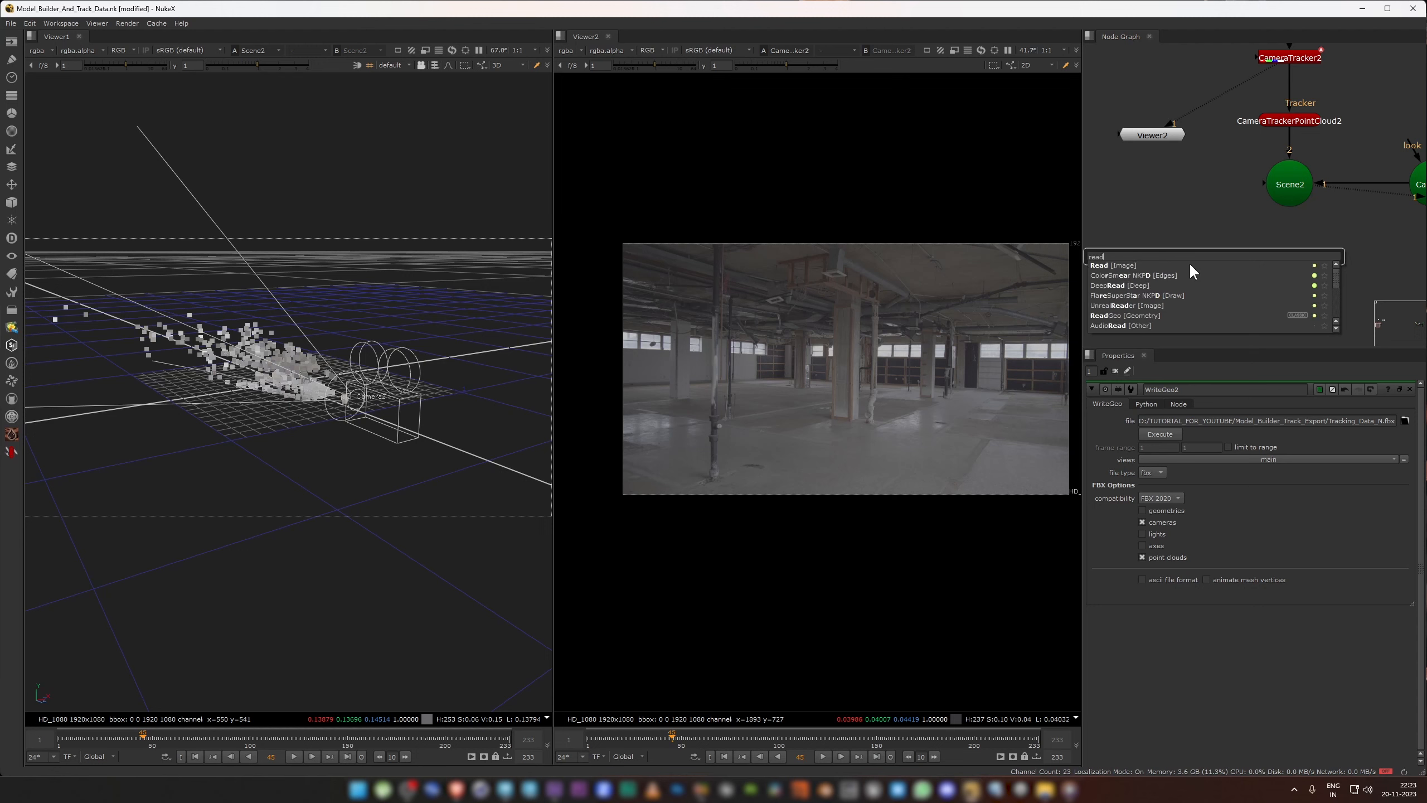
click(1113, 315)
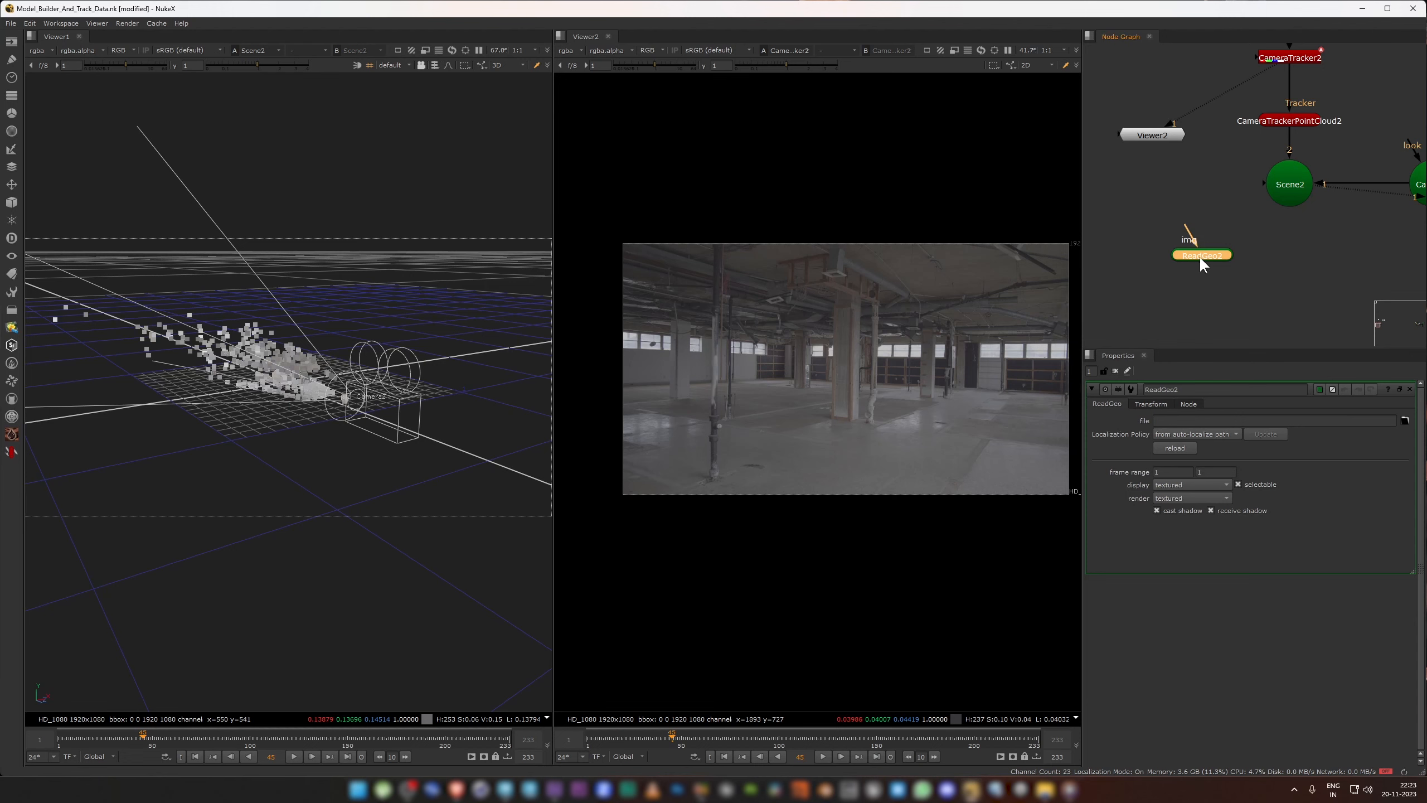
click(1405, 420)
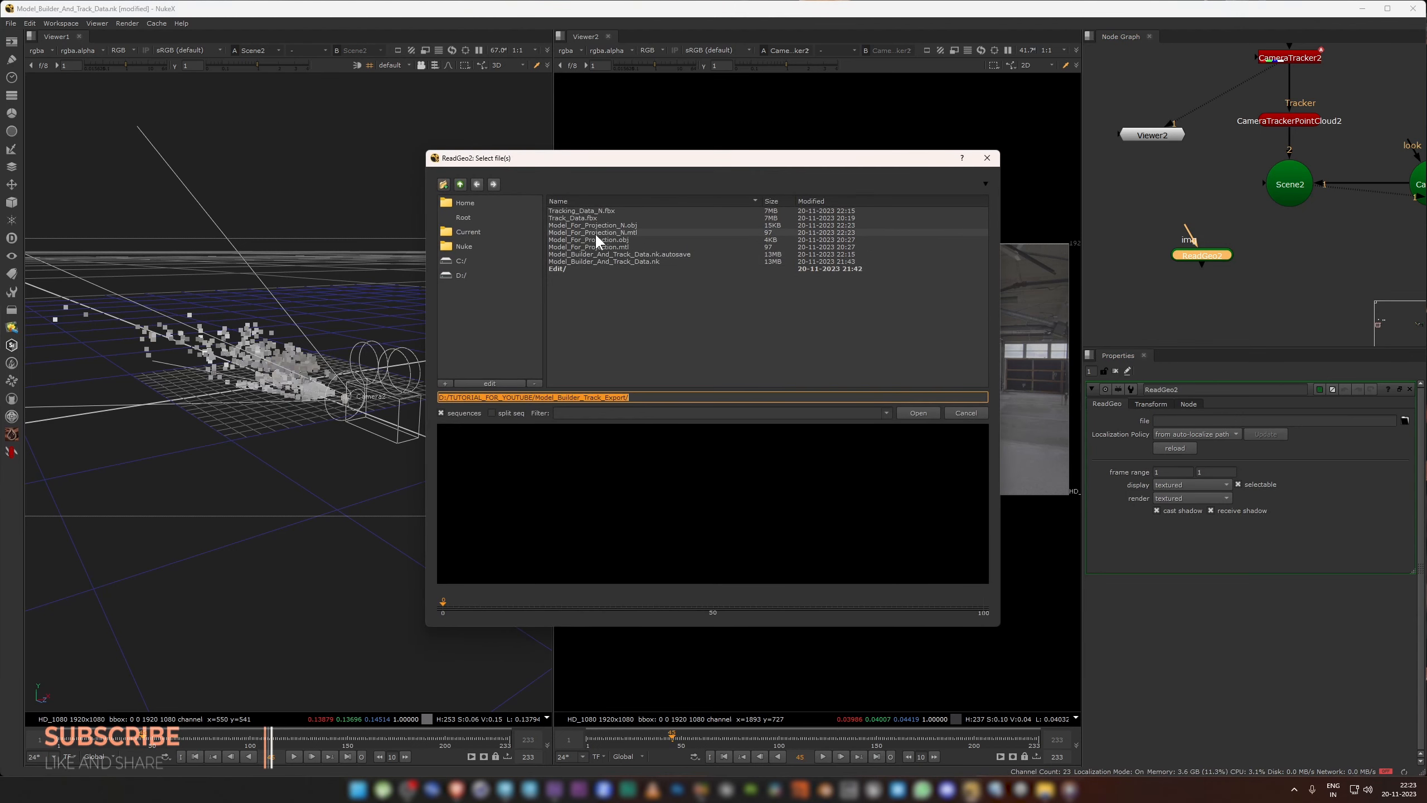
click(603, 225)
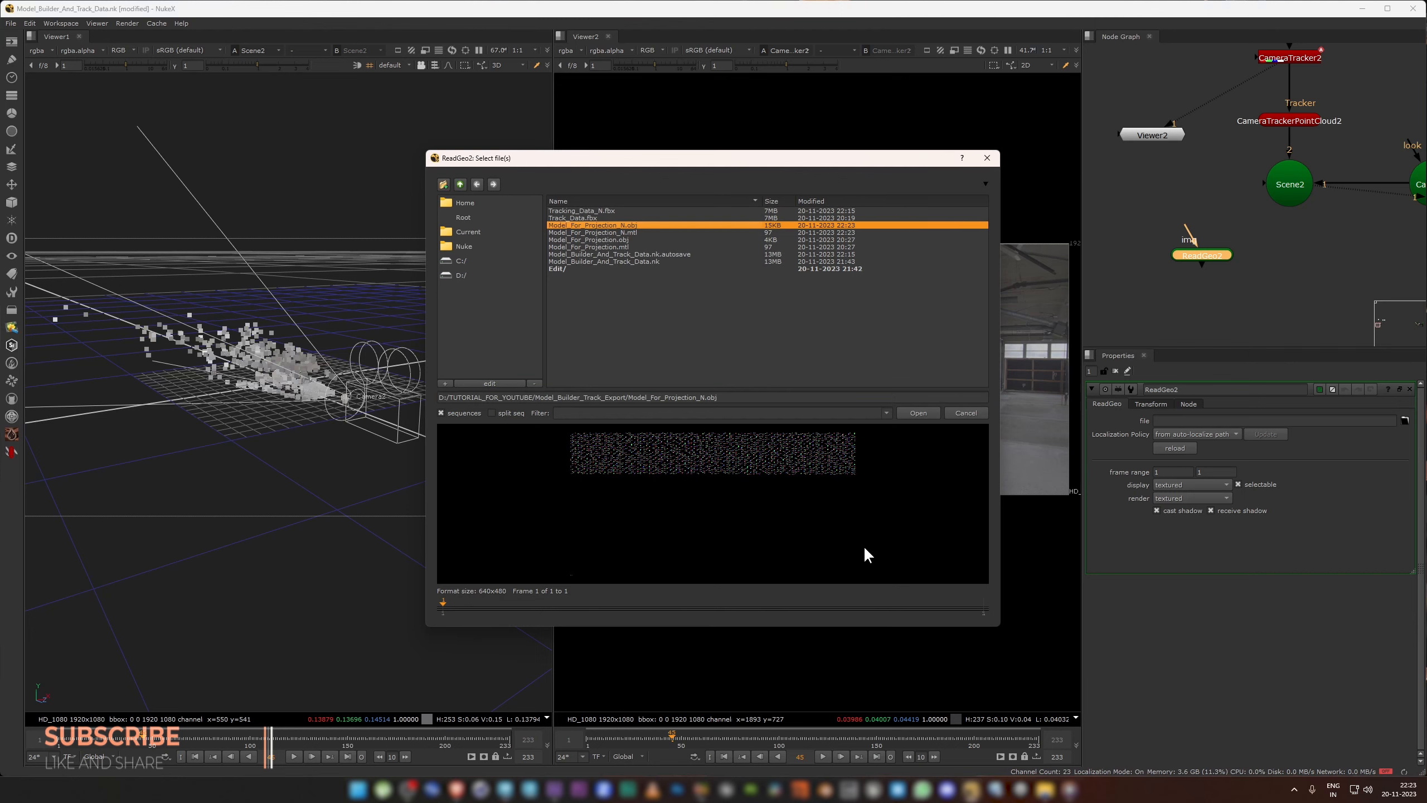
click(922, 411)
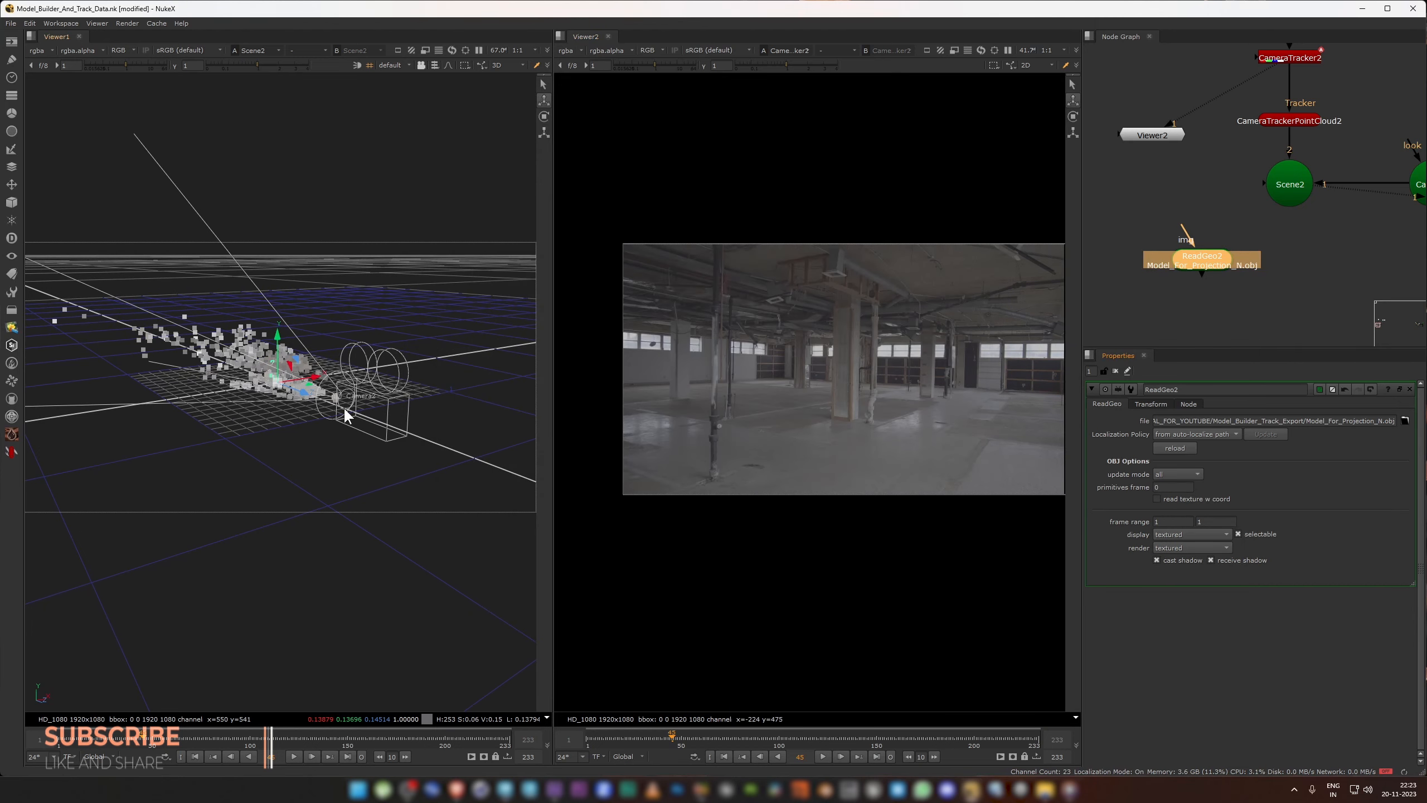
Step: Inspect the imported column model among the point cloud and compare it with the column in the footage
scroll(317, 399, up, 10)
ctrl+drag(247, 405, 136, 424)
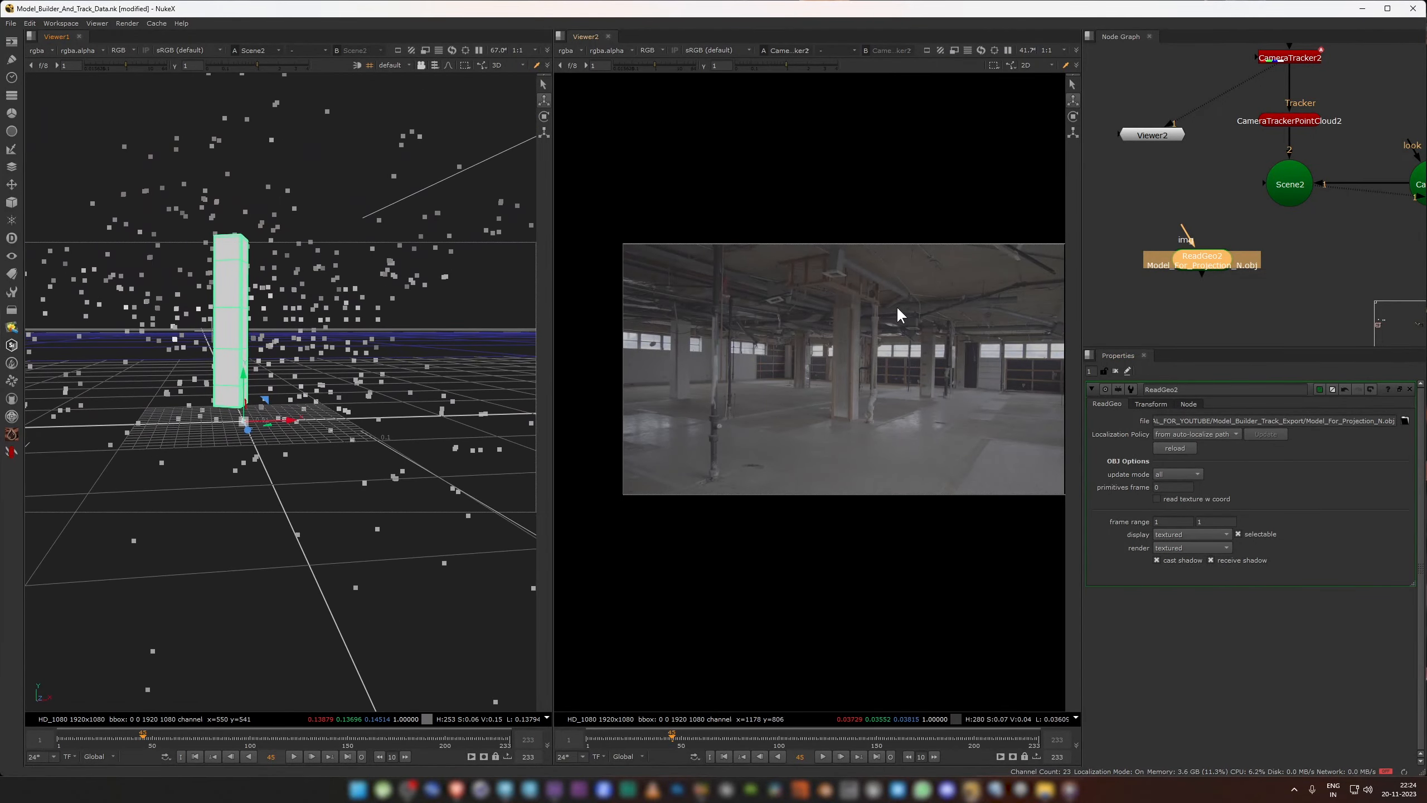
scroll(1225, 287, down, 5)
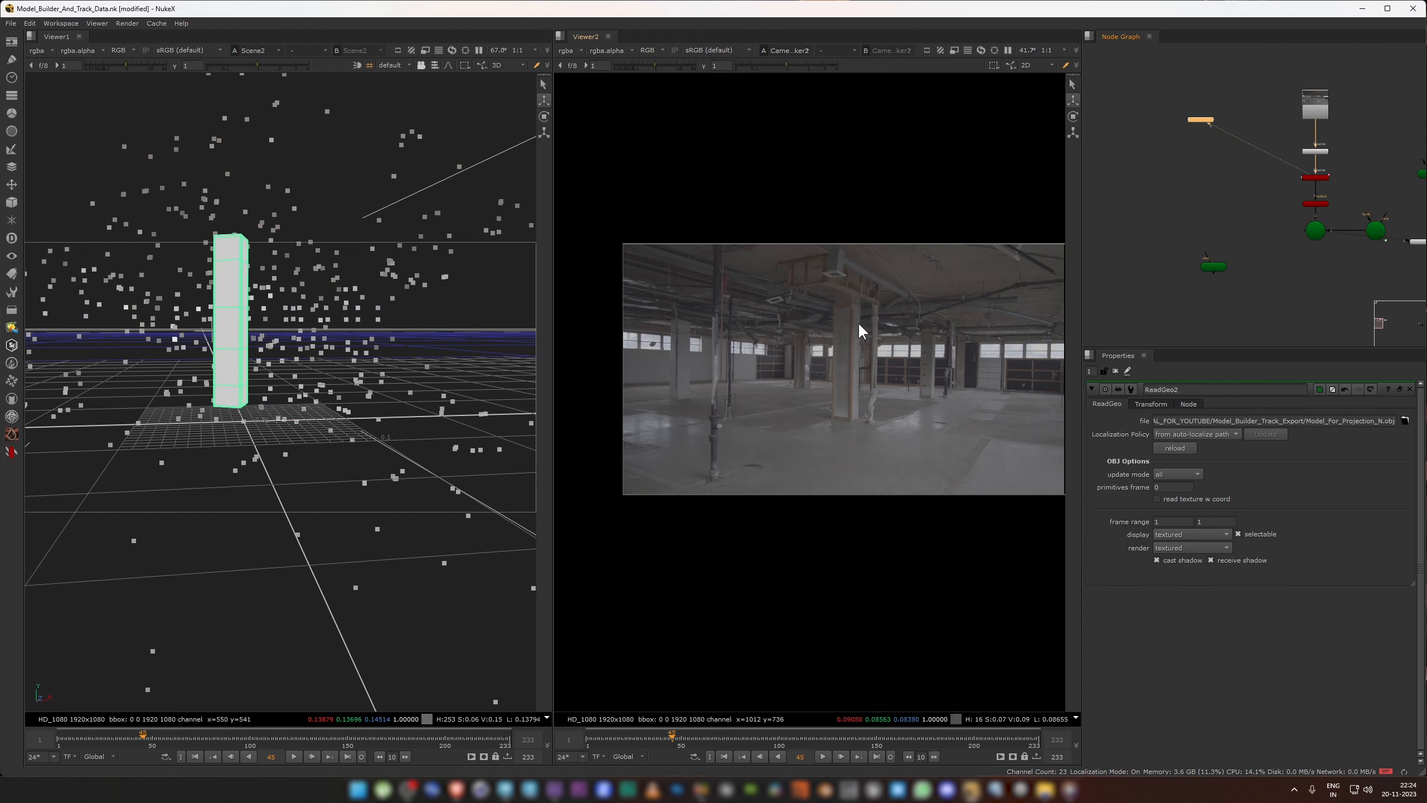
scroll(865, 332, up, 4)
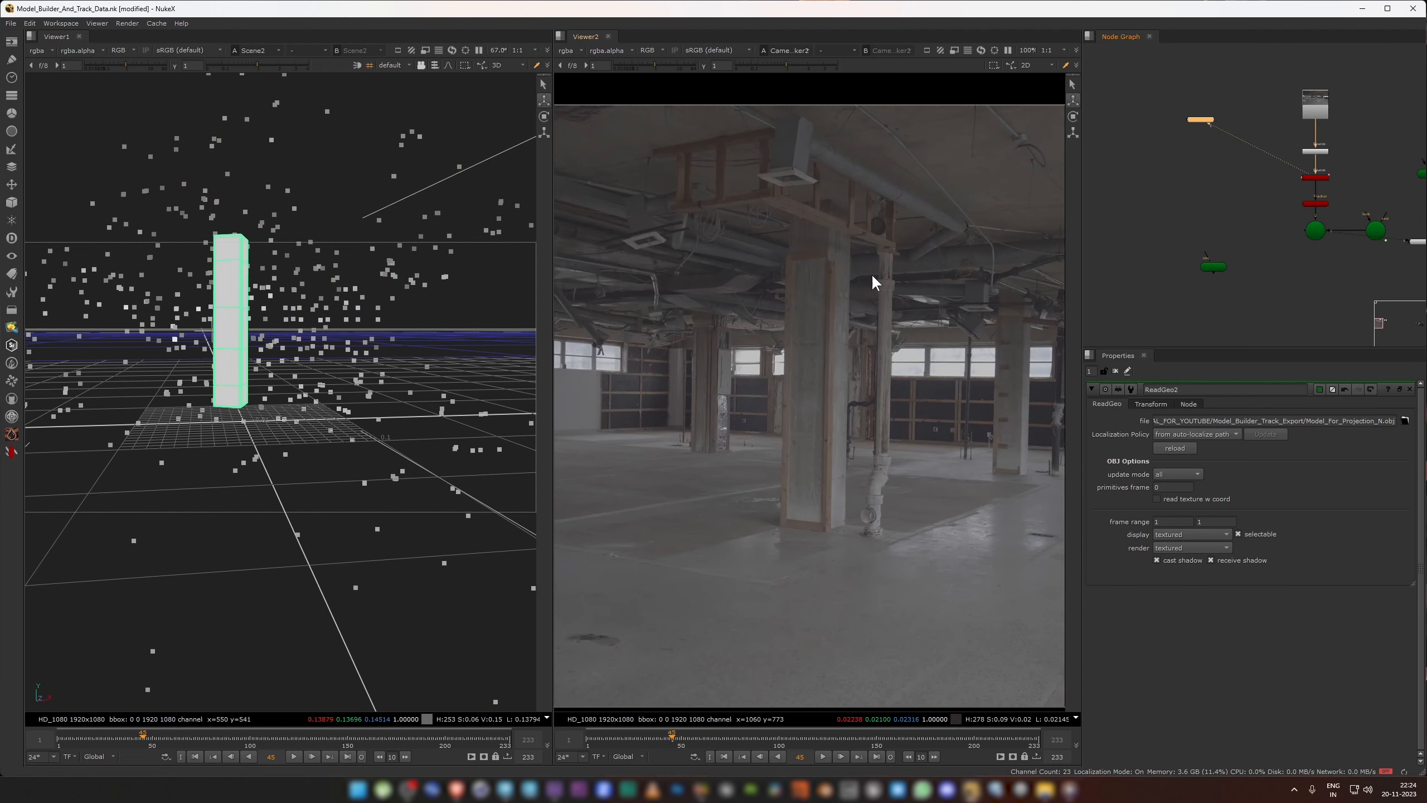
scroll(872, 352, up, 3)
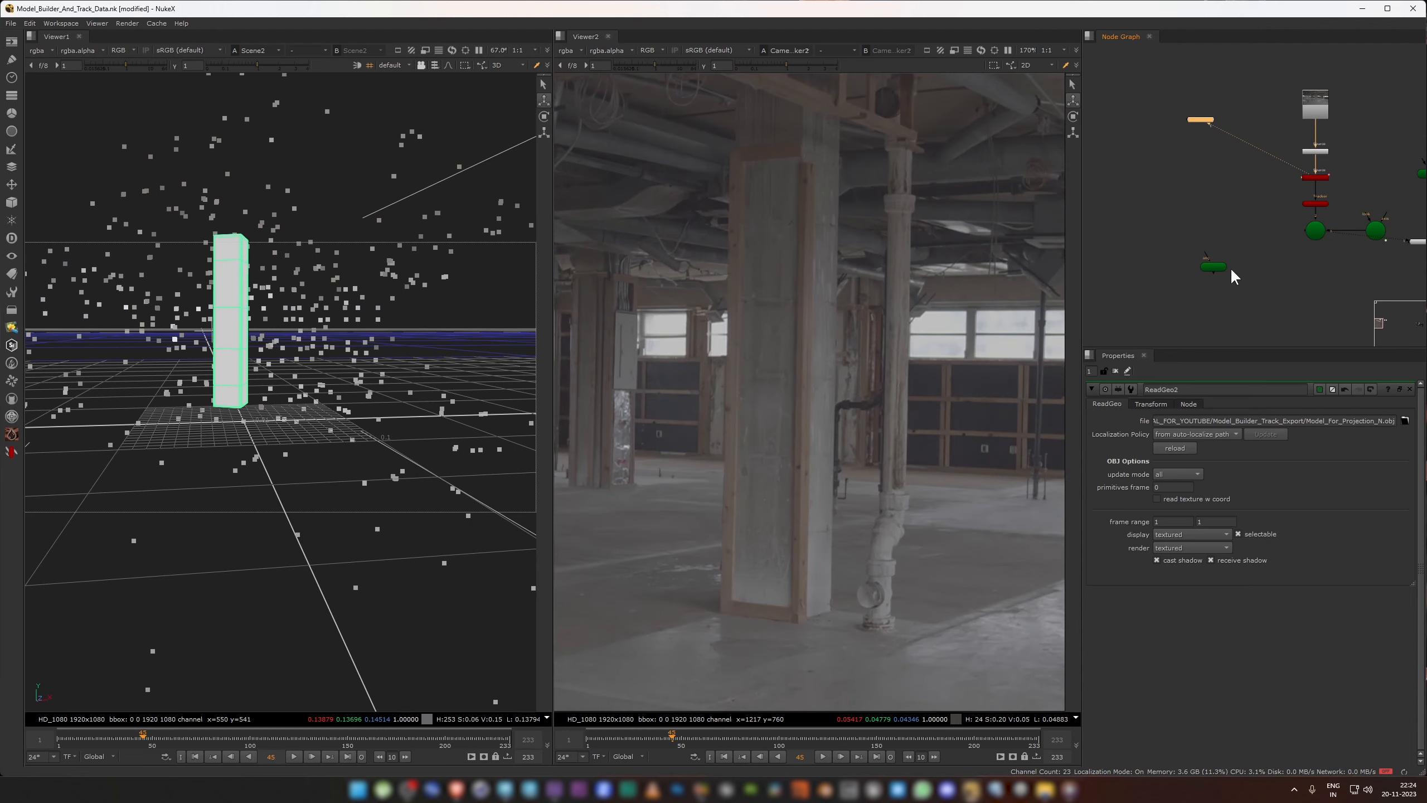
Step: Add a CheckerBoard node as the ReadGeo's texture input and connect the ReadGeo to Scene2
middle_drag(1220, 272, 1166, 194)
click(1167, 187)
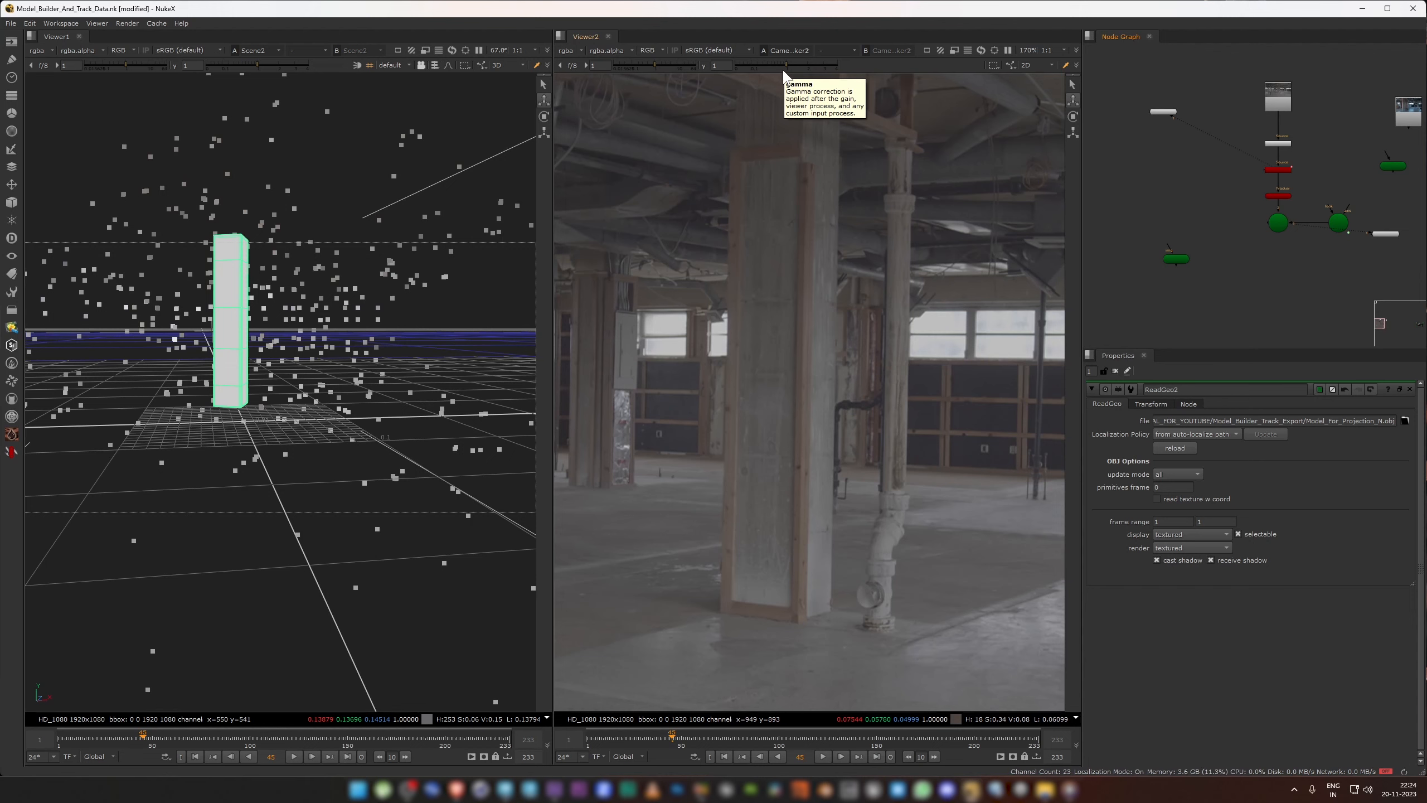
key(Tab)
text(che)
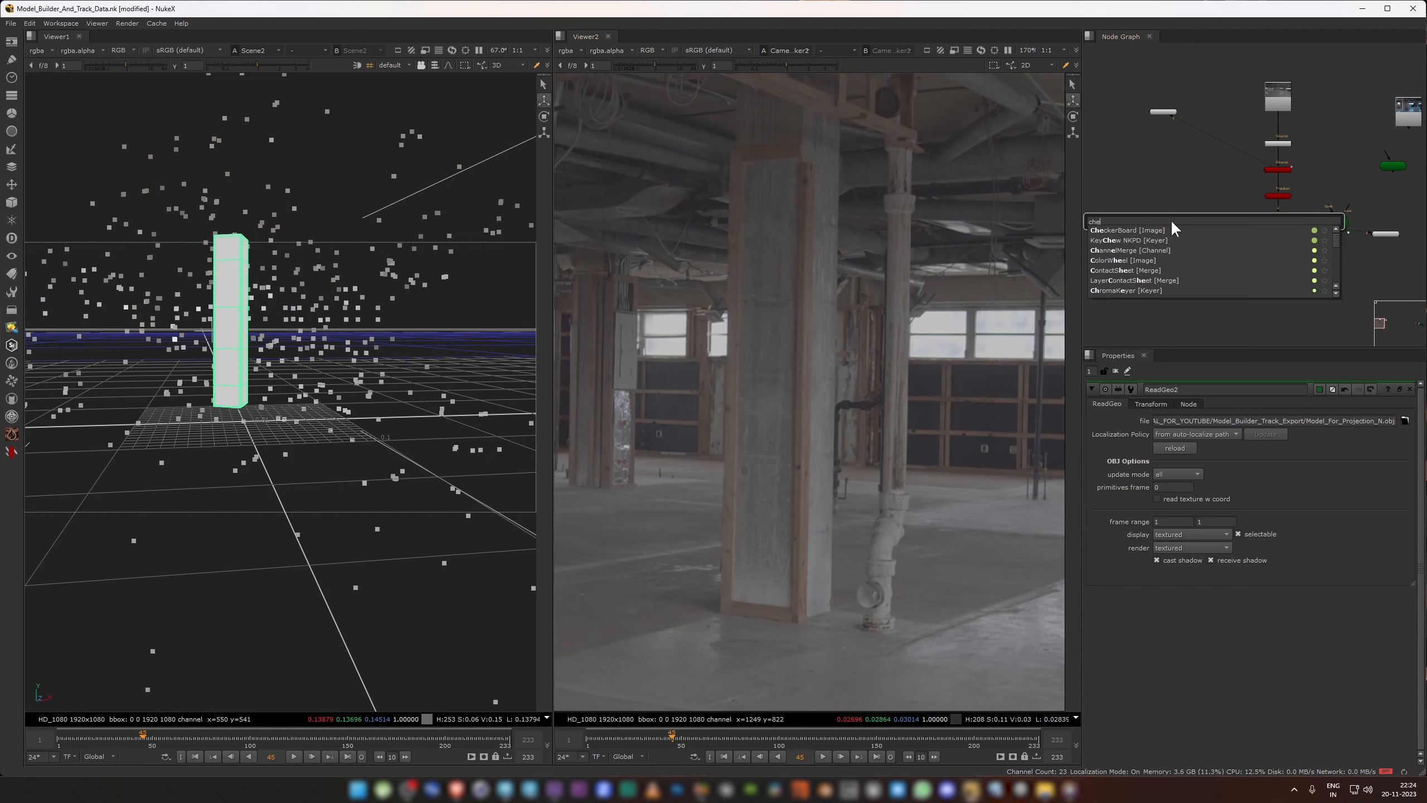
key(Return)
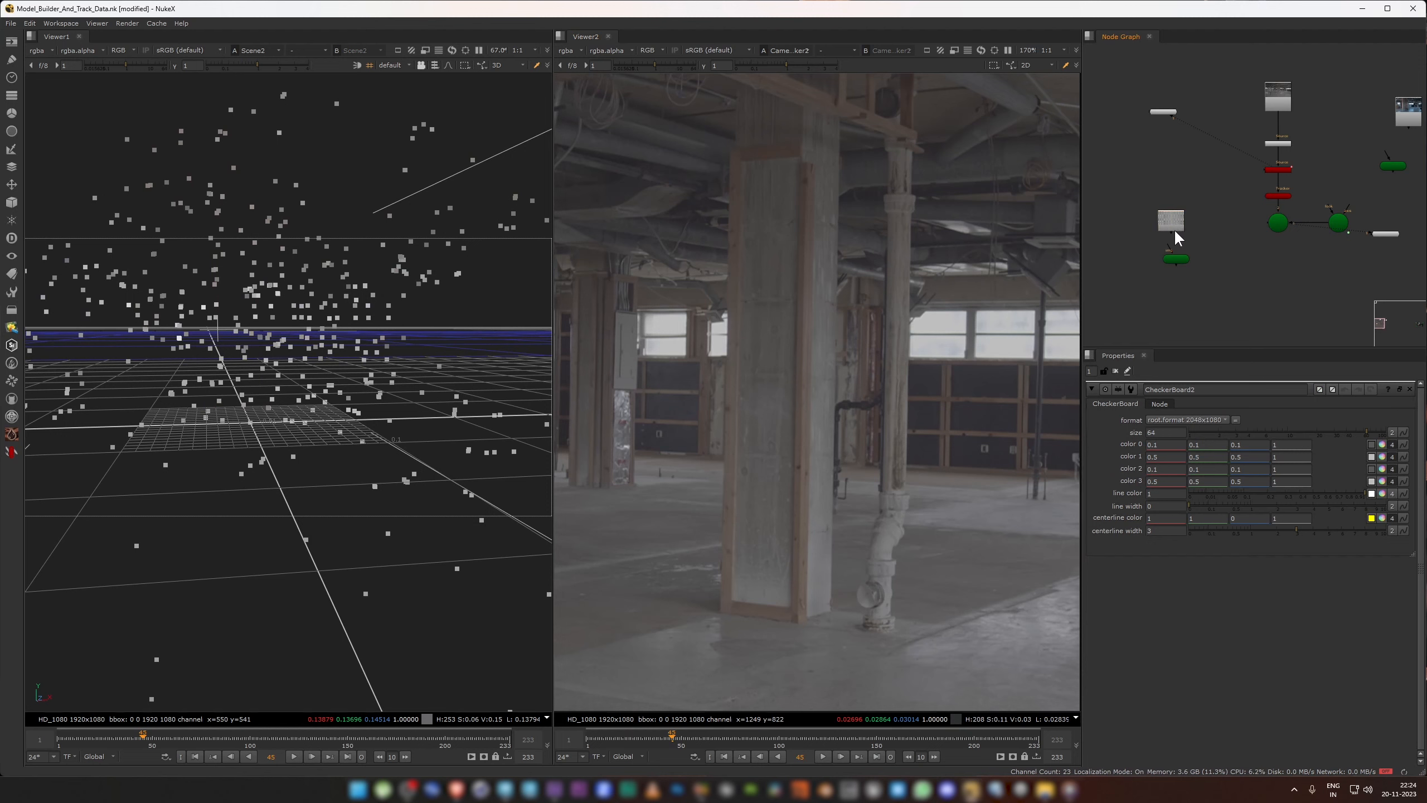
scroll(1202, 263, up, 3)
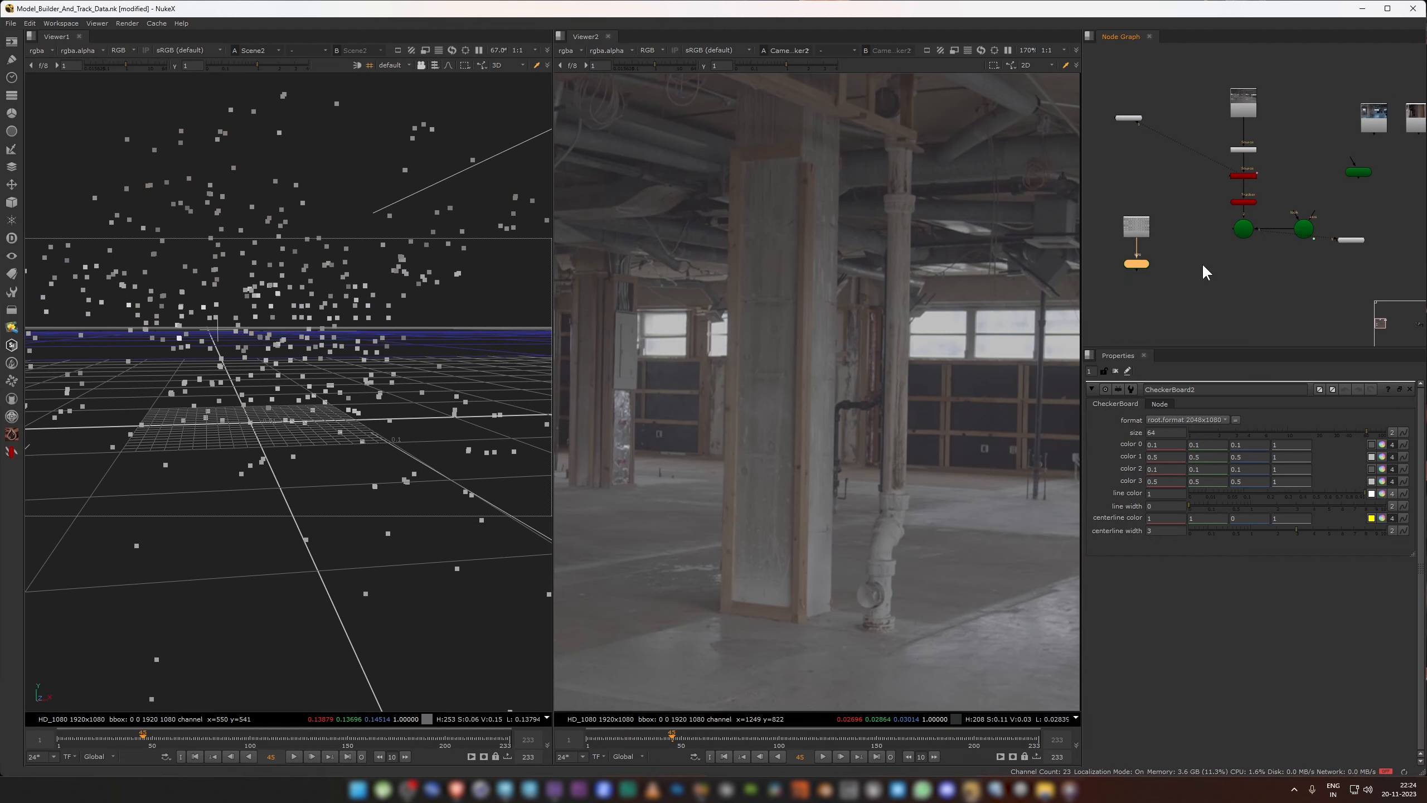
drag(1222, 253, 1265, 221)
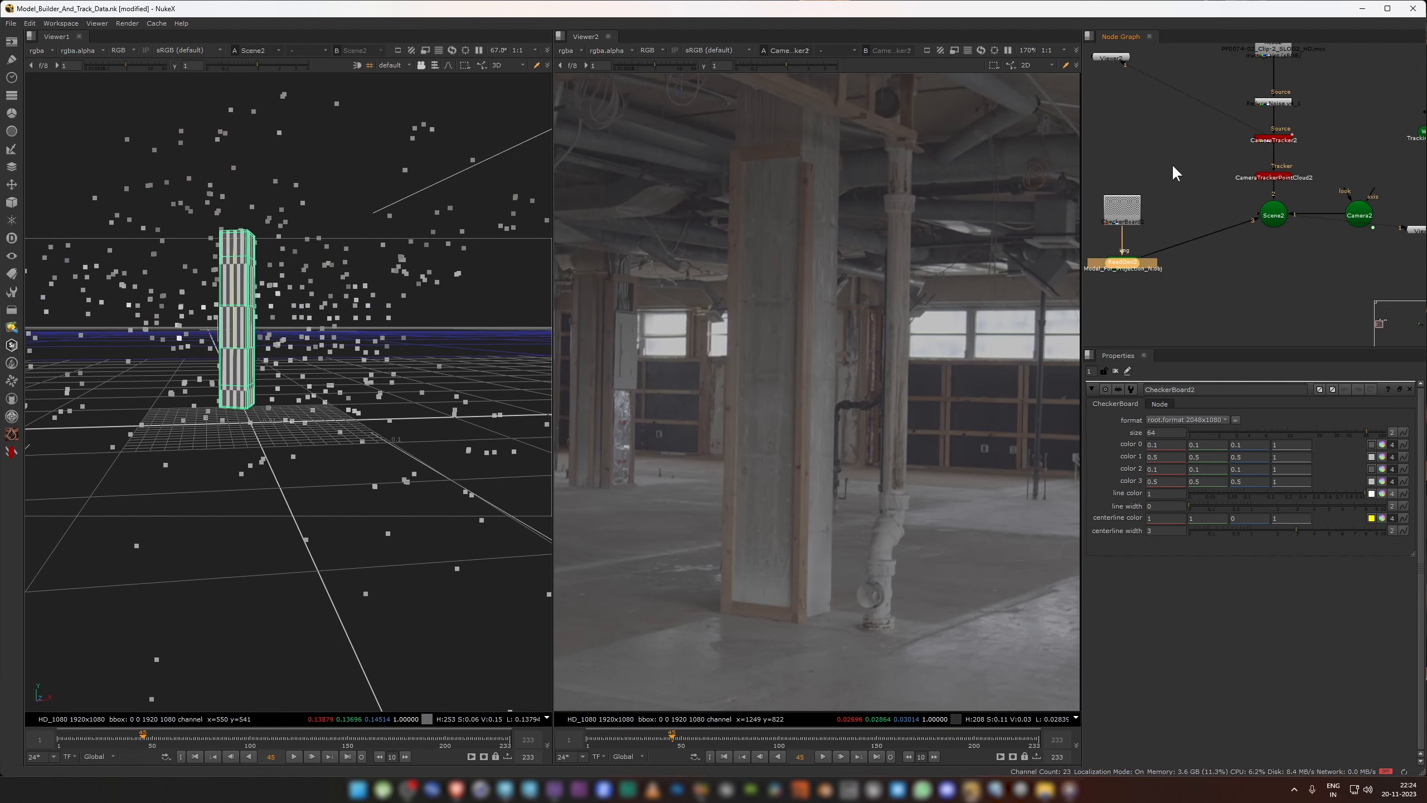
Step: Move the CheckerBoard and ReadGeo nodes up so they sit beside Scene2 in the node graph
drag(1171, 166, 1083, 311)
drag(1146, 223, 1152, 191)
click(1110, 224)
Step: Disable the CameraTrackerPointCloud2 node and look through Camera2 in the 3D viewer at frame 30
click(1300, 177)
key(d)
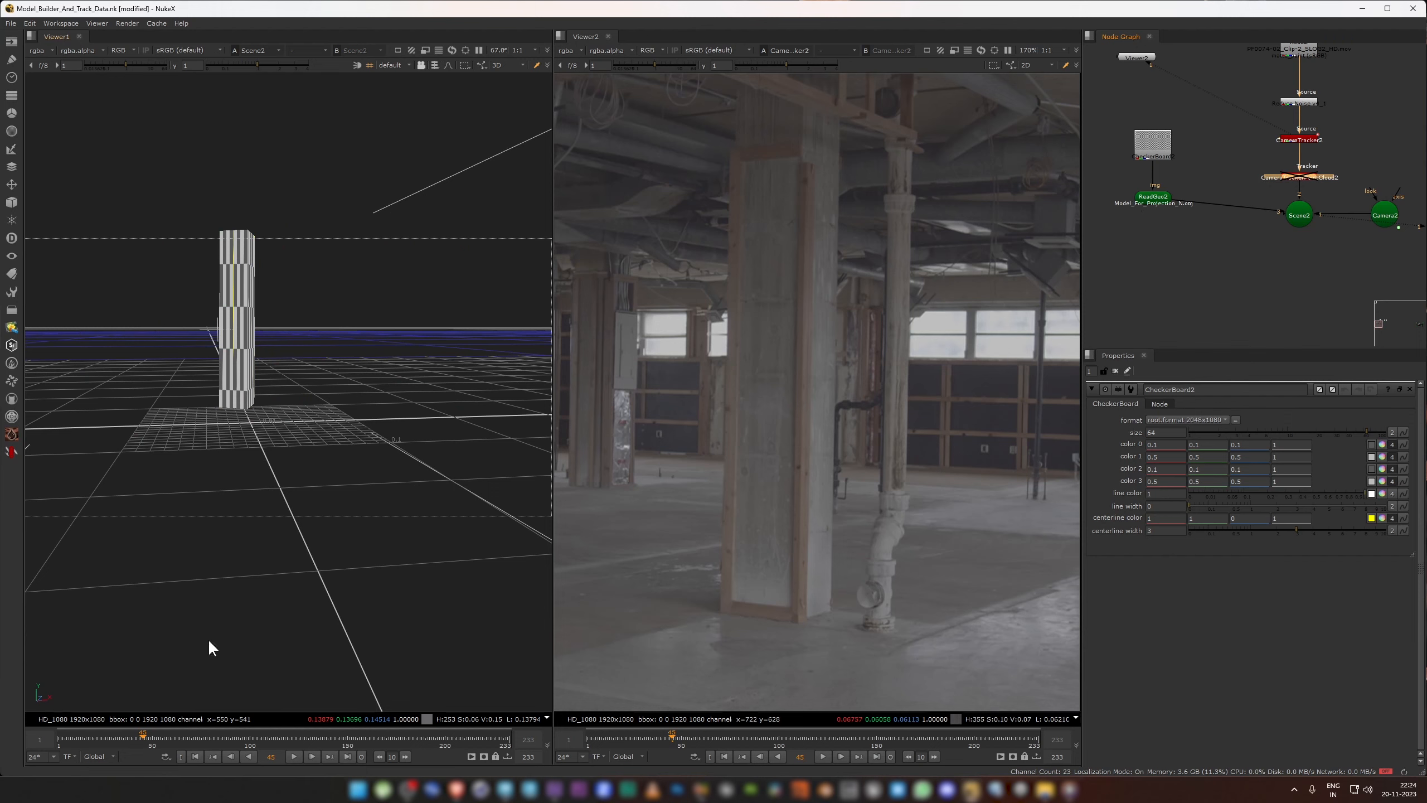
click(410, 65)
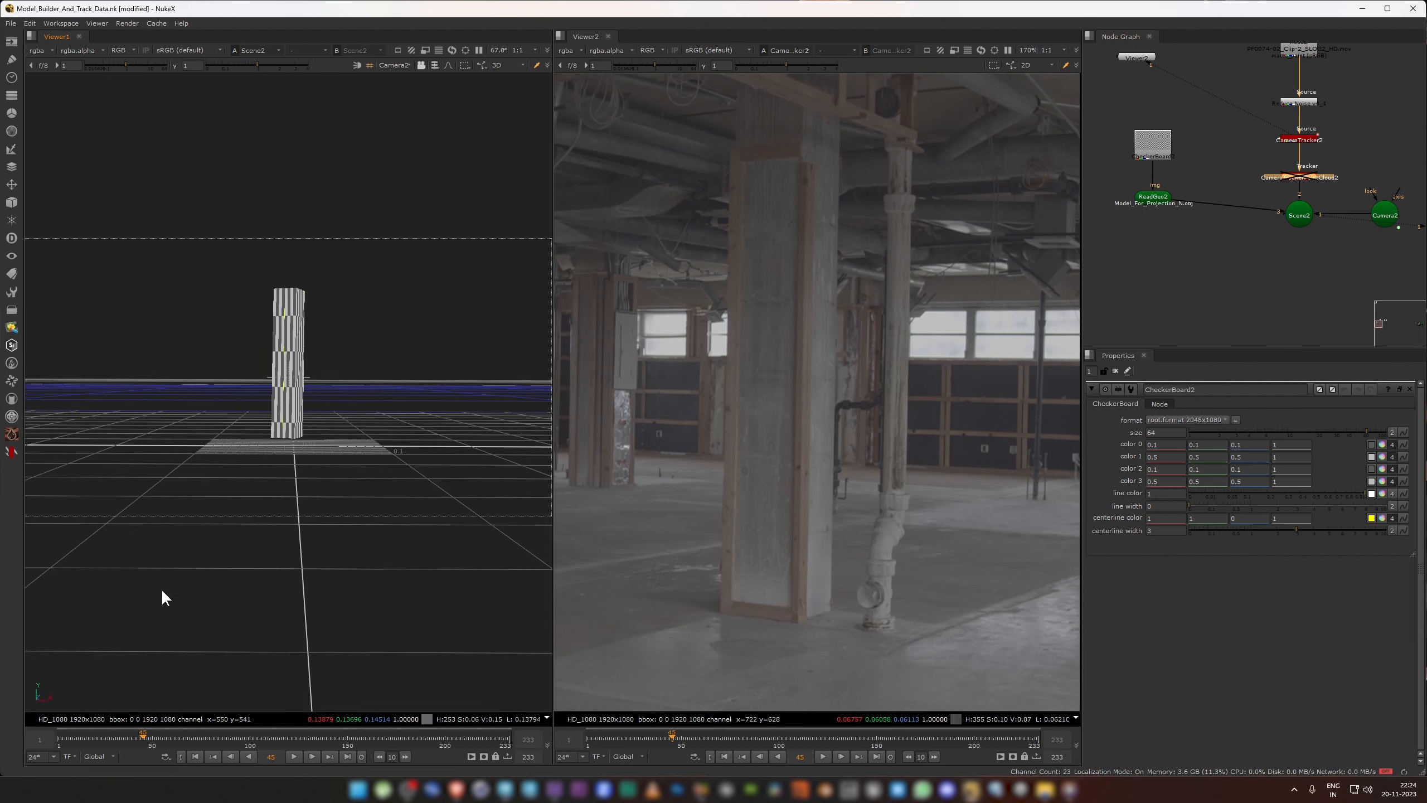
drag(69, 737, 111, 756)
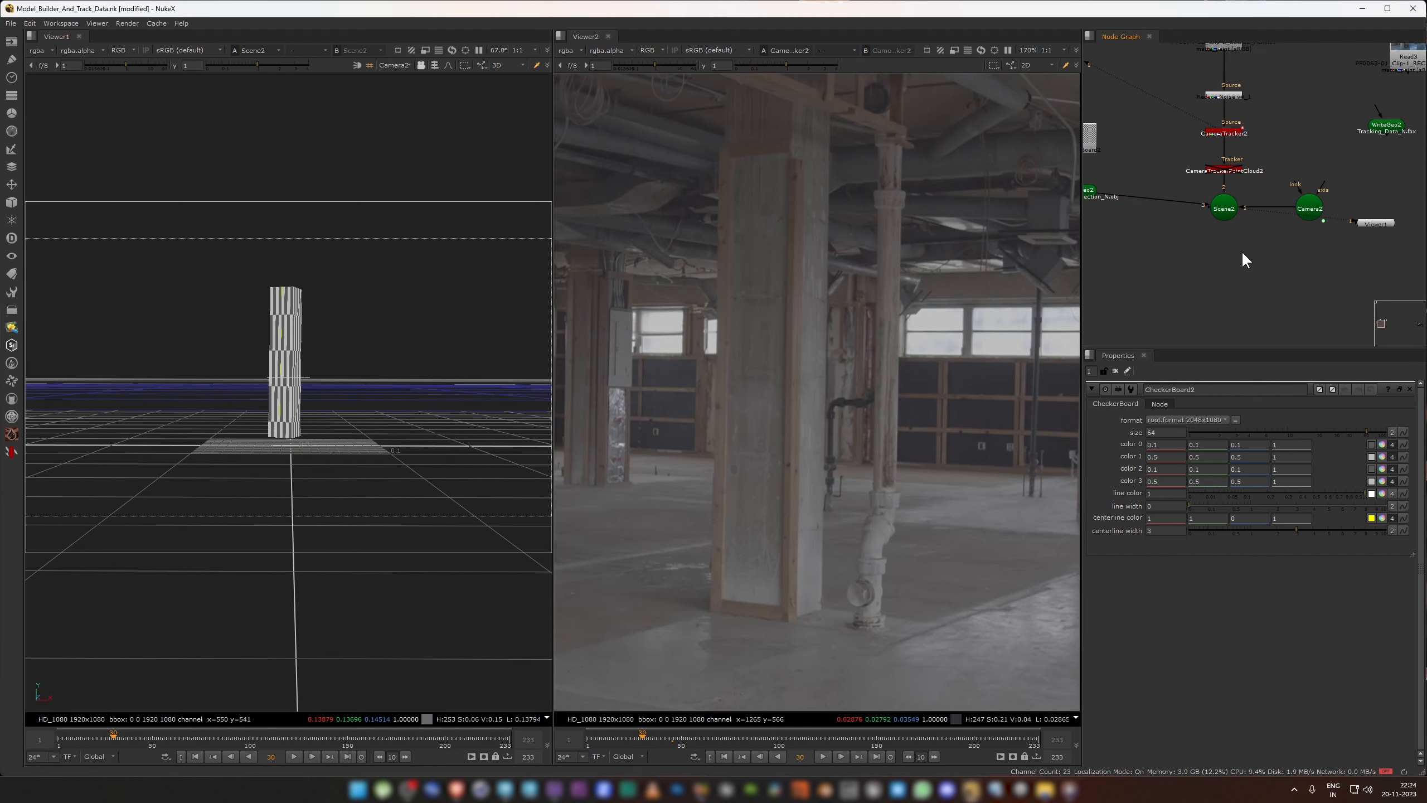
Step: Add a ScanlineRender below Scene2, connect its object input to the ReadGeo and its camera input to Camera2, and view its render
key(Tab)
text(scan)
key(Return)
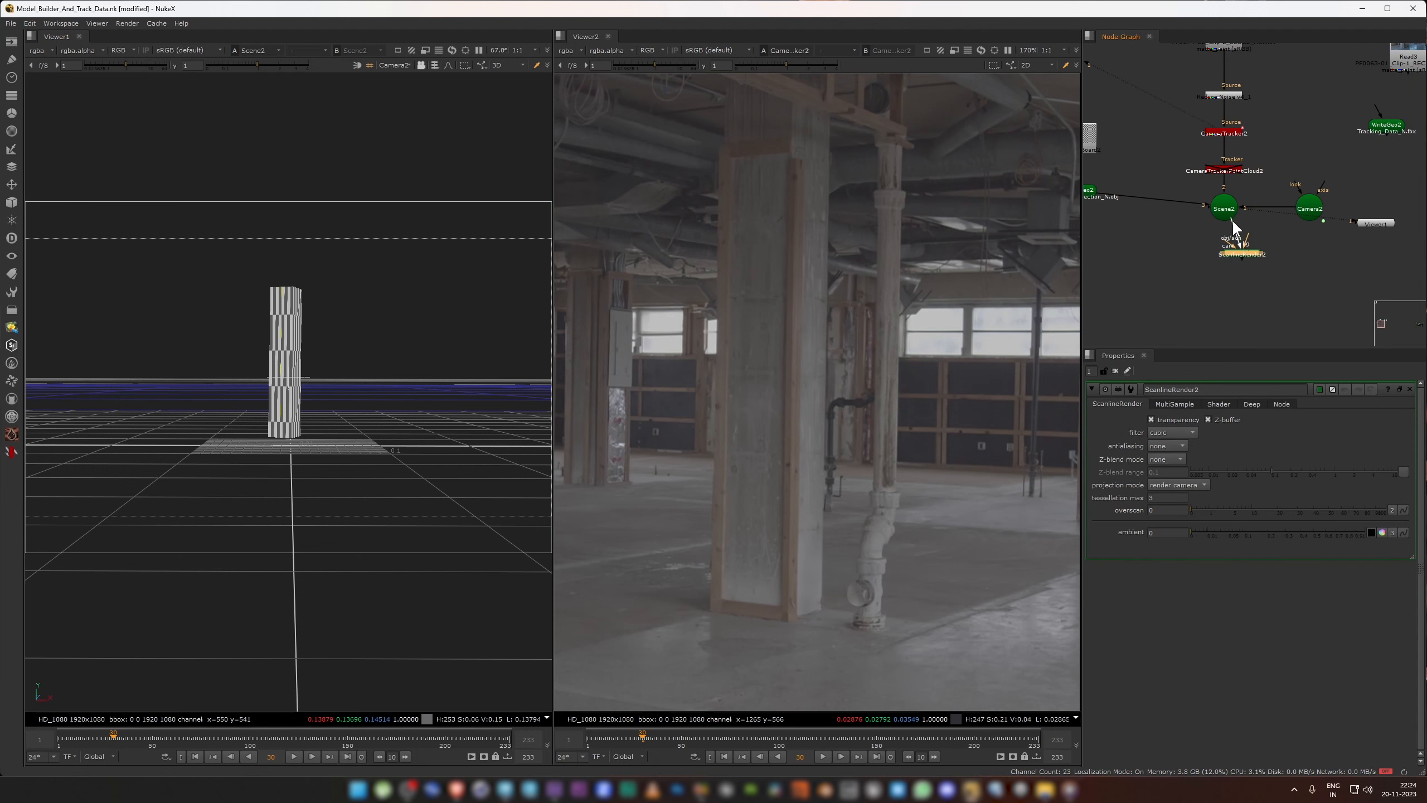
drag(1120, 220, 1090, 187)
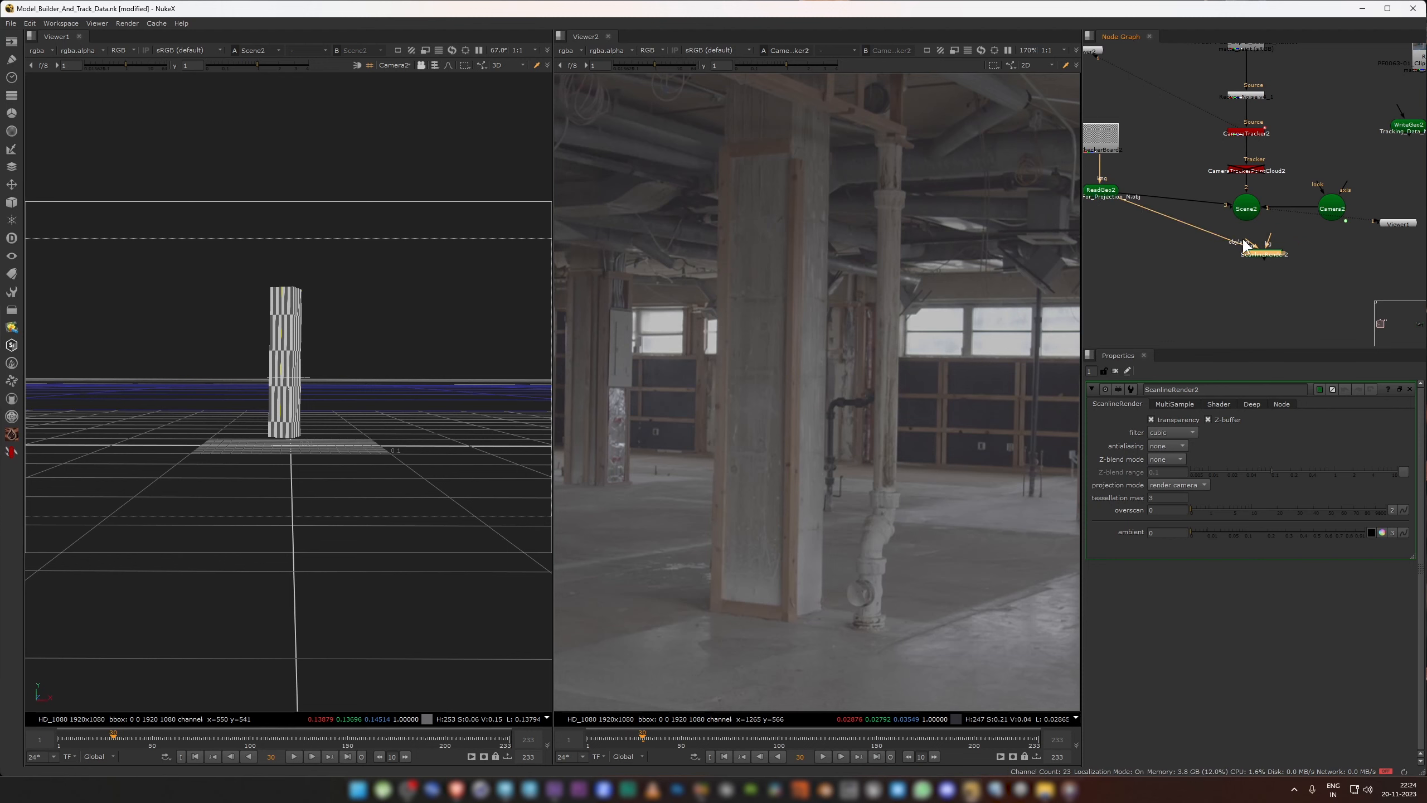
drag(1251, 263, 1330, 209)
drag(1196, 298, 1250, 295)
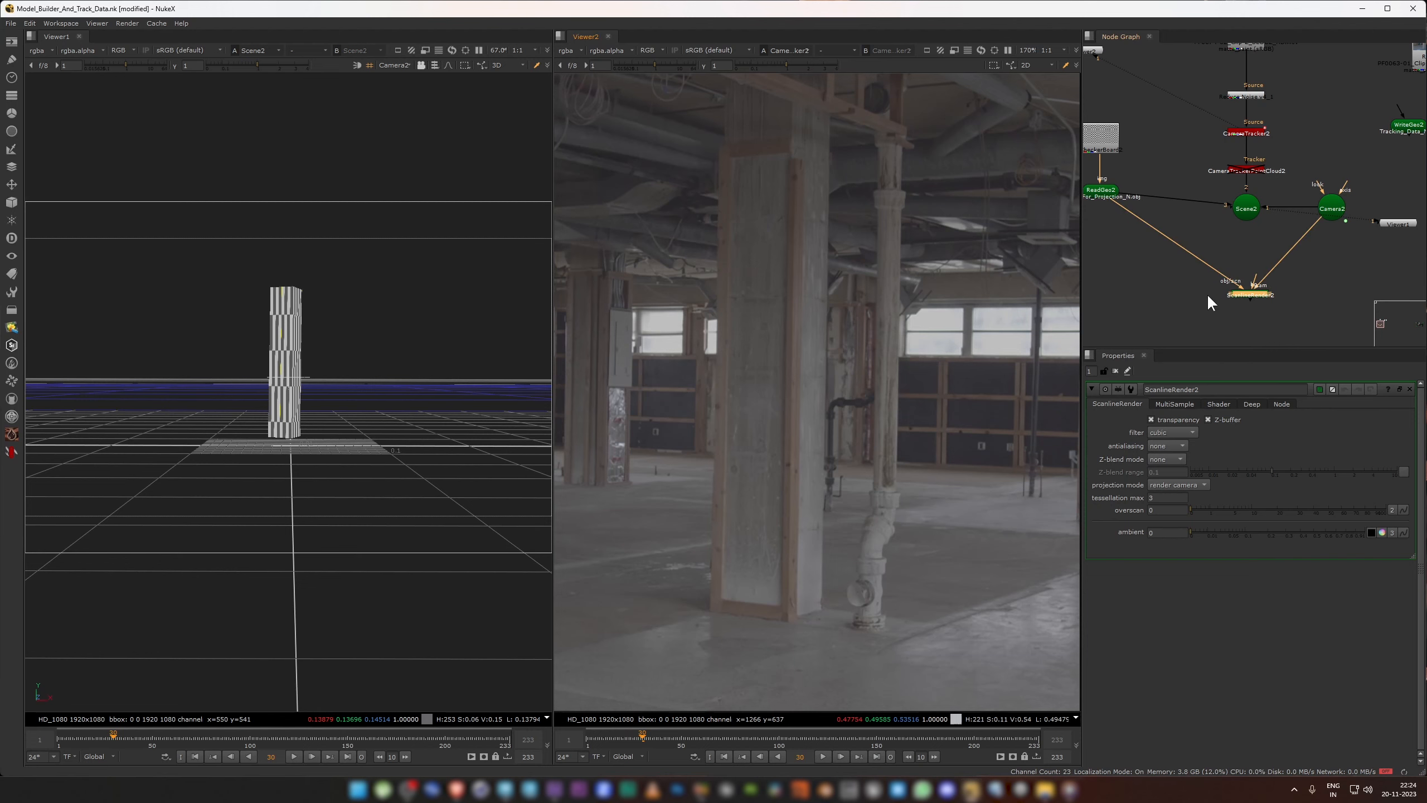
key(1)
scroll(814, 297, down, 6)
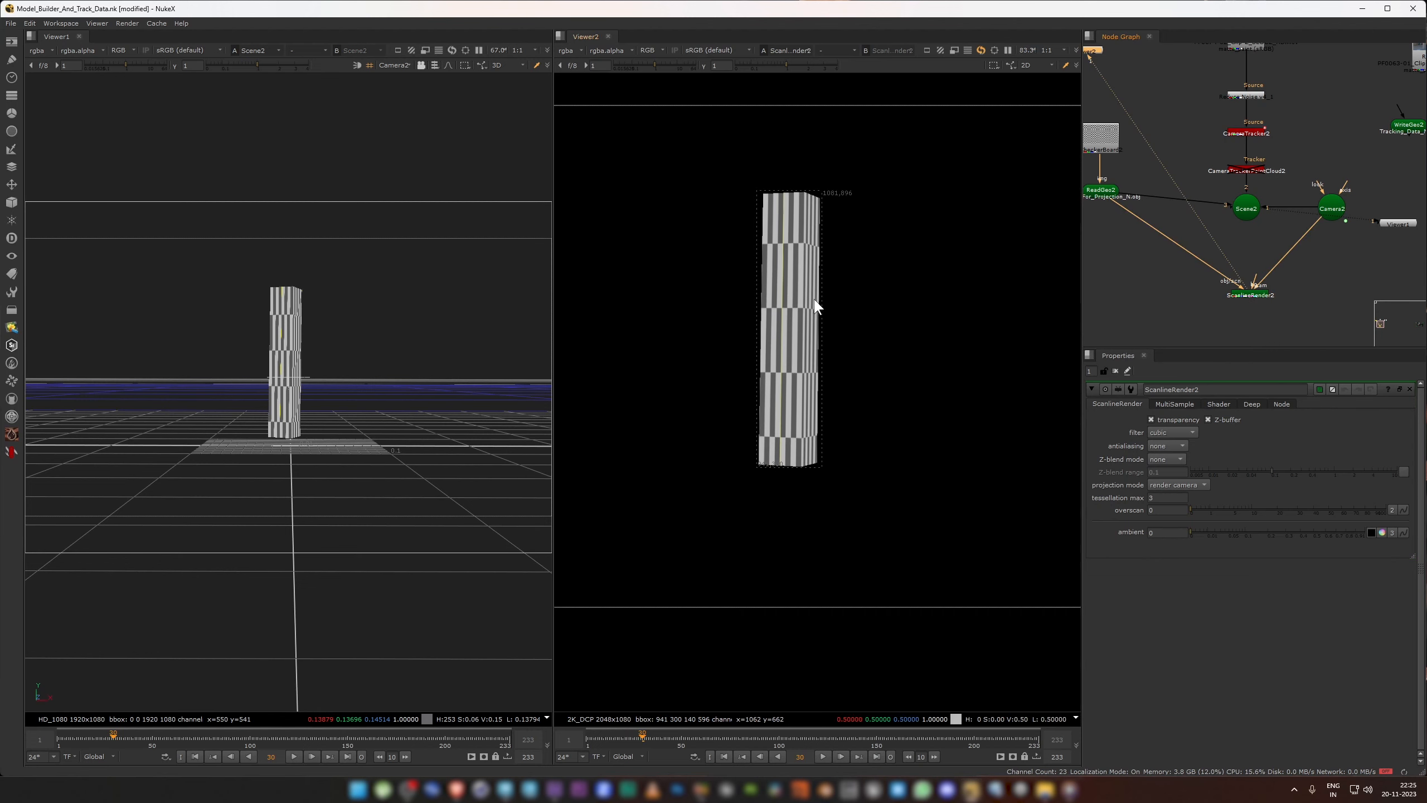
Step: Add a Merge node that places the ScanlineRender over the footage feeding CameraTracker2, and view the merged result
middle_drag(1267, 251, 1226, 249)
click(1307, 274)
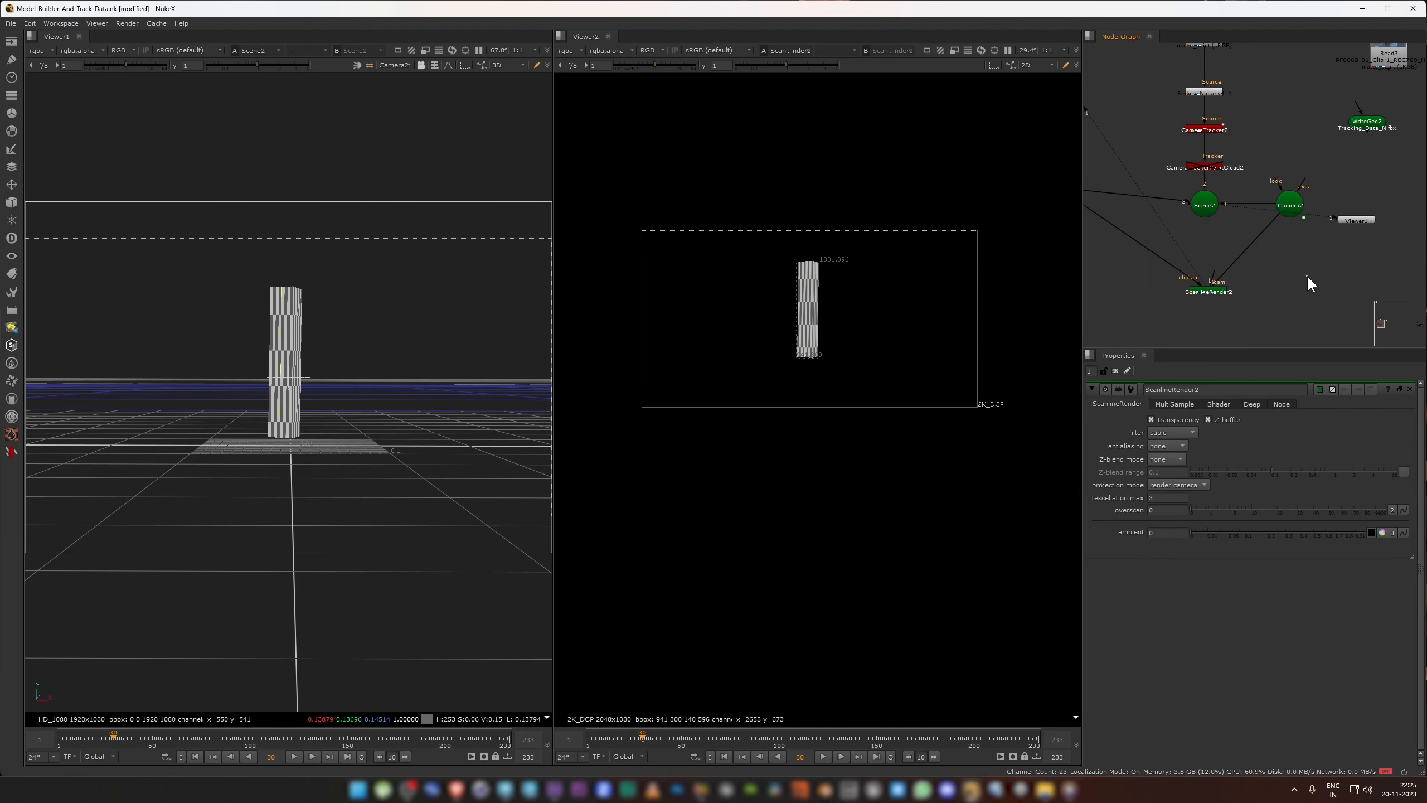
key(m)
drag(1296, 261, 1214, 291)
mouse_move(1318, 263)
mouse_down()
mouse_move(1212, 93)
mouse_move(1271, 304)
mouse_move(1311, 273)
mouse_move(1311, 288)
mouse_up()
key(1)
click(1271, 304)
scroll(832, 332, up, 2)
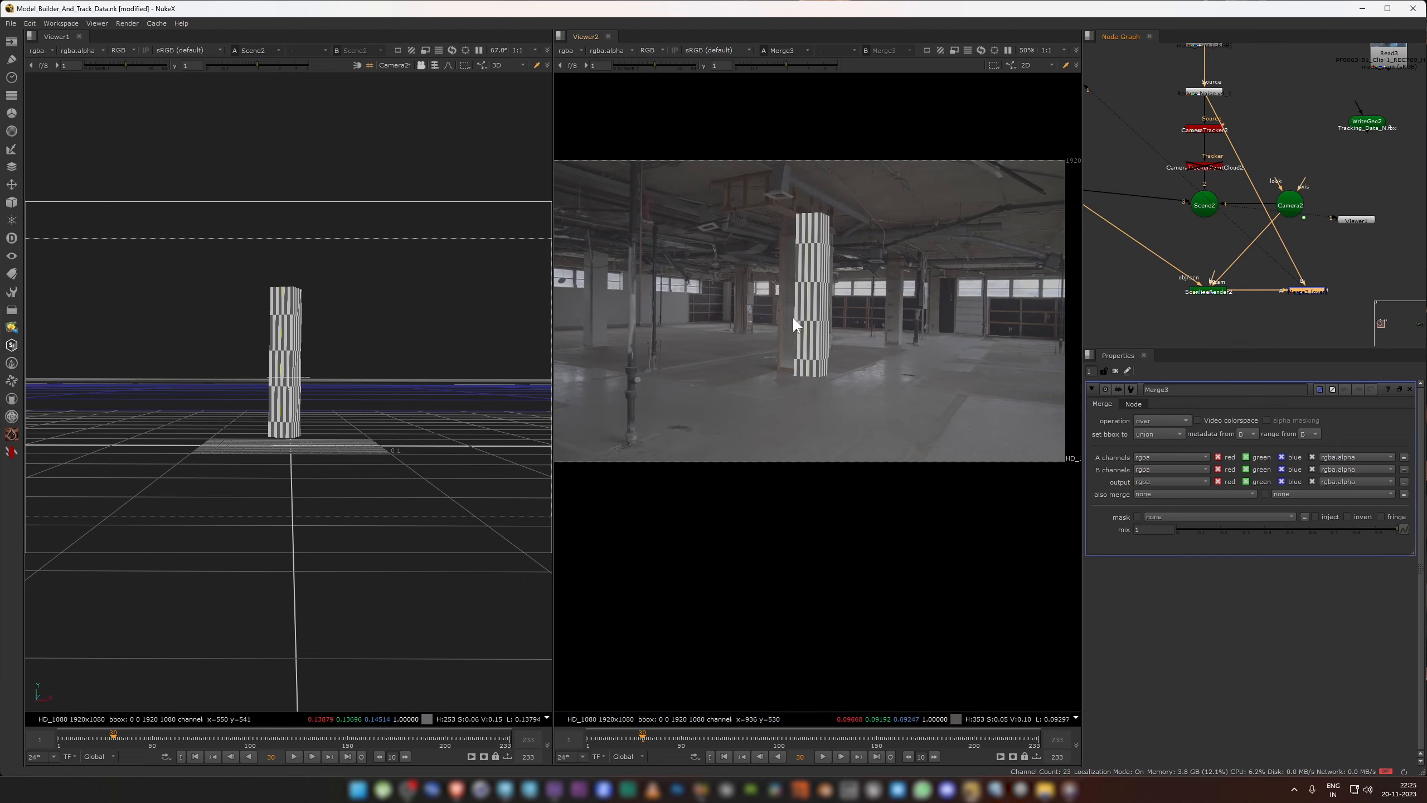
Step: Scrub and play the merged clip from the start, and examine how the checkered column lines up with the real column
drag(643, 737, 744, 738)
click(726, 756)
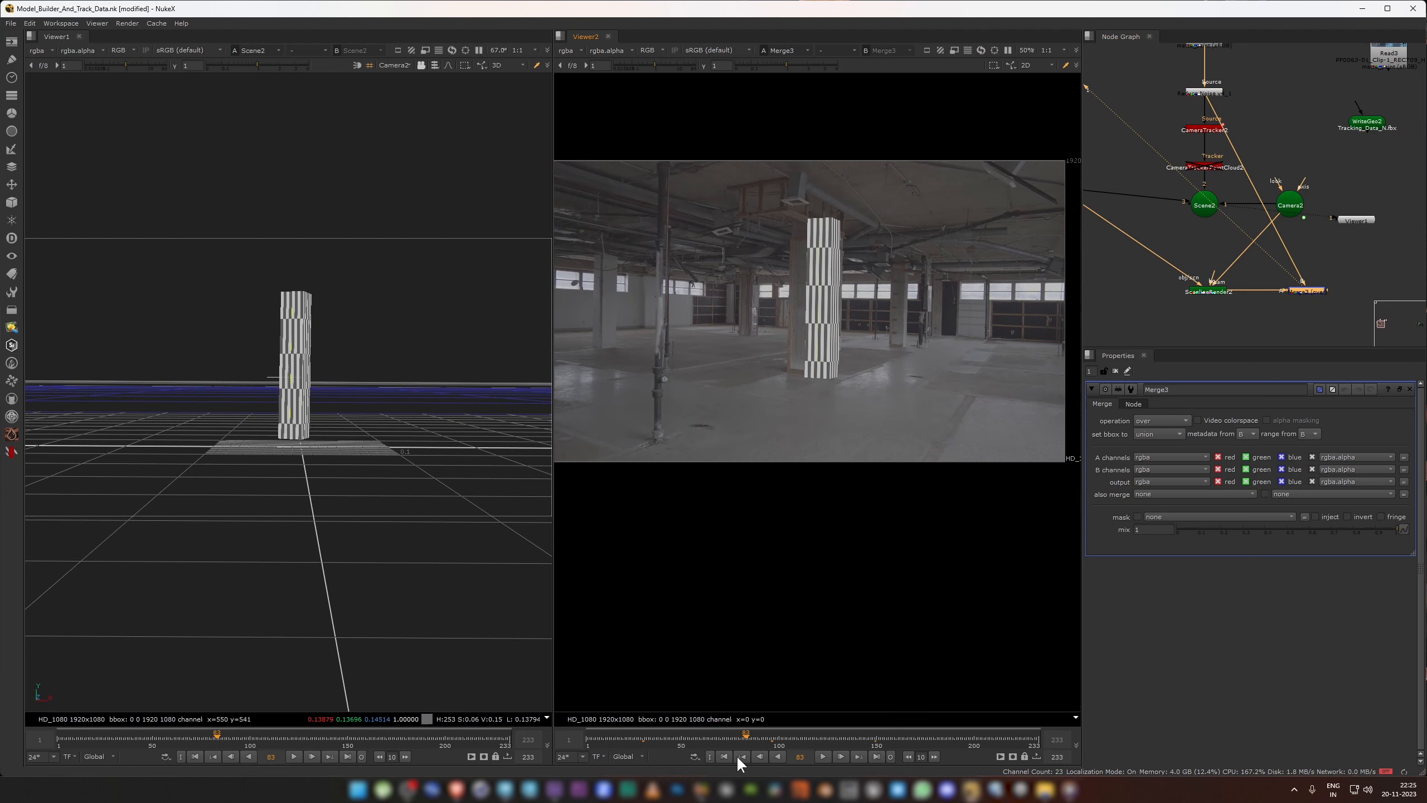
click(822, 756)
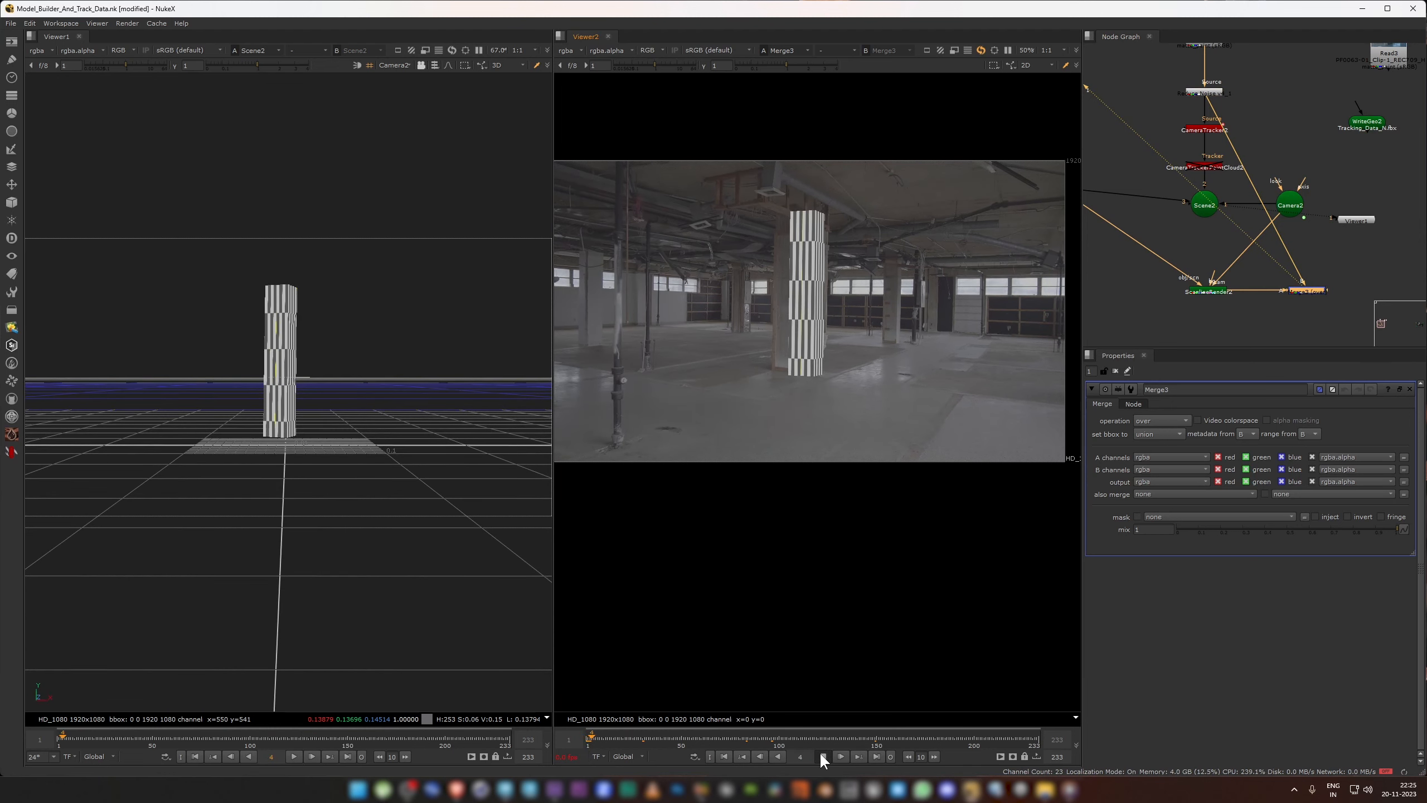
click(822, 756)
scroll(789, 253, up, 3)
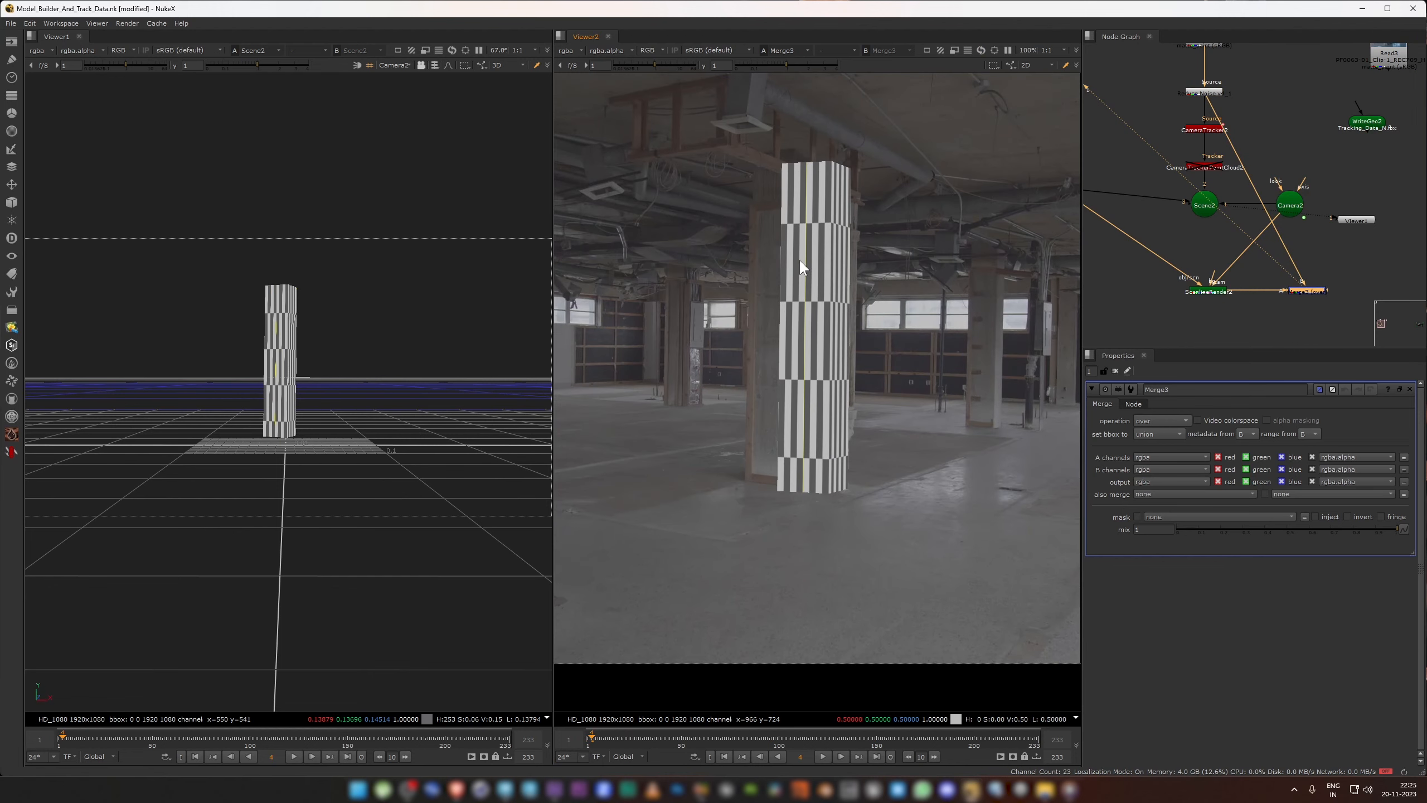
scroll(798, 259, down, 2)
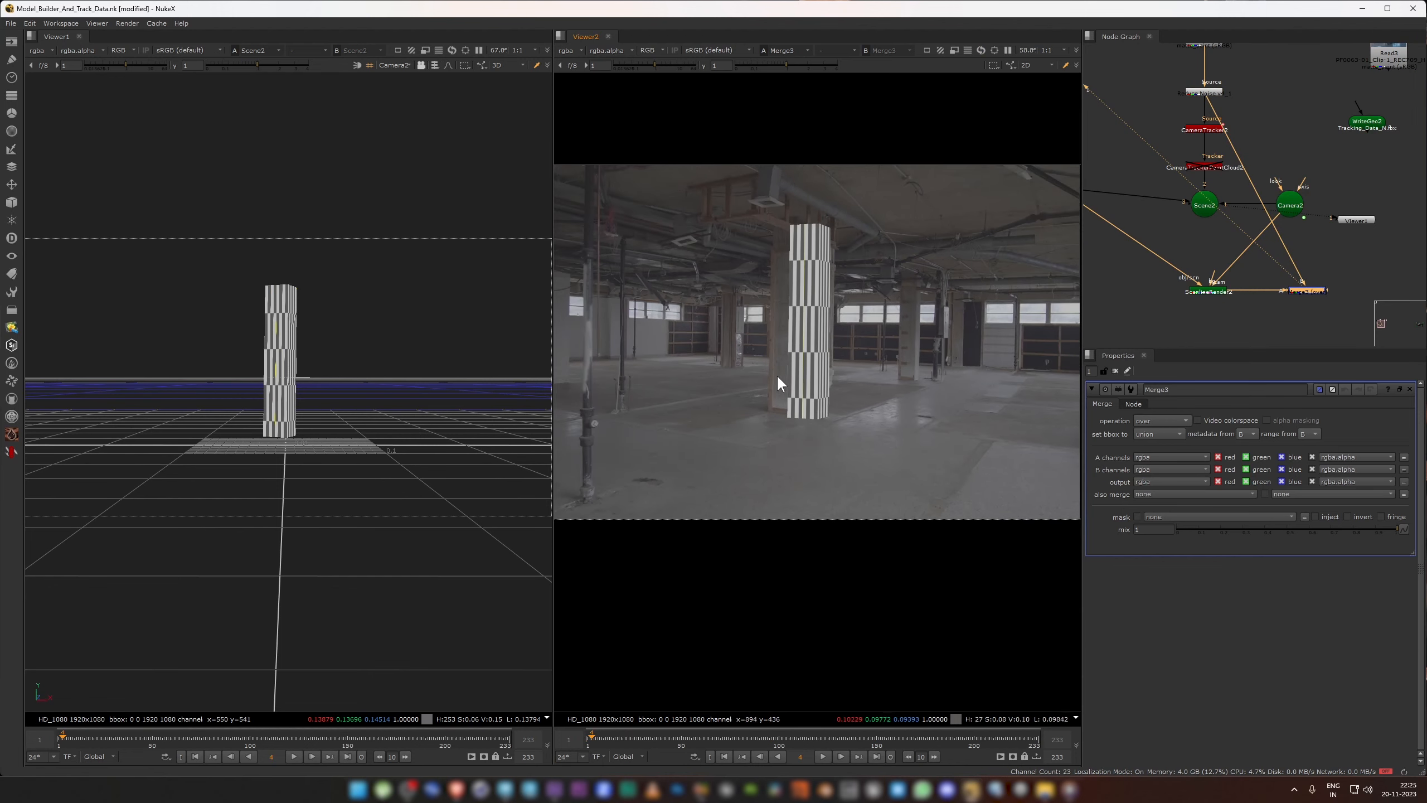
scroll(785, 403, down, 1)
scroll(789, 406, down, 1)
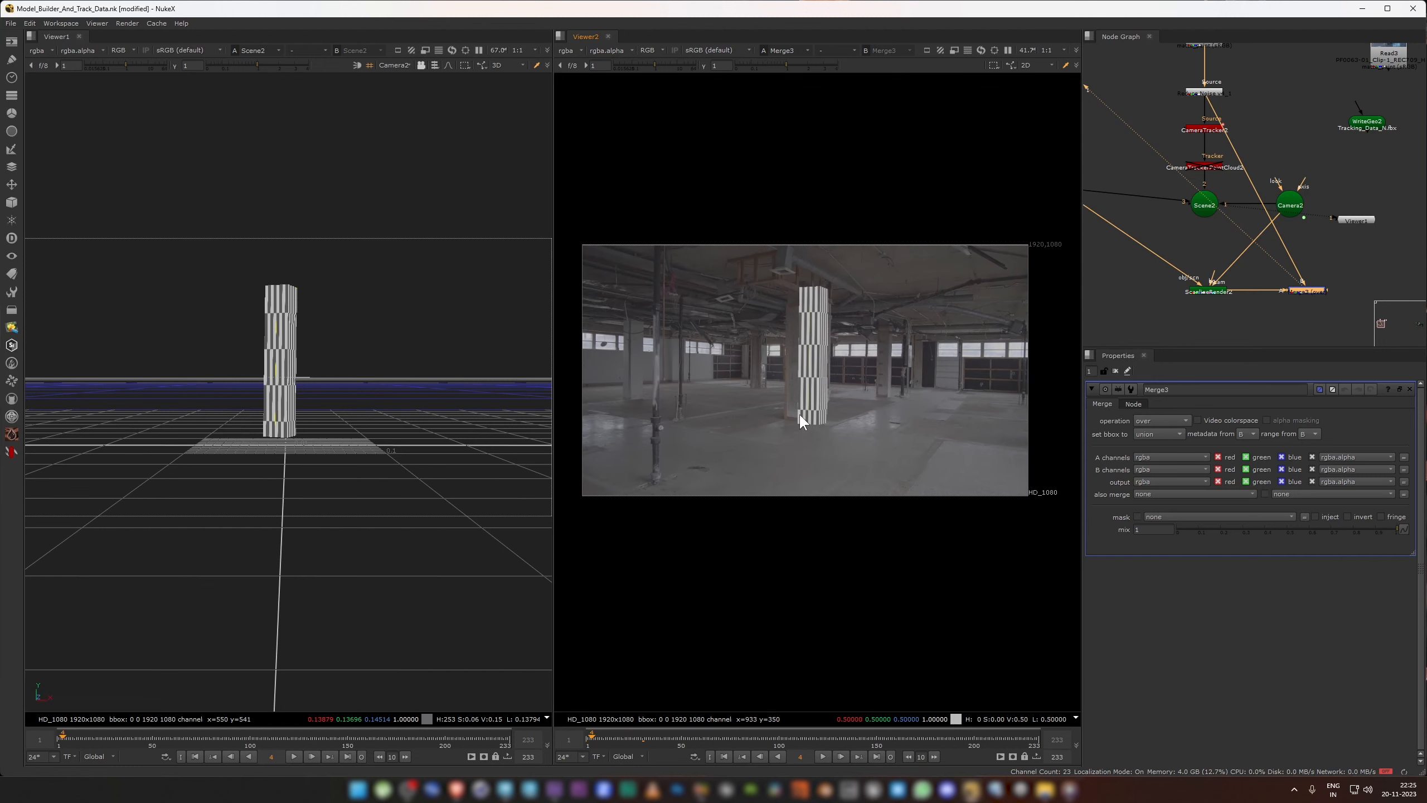
middle_drag(806, 414, 814, 414)
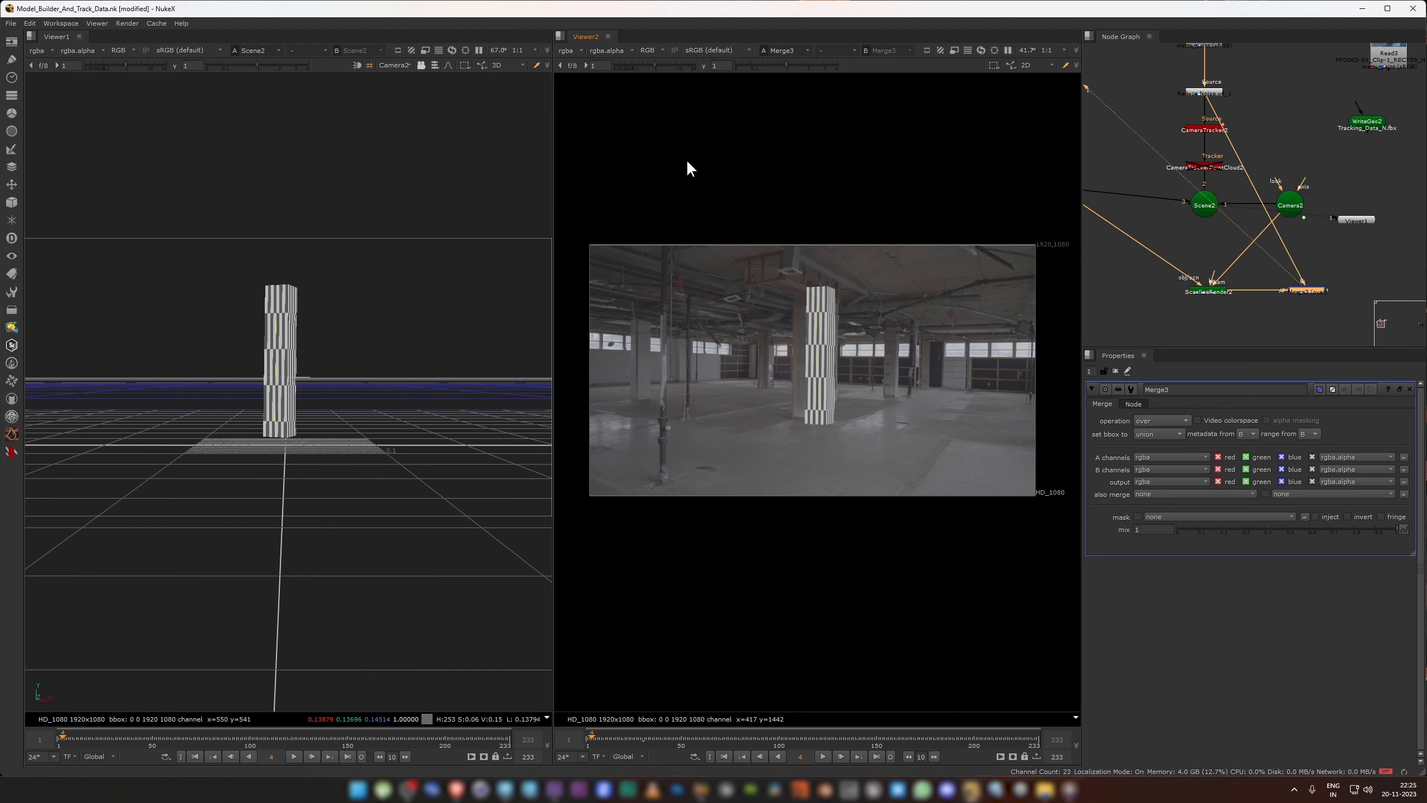
drag(686, 162, 903, 464)
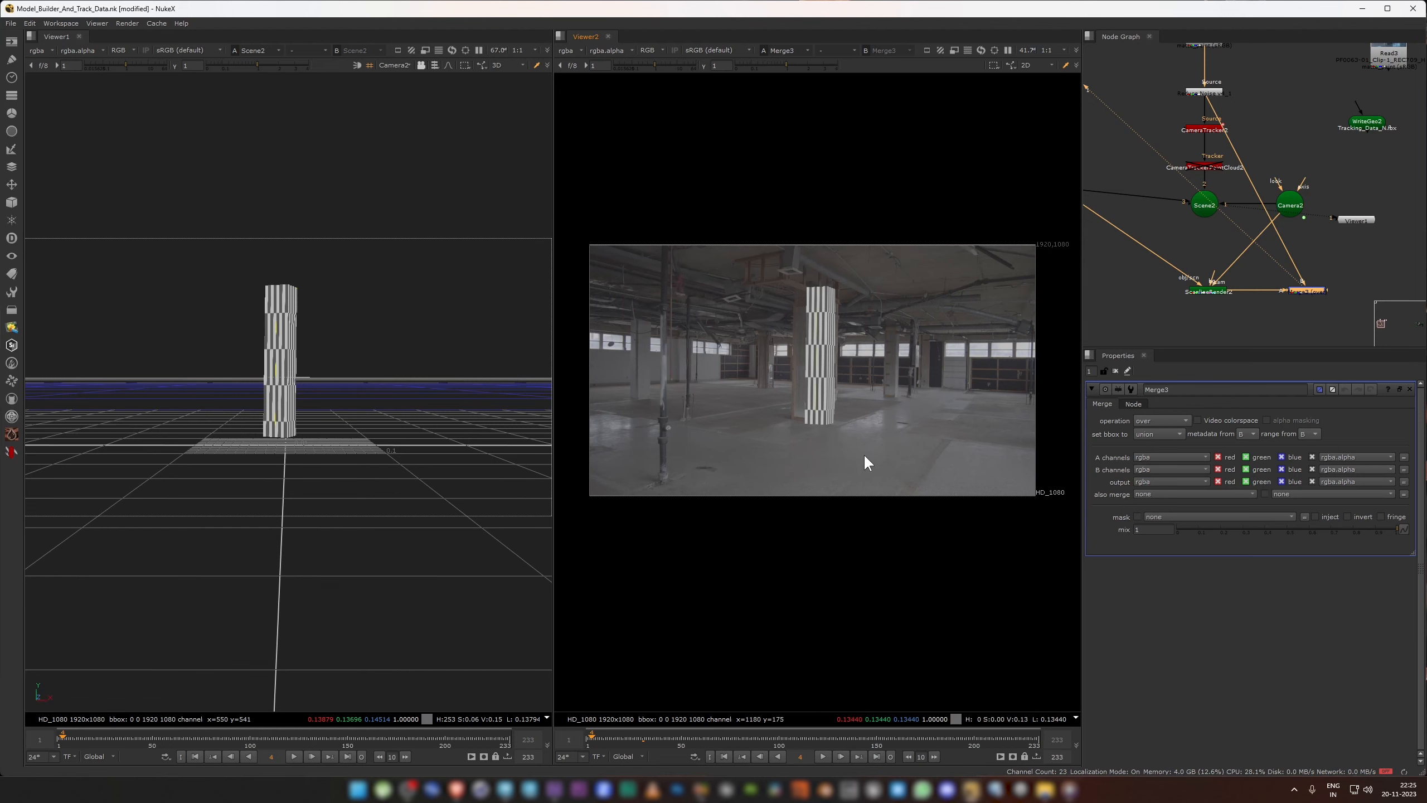